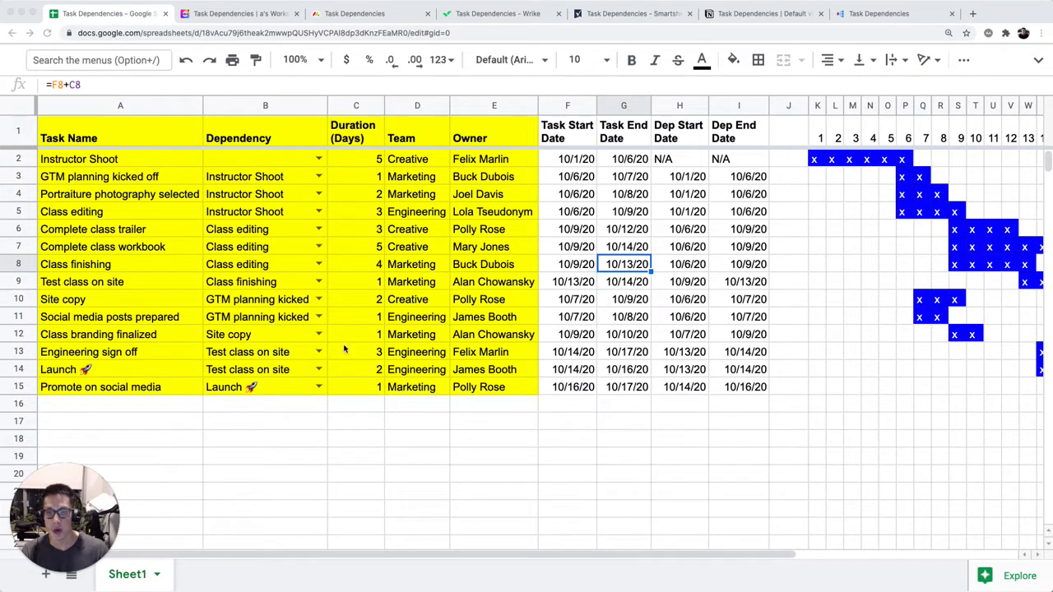
Step: Examine the task names and the Dependency column, including the choices offered as the dependency of "GTM planning kicked off"
left_click(197, 248)
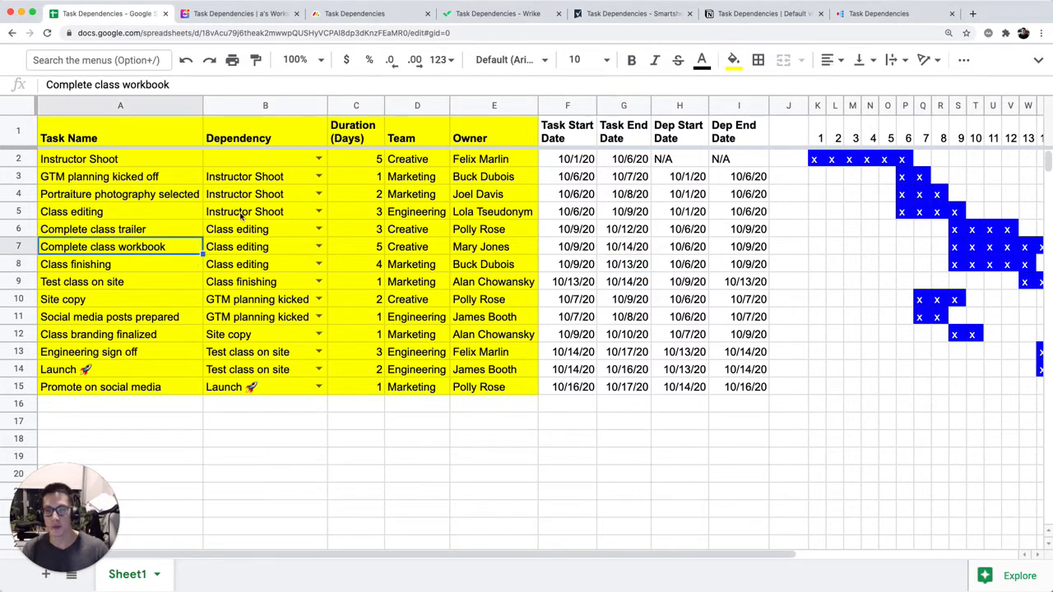
left_click(173, 161)
left_click(120, 369, "shift")
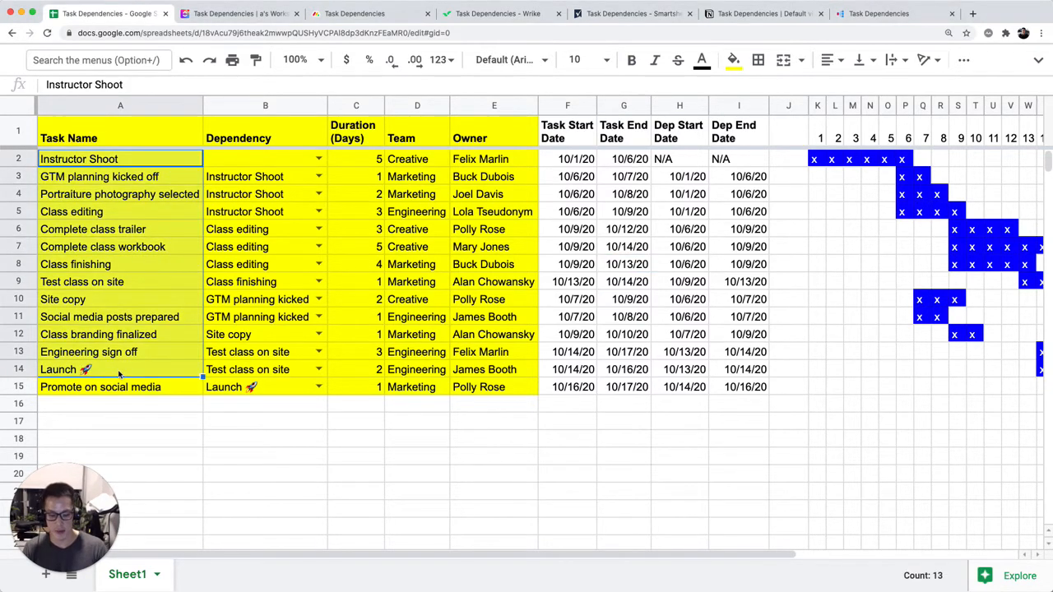
key("super+equal")
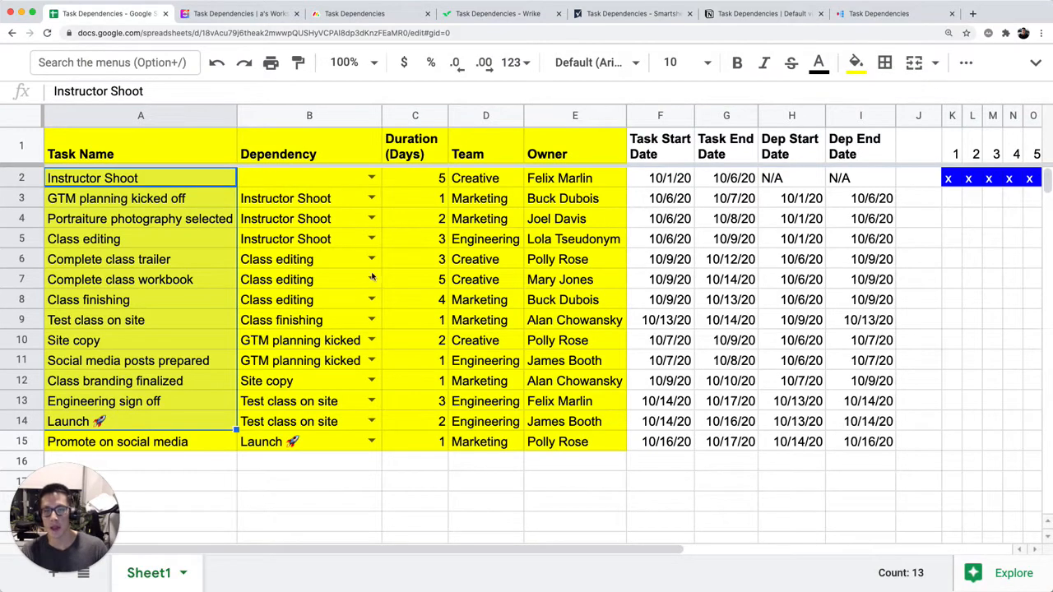
left_click_drag(326, 154, 313, 442)
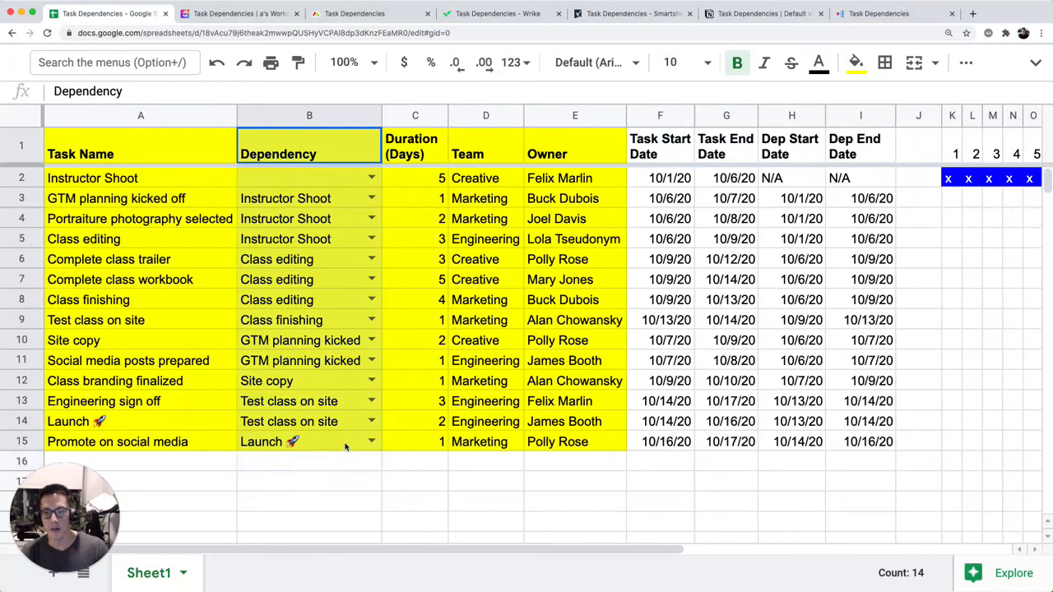
left_click(370, 198)
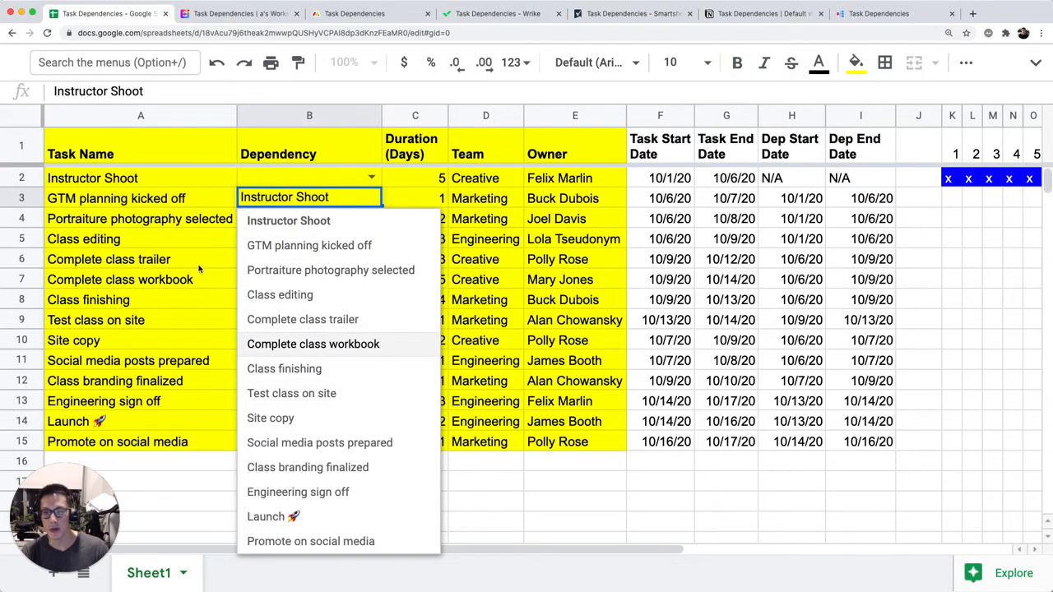
left_click(168, 118)
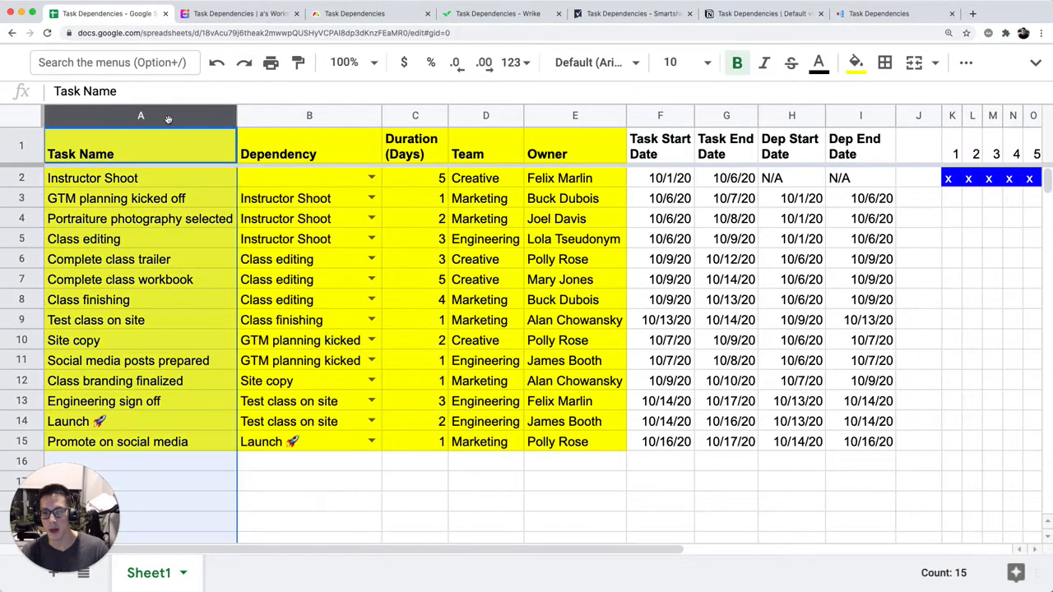
Step: Inspect the data validation rule on the Dependency cell of Instructor Shoot, then close it without changes
left_click(335, 179)
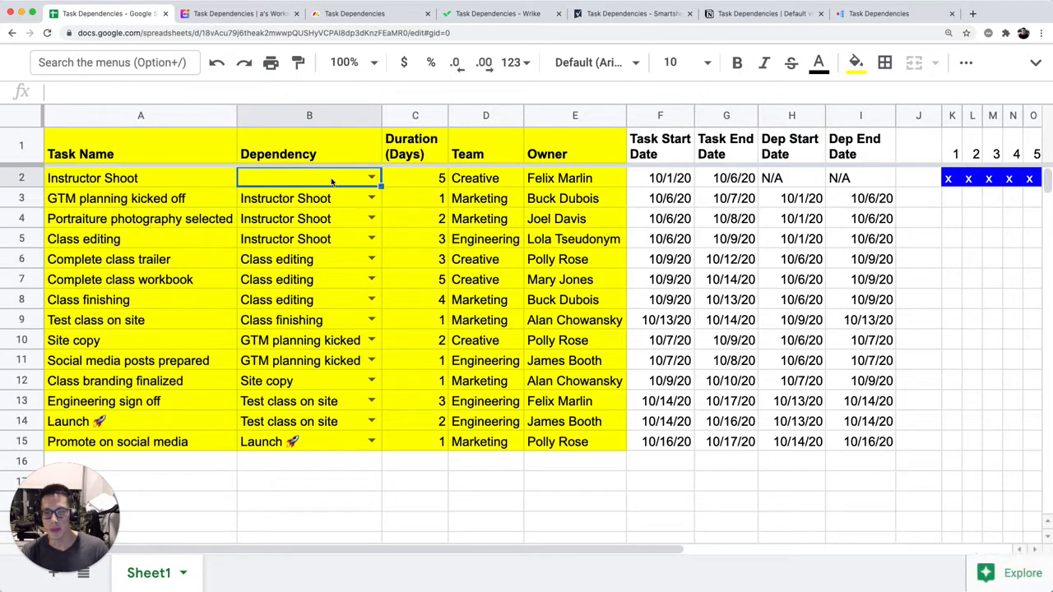
left_click(1035, 62)
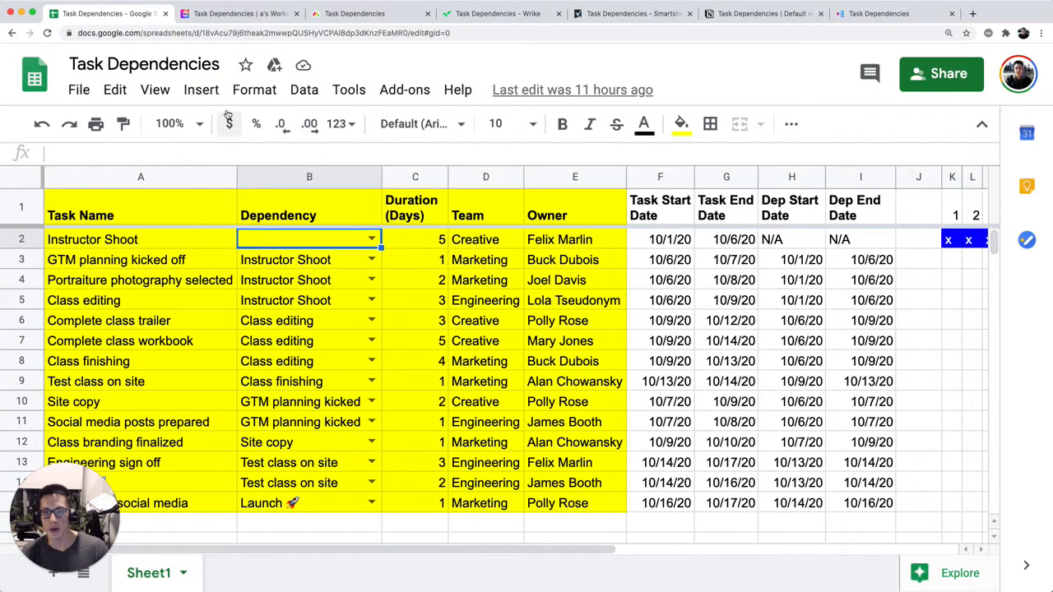
left_click(304, 90)
left_click(409, 344)
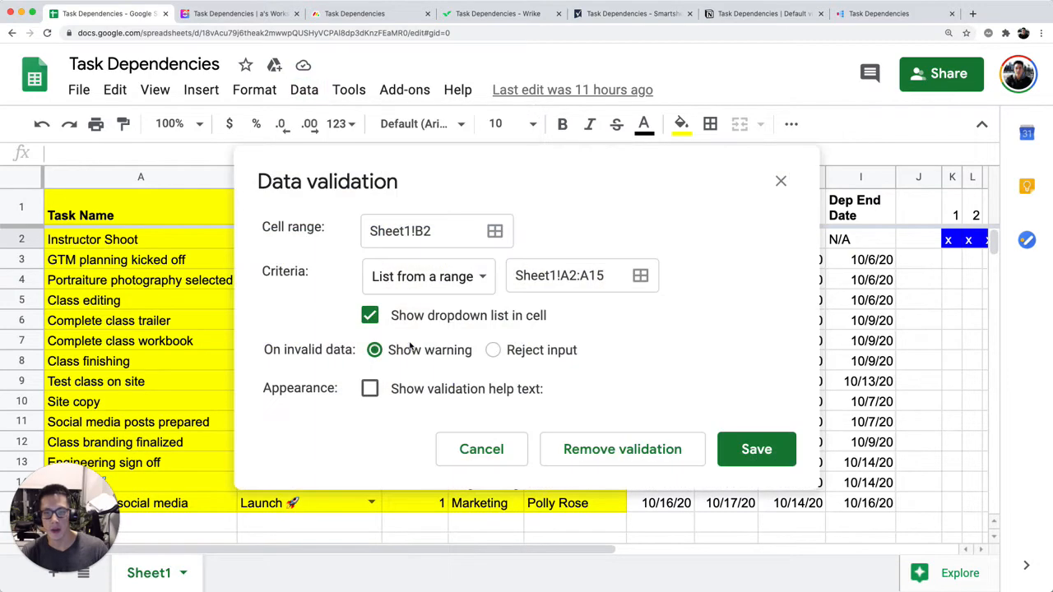
left_click_drag(459, 177, 527, 181)
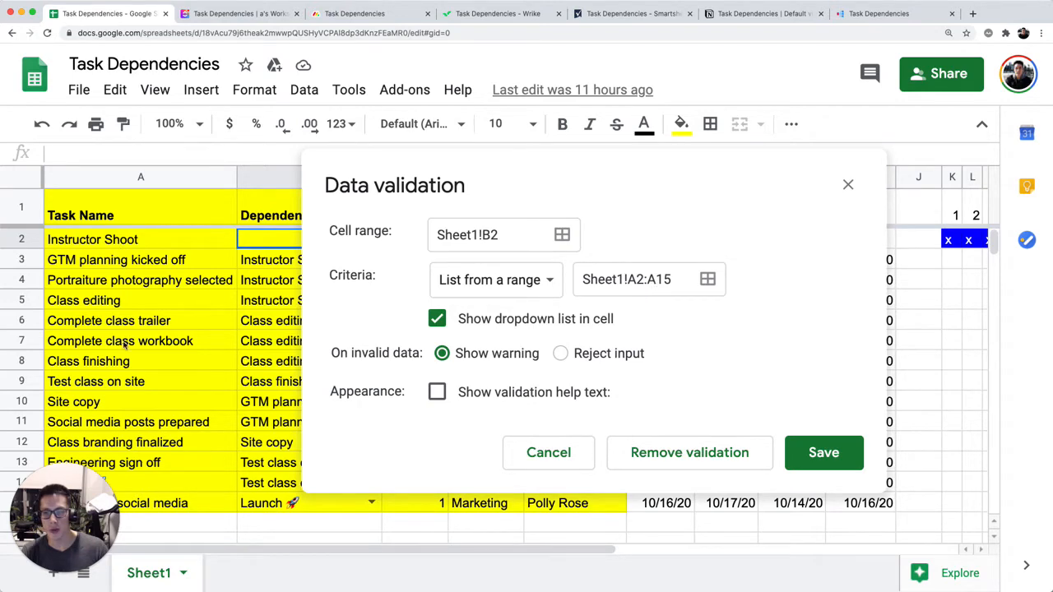
scroll(156, 475, "down", 3)
scroll(187, 378, "up", 3)
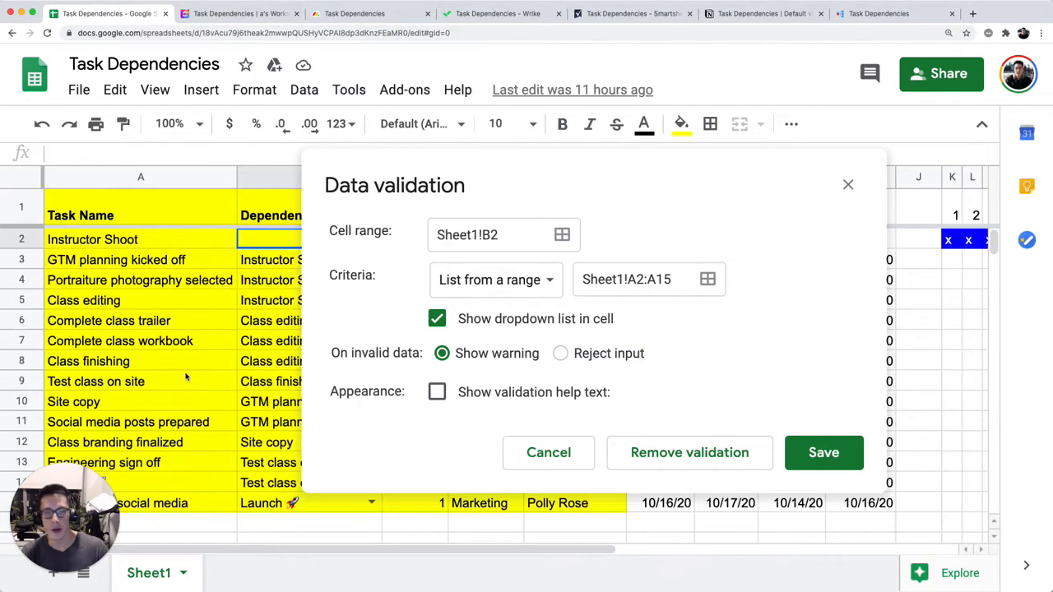
left_click(848, 184)
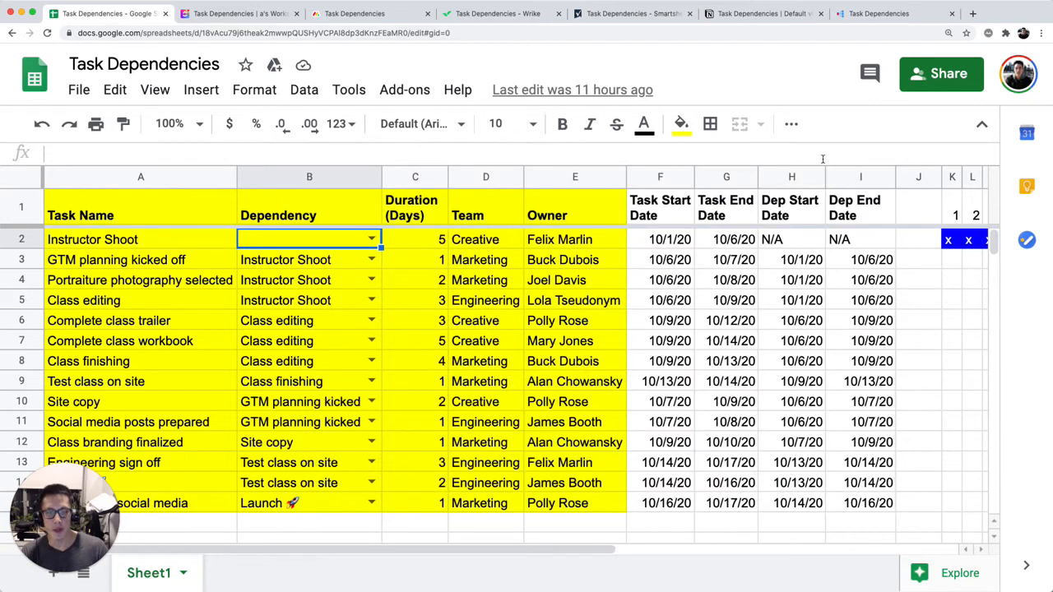
left_click(982, 125)
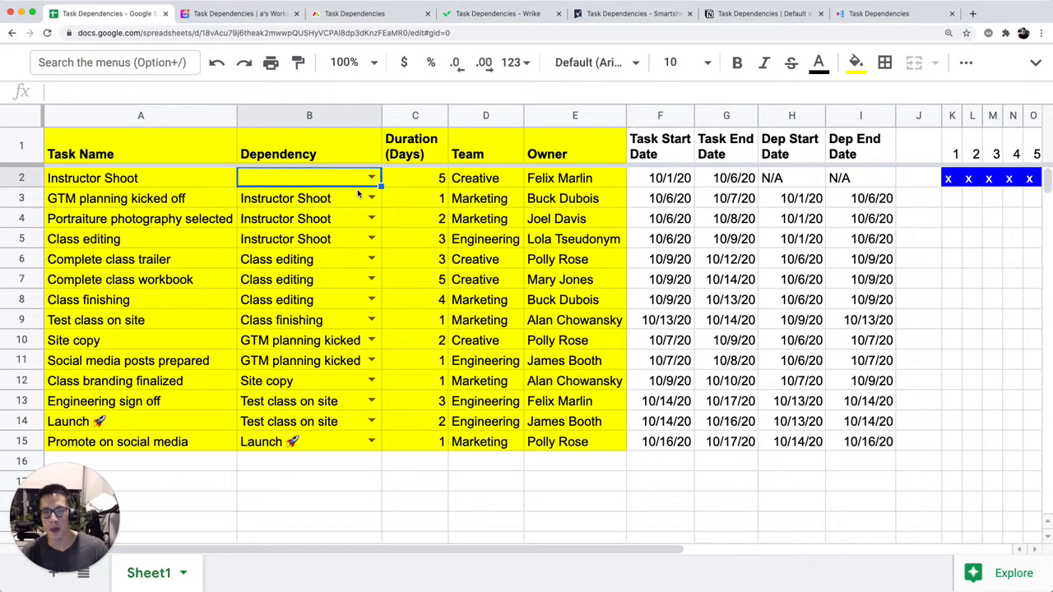
Step: Check the dependency choices for "GTM planning kicked off" and trace the dependencies of Complete class trailer and Site copy
left_click(371, 198)
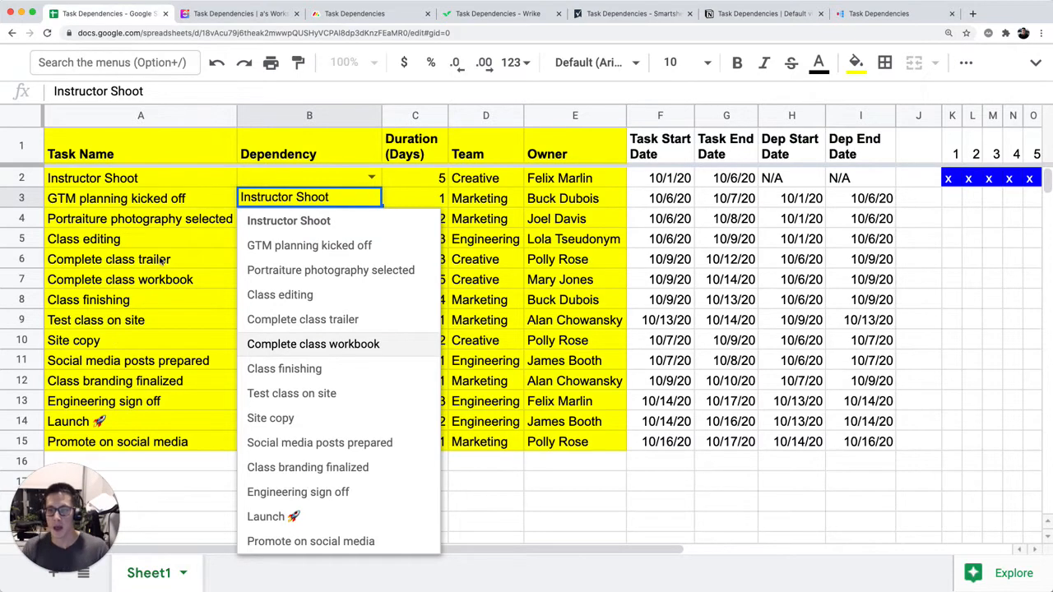
key("Escape")
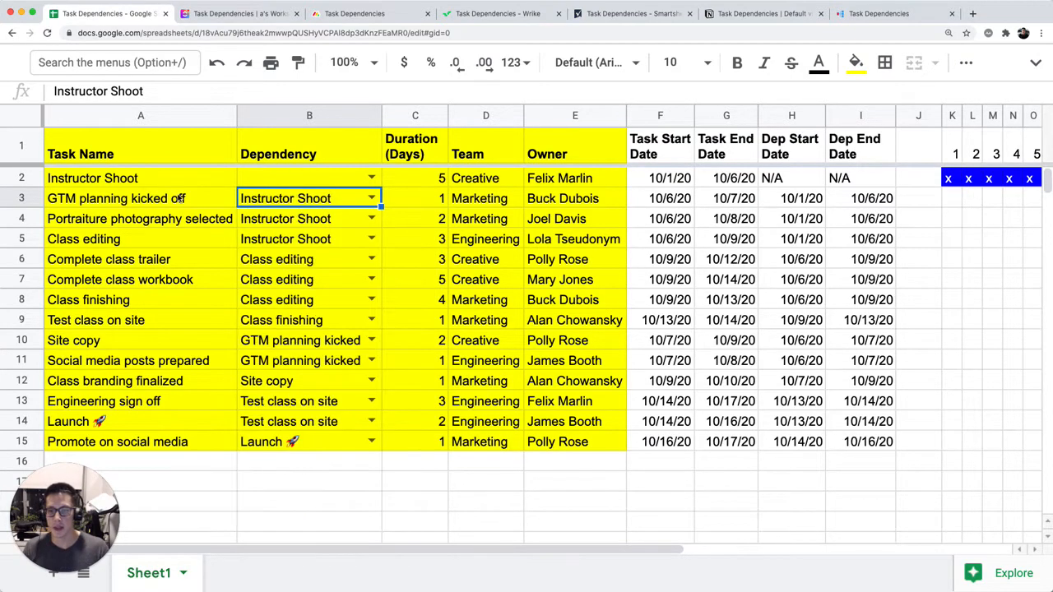
left_click(117, 259)
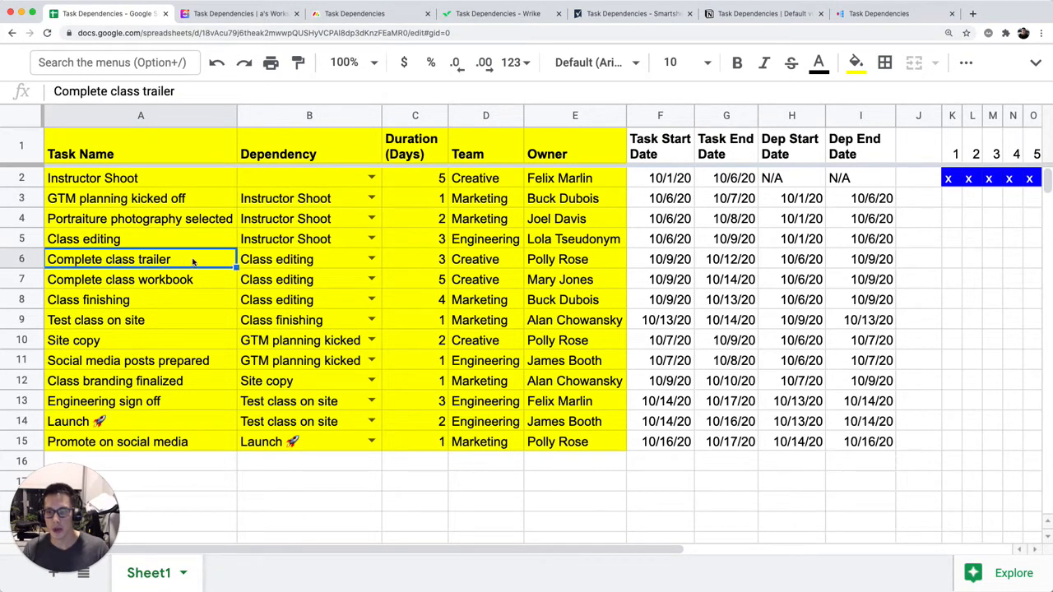
key("Tab")
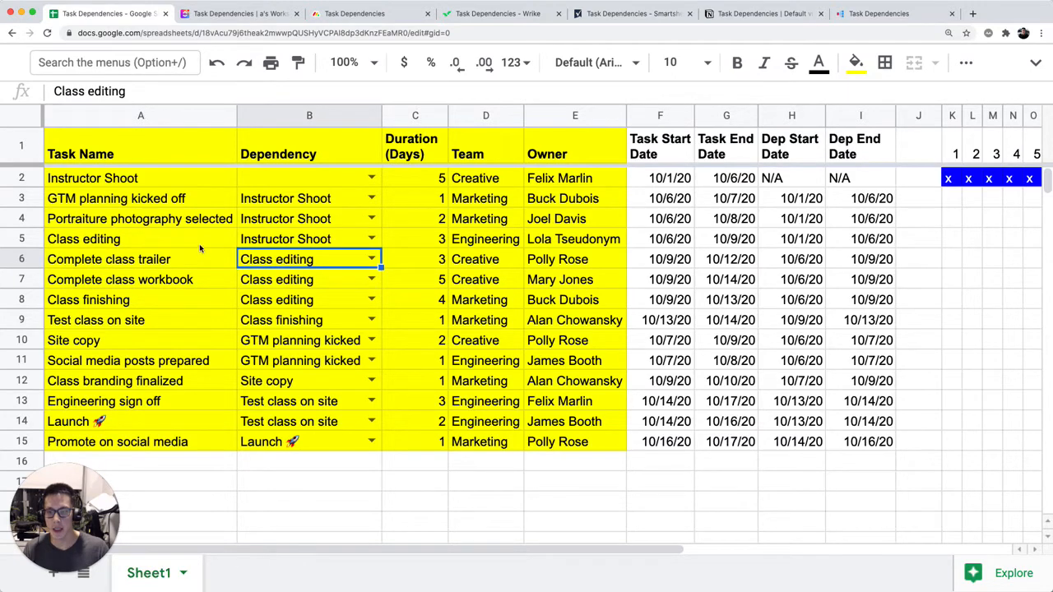
left_click(150, 349)
left_click(316, 345)
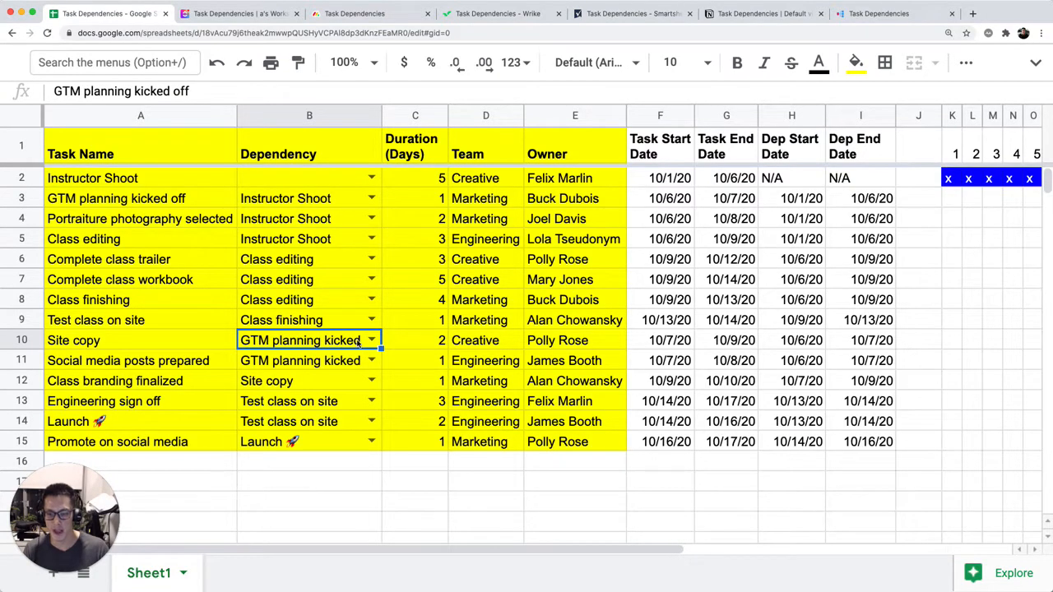
left_click_drag(179, 205, 298, 205)
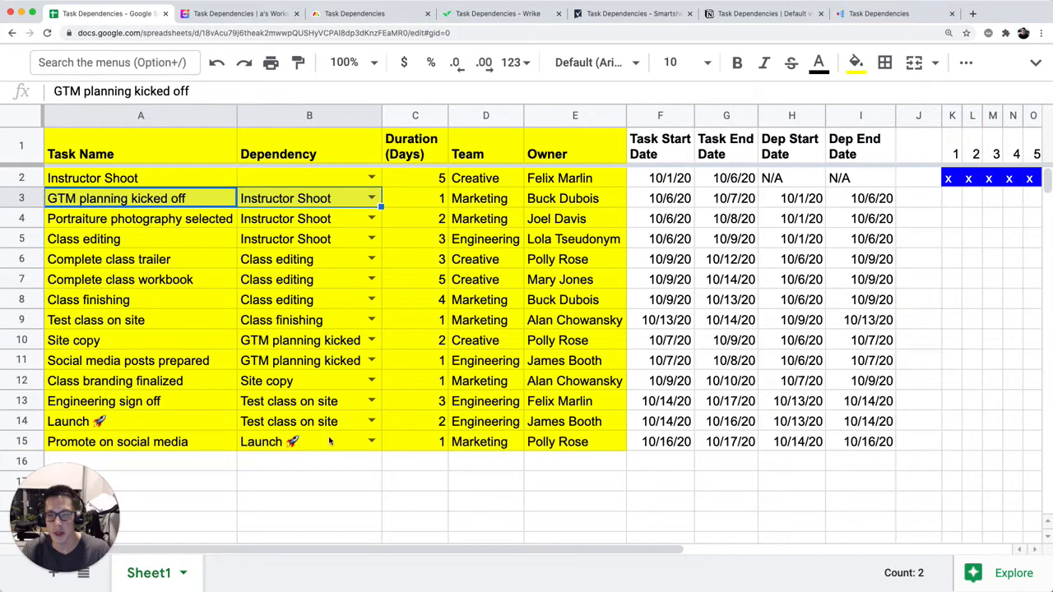
Step: Review the Instructor Shoot task and the Dependency, Duration, Team, Owner and date columns across the task rows
left_click(191, 183)
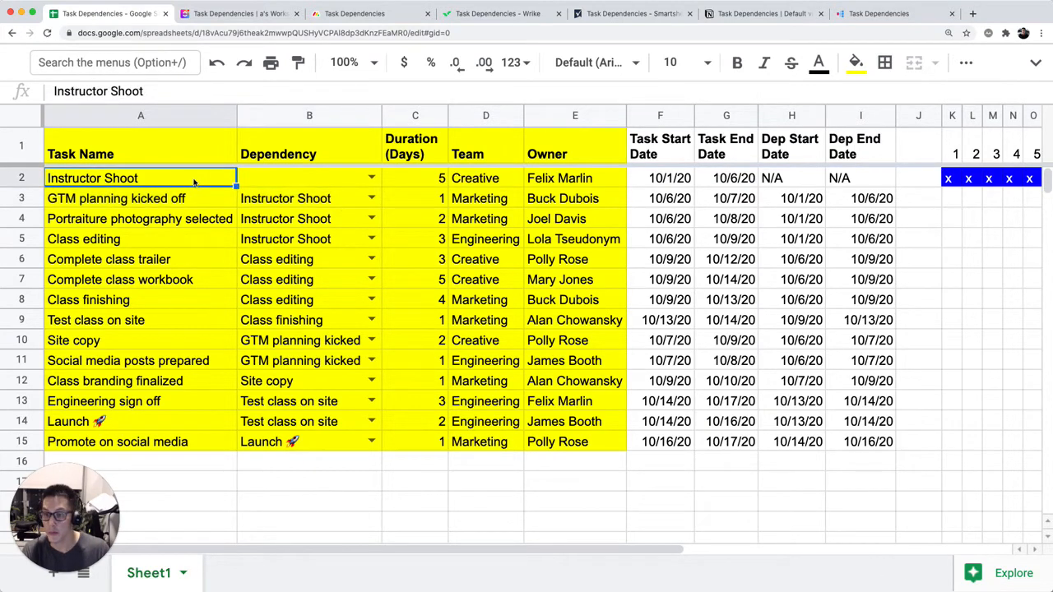
left_click_drag(308, 200, 303, 441)
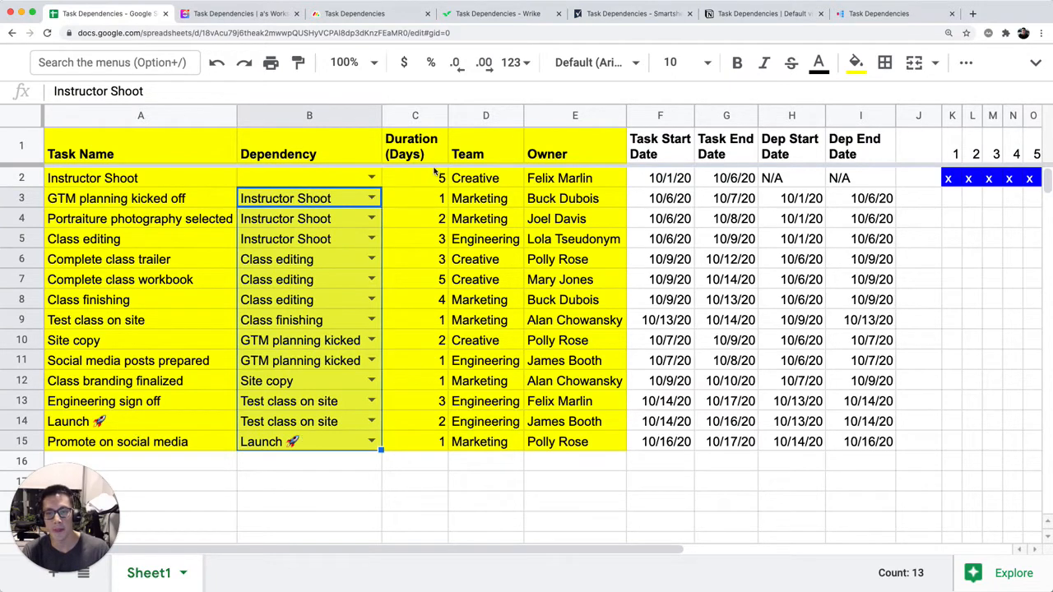
left_click_drag(434, 181, 437, 436)
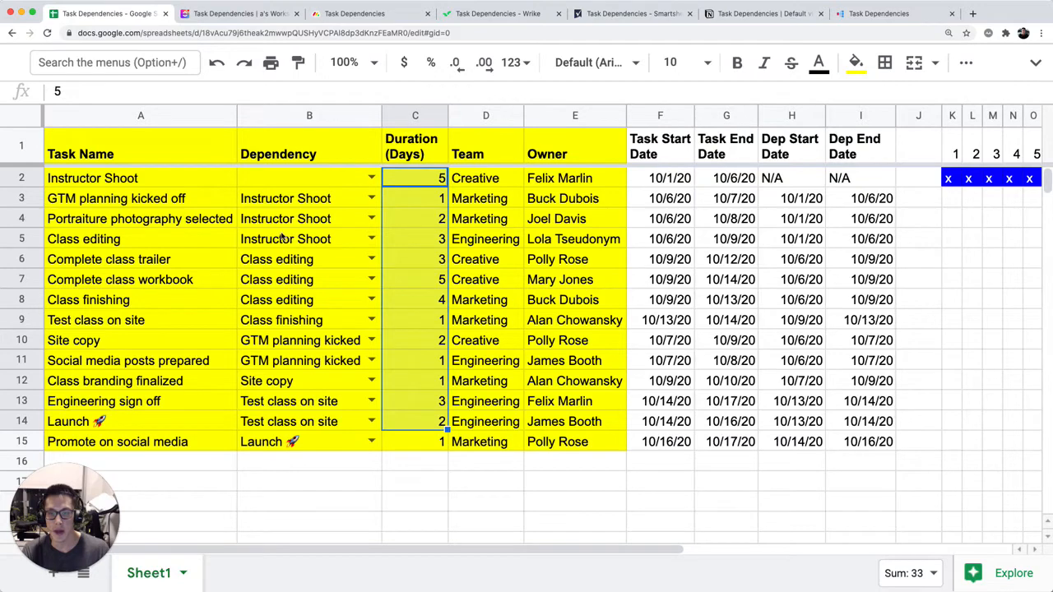
left_click_drag(509, 182, 510, 381)
left_click_drag(599, 177, 578, 381)
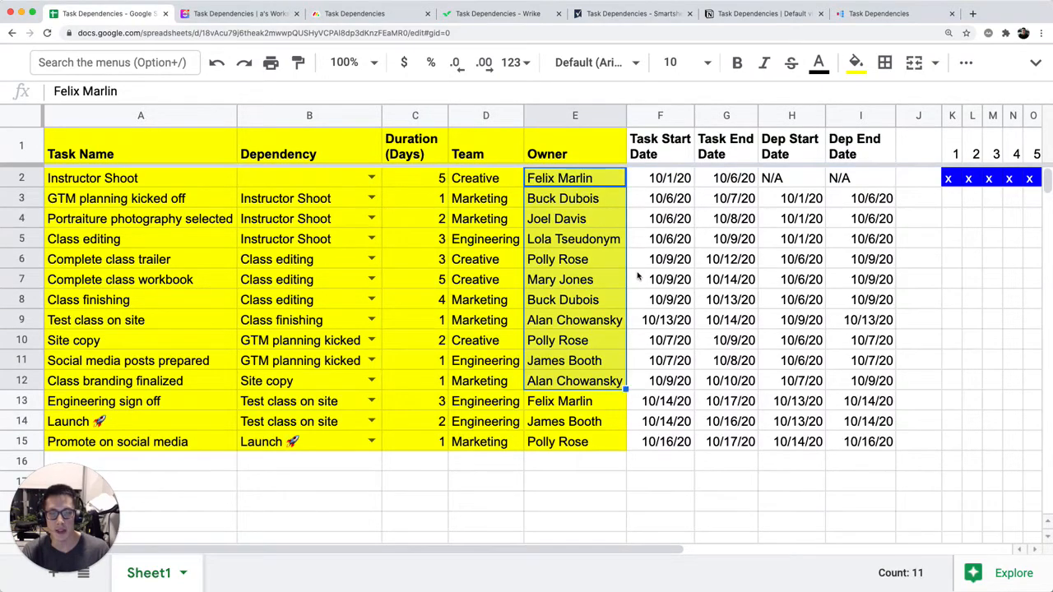
left_click_drag(671, 177, 859, 366)
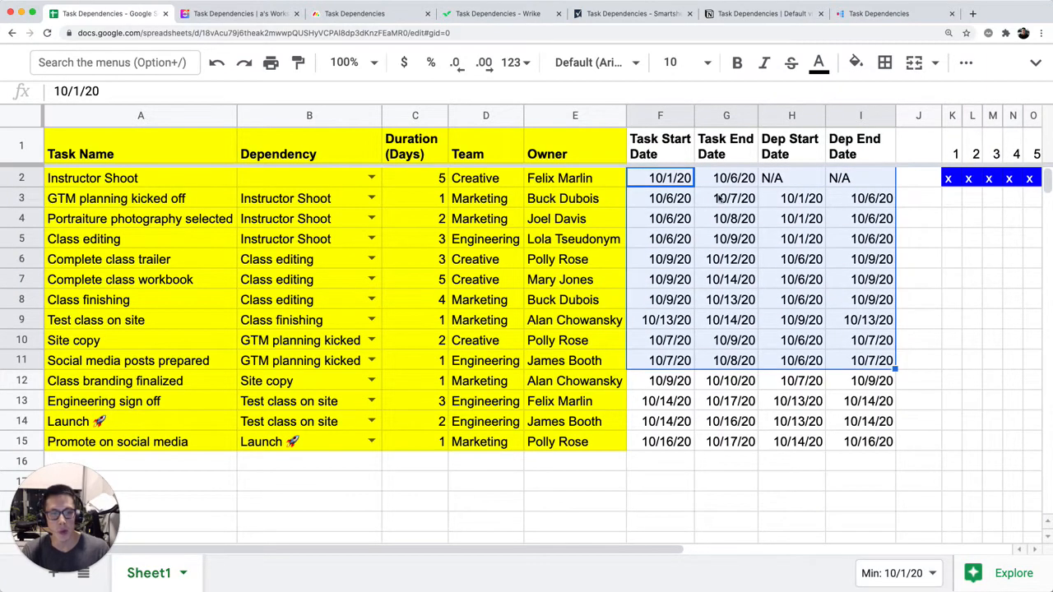
Step: Compare how the Task Start Date is entered for Instructor Shoot and for "GTM planning kicked off", leaving both cells as they are
double_click(646, 178)
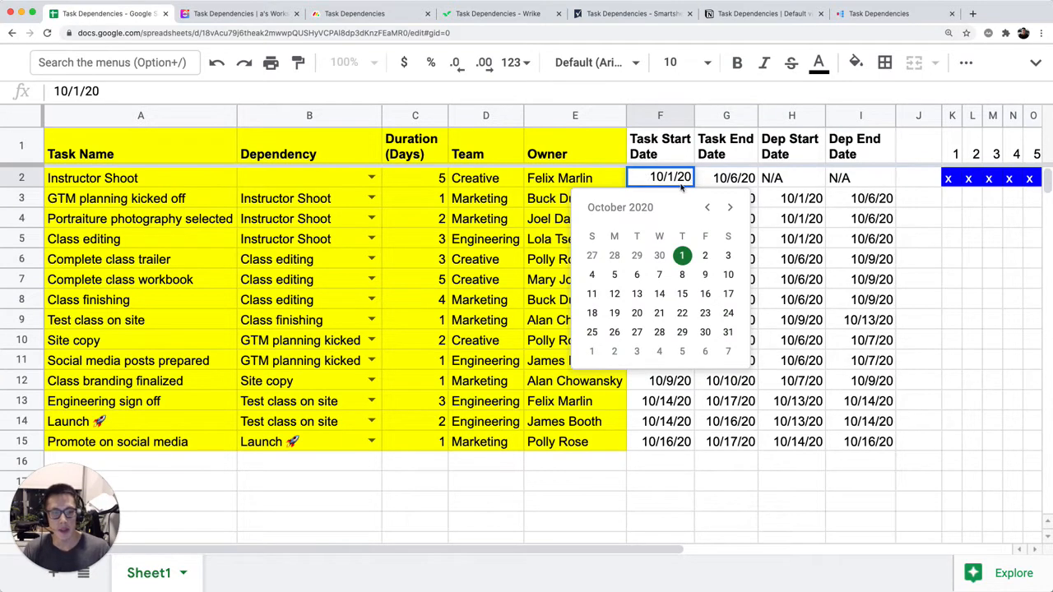
key("Escape")
left_click(654, 200)
type("=I3")
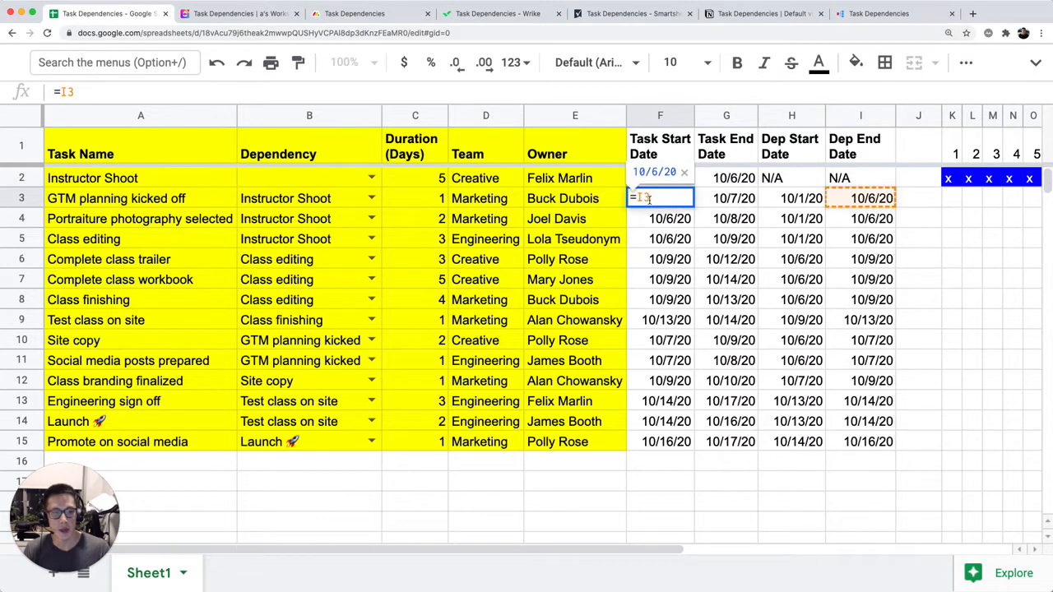
key("Escape")
double_click(647, 181)
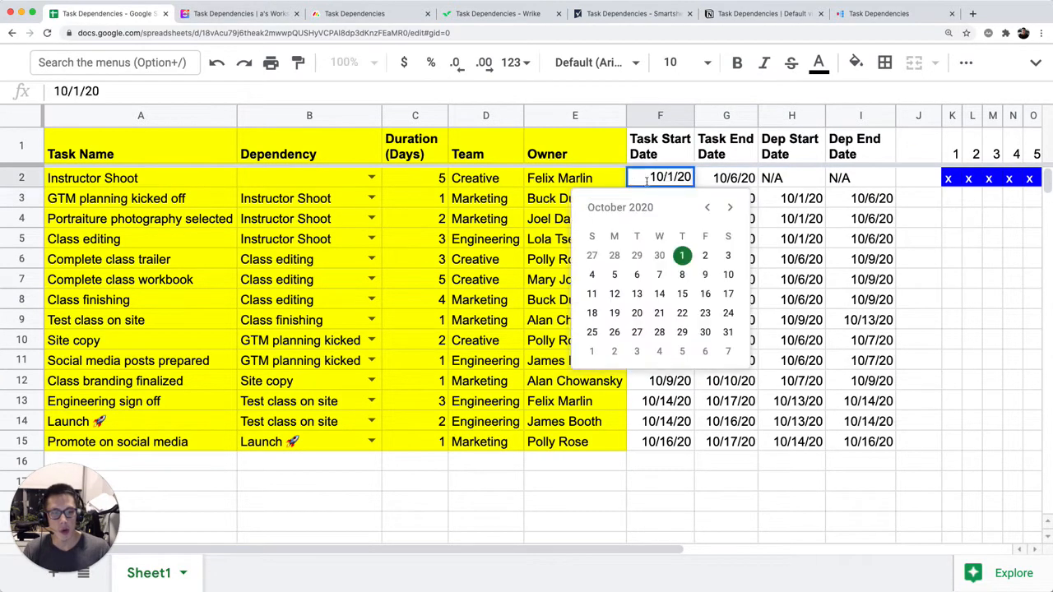
key("Escape")
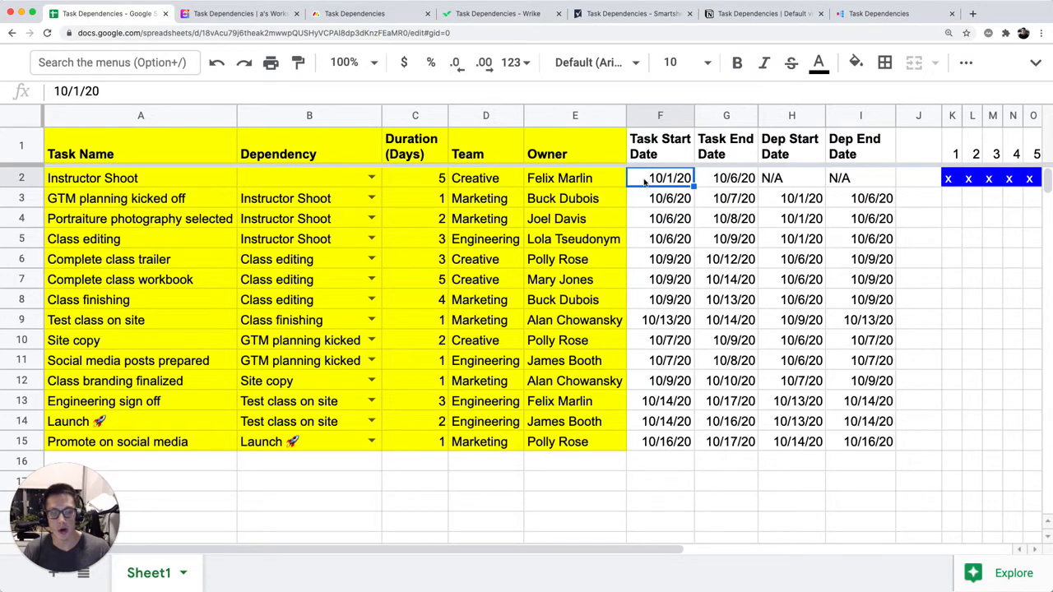
Step: Inspect the Task End Date formula of Instructor Shoot and the Duration cell it refers to
double_click(714, 184)
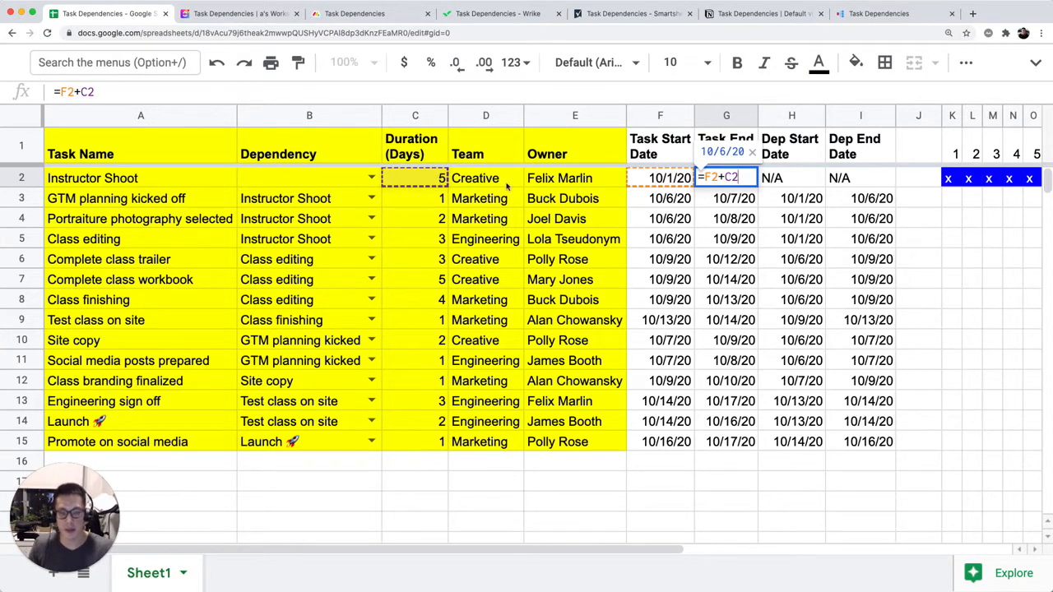
key("Escape")
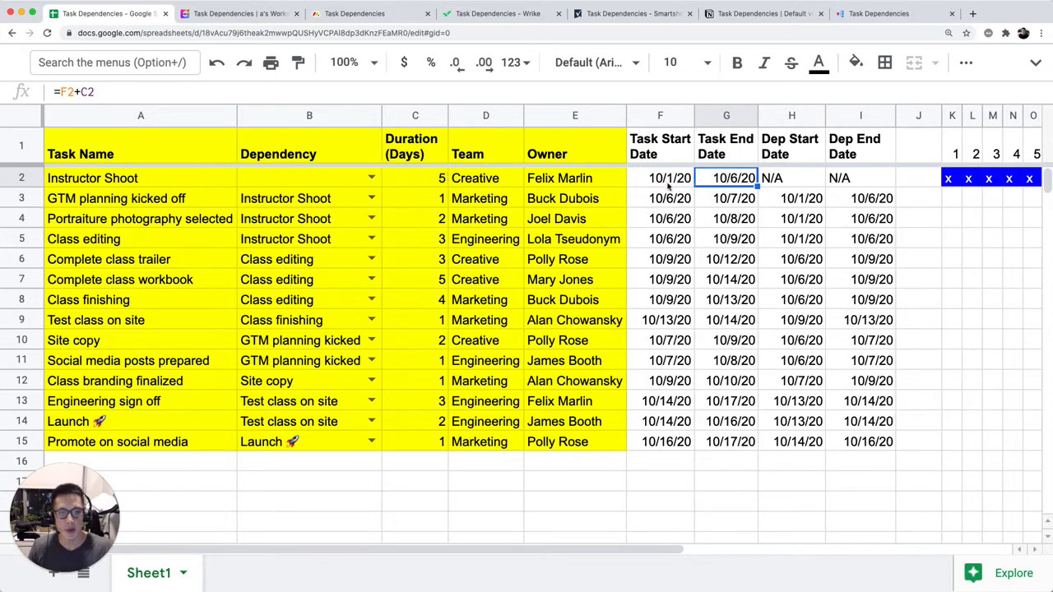
left_click(427, 184)
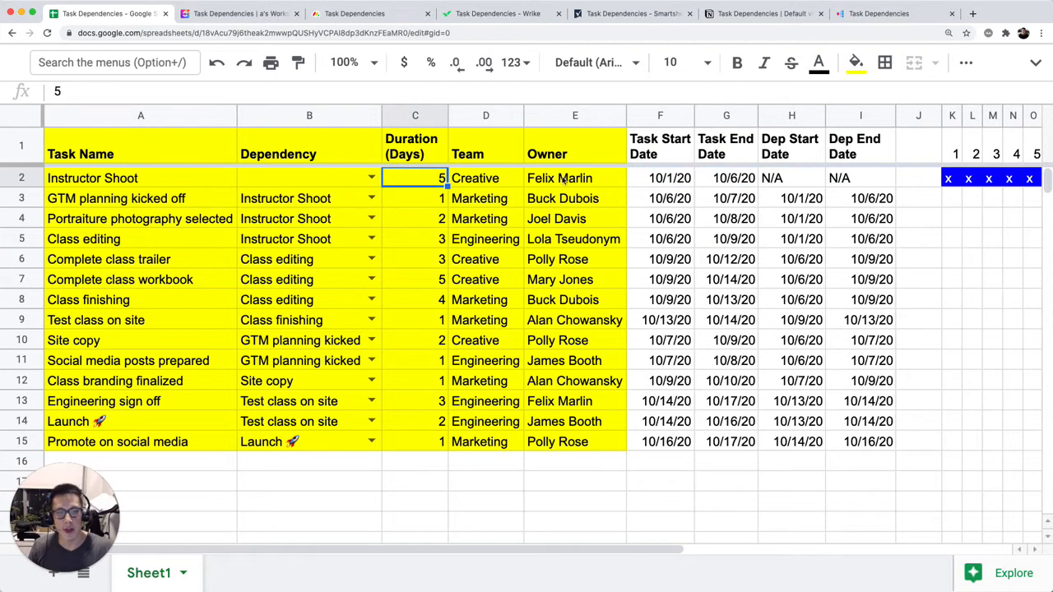
left_click(730, 182)
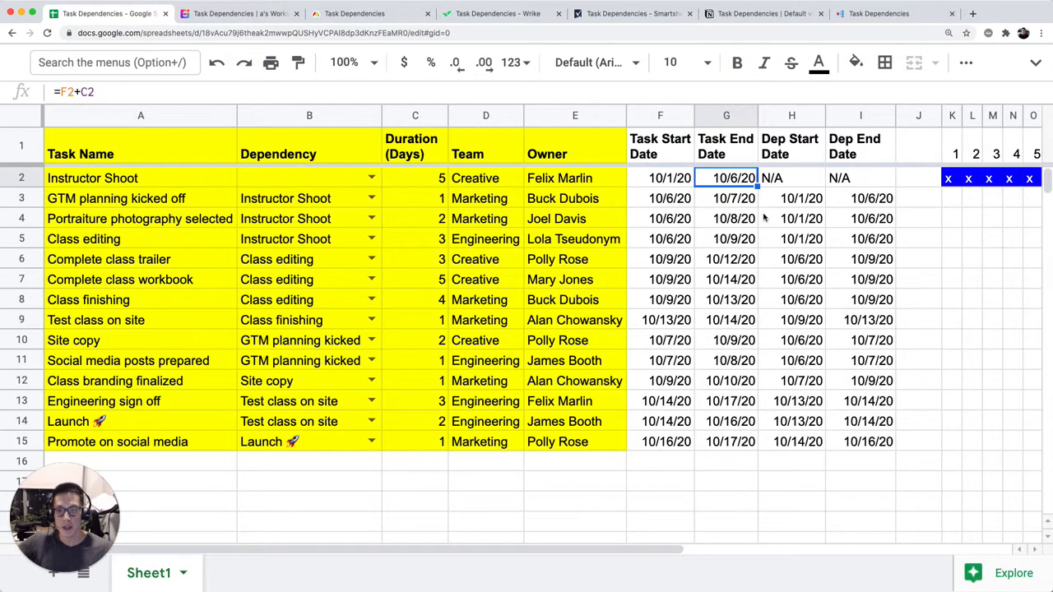
Step: Inspect the dependency of Complete class trailer and the VLOOKUP formulas in its Dep Start Date and Dep End Date
left_click(170, 265)
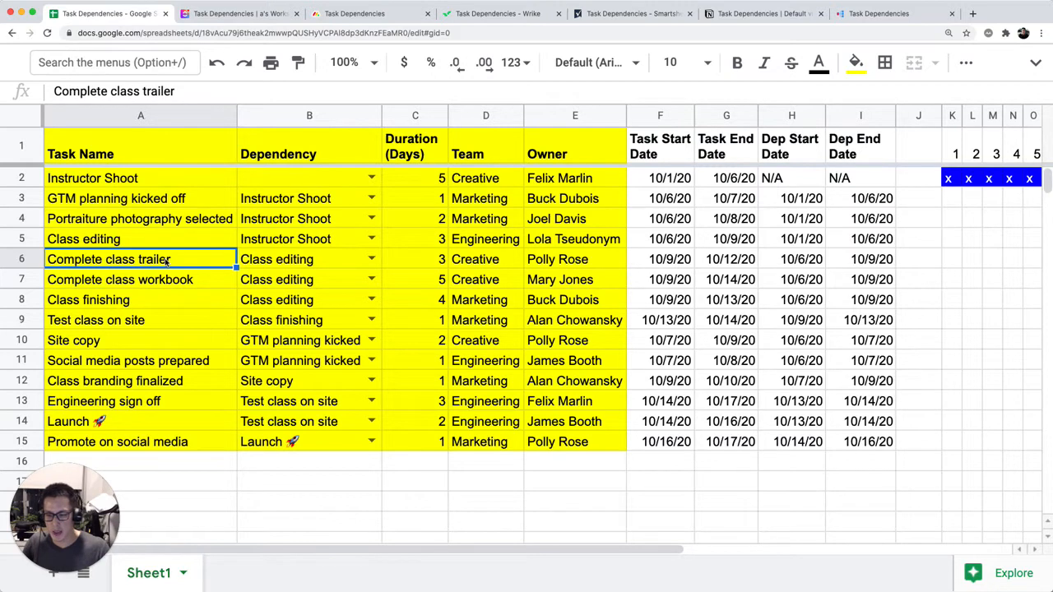
left_click(301, 265)
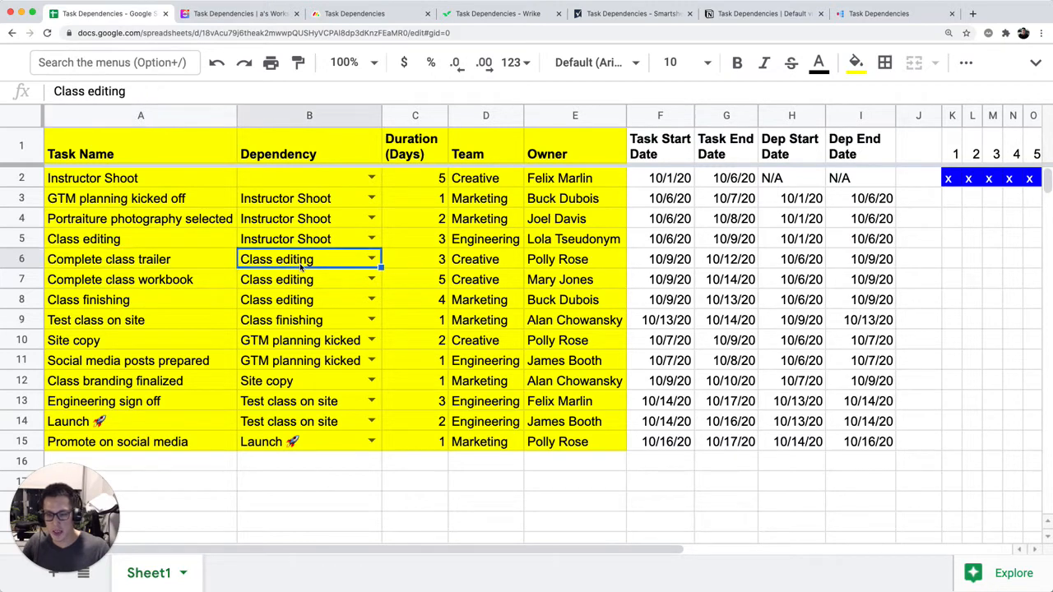
double_click(777, 261)
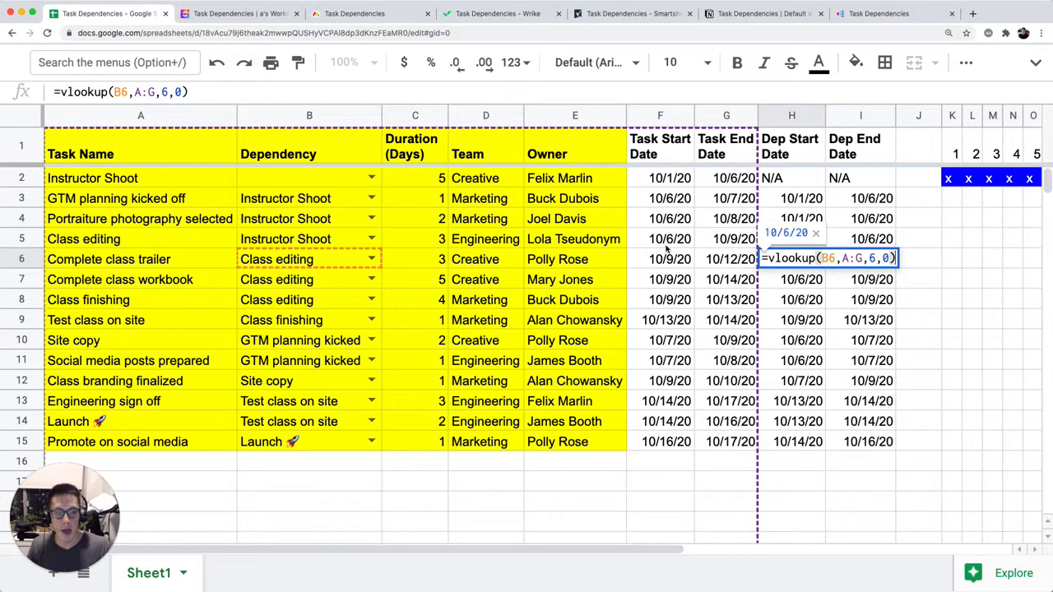
key("Escape")
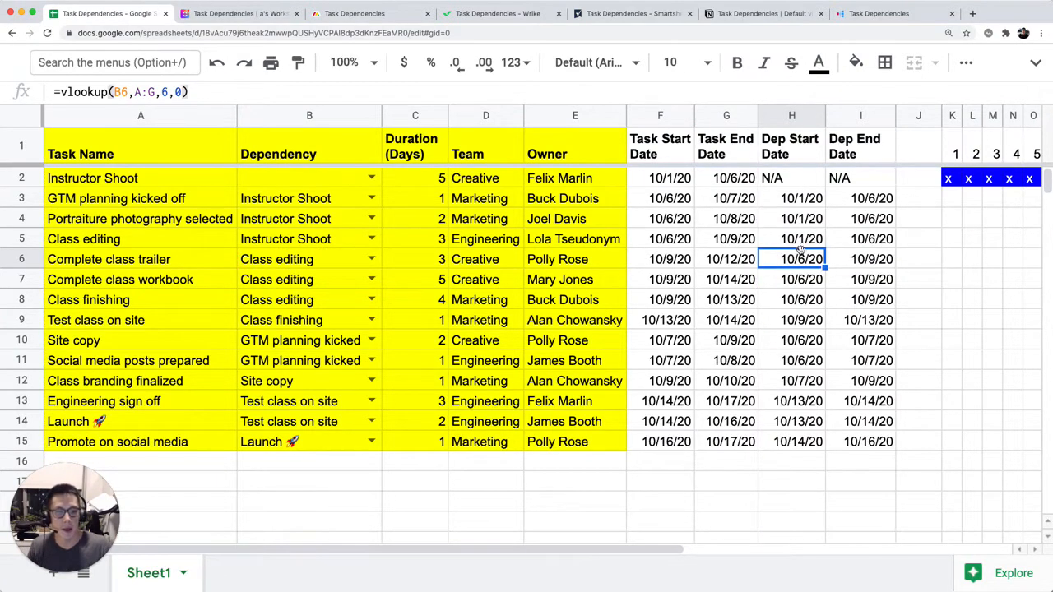
double_click(852, 262)
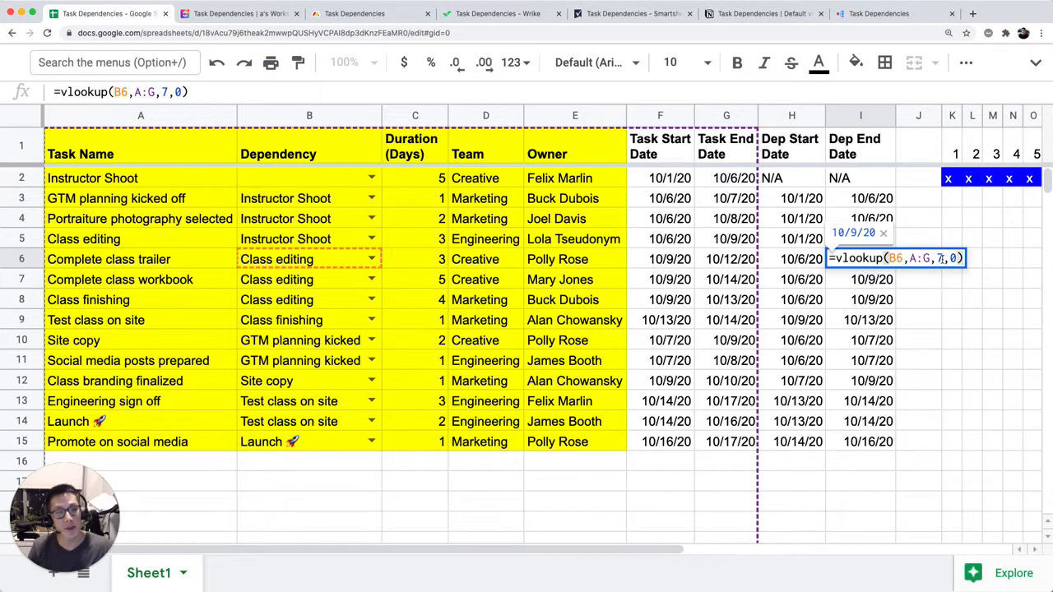
key("Escape")
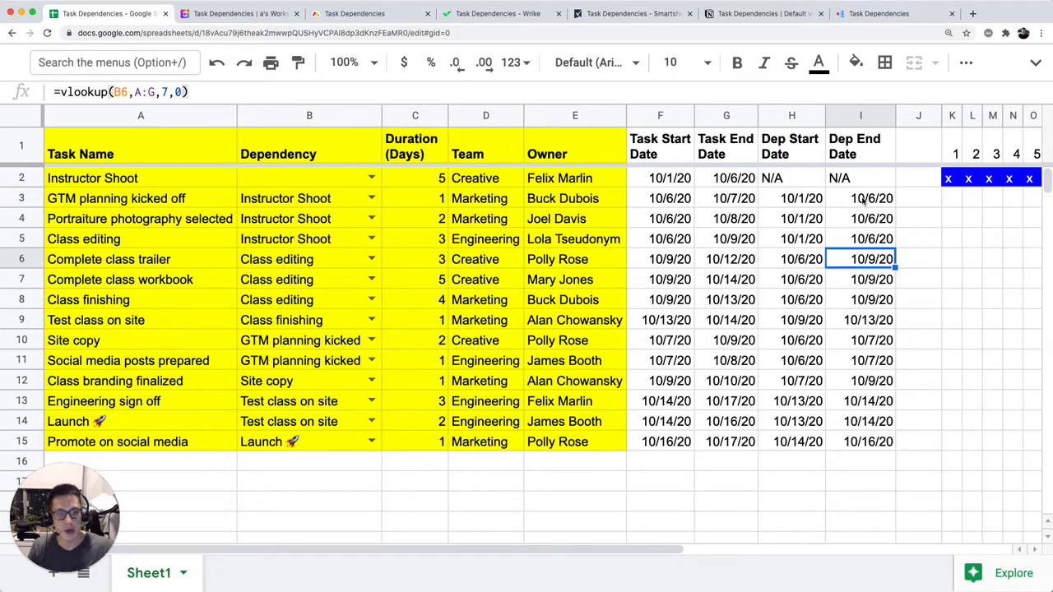
Step: Inspect the Task Start Date formulas of "GTM planning kicked off" and Class editing
left_click(220, 204)
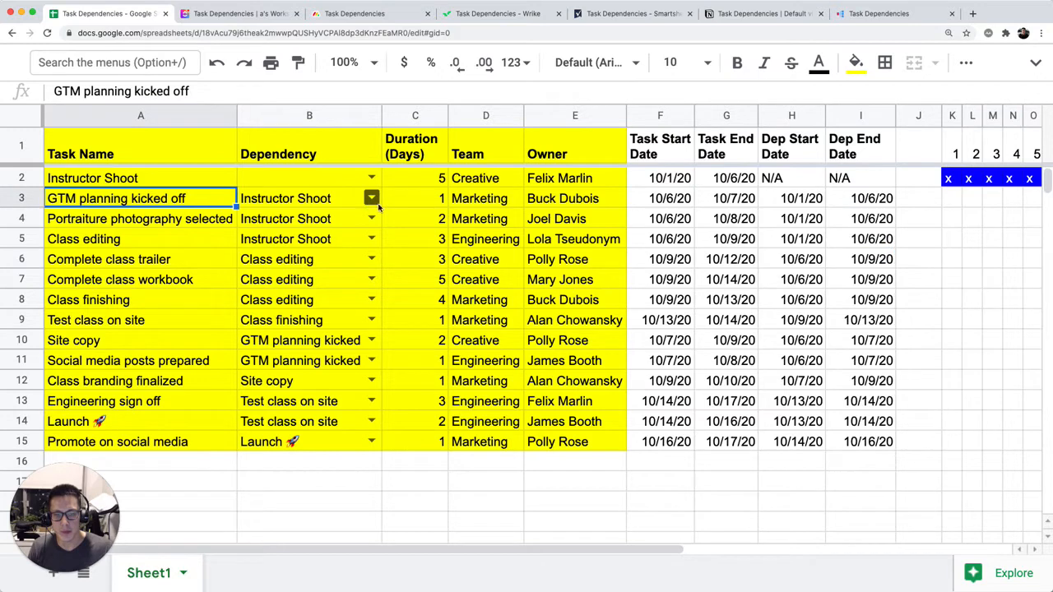
left_click(647, 205)
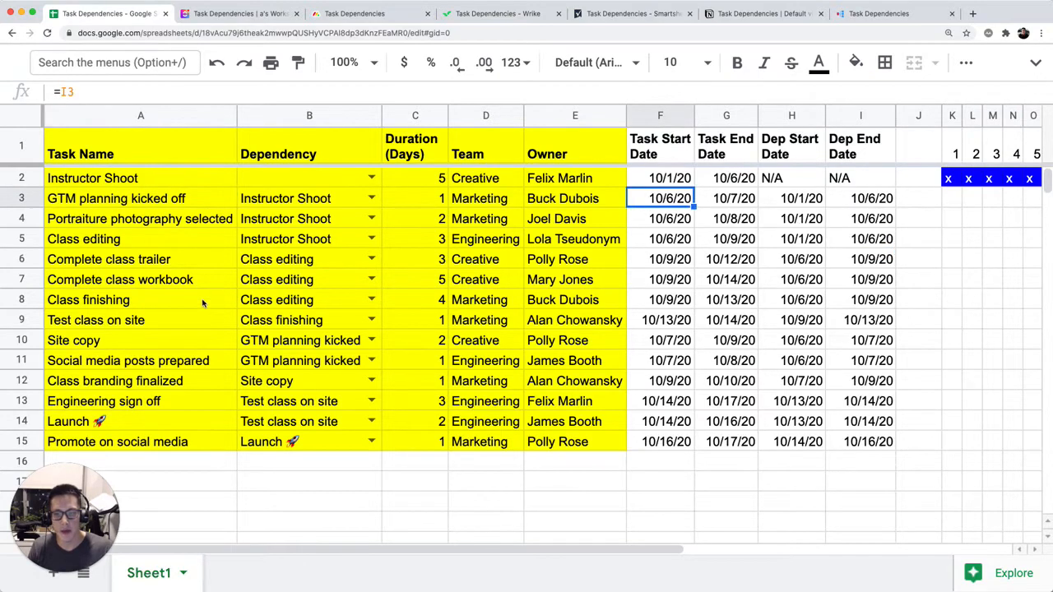
left_click(204, 244)
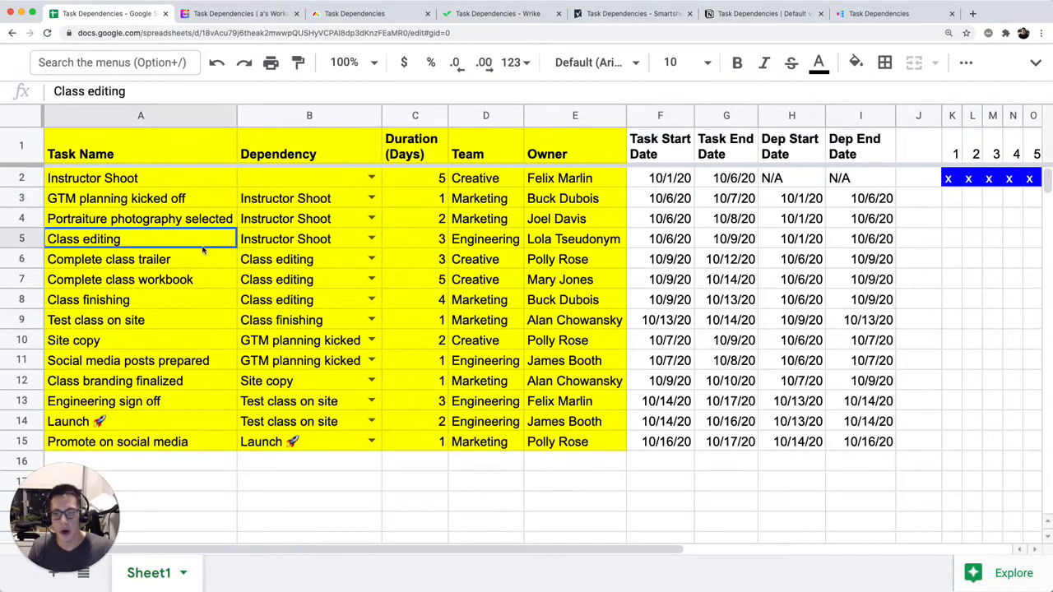
double_click(650, 238)
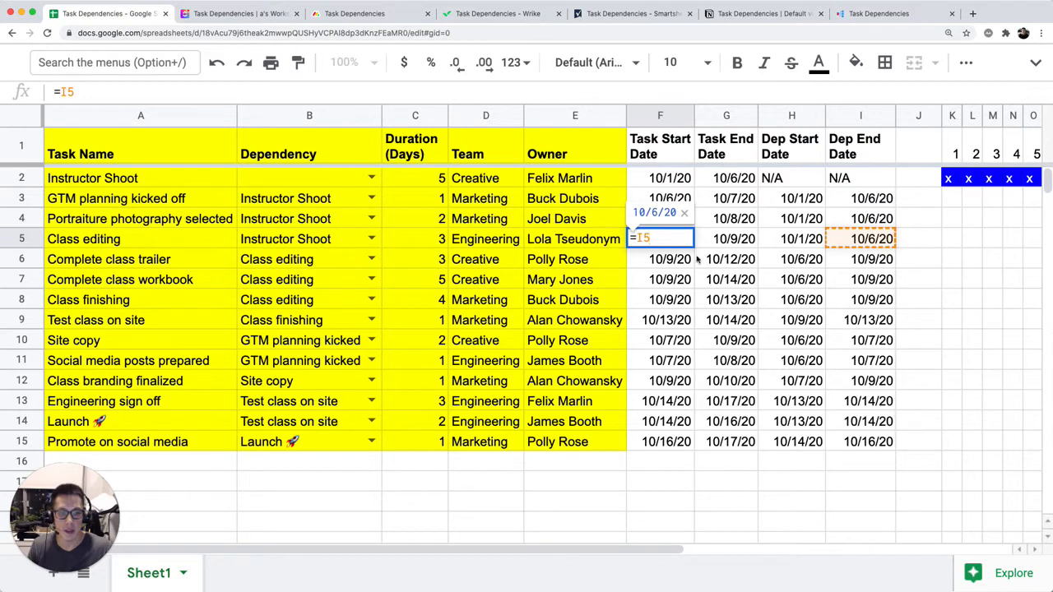
key("Escape")
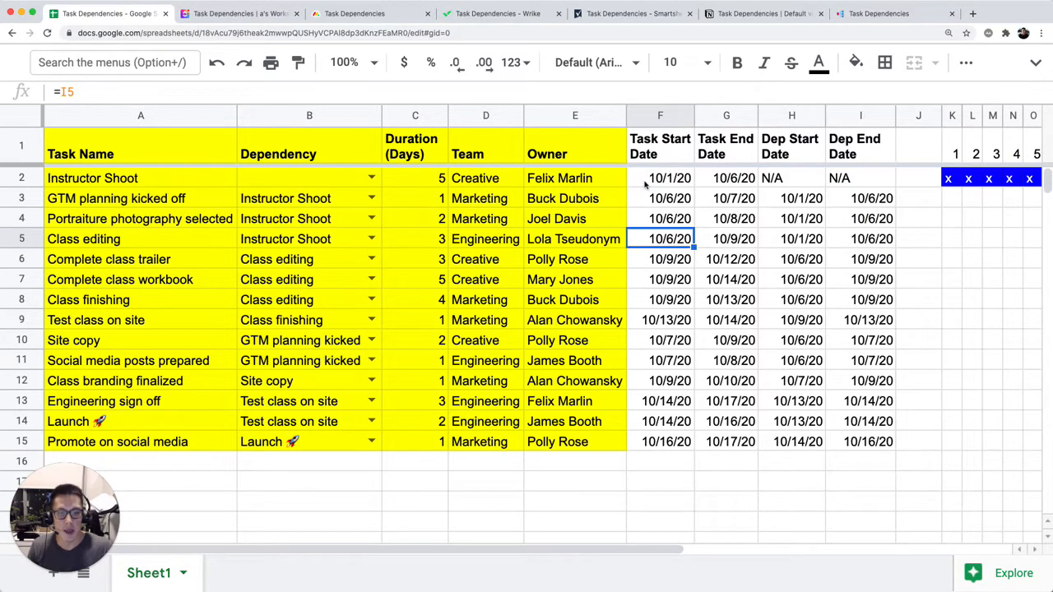
Step: Compare the Task Start Date entry of Instructor Shoot with those of "GTM planning kicked off" and Class editing
double_click(654, 178)
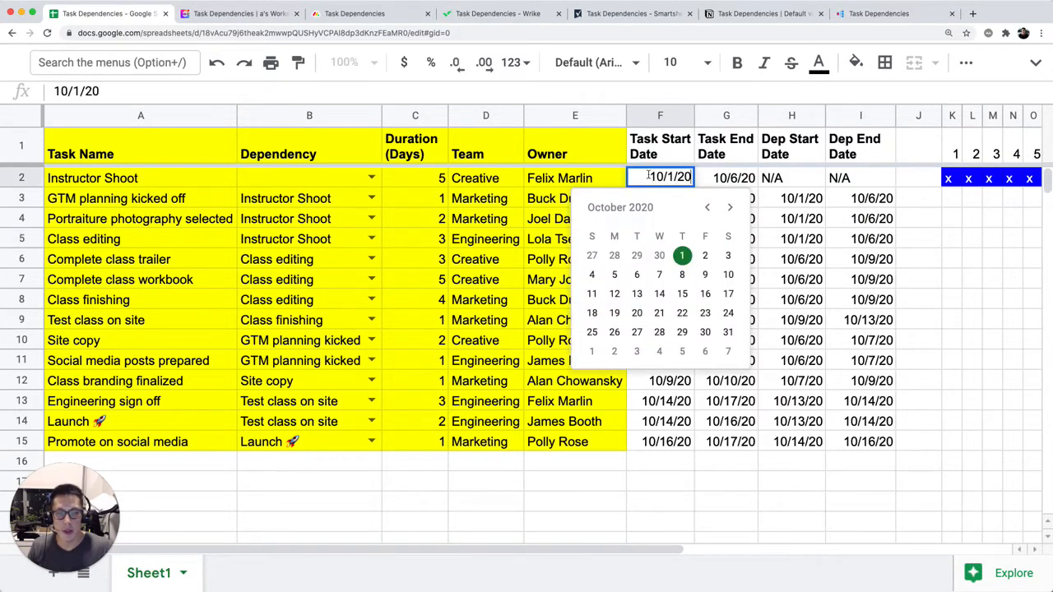
key("Escape")
double_click(658, 198)
key("Escape")
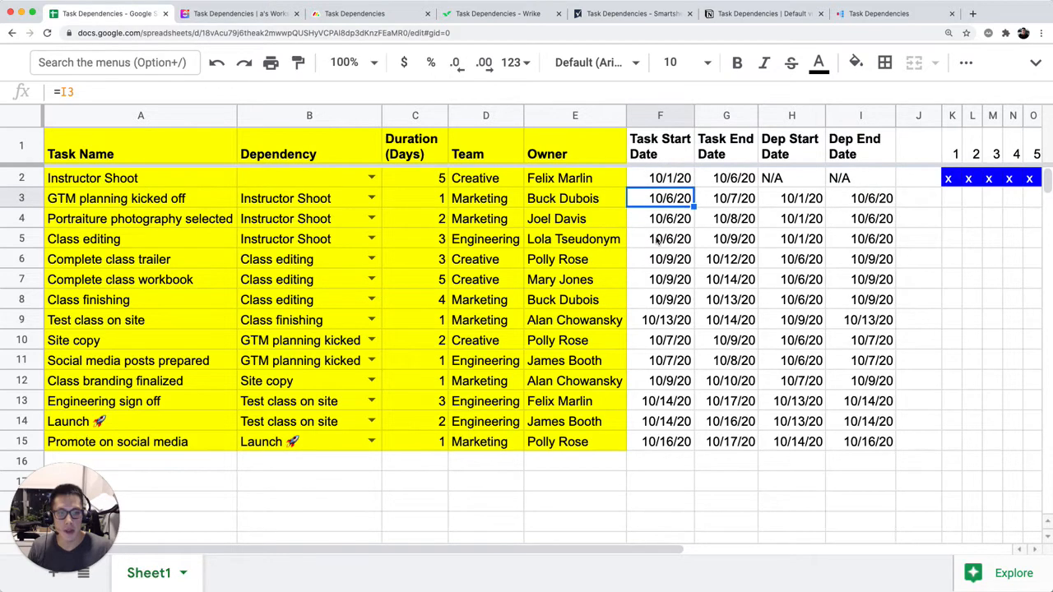
double_click(658, 239)
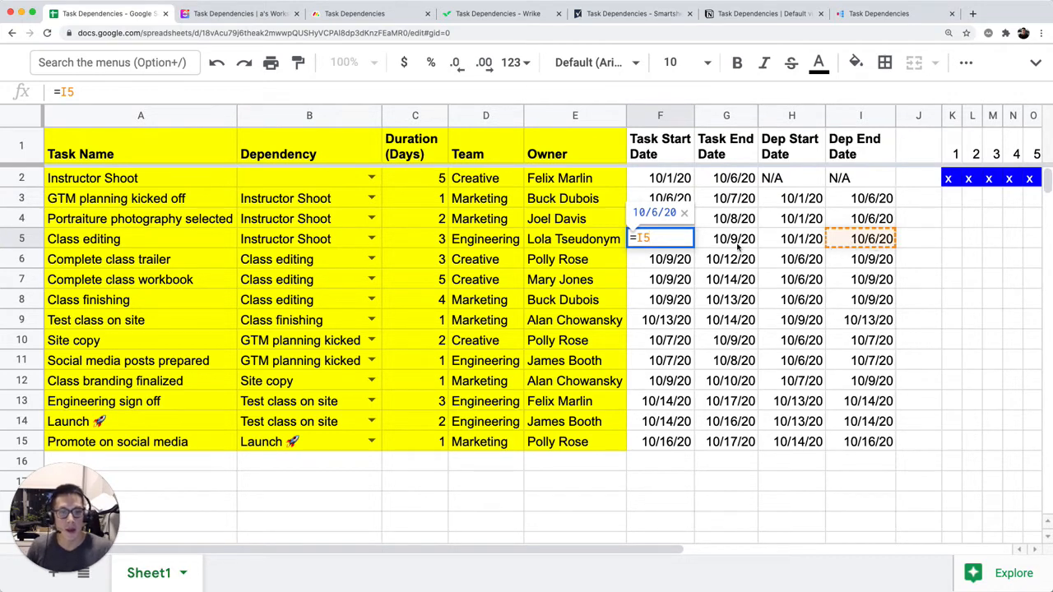
key("Escape")
Step: Inspect the Task End Date formula of Class editing and check the Task Start Date of Instructor Shoot
double_click(706, 242)
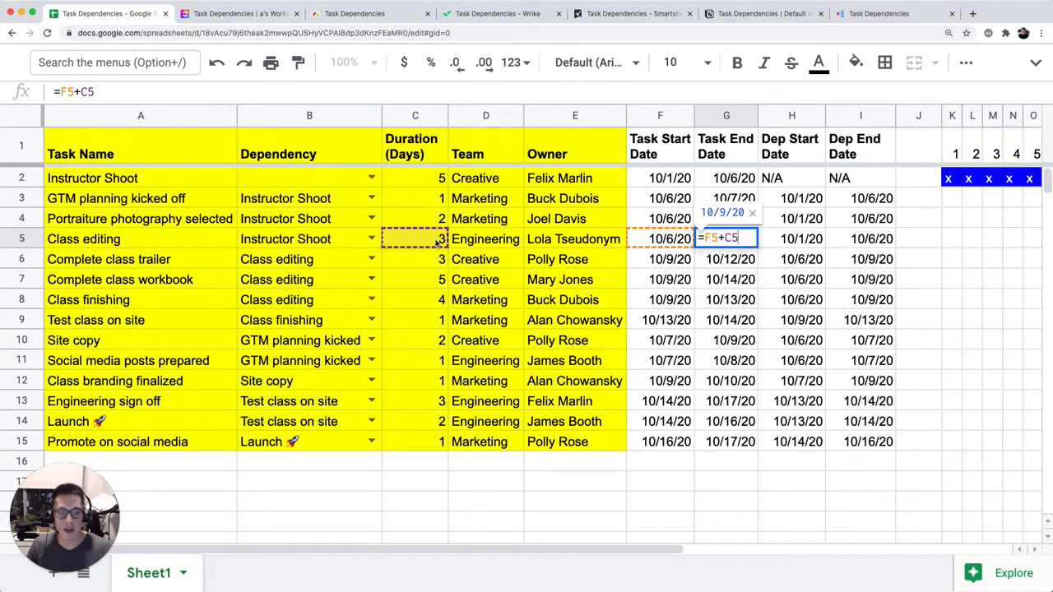
key("Escape")
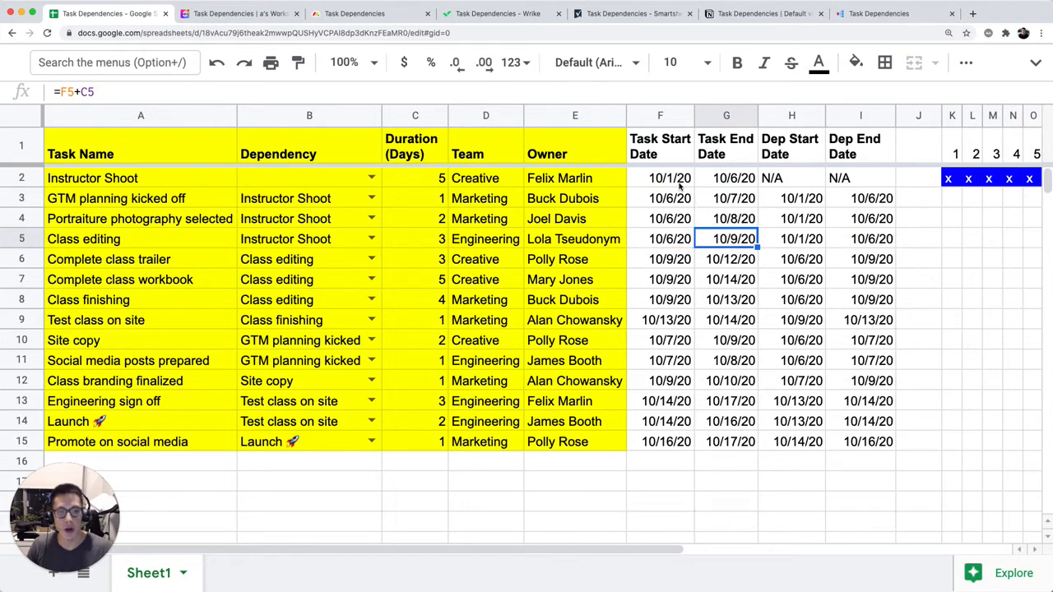
left_click(681, 182)
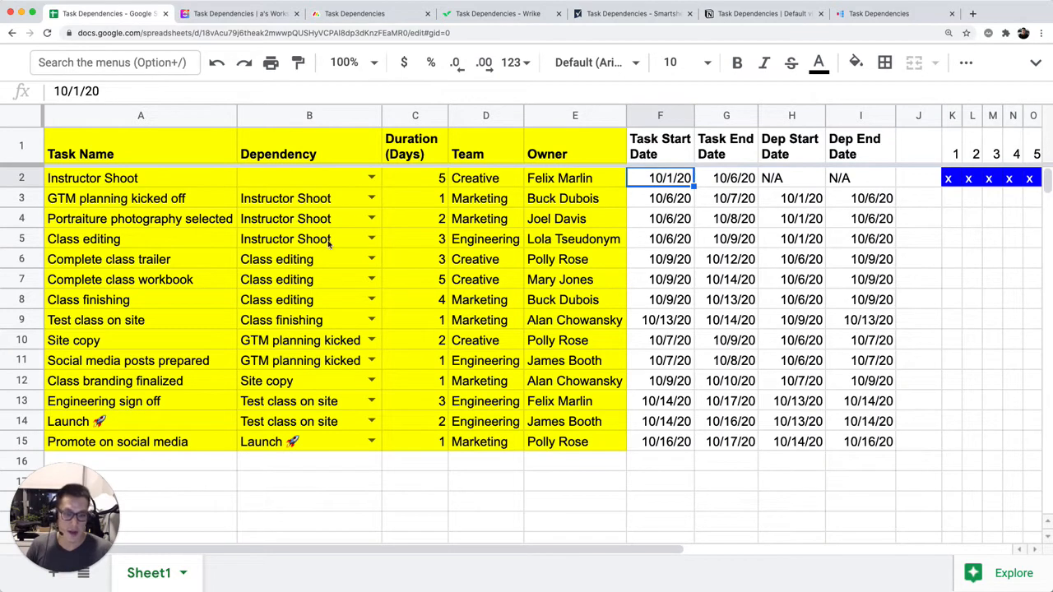
Step: Narrow the empty column J slightly and select the timeline cells K2:AB15
scroll(617, 261, "right", 5)
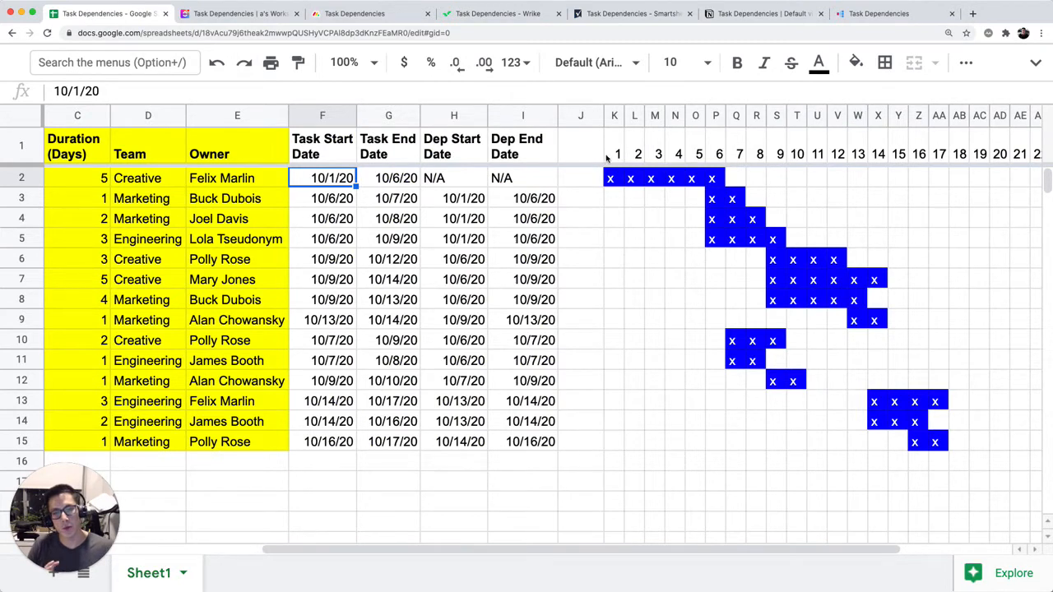
left_click_drag(603, 119, 592, 119)
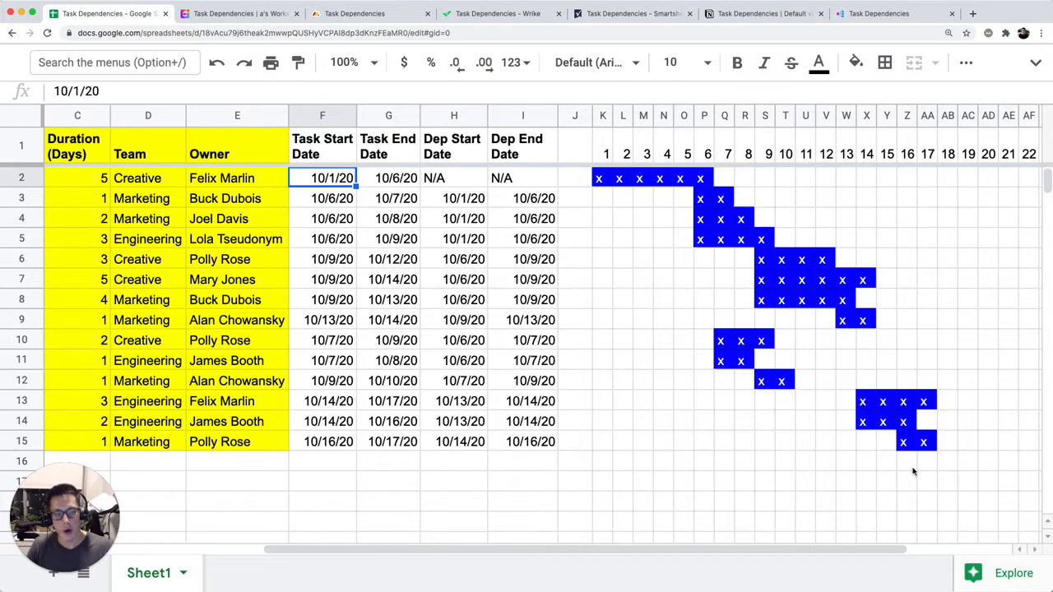
left_click_drag(599, 179, 950, 444)
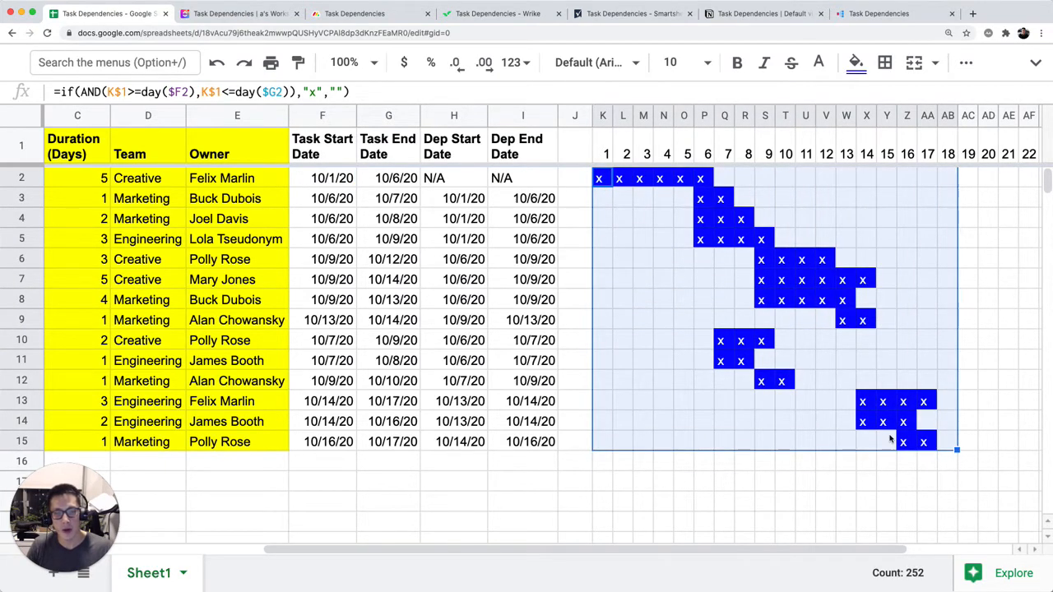
Step: Freeze the Task Name column so it stays beside the day-by-day timeline
scroll(890, 441, "left", 5)
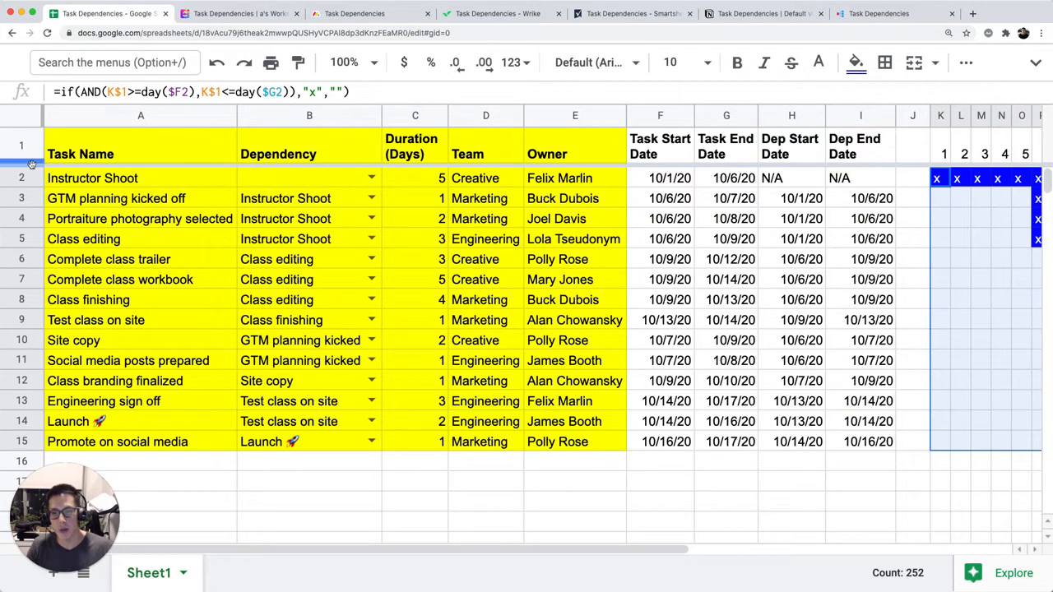
left_click_drag(42, 119, 216, 118)
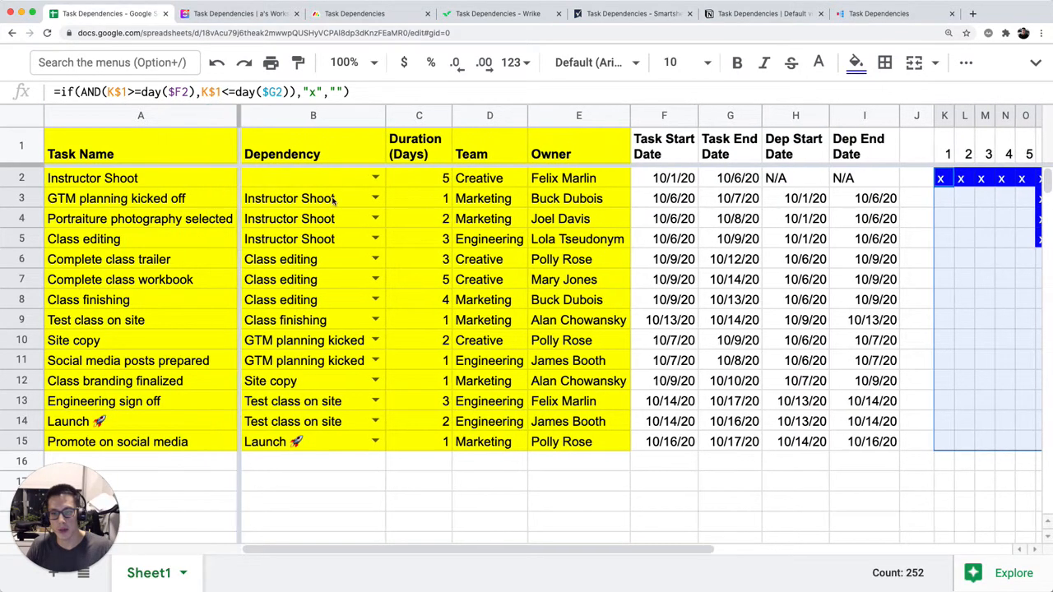
scroll(333, 203, "right", 6)
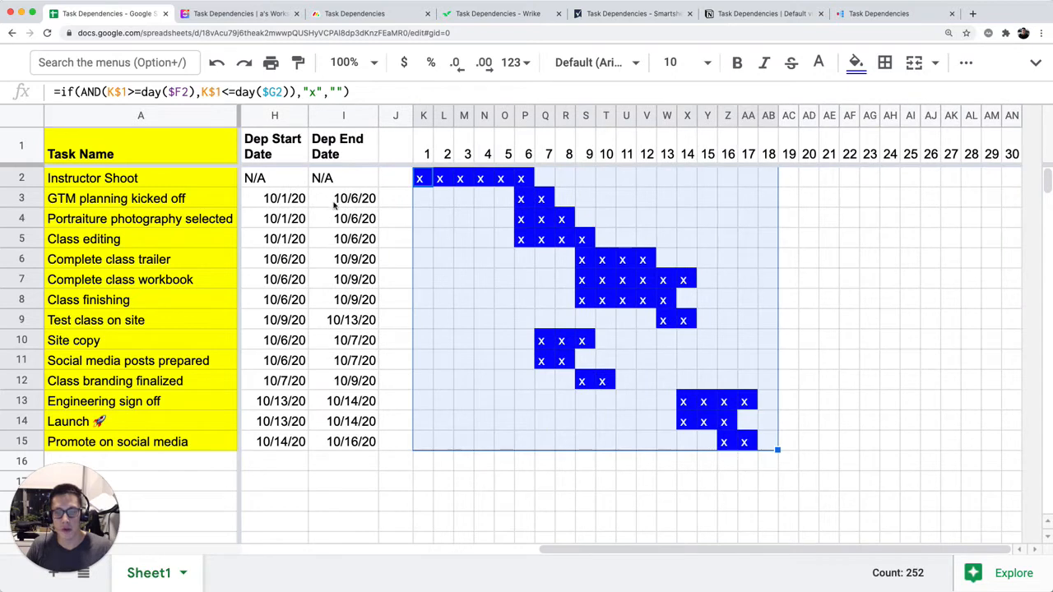
Step: Examine the day 9 timeline cell of Complete class trailer and the header day numbers from 1 to 30
left_click(586, 260)
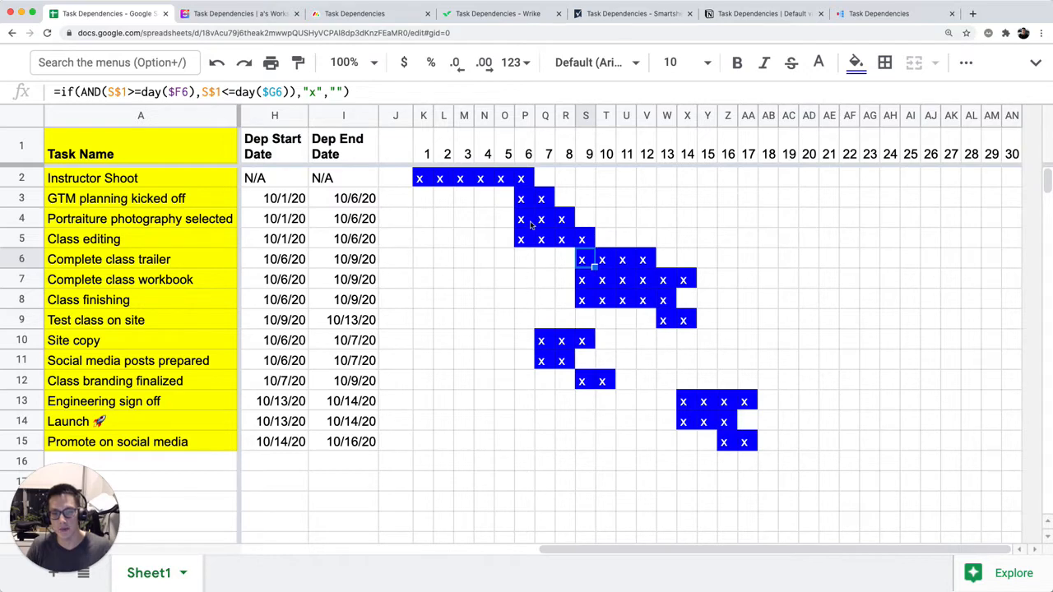
scroll(448, 224, "left", 5)
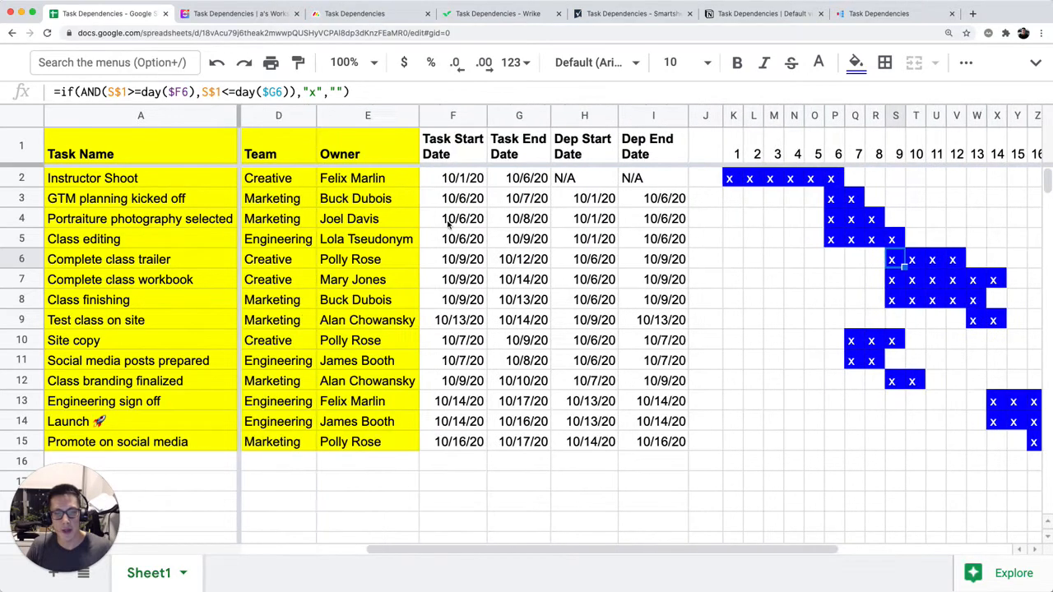
scroll(748, 176, "right", 5)
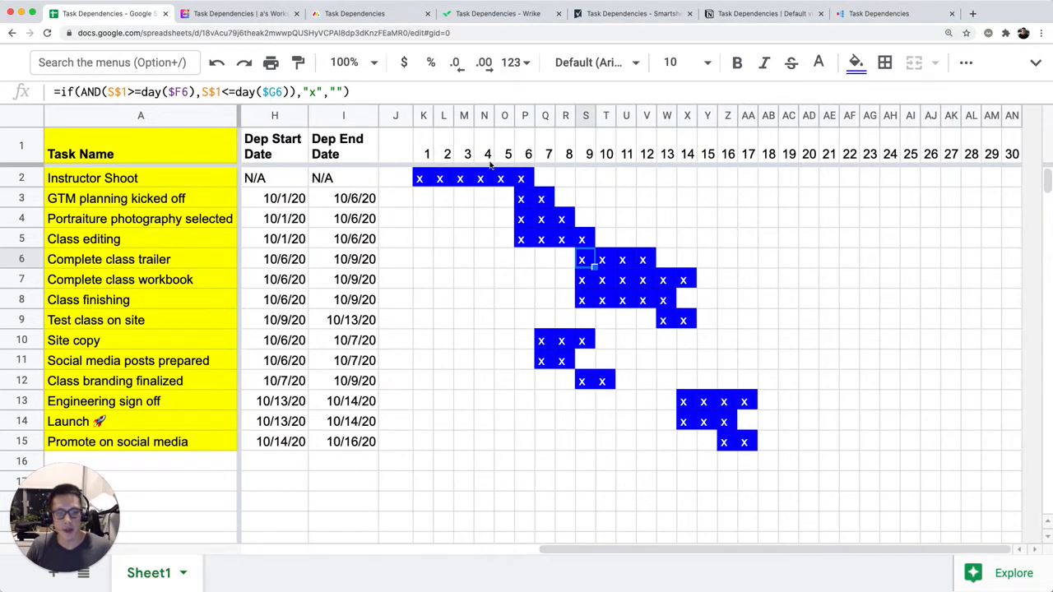
left_click(426, 156)
left_click_drag(428, 156, 1017, 153)
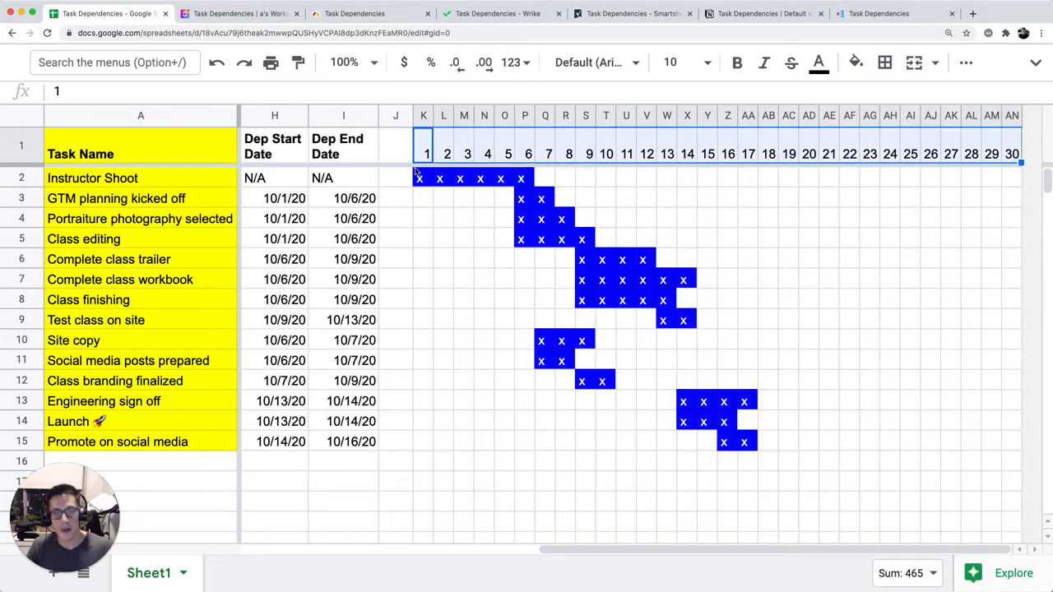
Step: Inspect the IF/AND formula in Class editing's day 2 timeline cell, including its date references and its "x" and blank outputs
double_click(444, 239)
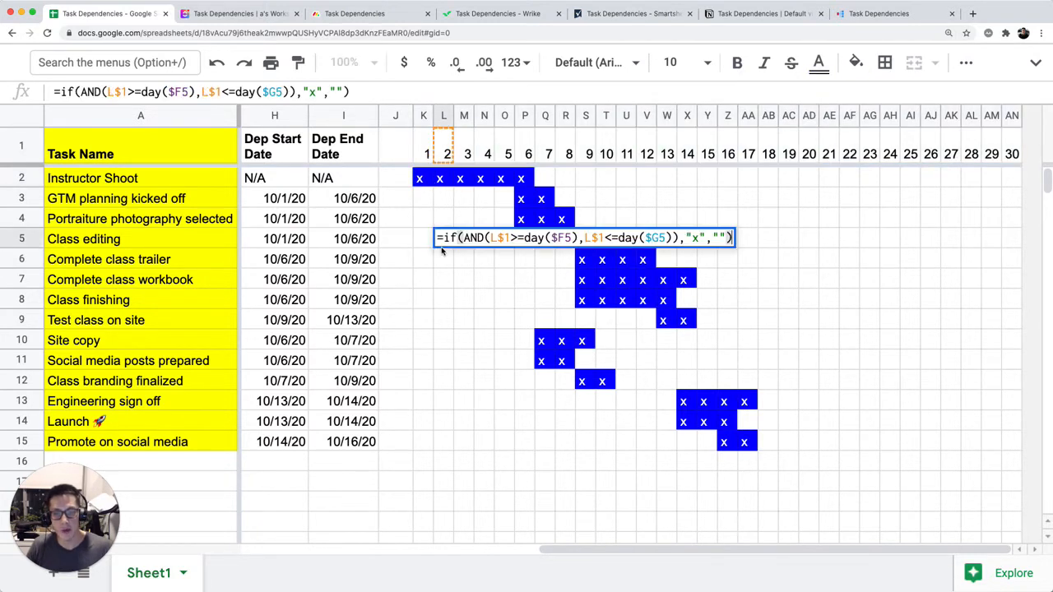
key("Escape")
scroll(470, 247, "left", 6)
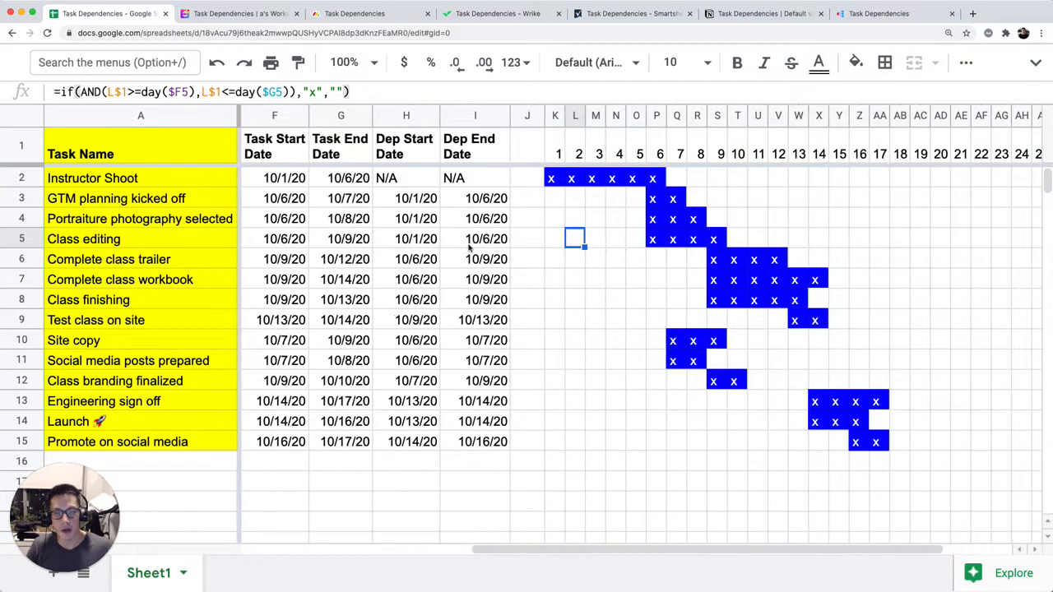
double_click(755, 241)
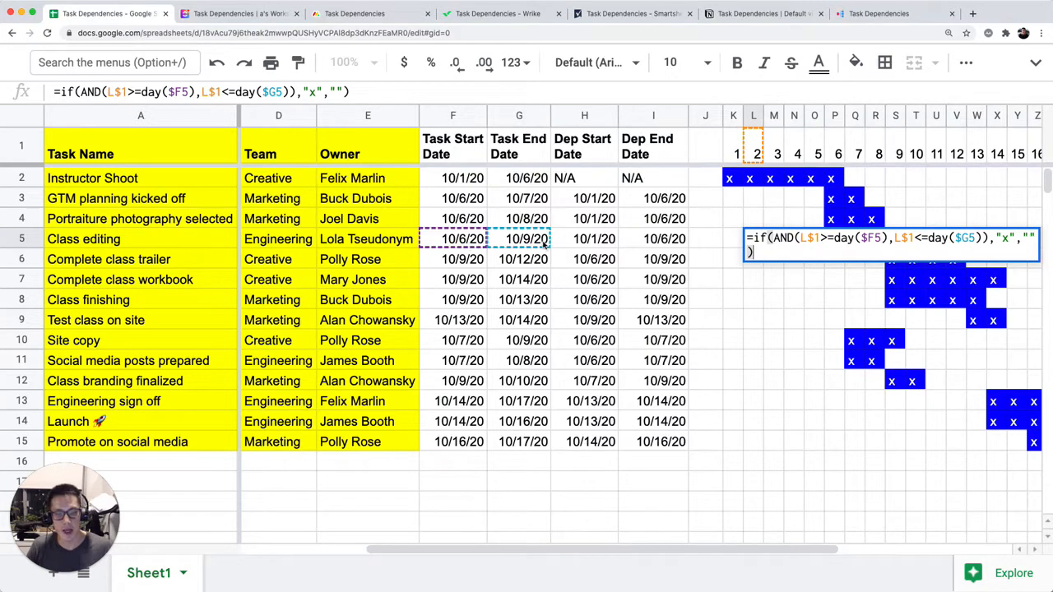
double_click(1007, 237)
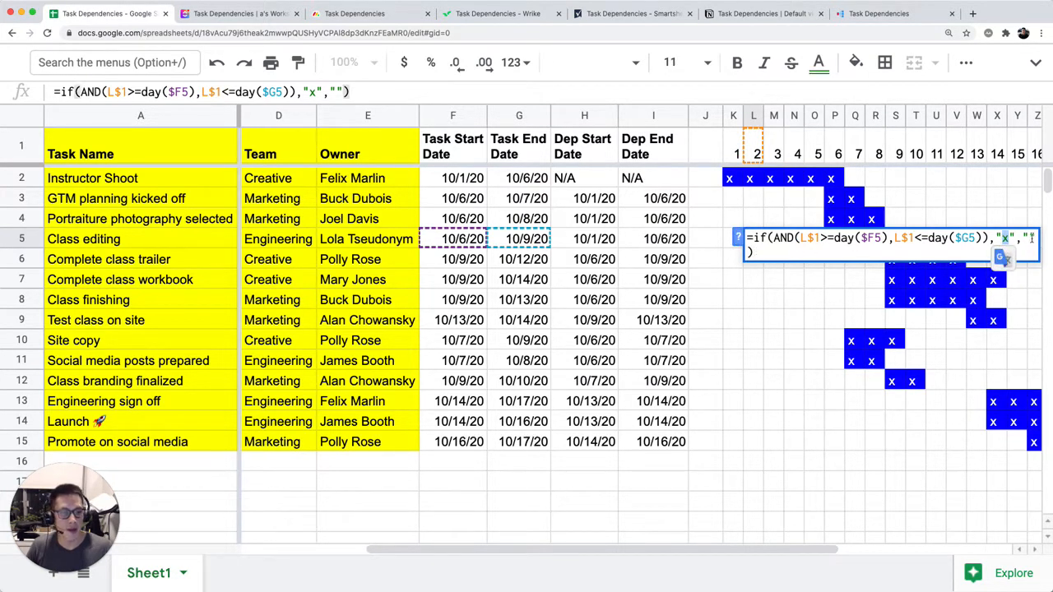
left_click(1029, 238)
key("Return")
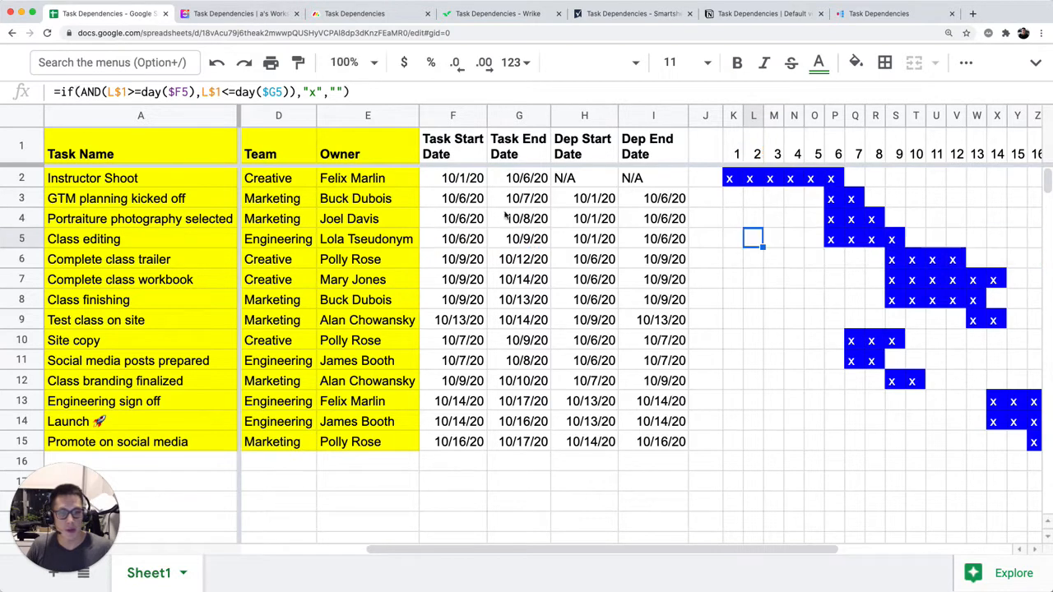
Step: Examine Instructor Shoot's start and end dates, its day 1 to 6 timeline cells, and the formula in the day 6 cell
left_click(463, 189)
left_click(515, 181)
left_click(199, 178)
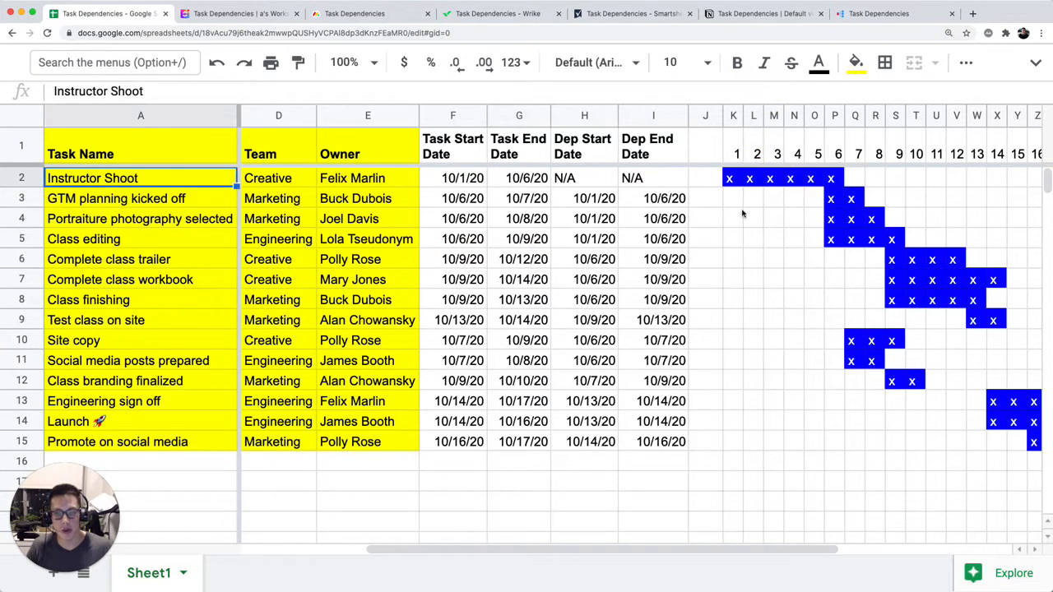
left_click_drag(732, 179, 834, 179)
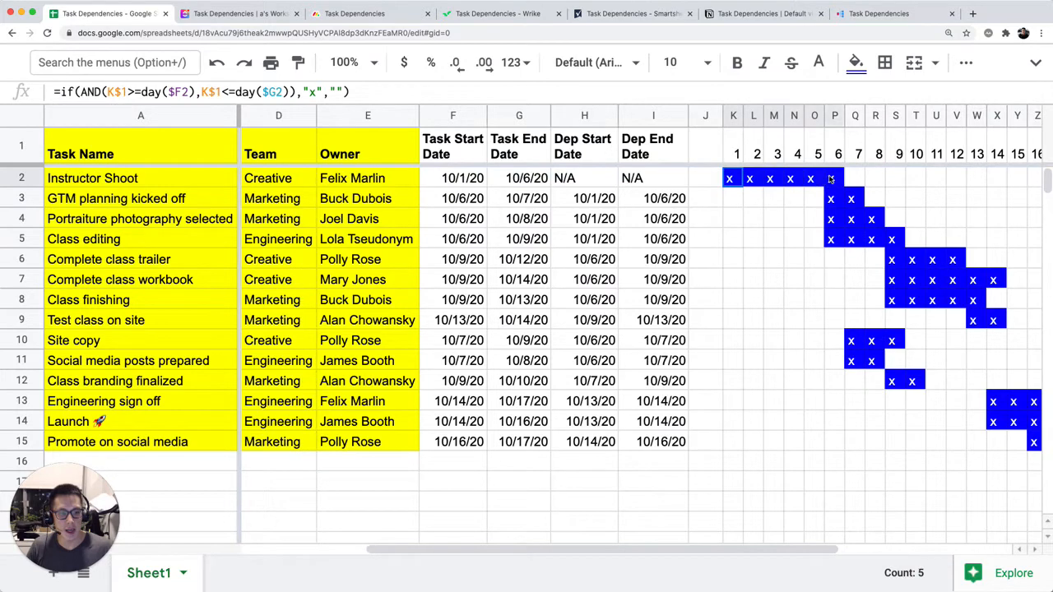
double_click(834, 179)
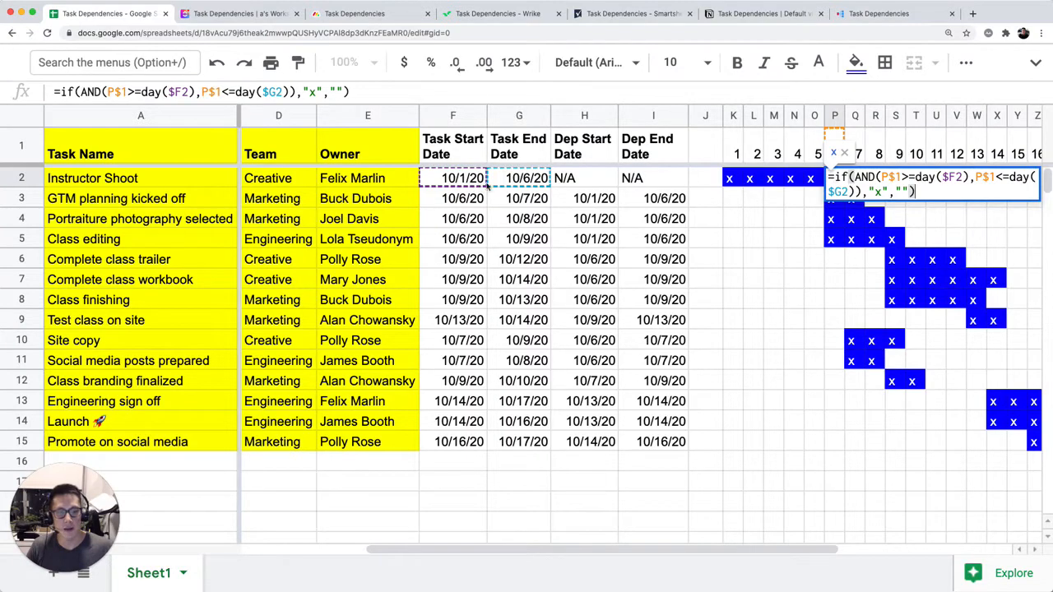
key("Escape")
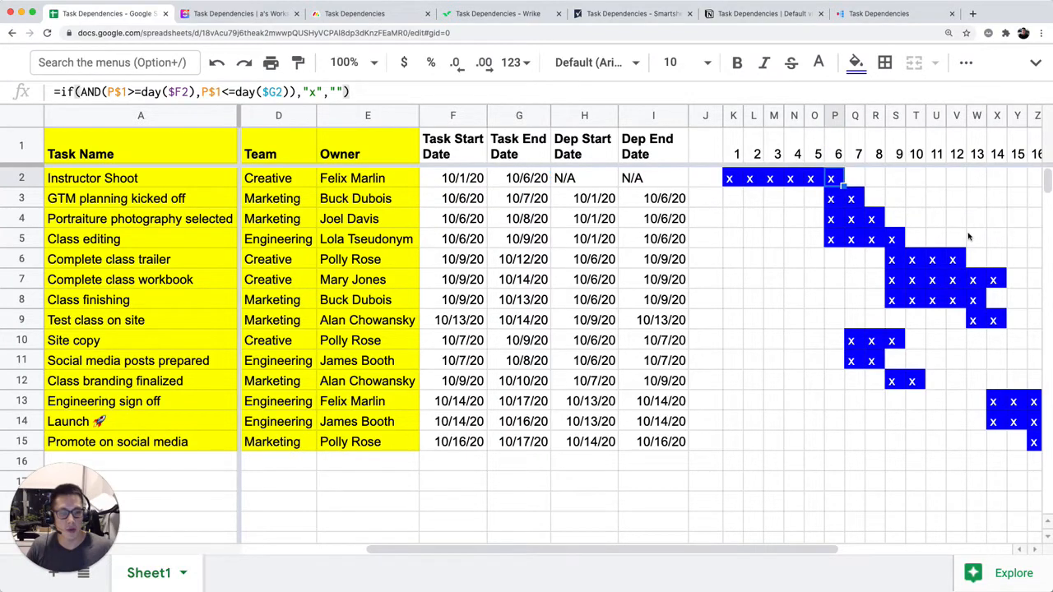
Step: Inspect the timeline formula in Complete class workbook's day 10 cell, leaving it unchanged
scroll(969, 237, "right", 5)
double_click(608, 279)
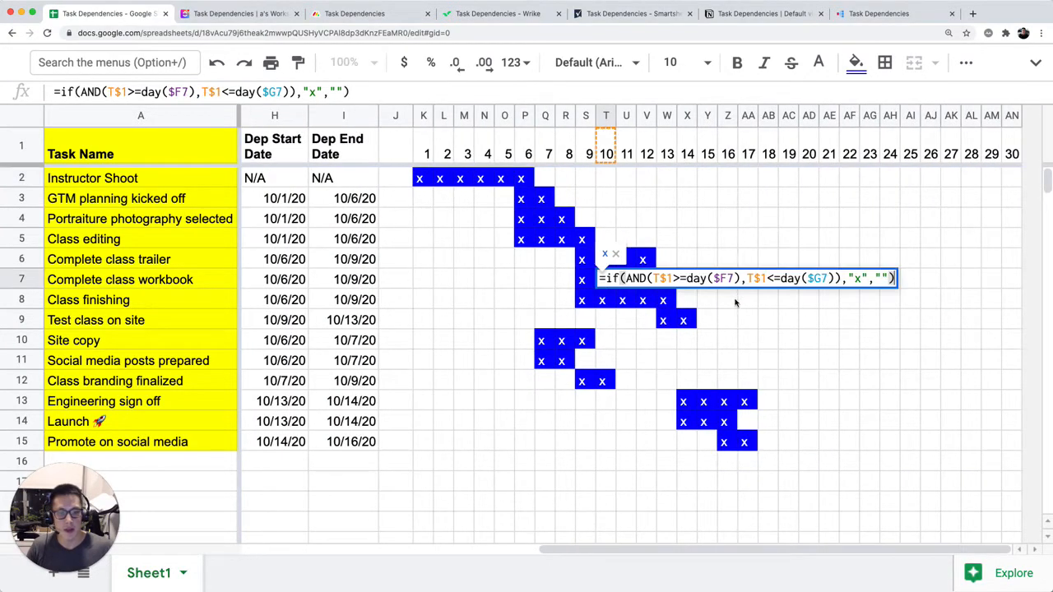
left_click(849, 240)
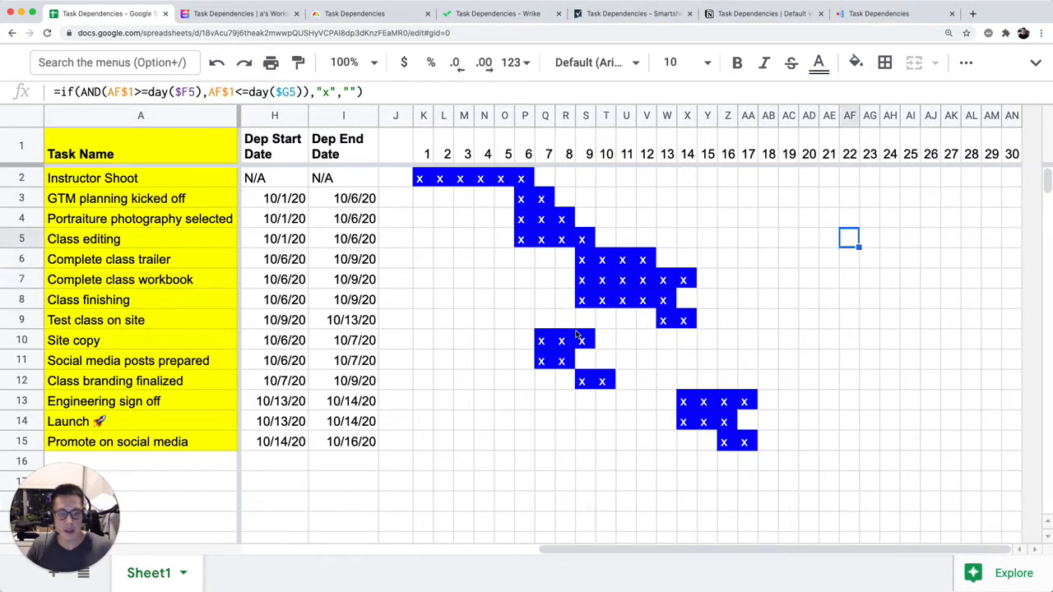
Step: Select the timeline range K2:AN15 and inspect the condition and formatting style of its conditional format rule
left_click_drag(424, 179, 1020, 448)
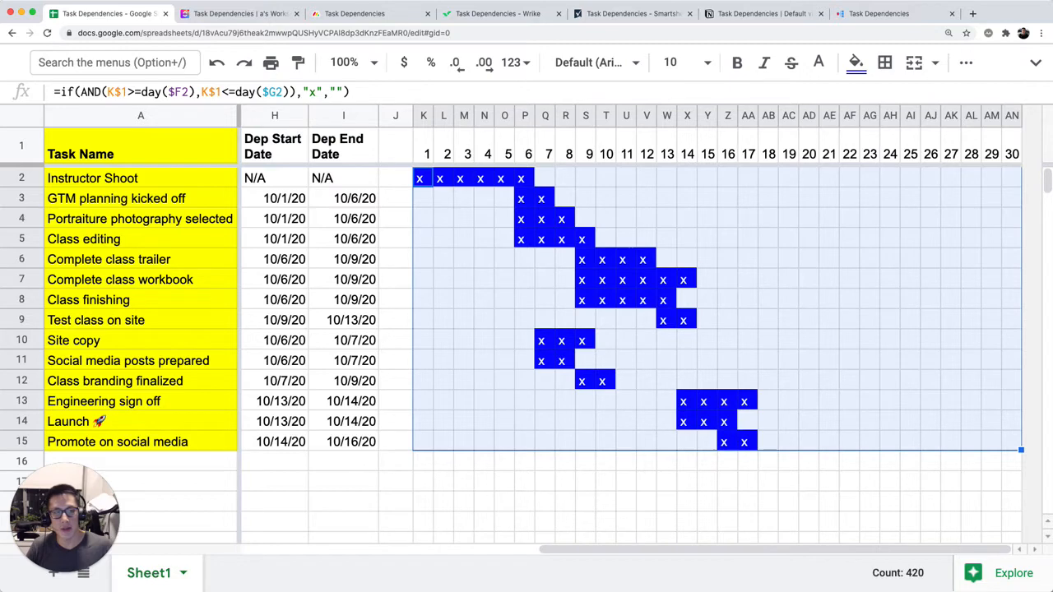
left_click(1037, 64)
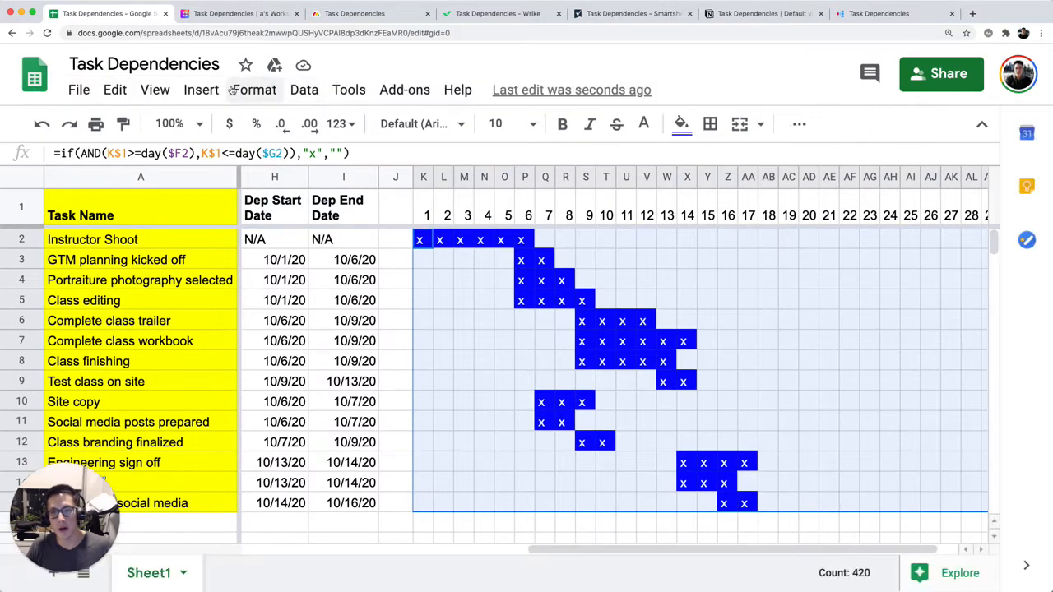
left_click(303, 90)
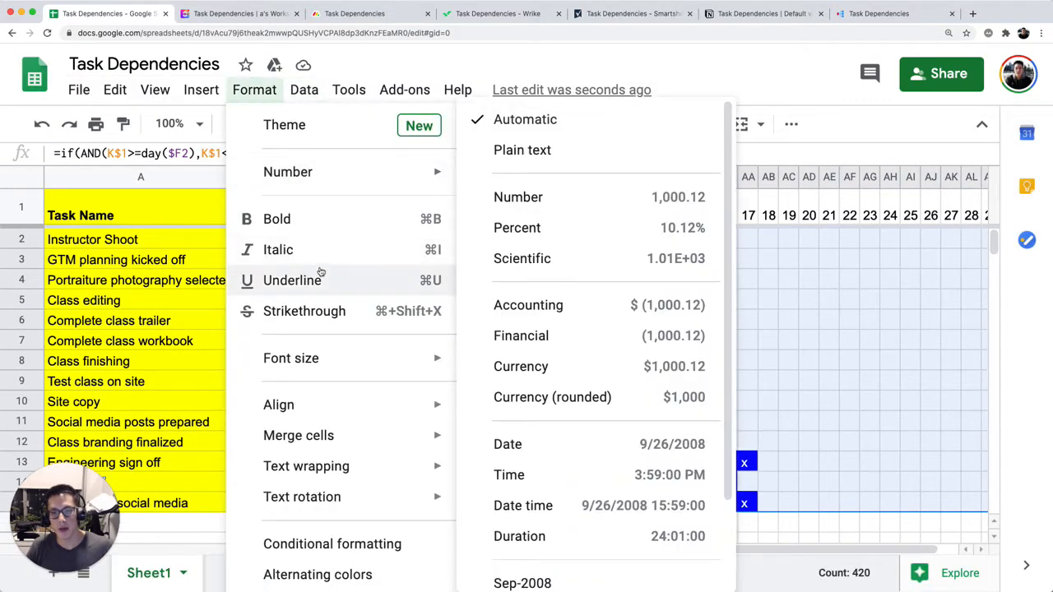
left_click(332, 543)
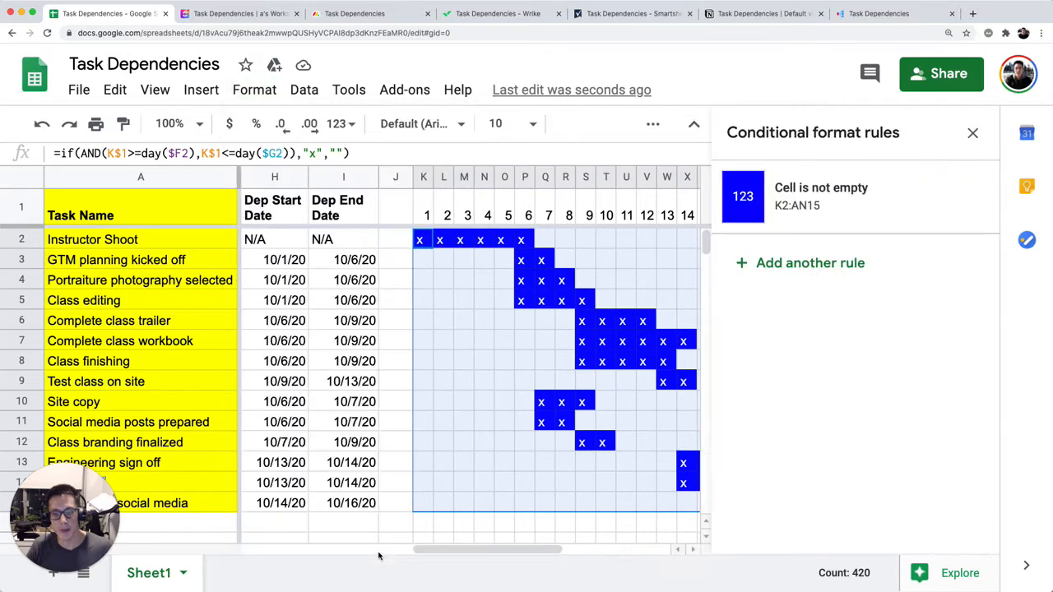
left_click(831, 210)
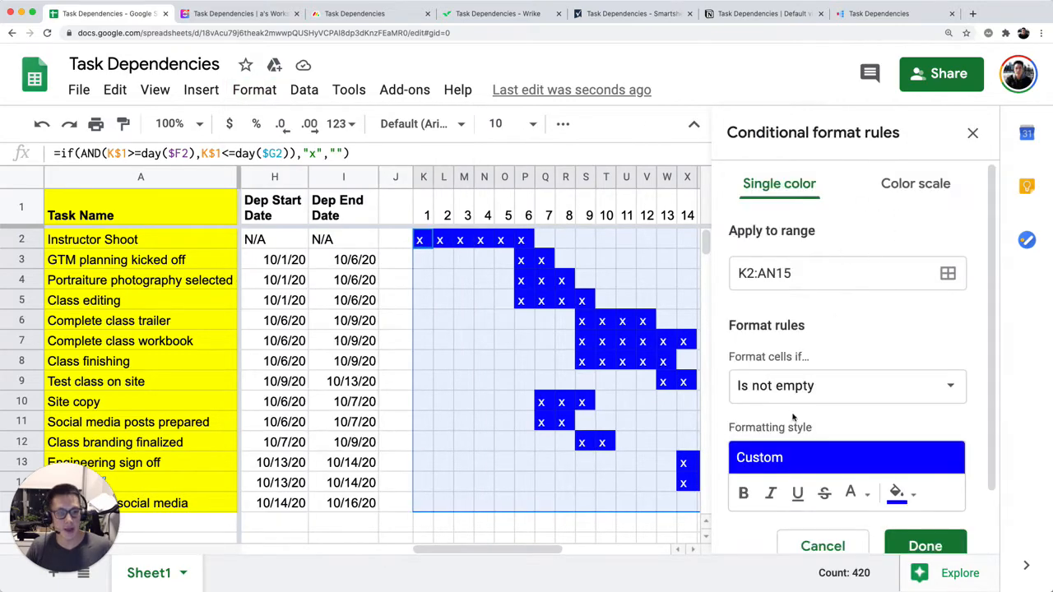
left_click(972, 132)
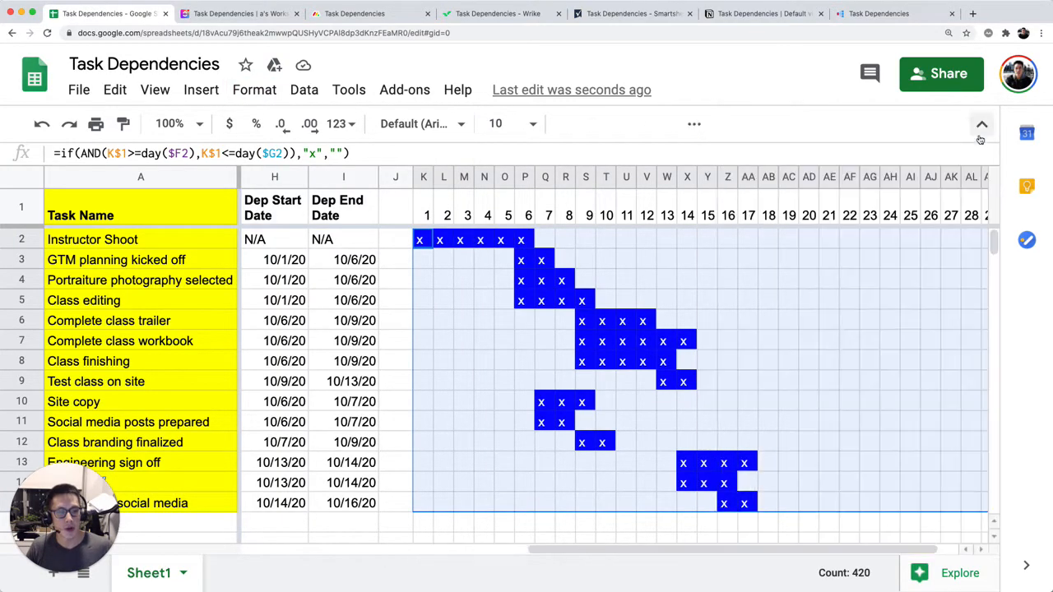
Step: Test the timeline's conditional formatting by entering x in Portraiture photography selected's day 16 cell, and undo the entry
left_click(686, 320)
left_click(723, 285)
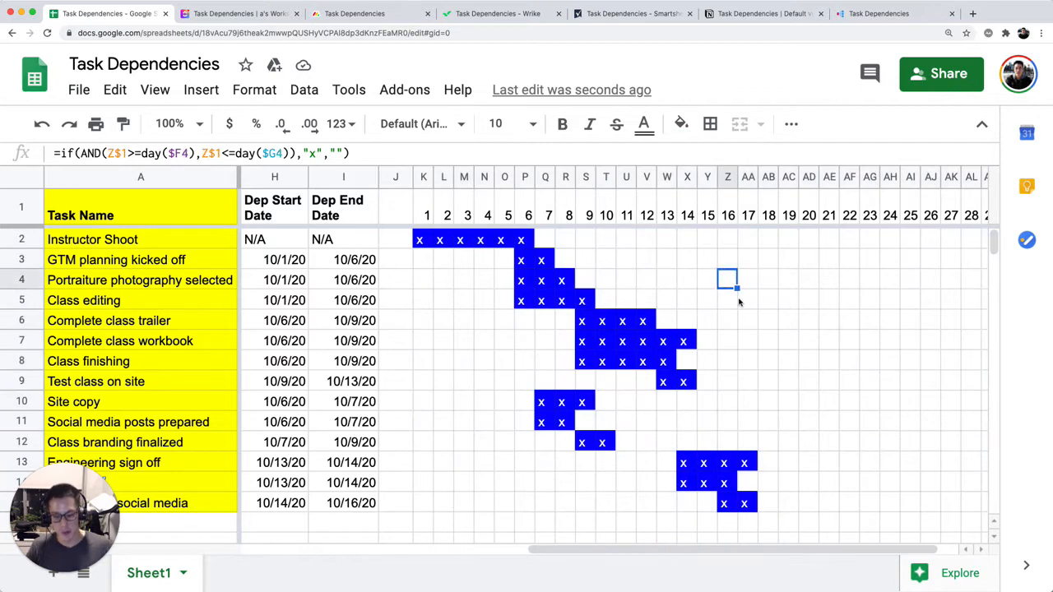
type("x")
left_click(808, 387)
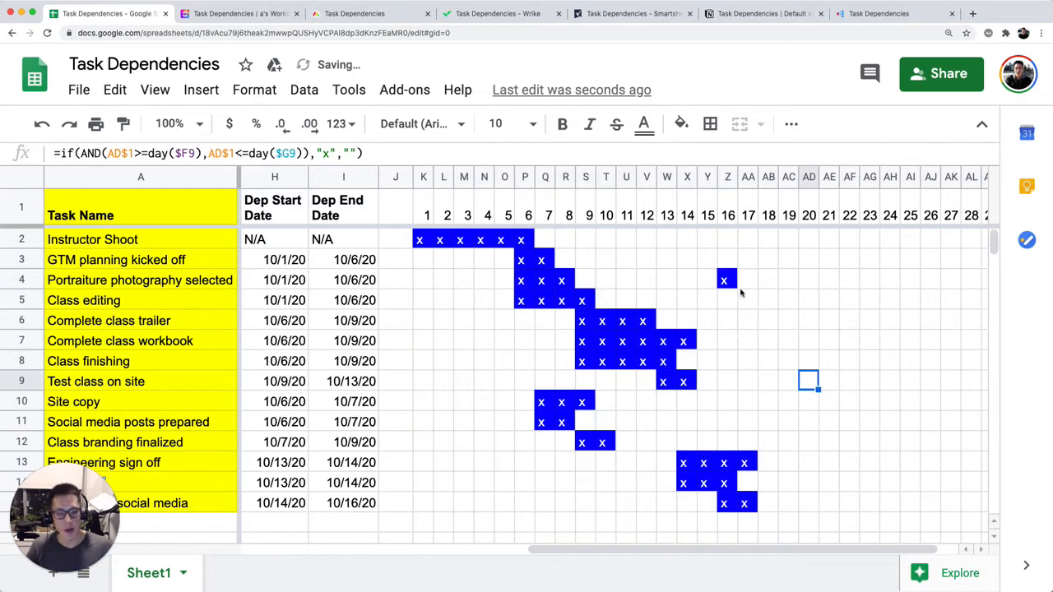
key("super+z")
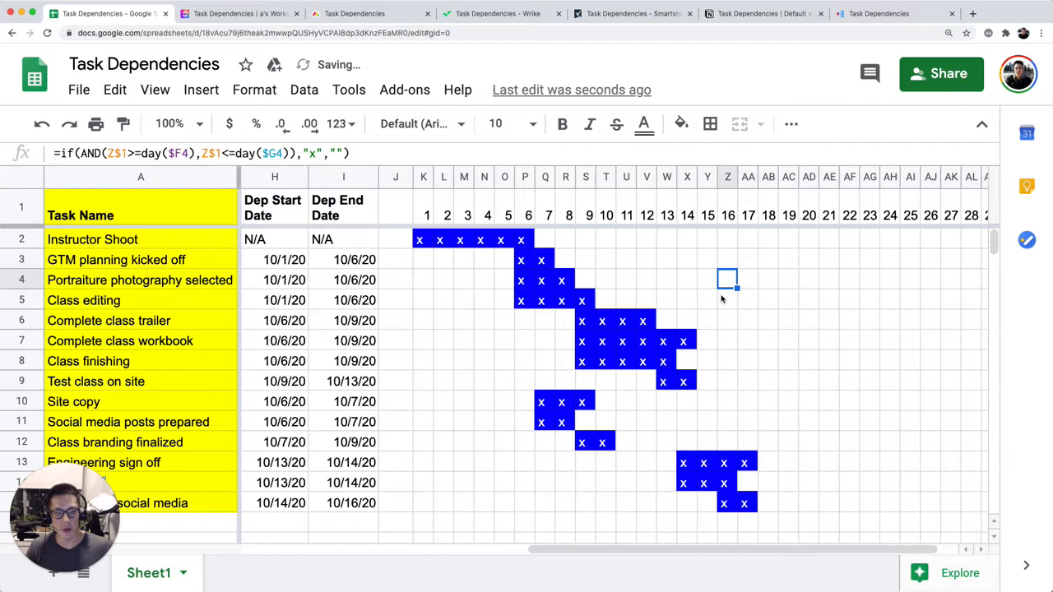
key("super+z")
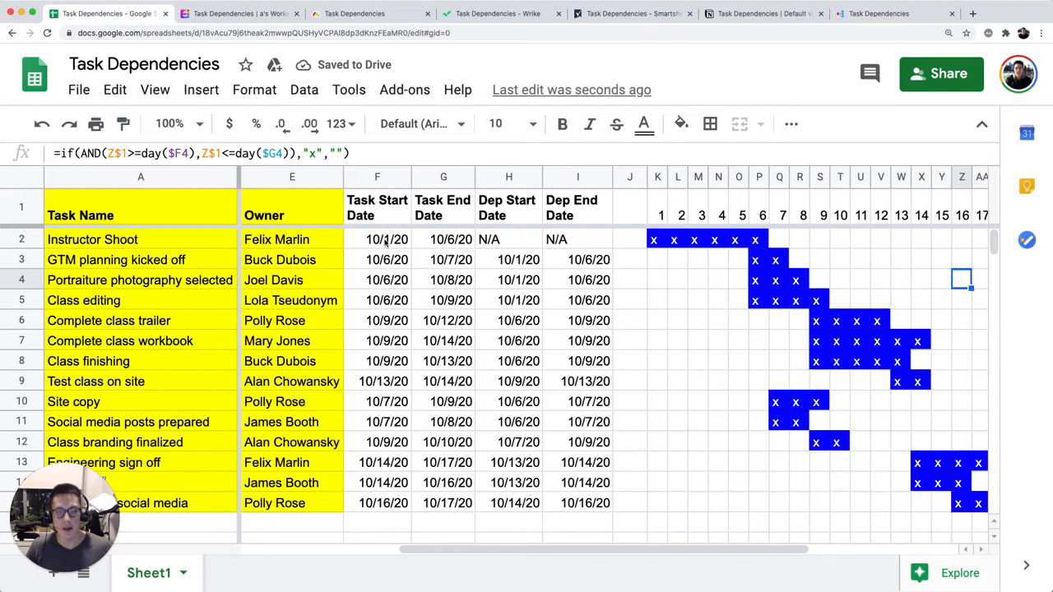
Step: Set Instructor Shoot's Task Start Date to 10/15/20 and check how the whole timeline responds through day 30
left_click(385, 239)
left_click(981, 124)
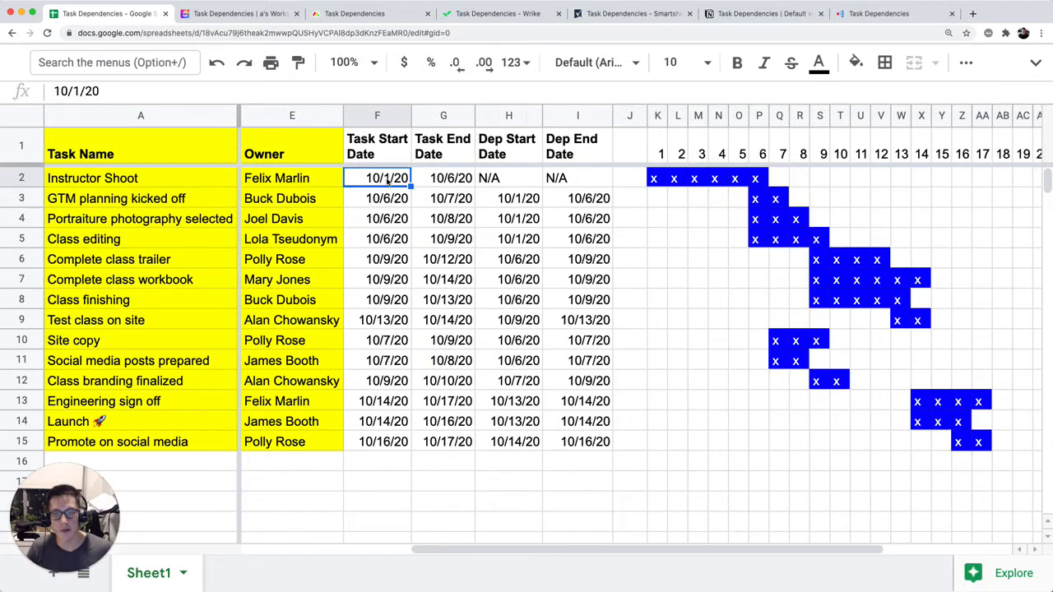
double_click(387, 181)
left_click(403, 293)
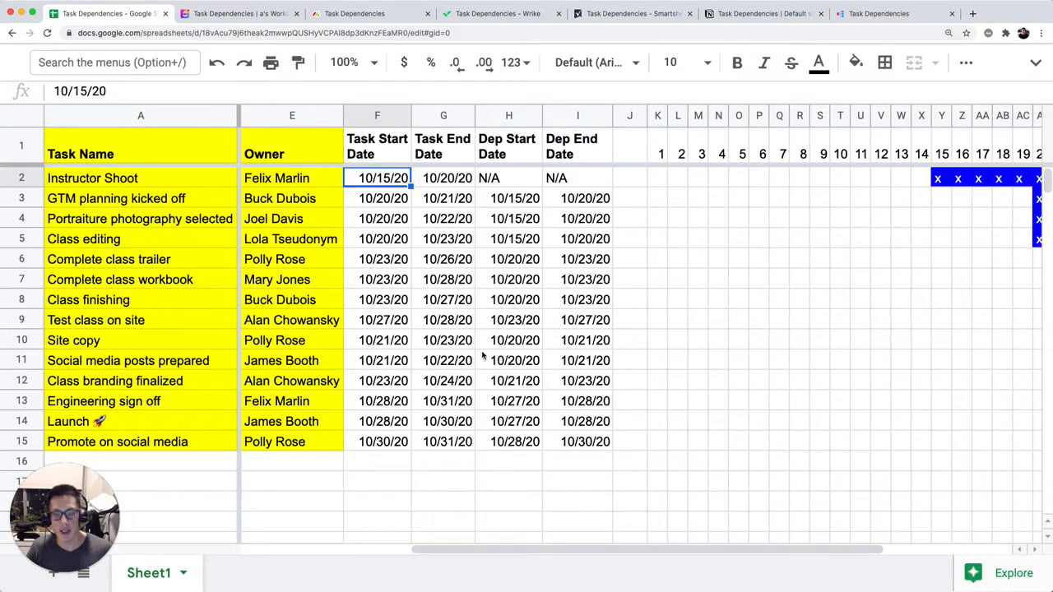
scroll(482, 437, "right", 5)
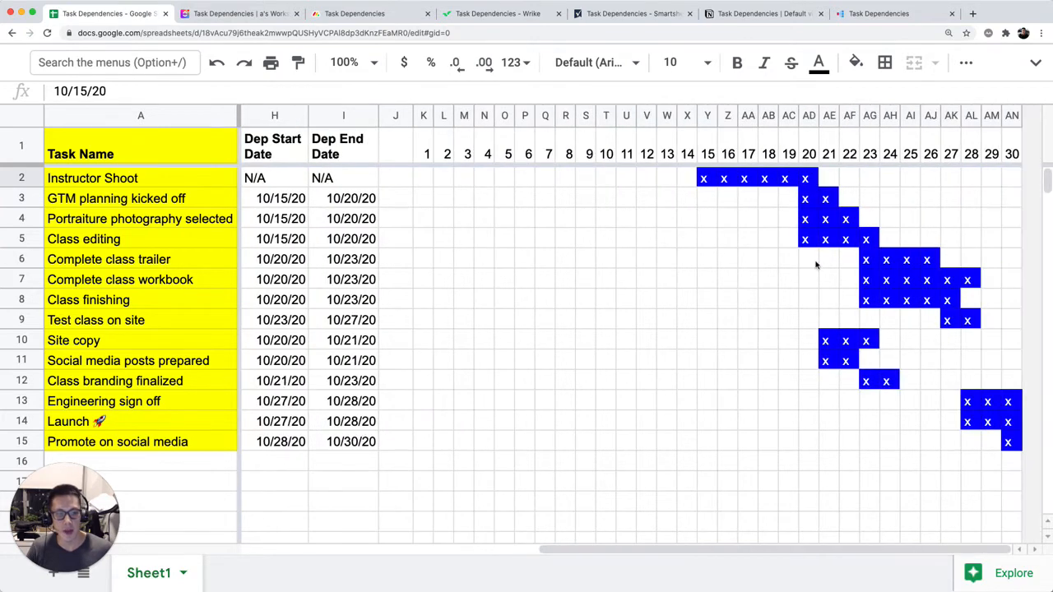
scroll(806, 258, "left", 5)
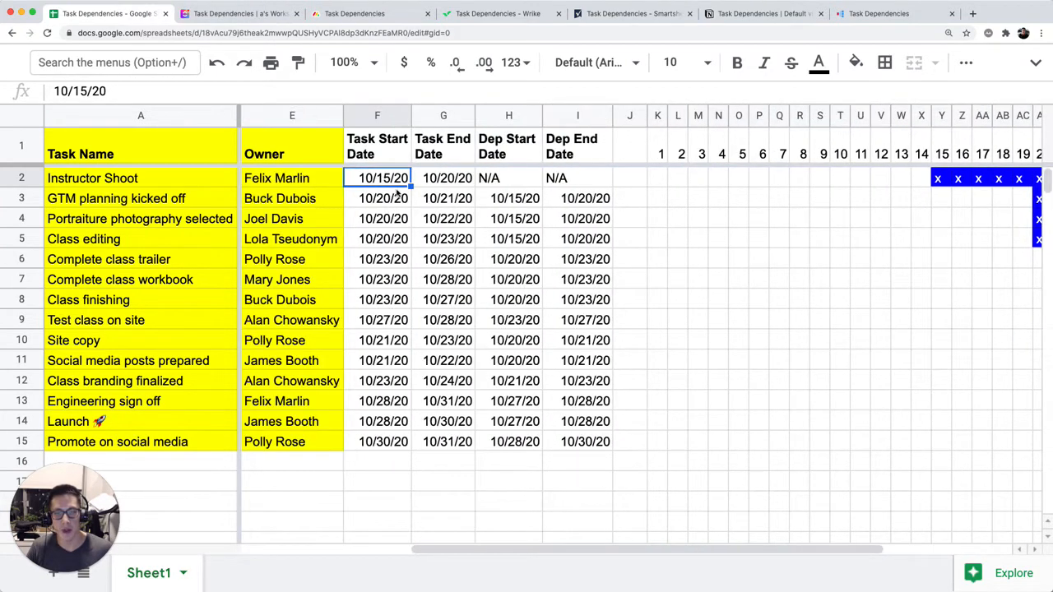
Step: Return Instructor Shoot's Task Start Date to 10/1/20, and then try 10/6/20 instead
double_click(403, 183)
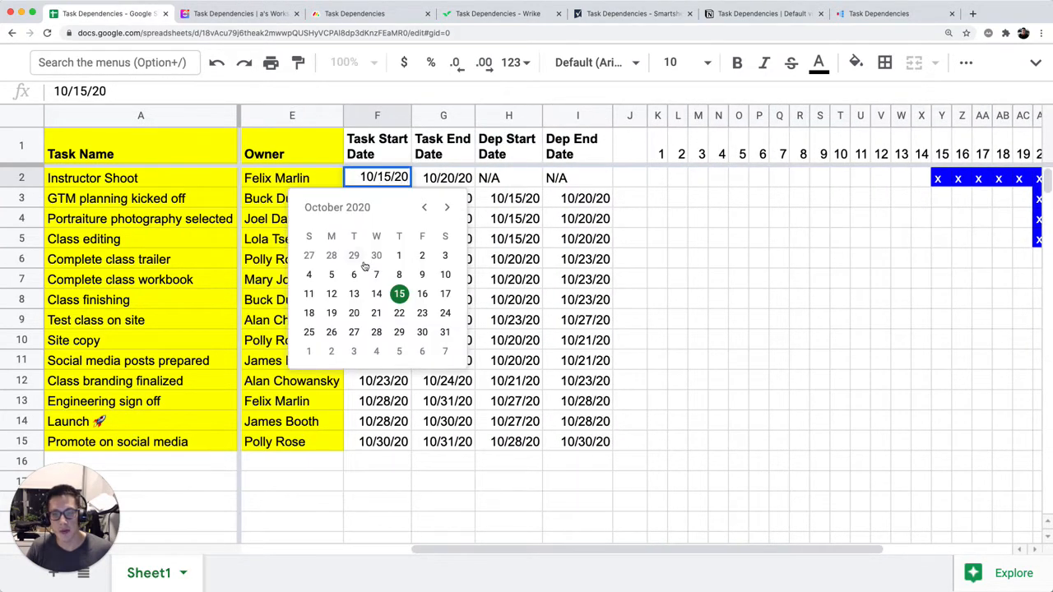
left_click(397, 254)
double_click(388, 183)
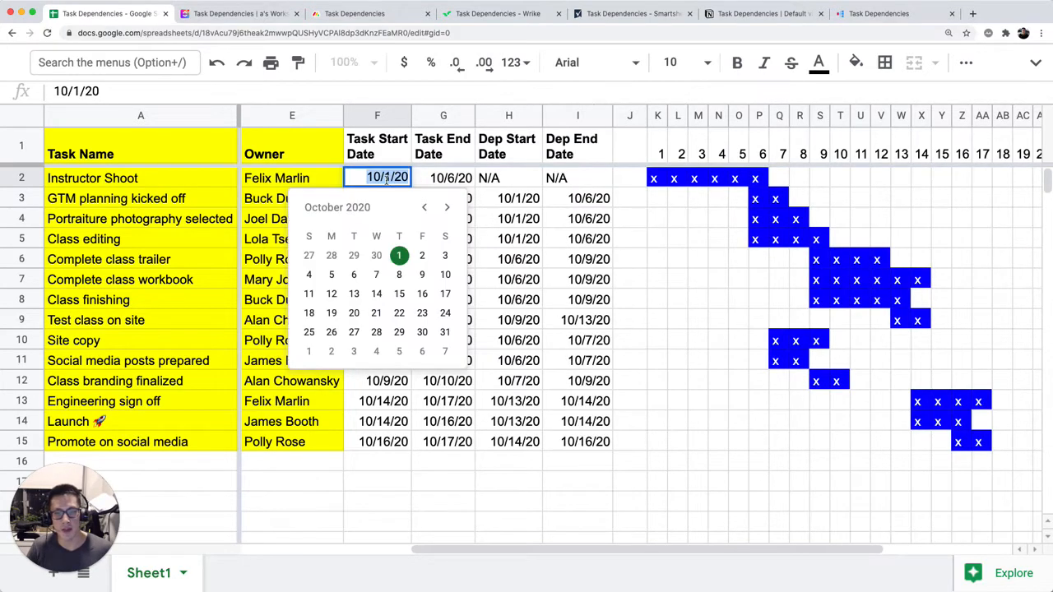
left_click(353, 276)
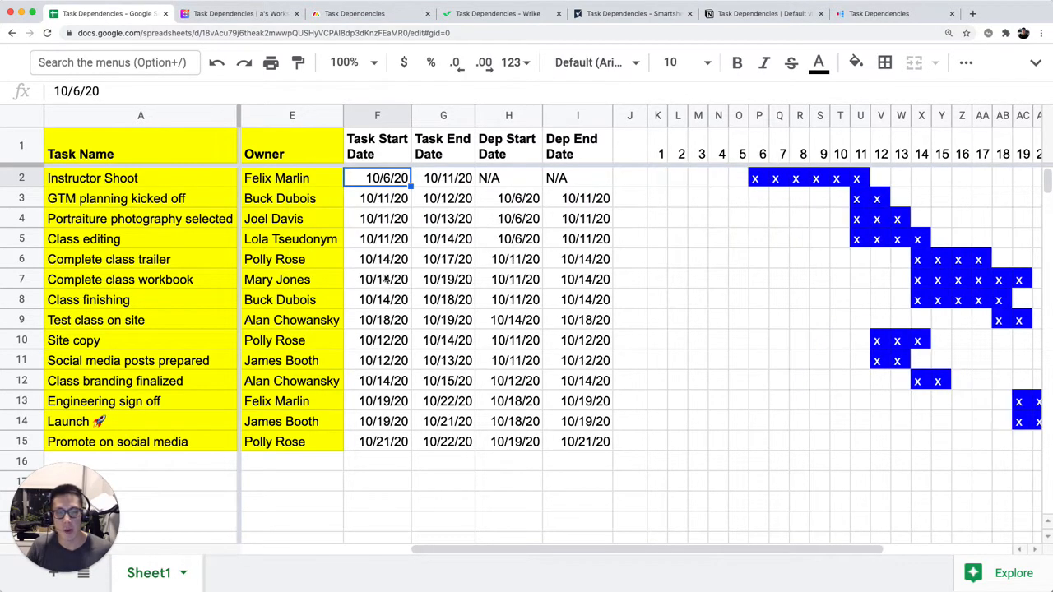
Step: Inspect the formula in Complete class trailer's Task Start Date cell without changing it
left_click(383, 259)
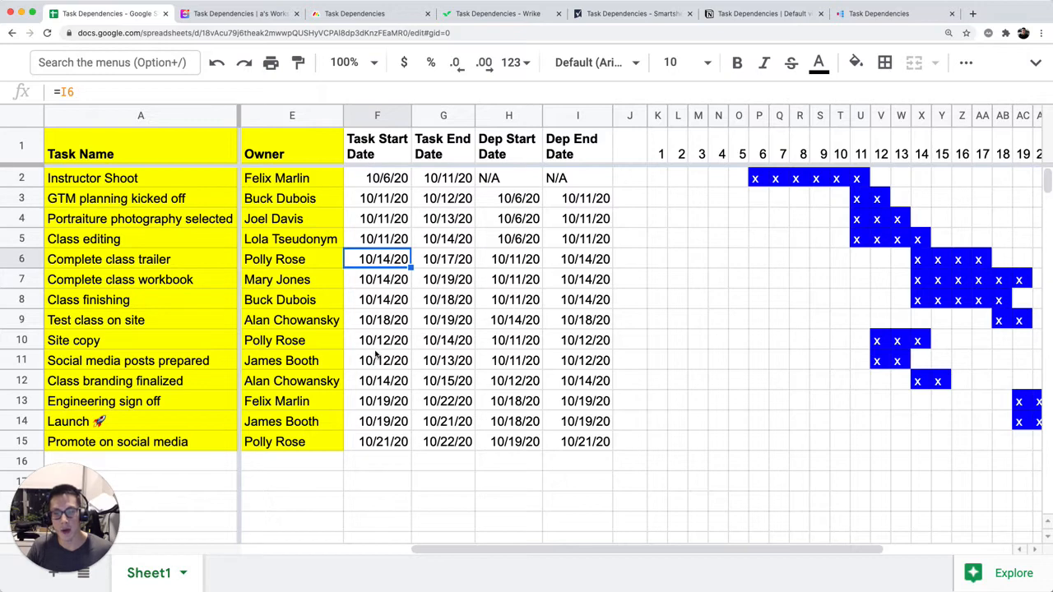
double_click(388, 257)
key("Escape")
scroll(389, 259, "left", 4)
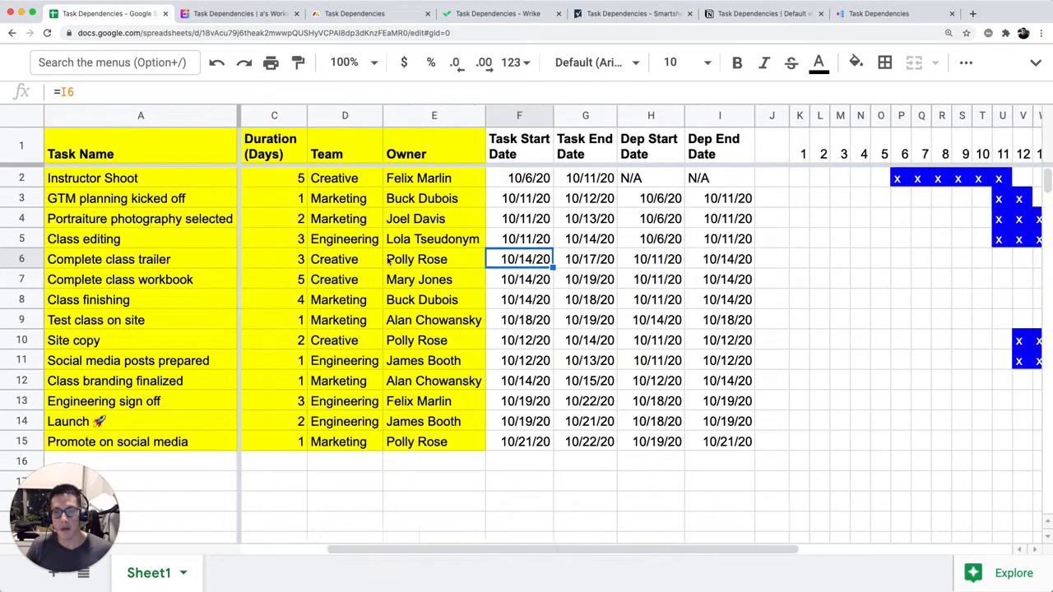
Step: Set Instructor Shoot's Task Start Date back to 10/1/20 and review the dates beside the timeline
double_click(689, 177)
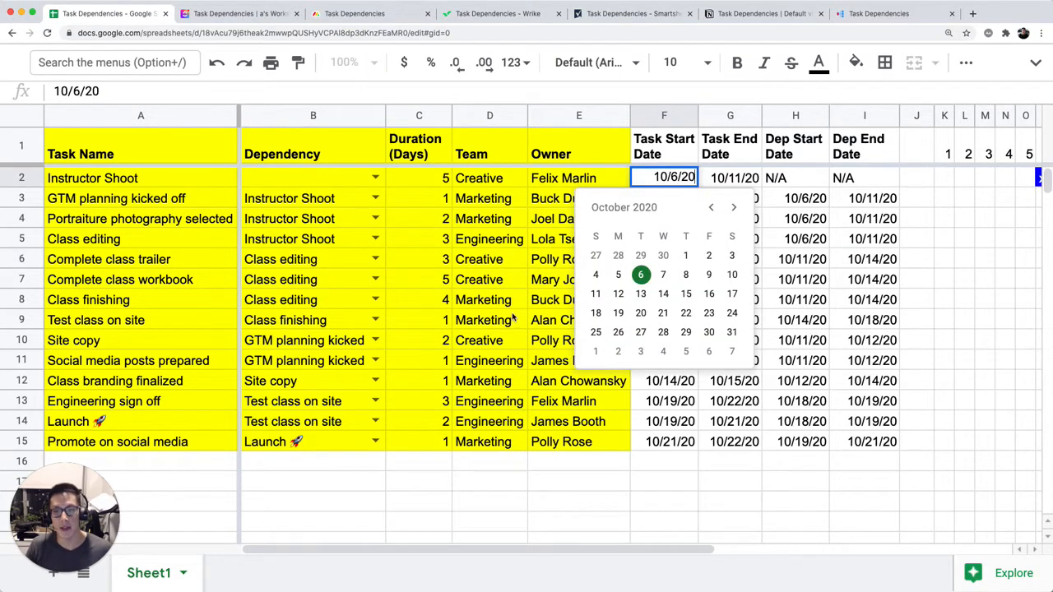
left_click(685, 255)
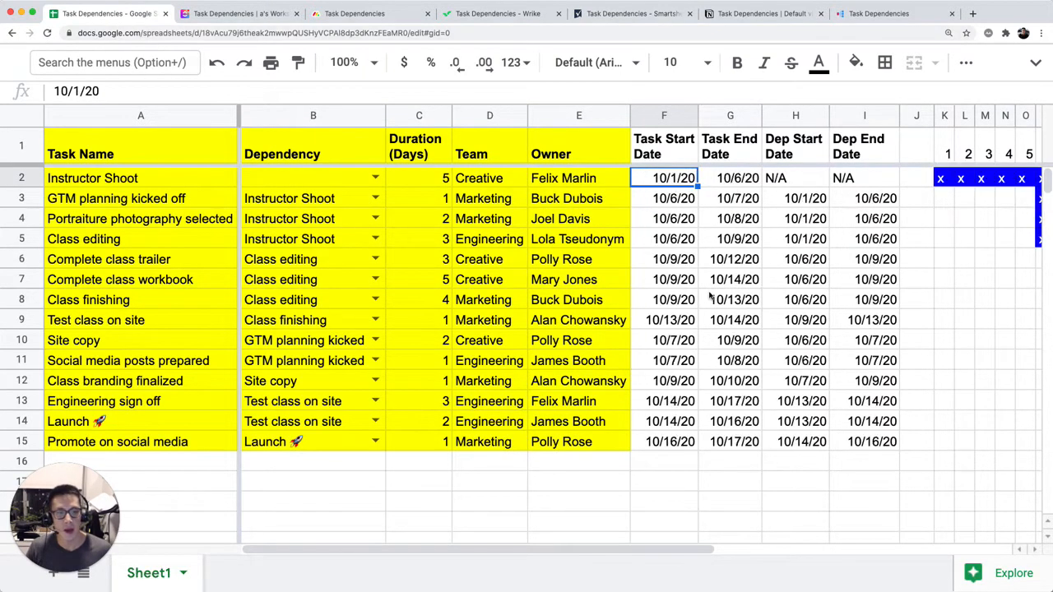
scroll(709, 298, "right", 4)
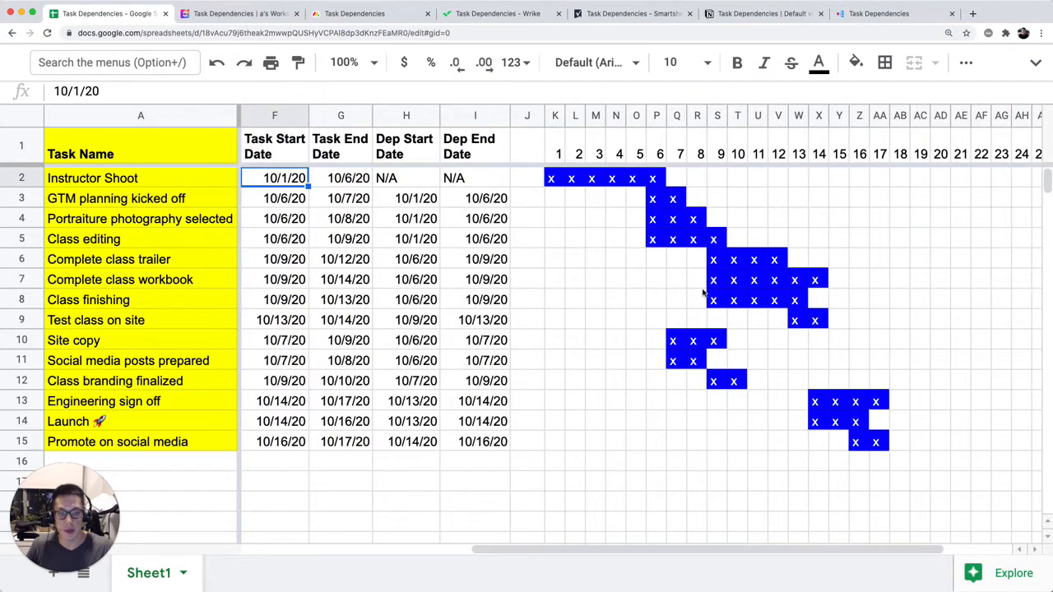
scroll(703, 292, "down", 1)
scroll(637, 211, "up", 1)
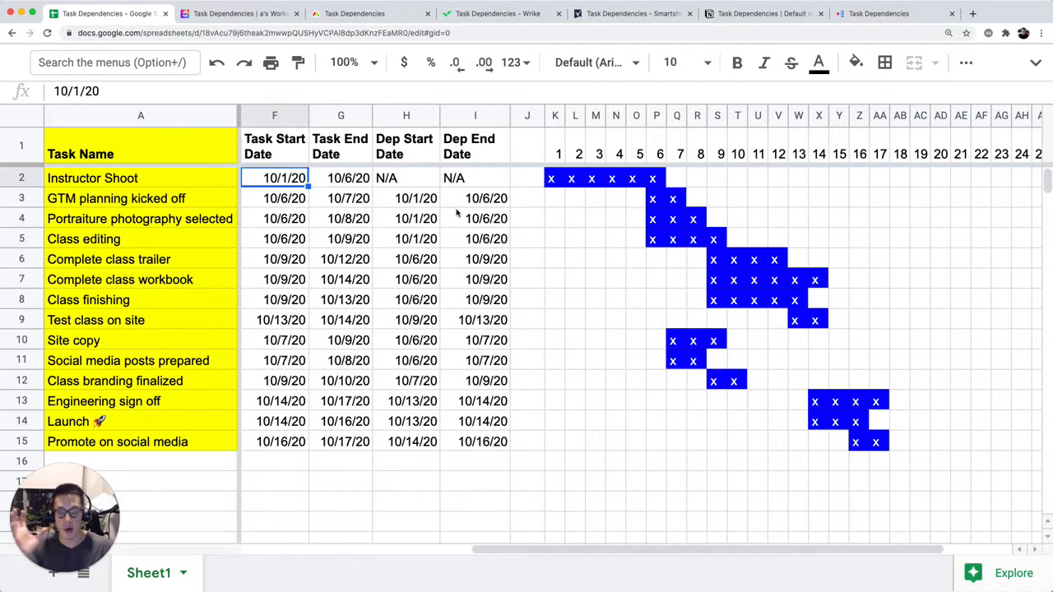
Step: Try 10/3/20 as Instructor Shoot's Task Start Date, restore 10/1/20, and review the task columns and timeline
double_click(302, 178)
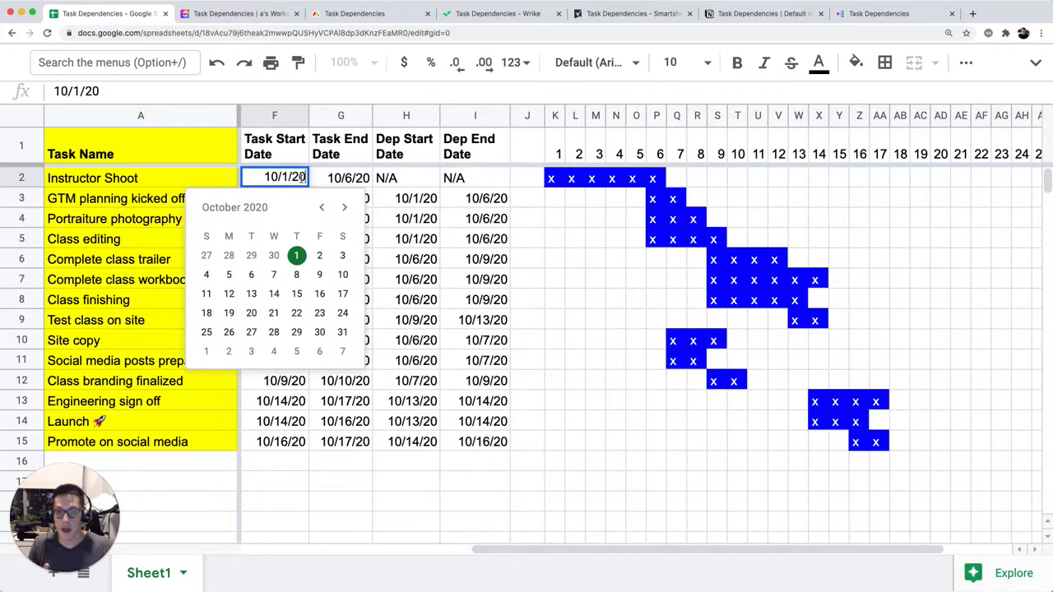
left_click(354, 257)
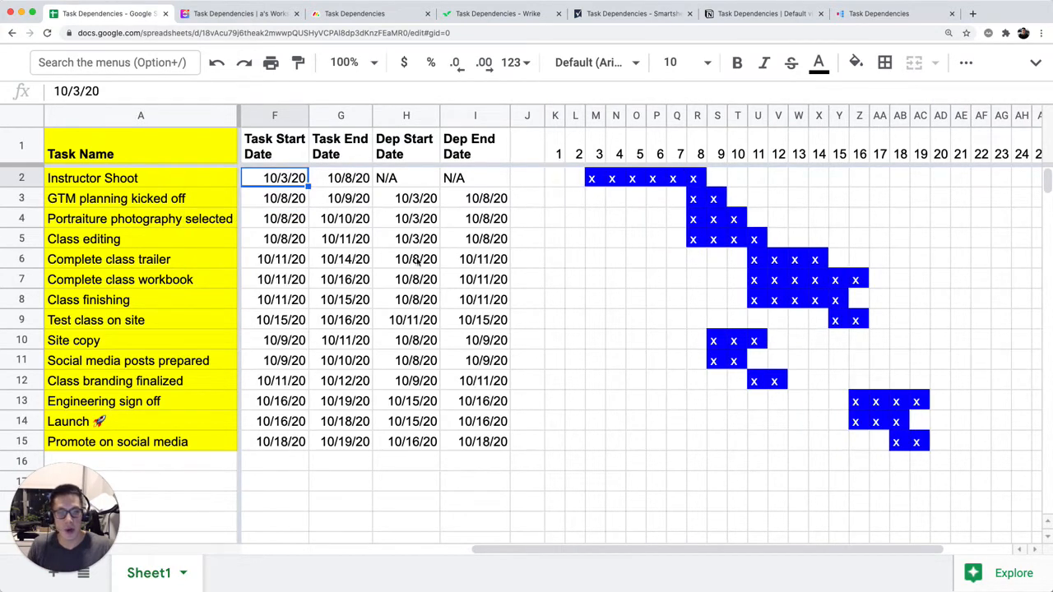
double_click(290, 184)
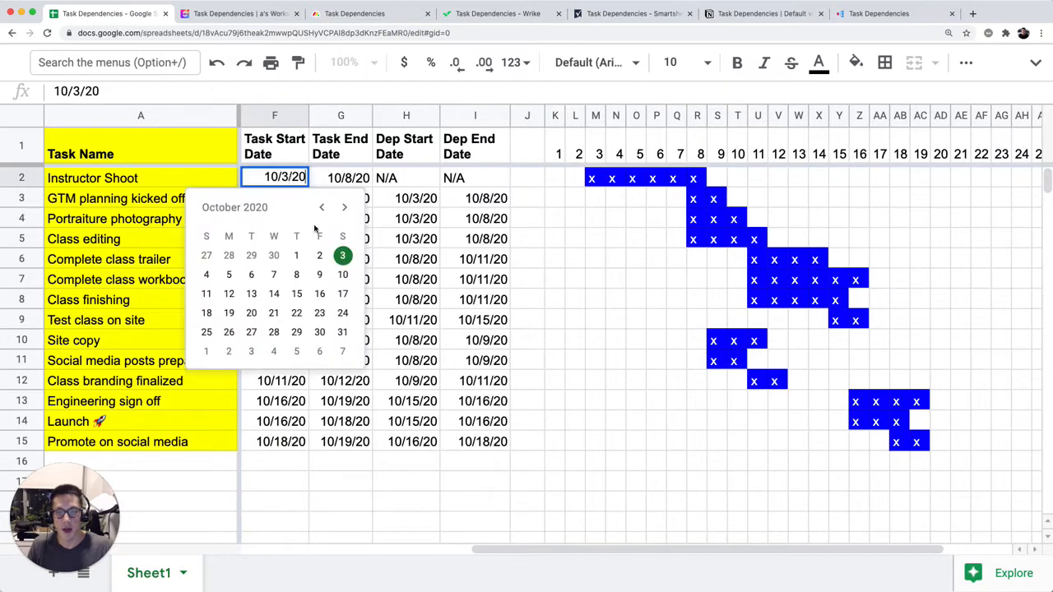
left_click(299, 256)
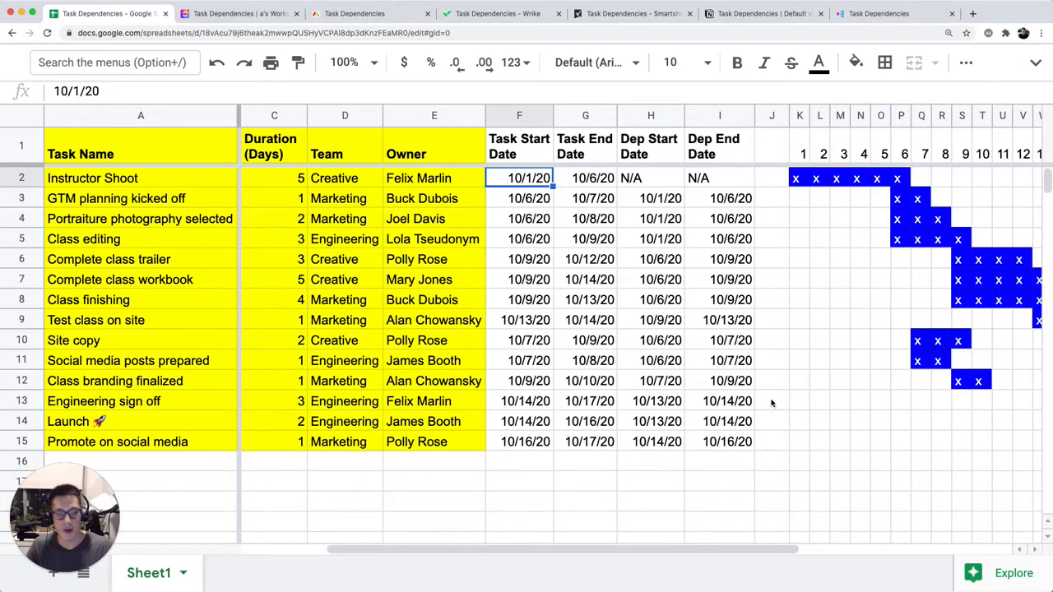
scroll(664, 301, "right", 3)
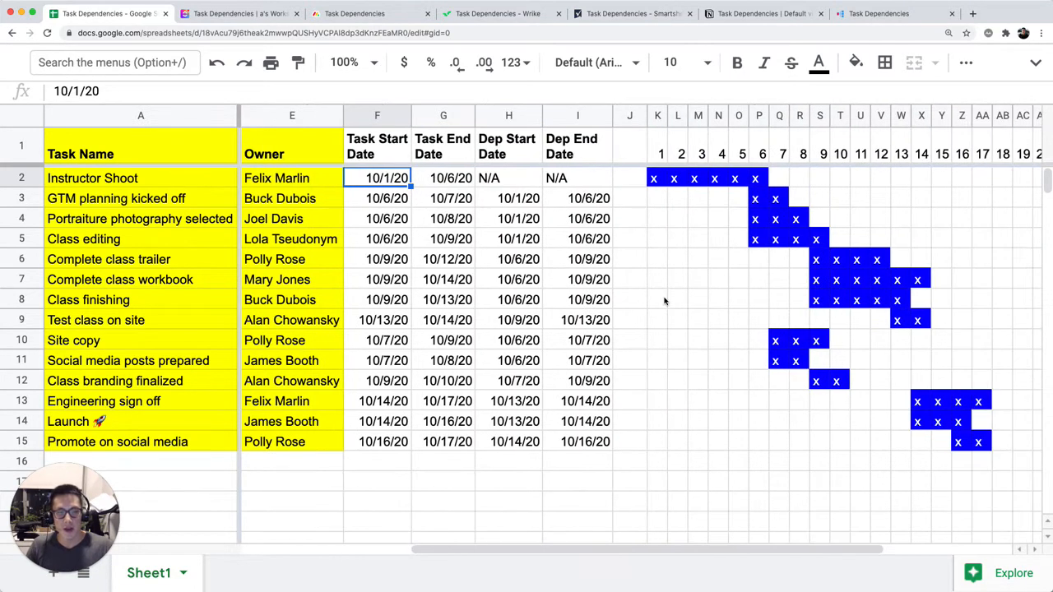
scroll(665, 301, "left", 3)
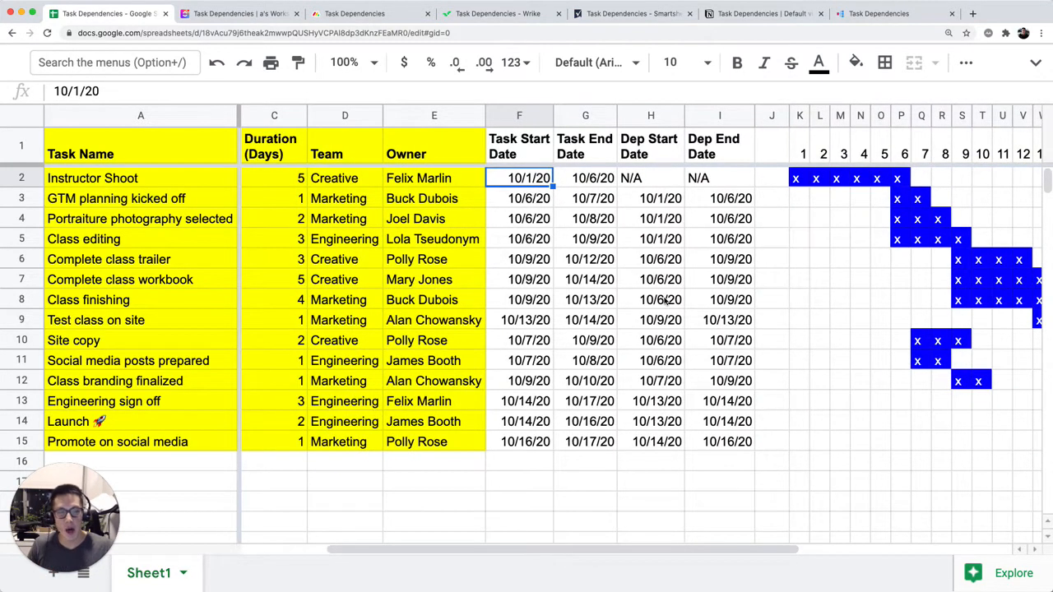
Step: Select all the task names in the sheet, and switch to ClickUp to review its Task Dependencies list
left_click_drag(202, 187, 215, 440)
scroll(373, 395, "left", 2)
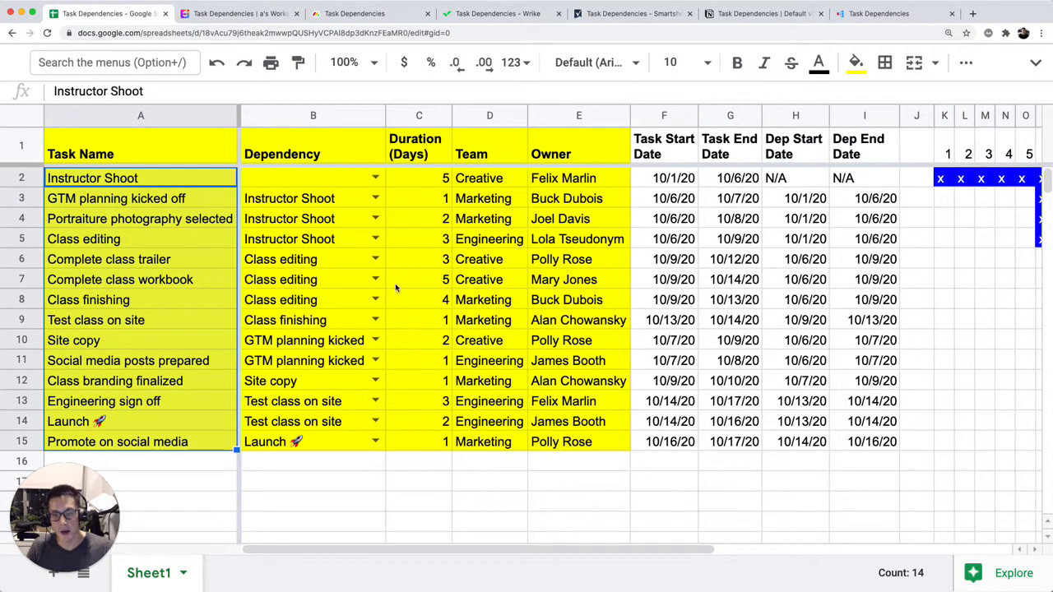
left_click(224, 19)
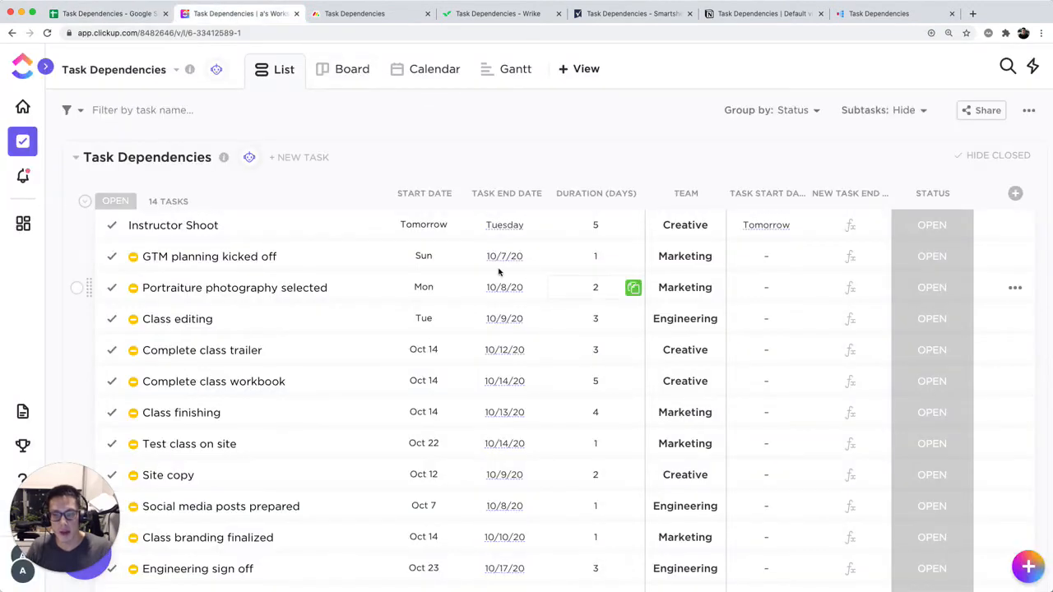
scroll(470, 262, "down", 3)
scroll(294, 204, "up", 1)
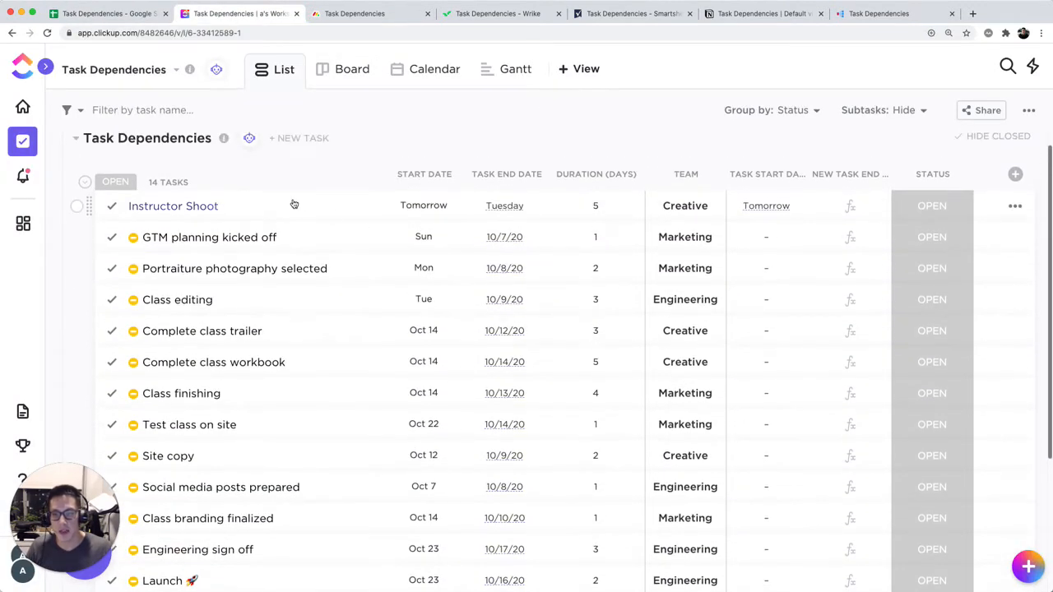
scroll(293, 205, "down", 2)
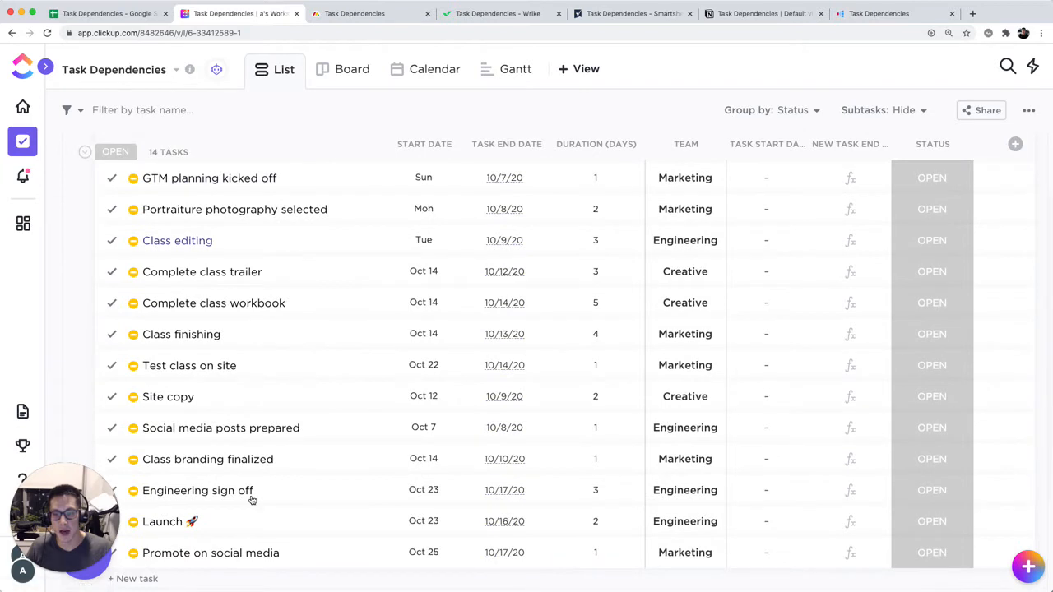
scroll(254, 493, "down", 2)
scroll(254, 491, "up", 3)
scroll(255, 489, "up", 1)
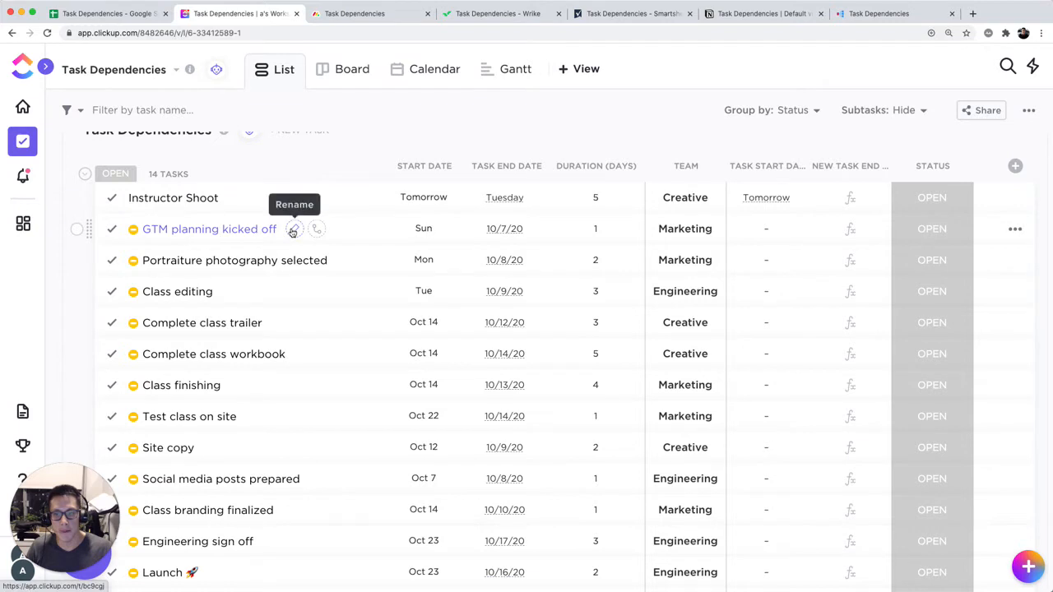
Step: Show the Task Dependencies tasks in the Gantt view and review the bars and their dependency links
left_click(209, 233)
scroll(757, 227, "right", 1)
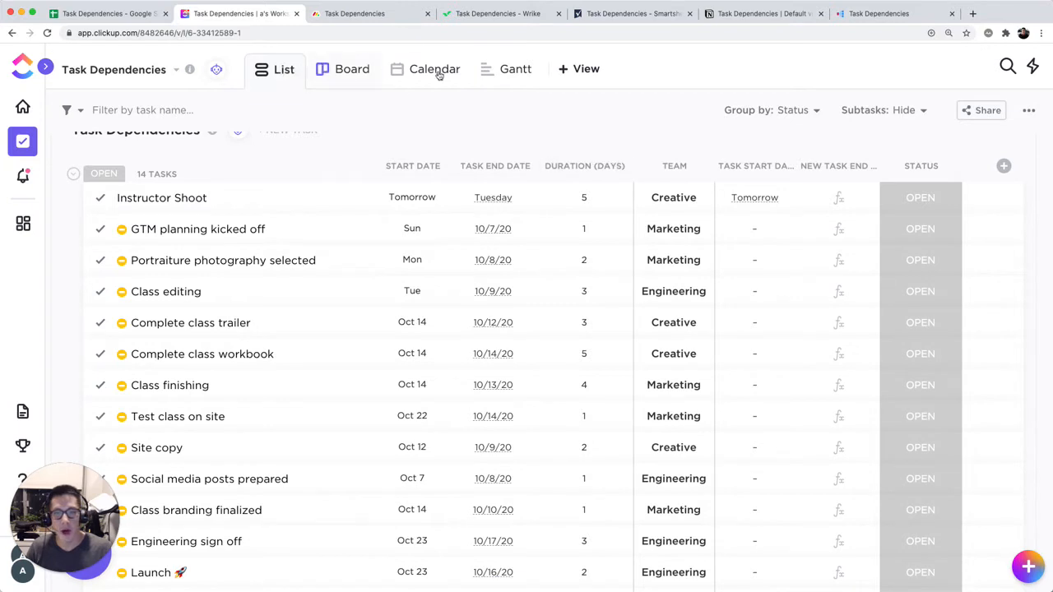
left_click(505, 71)
left_click(507, 74)
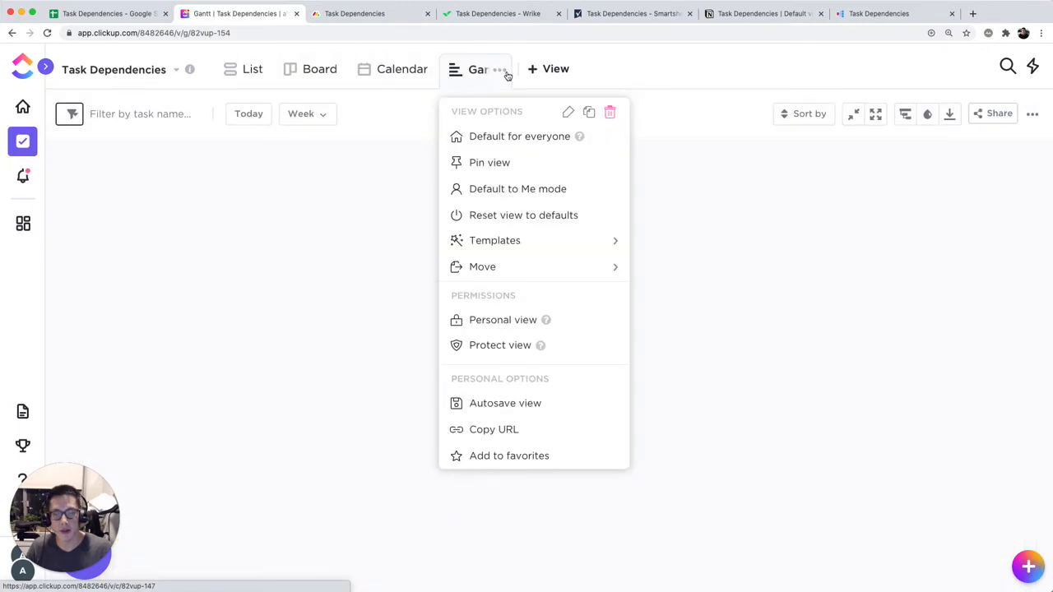
left_click(409, 158)
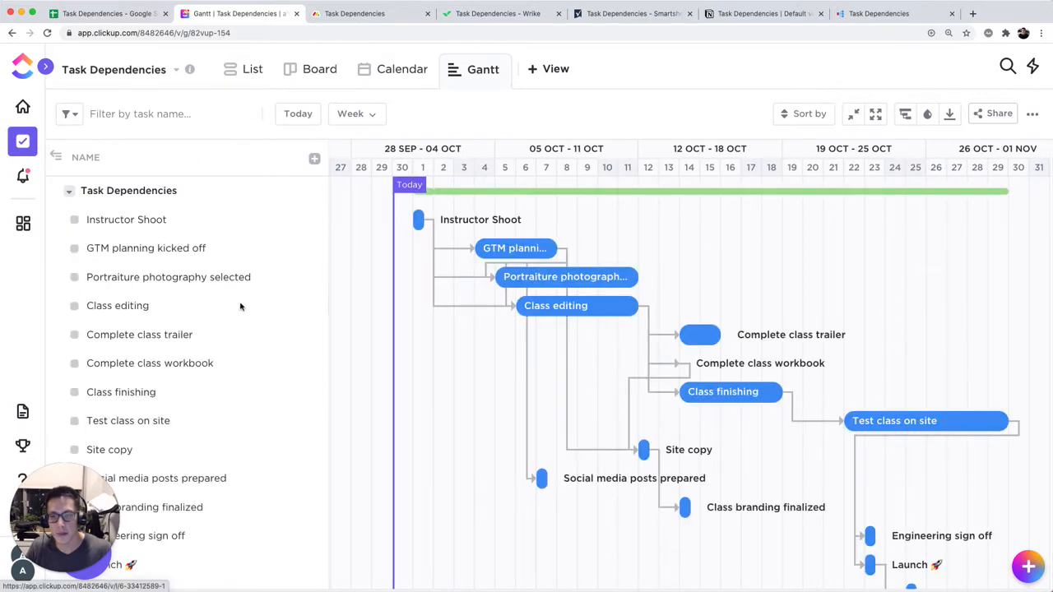
scroll(271, 305, "down", 1)
scroll(272, 305, "up", 1)
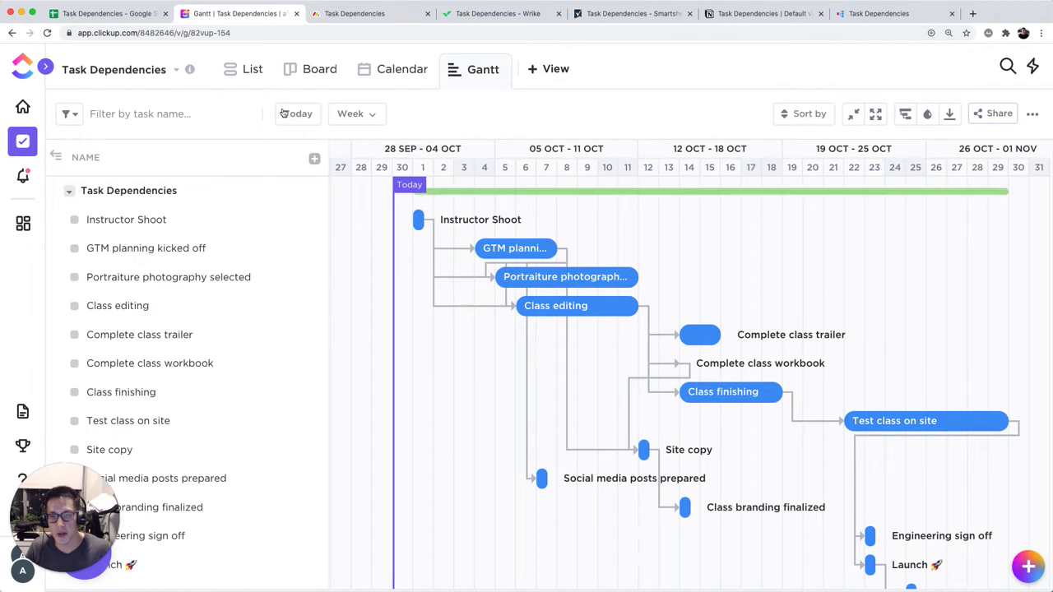
Step: Return to the list view and examine GTM planning kicked off's dependencies and the choices for a waiting-on task, without adding one
left_click(252, 69)
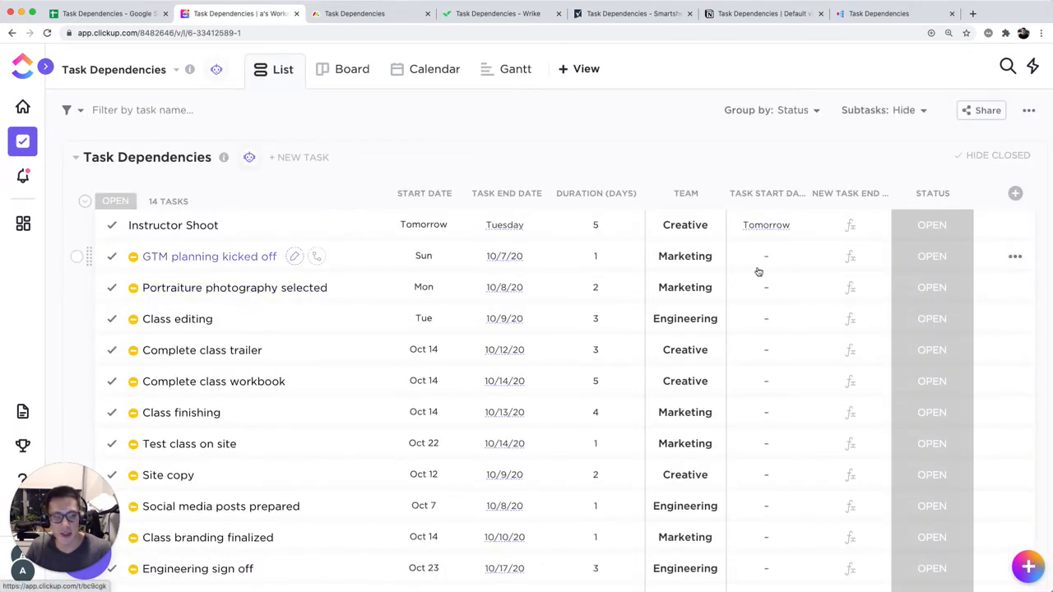
left_click(1013, 257)
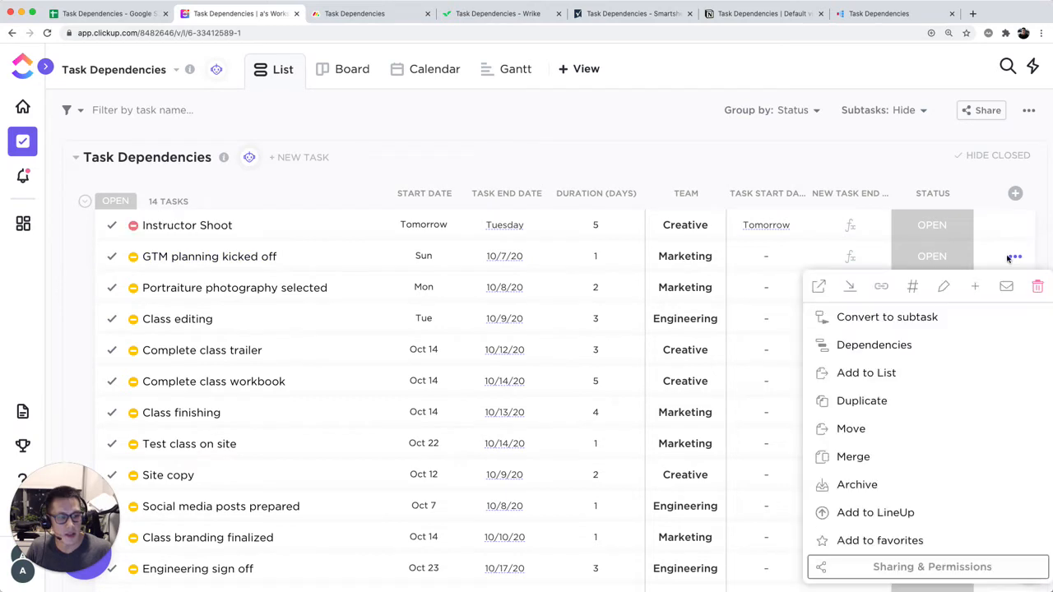
left_click(290, 277)
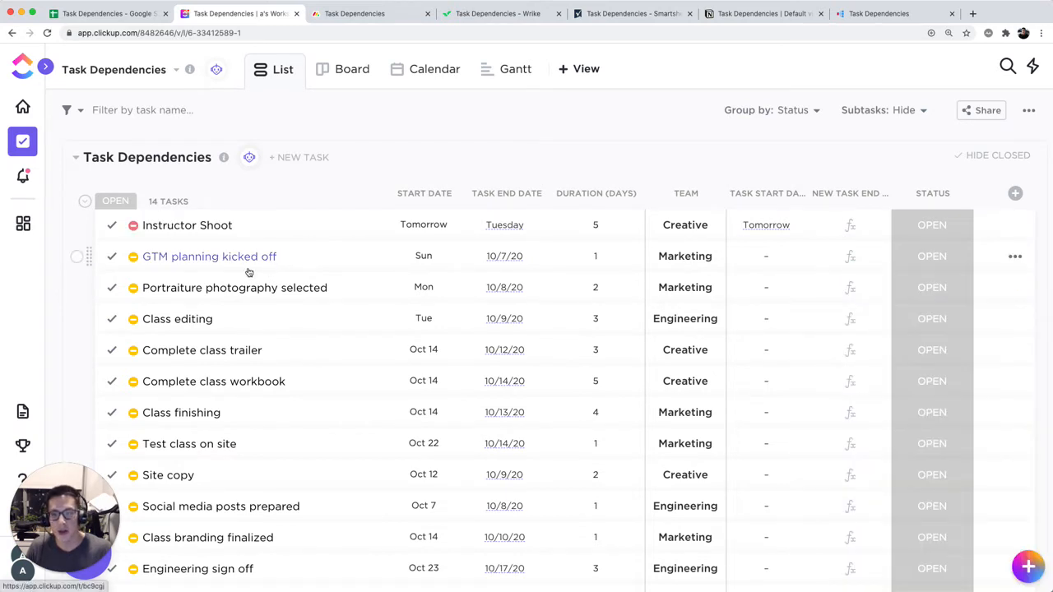
left_click(1015, 258)
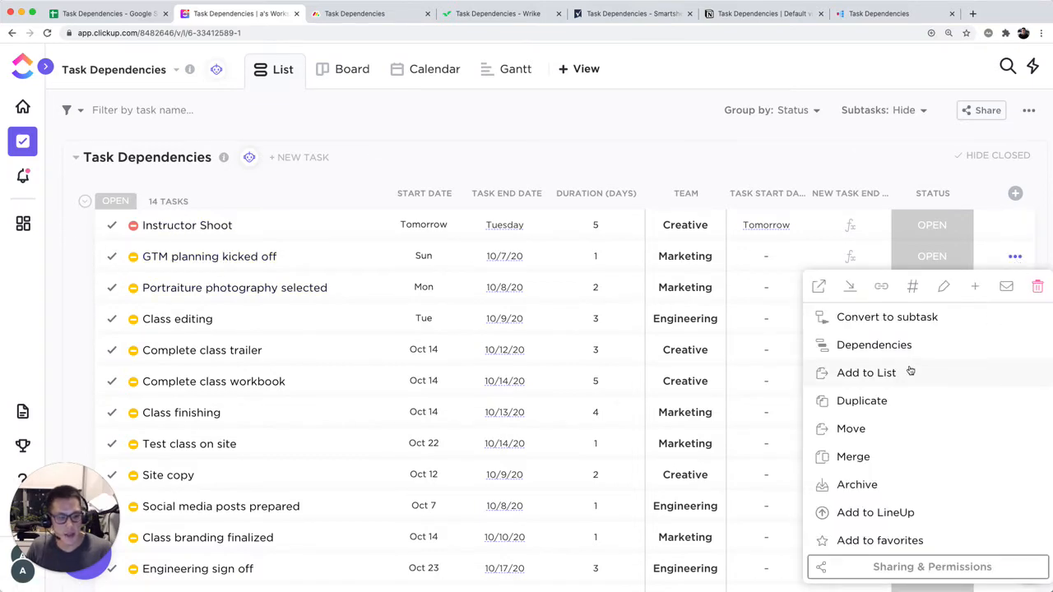
left_click(879, 345)
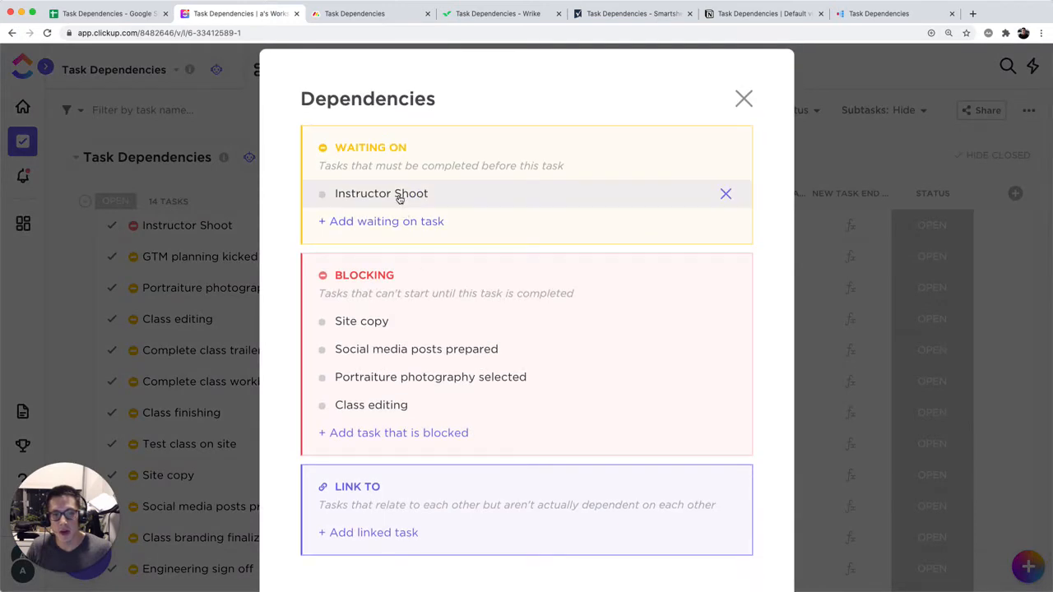
left_click(390, 223)
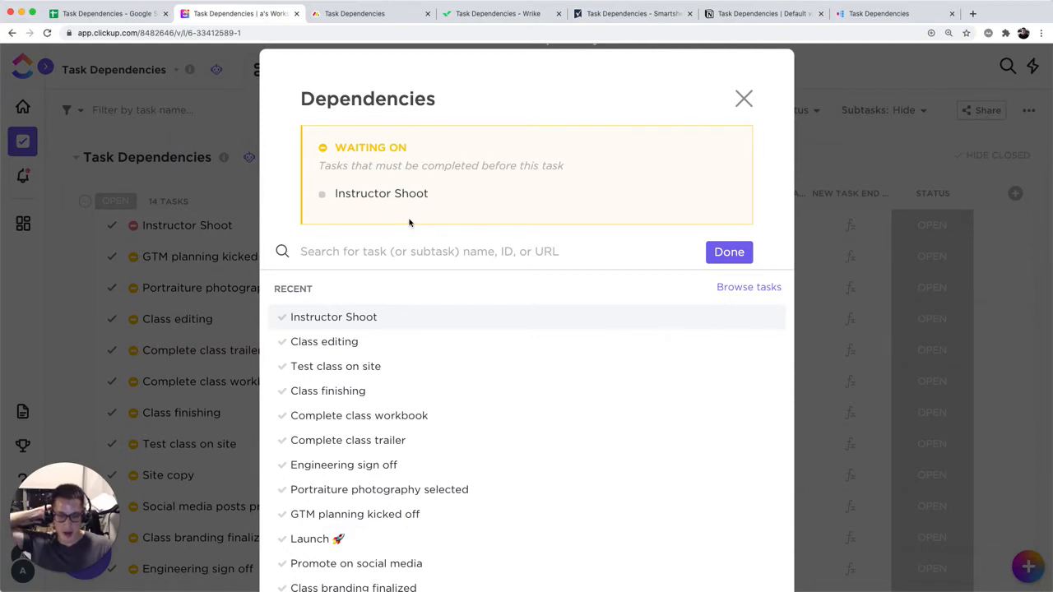
left_click(743, 99)
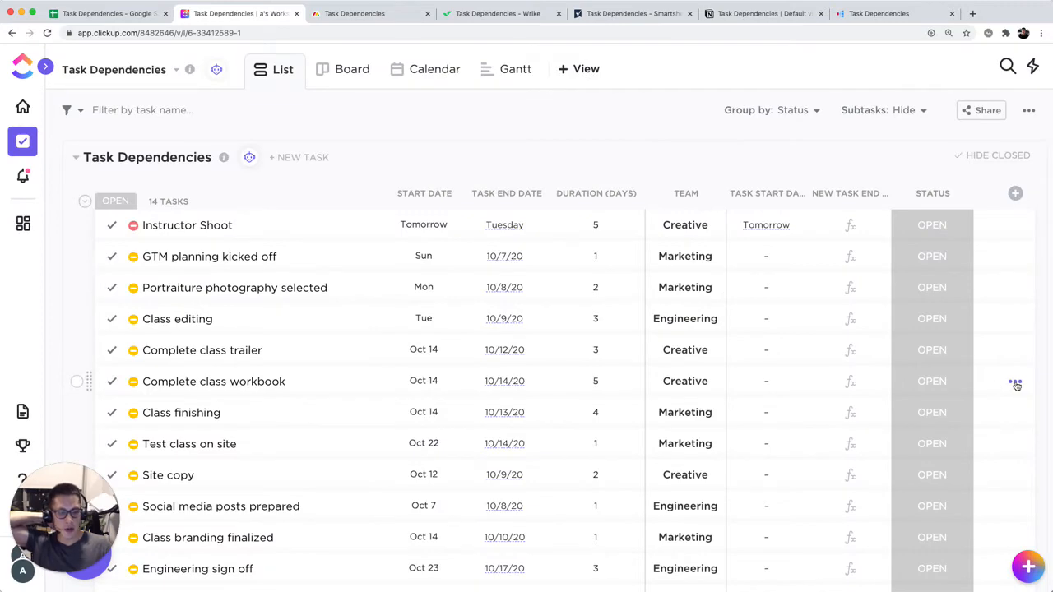
Step: Review the dependencies of Complete class workbook and of Complete class trailer without changing them
left_click(1015, 383)
left_click(896, 349)
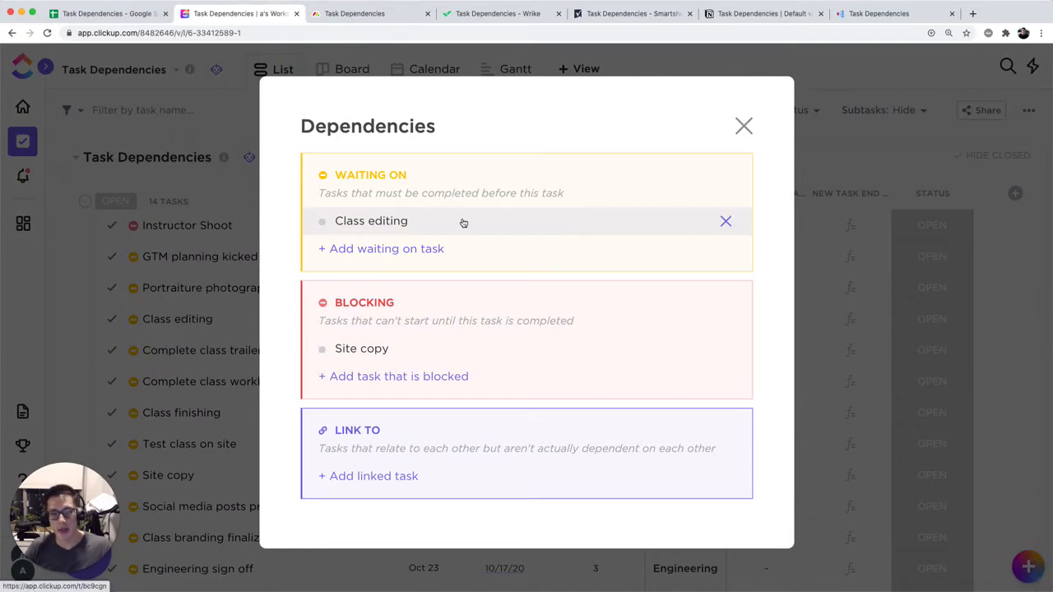
left_click(743, 125)
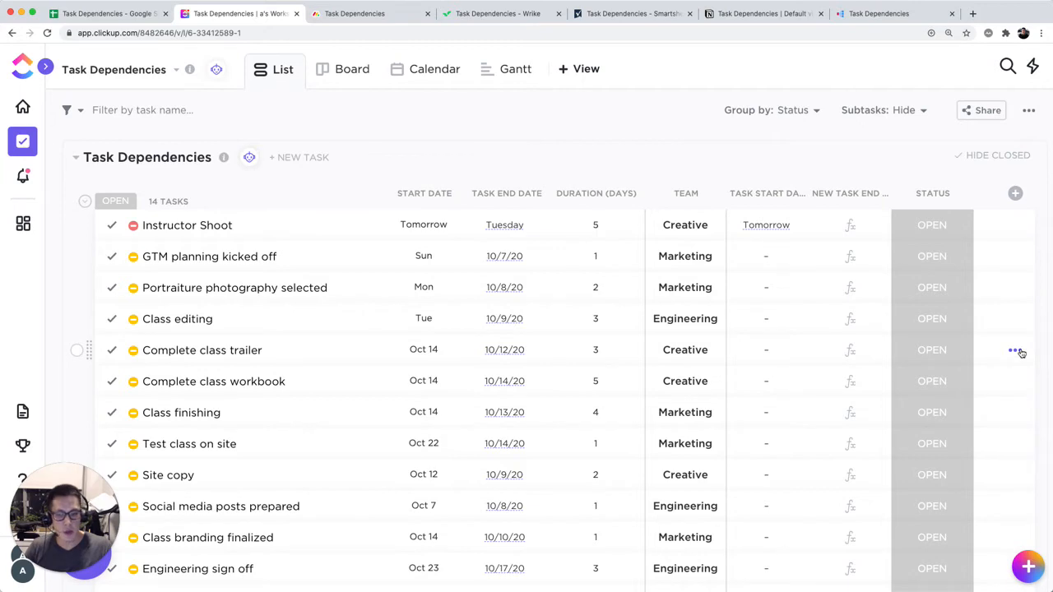
left_click(1015, 351)
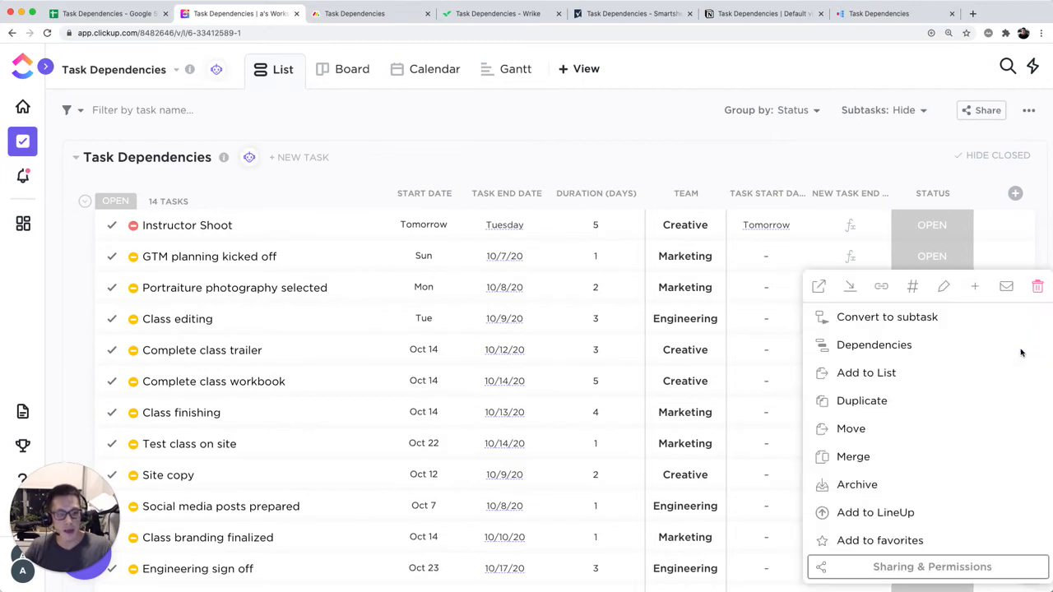
left_click(970, 349)
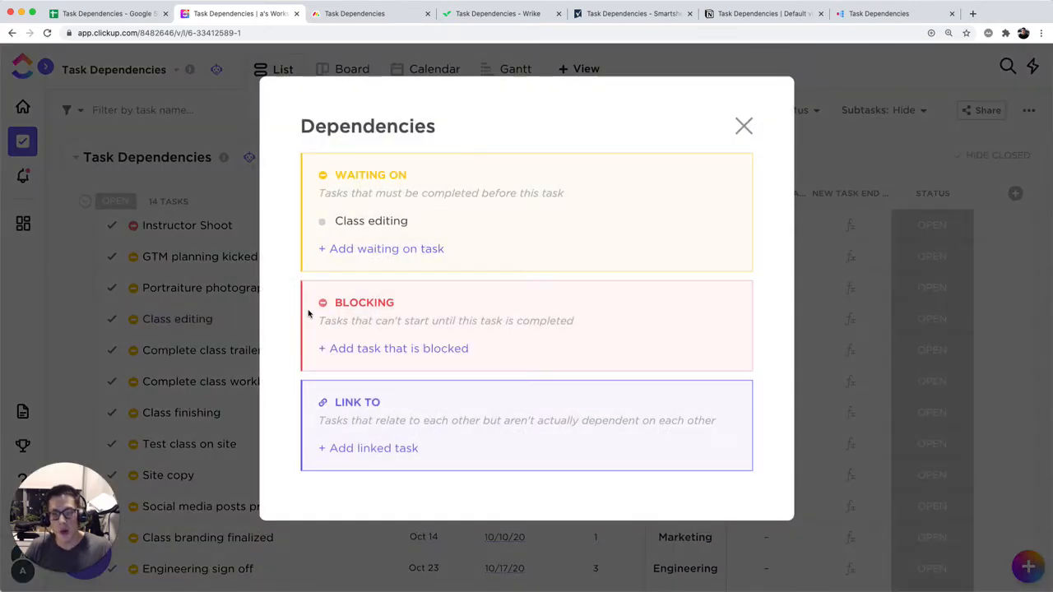
left_click(985, 332)
Step: Examine which tasks Instructor Shoot is waiting on and blocking, and close its dependencies
left_click(1014, 226)
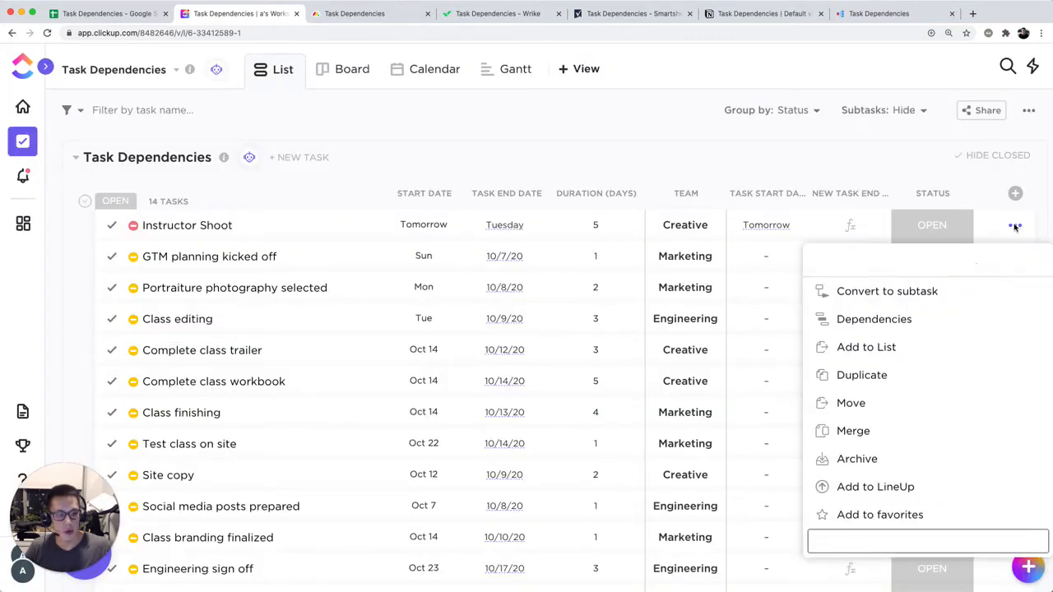
left_click(891, 321)
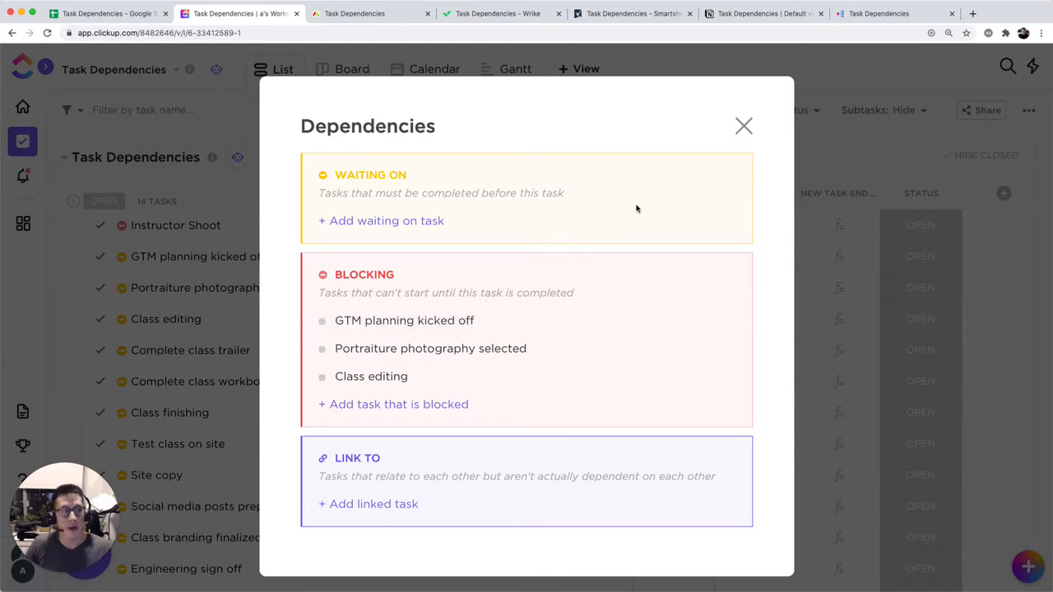
left_click(741, 128)
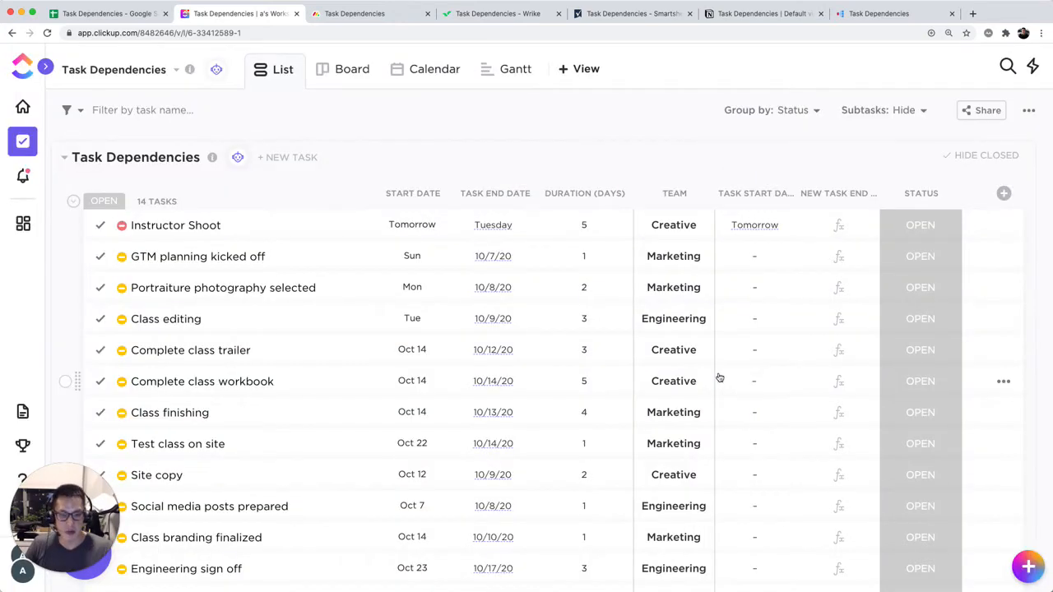
Step: Examine the waiting-on and blocking tasks of Launch, and close its dependencies
scroll(719, 376, "down", 3)
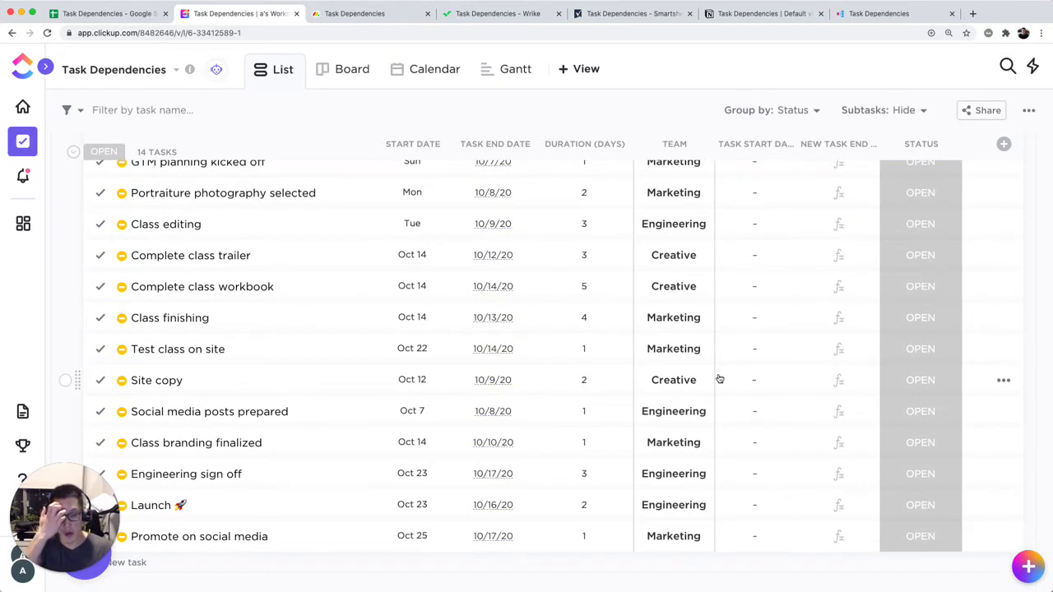
scroll(719, 376, "down", 2)
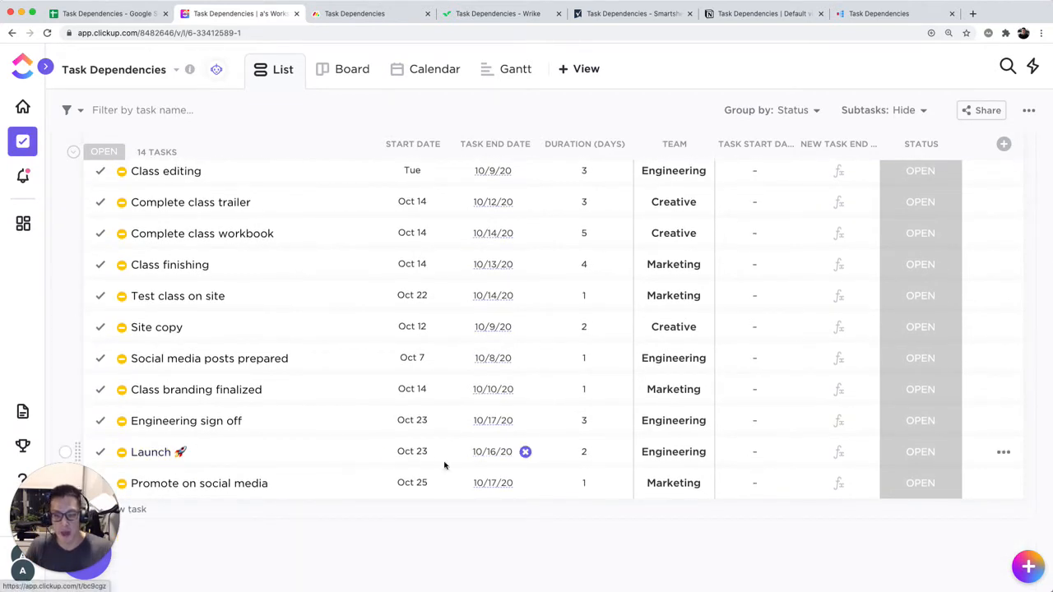
left_click(1002, 452)
left_click(686, 354)
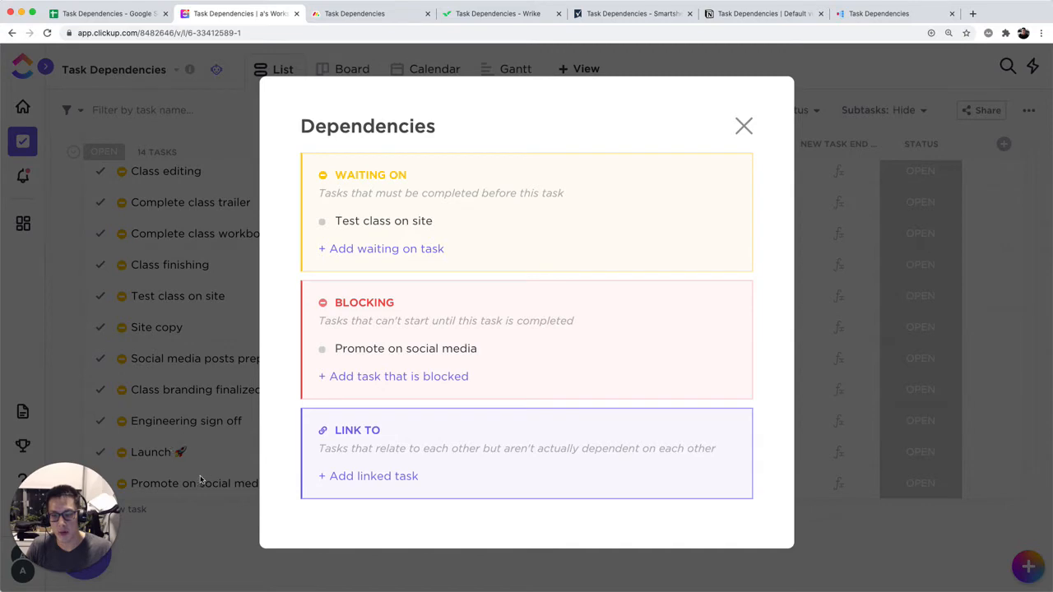
key("Escape")
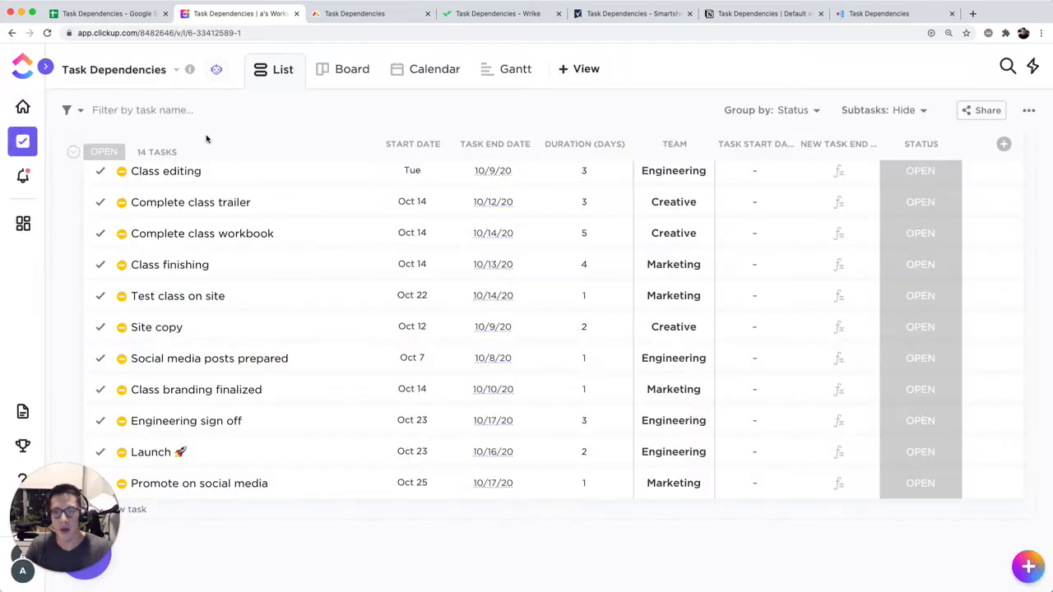
Step: Review the ClickUp start and end dates, and compare them with the Google Sheets tracker before returning to ClickUp
scroll(370, 246, "up", 5)
scroll(527, 339, "down", 1)
scroll(526, 339, "up", 1)
scroll(605, 325, "down", 2)
scroll(605, 325, "up", 2)
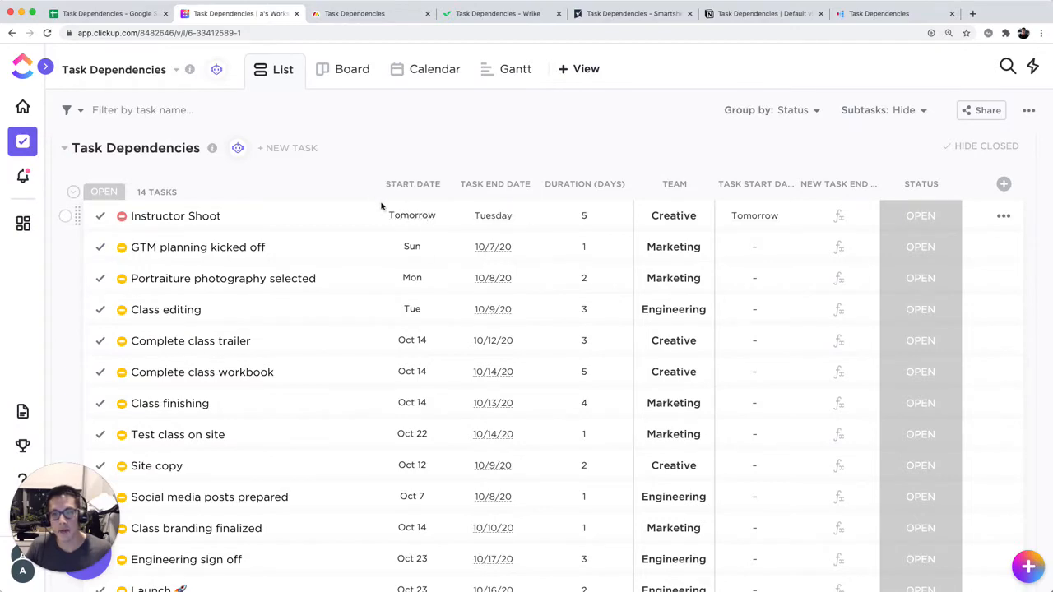
left_click(138, 12)
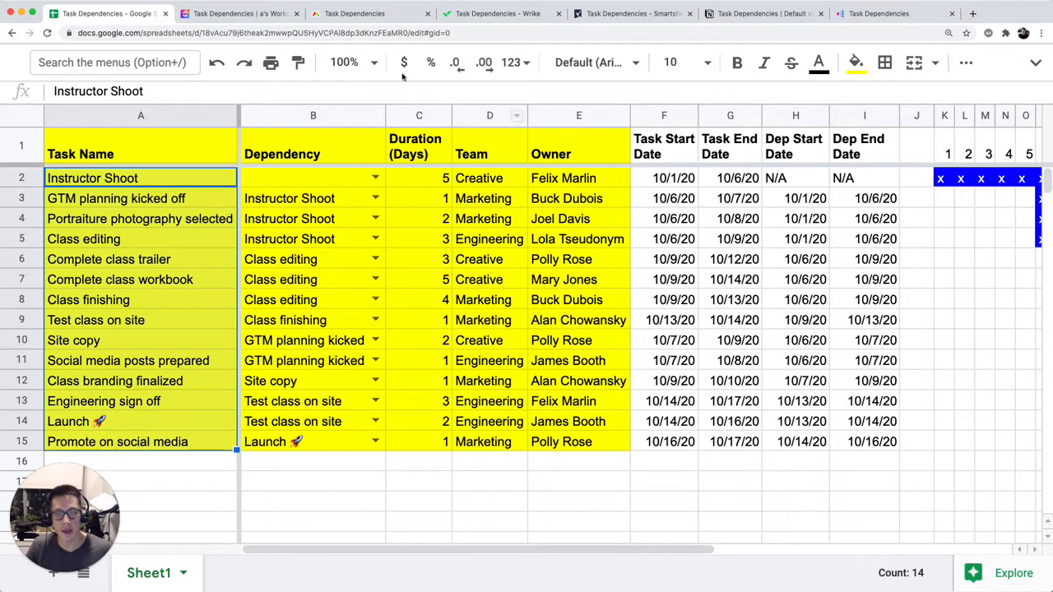
left_click(270, 16)
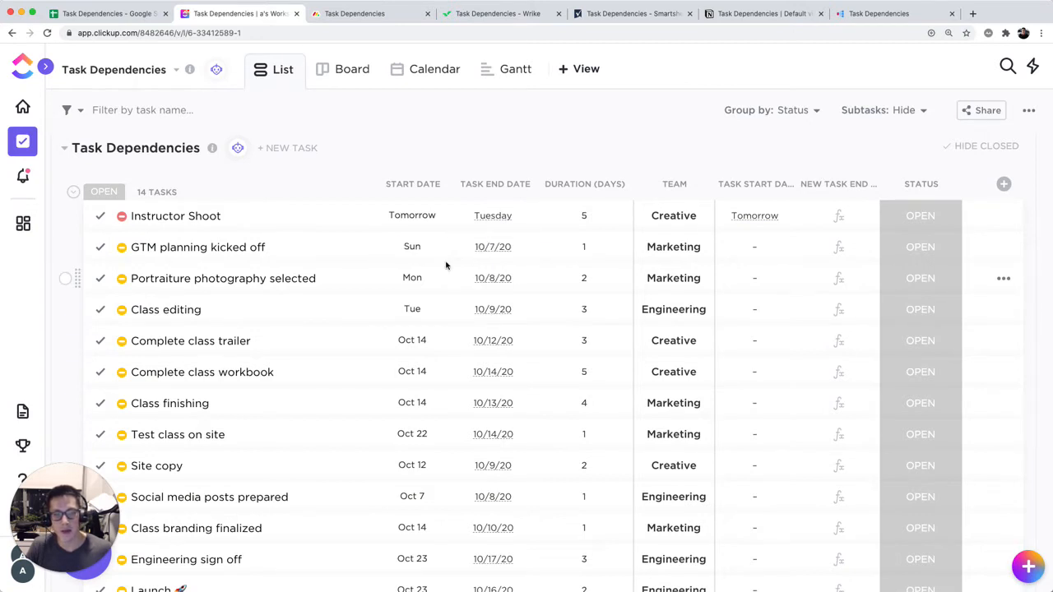
left_click(580, 255)
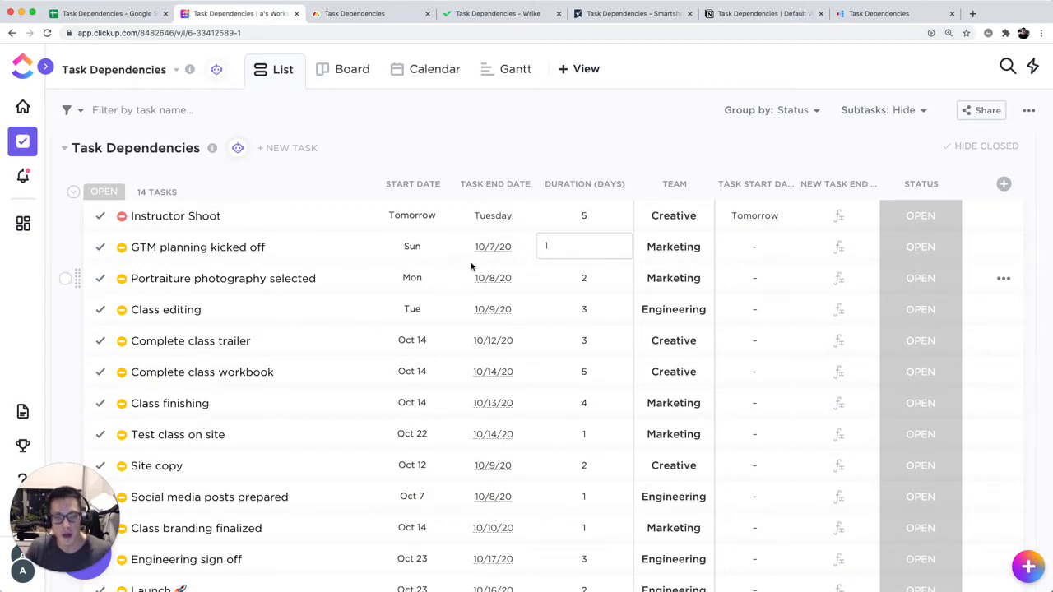
left_click(505, 347)
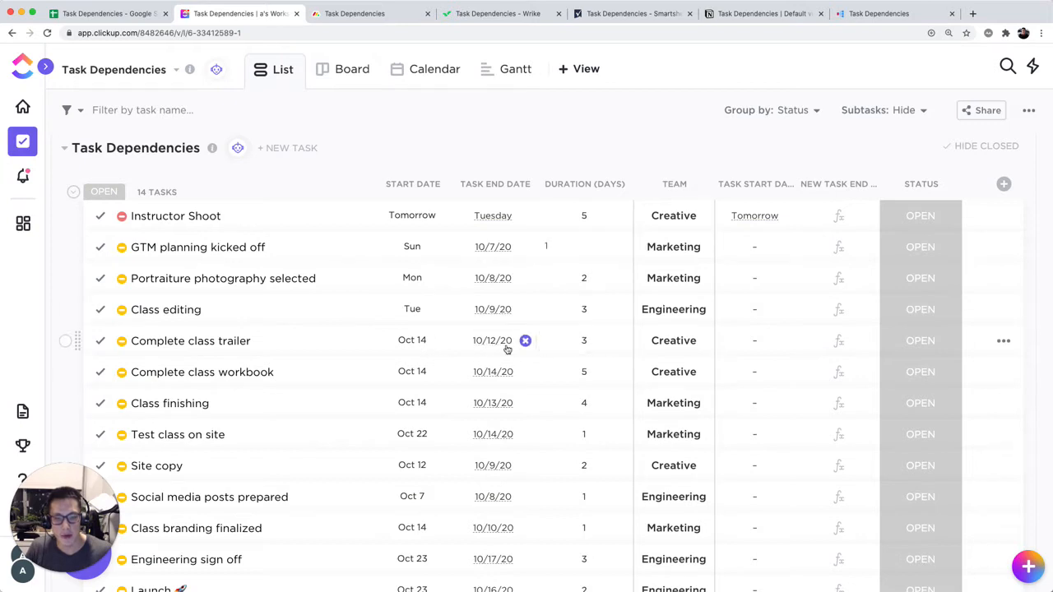
left_click(567, 309)
left_click(1003, 184)
key("Escape")
Step: Check which fields Instructor Shoot's new task end formula can use, and leave the formula without calculating
left_click(839, 216)
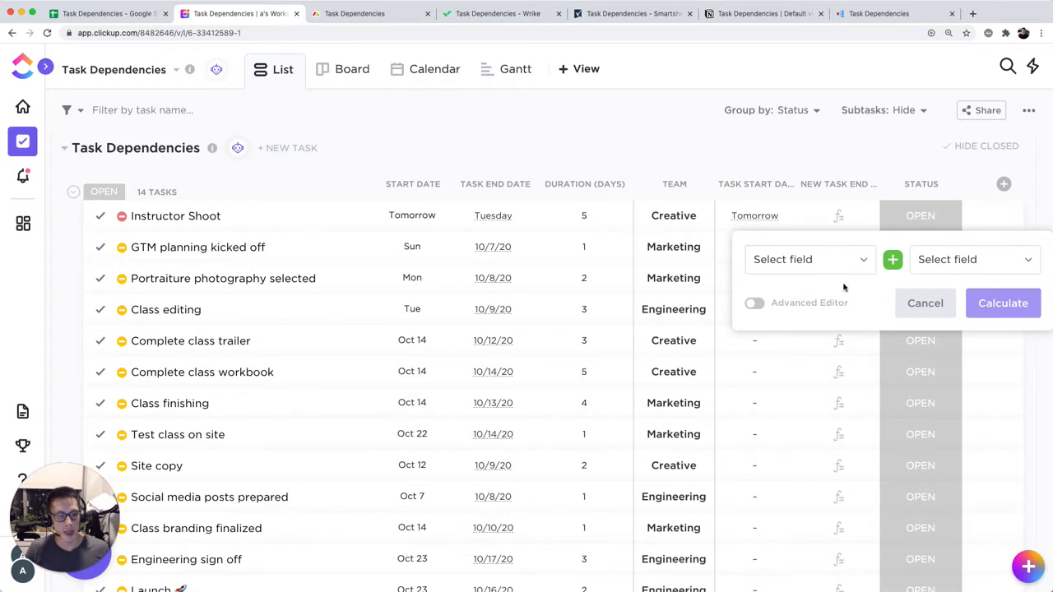
left_click(862, 262)
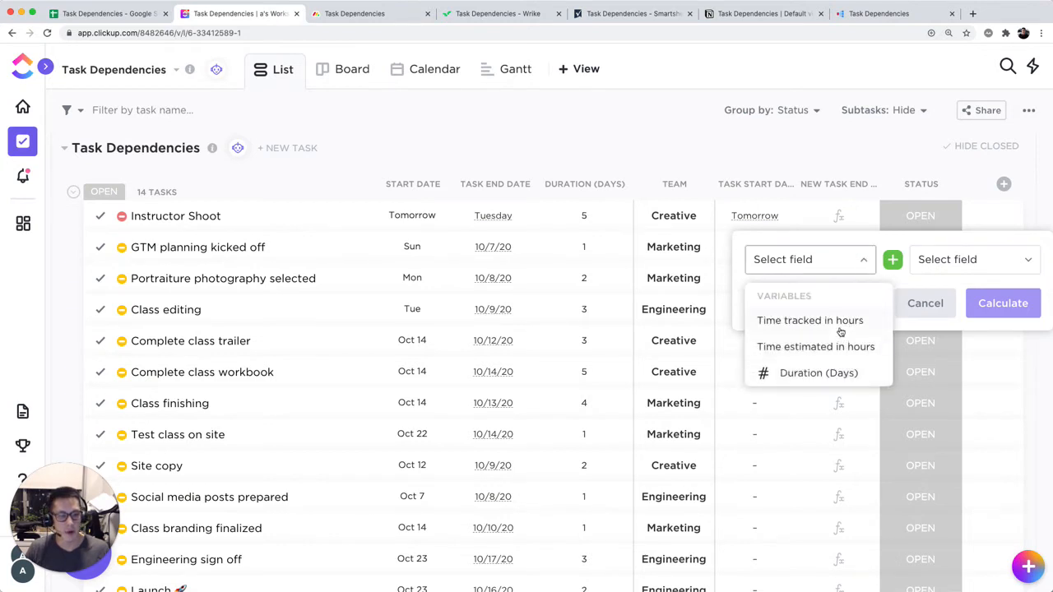
left_click(879, 232)
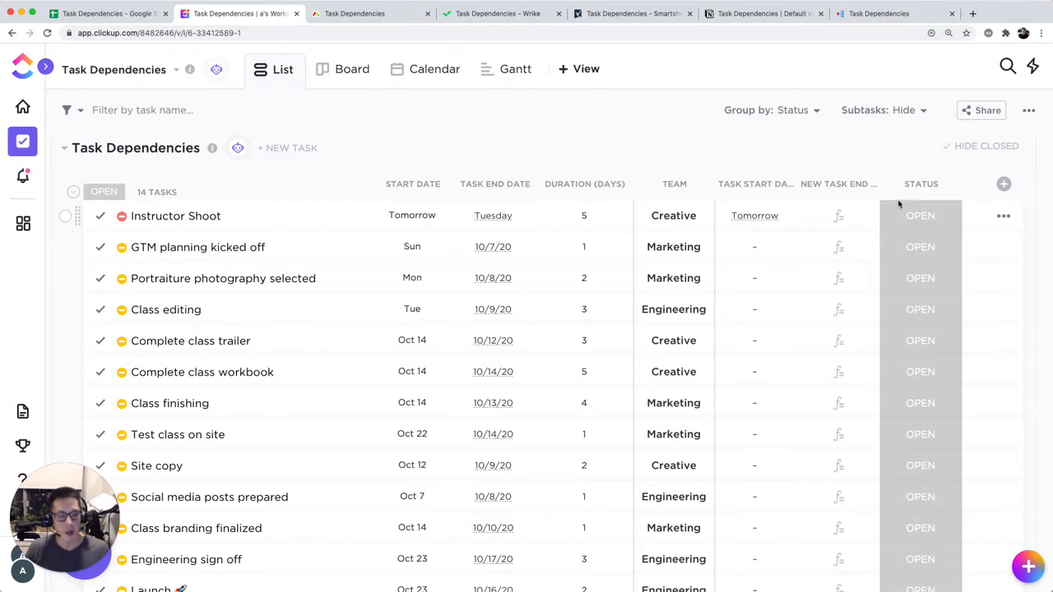
left_click(862, 189)
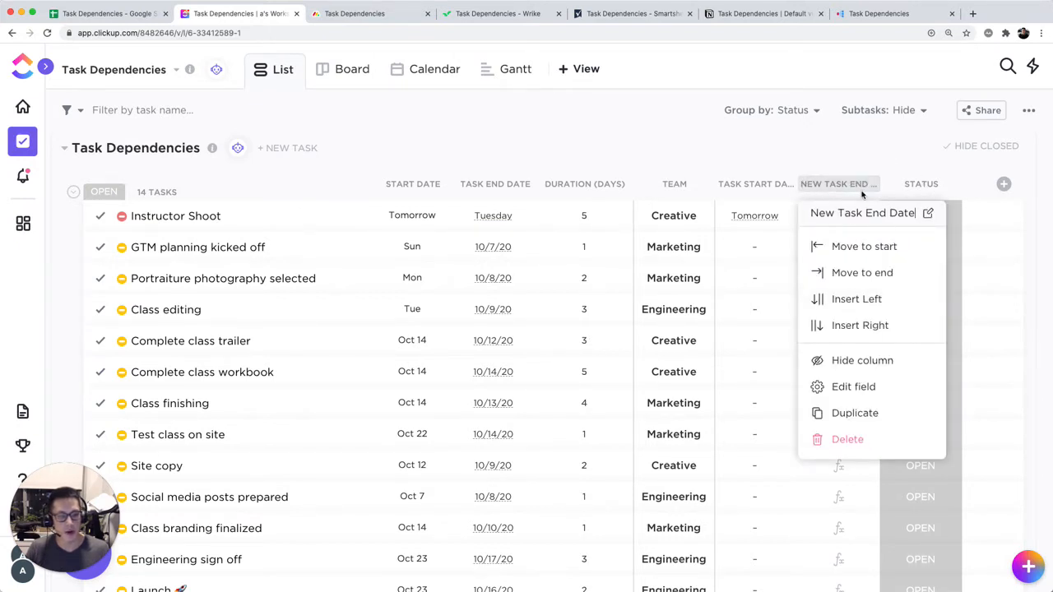
left_click(861, 194)
left_click(839, 217)
left_click(839, 218)
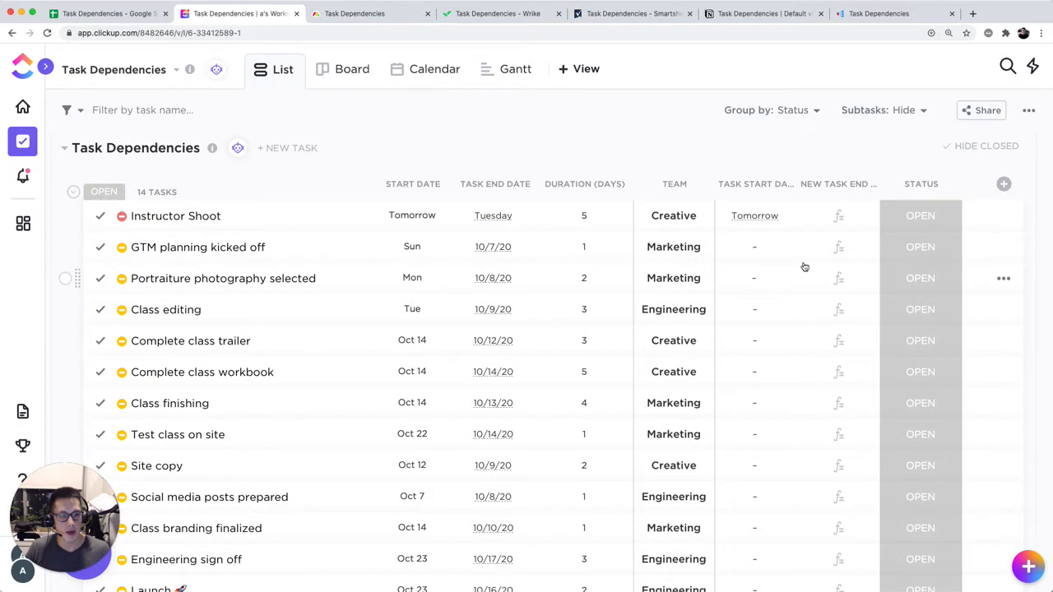
Step: Try to calculate Instructor Shoot's New Task End Date in the advanced formula editor as field("Task Start Date")+field("Duration (Days)")
left_click(839, 219)
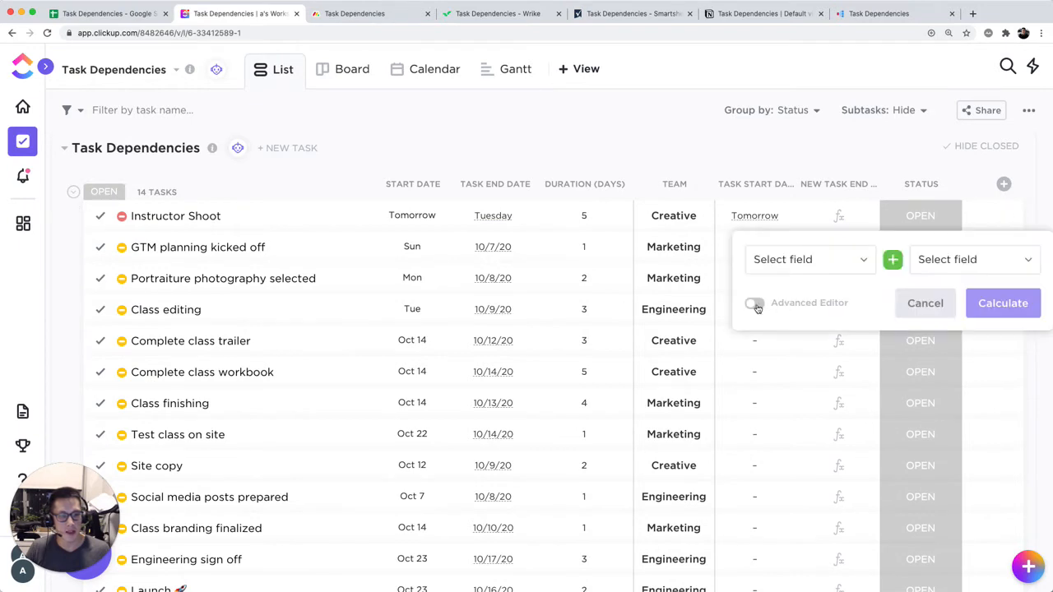
left_click(755, 304)
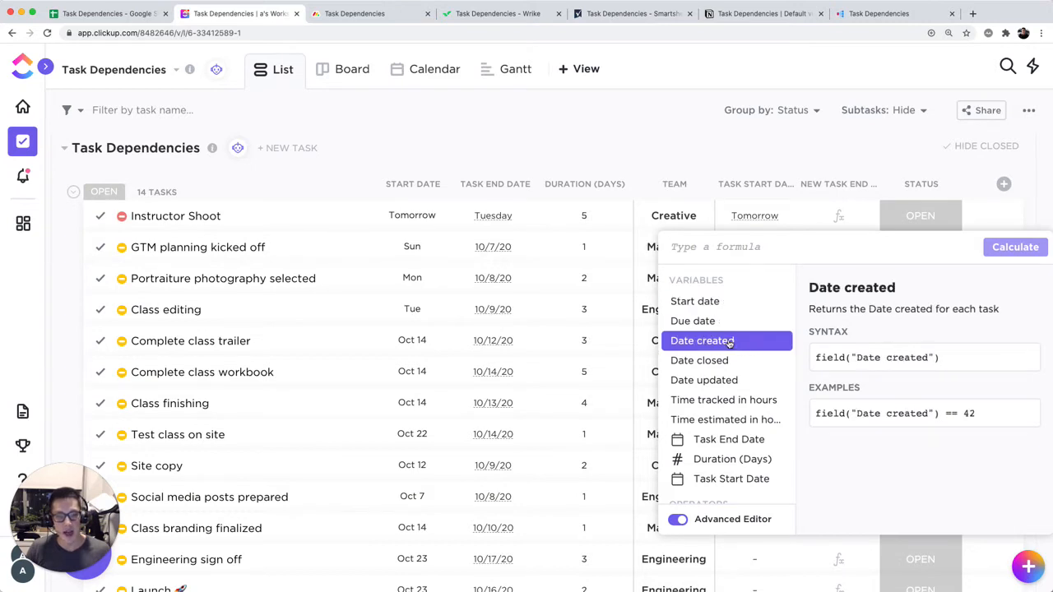
left_click(748, 479)
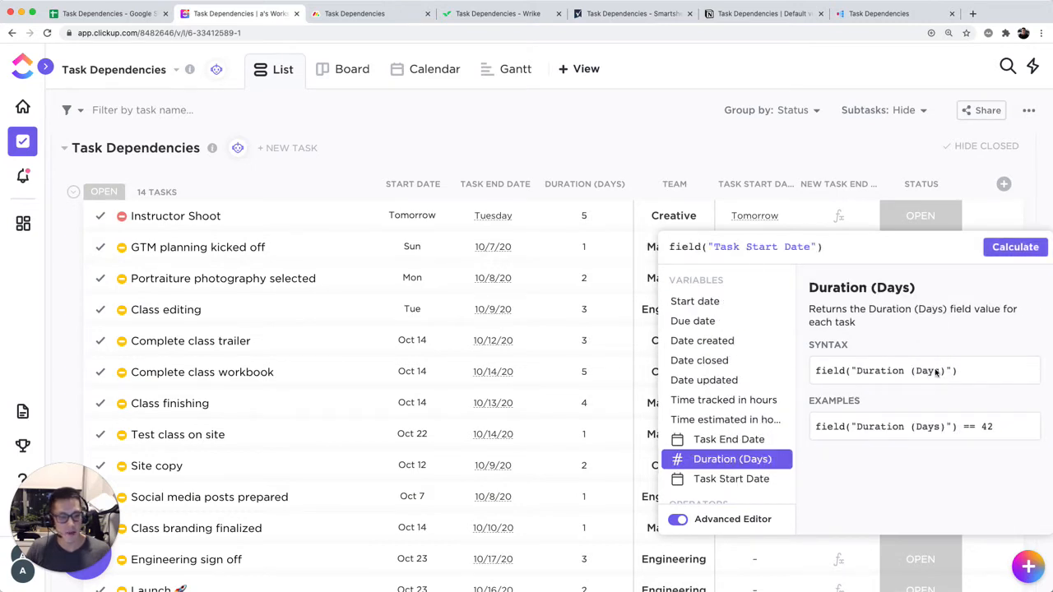
type("+")
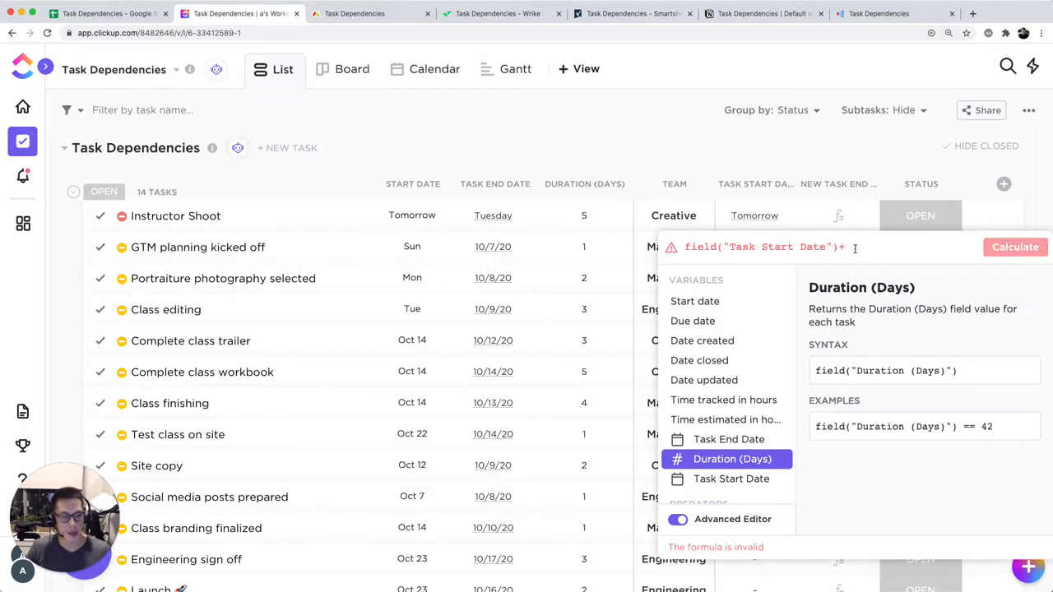
scroll(724, 379, "down", 2)
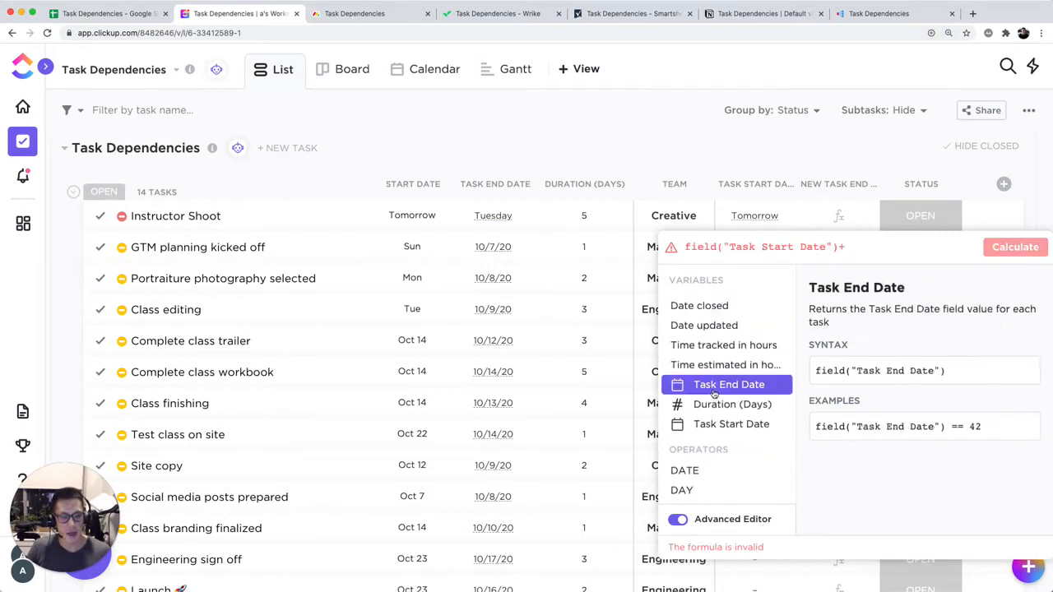
left_click(720, 404)
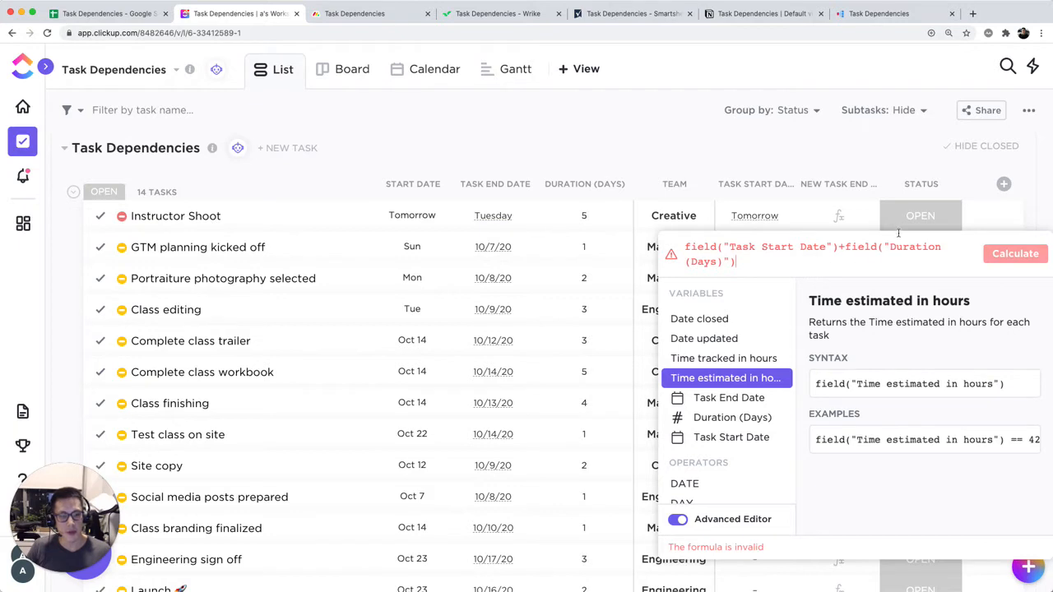
left_click(917, 207)
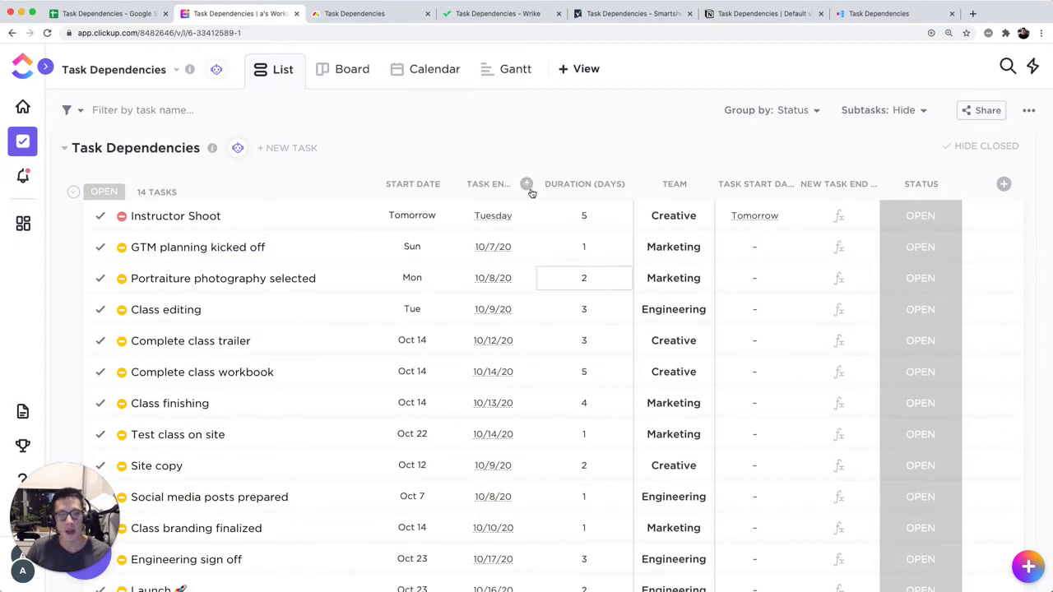
Step: Review how the tasks are laid out across October 2020 in the Calendar view
left_click(415, 73)
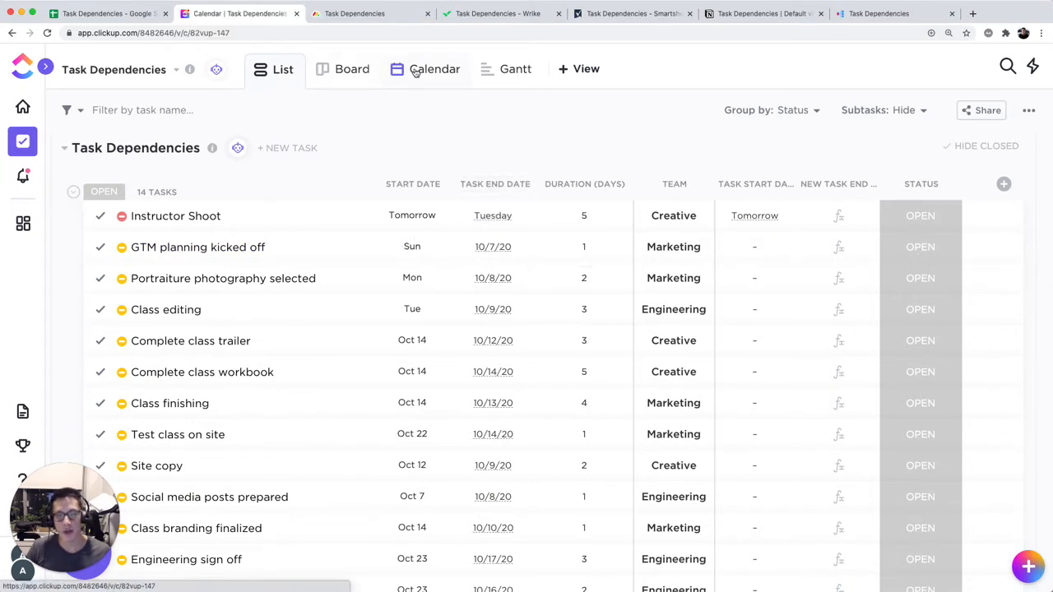
scroll(659, 264, "down", 5)
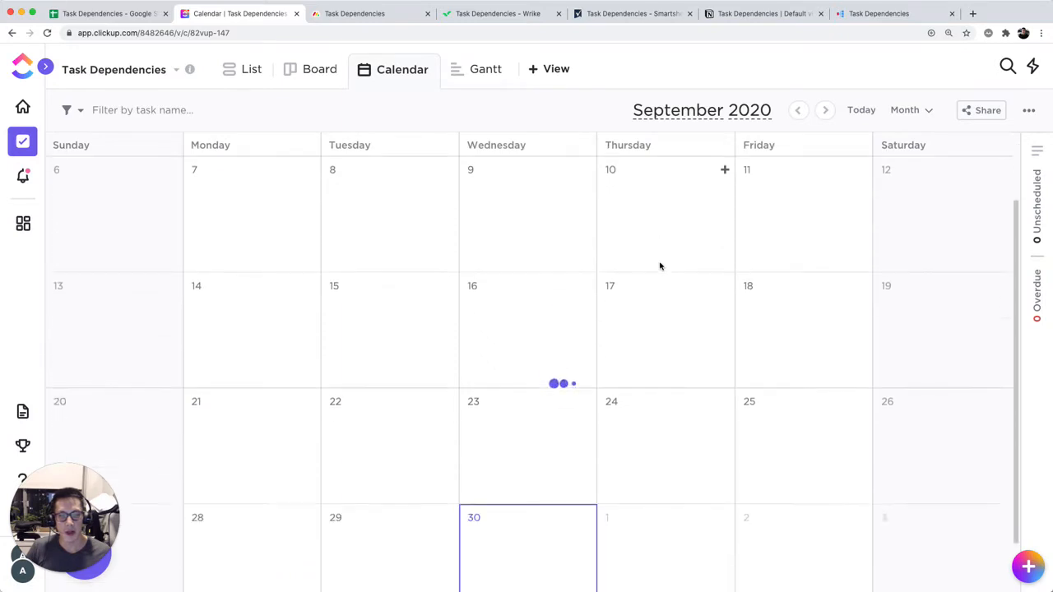
left_click(825, 111)
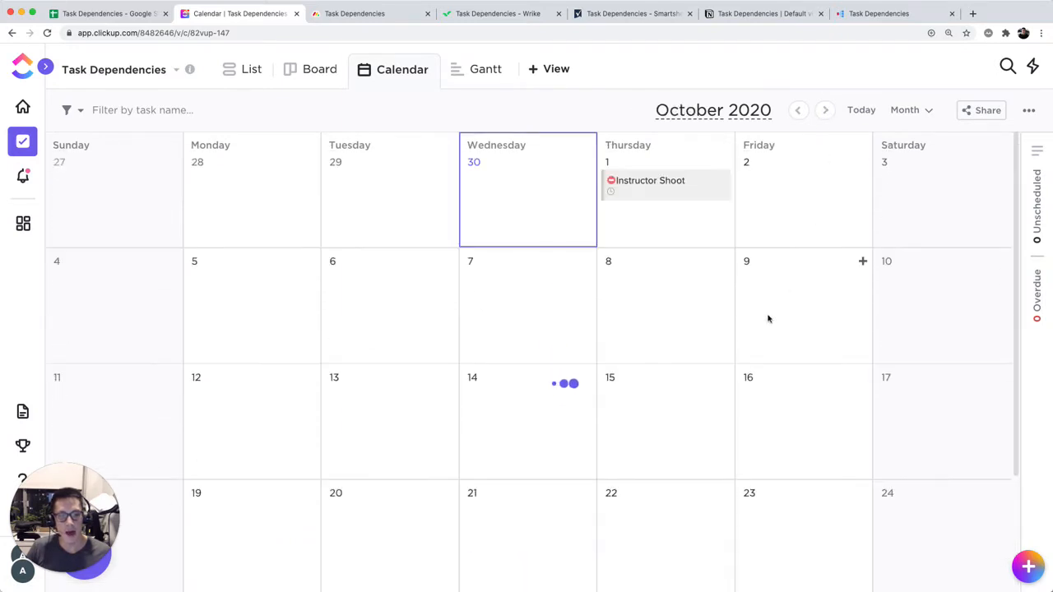
scroll(526, 333, "down", 3)
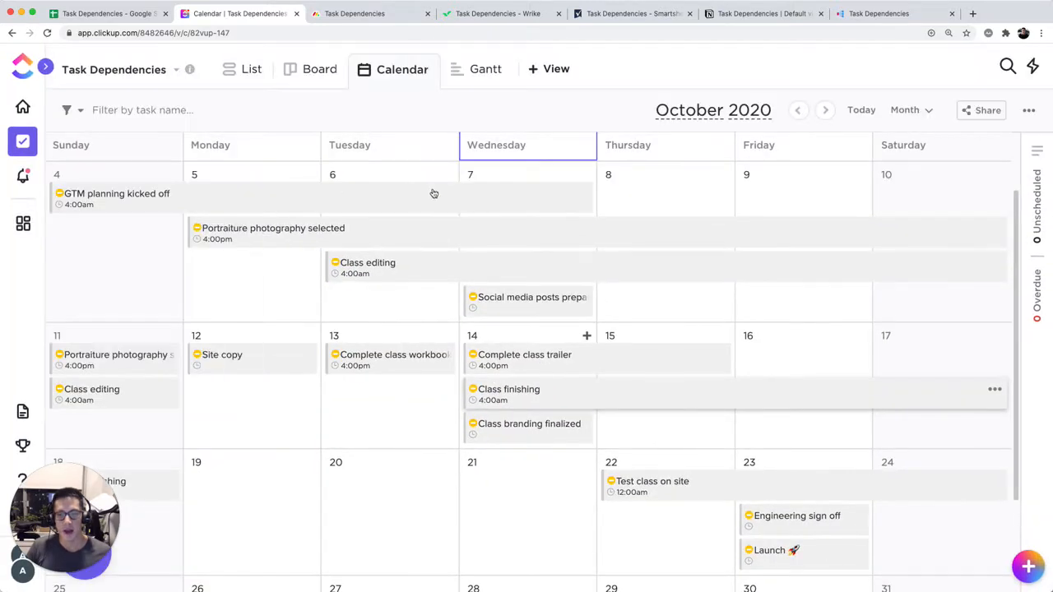
Step: Shorten the Class editing bar in the Gantt view so the task ends on October 9
left_click(477, 71)
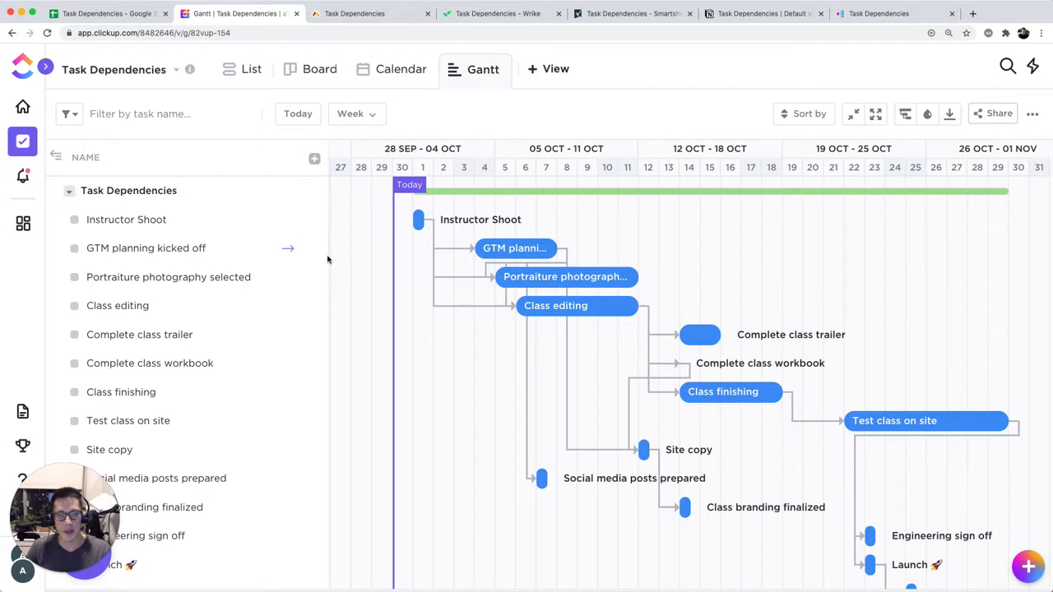
scroll(271, 258, "down", 2)
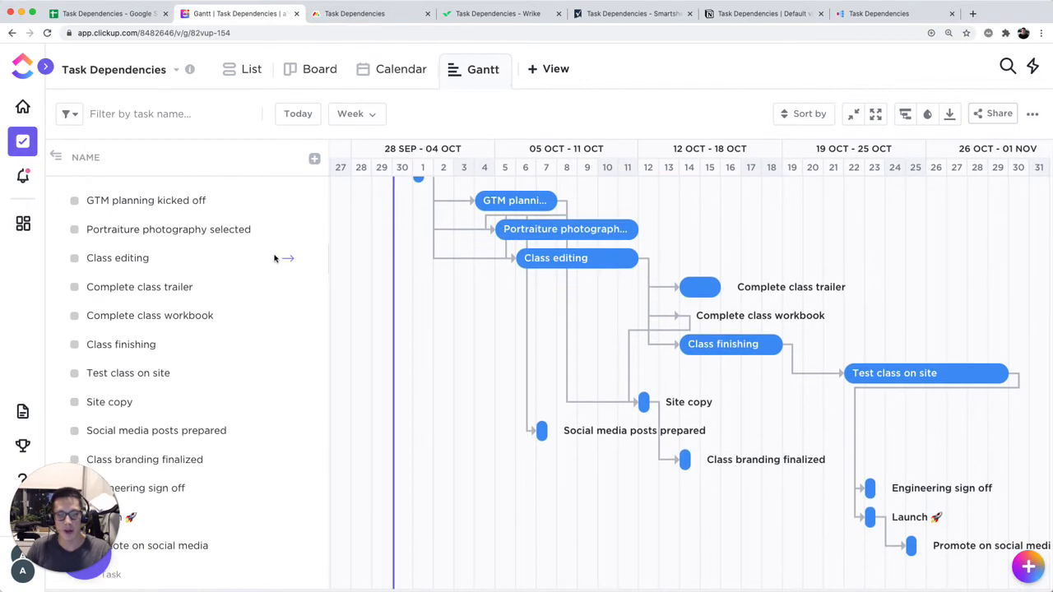
scroll(275, 258, "up", 2)
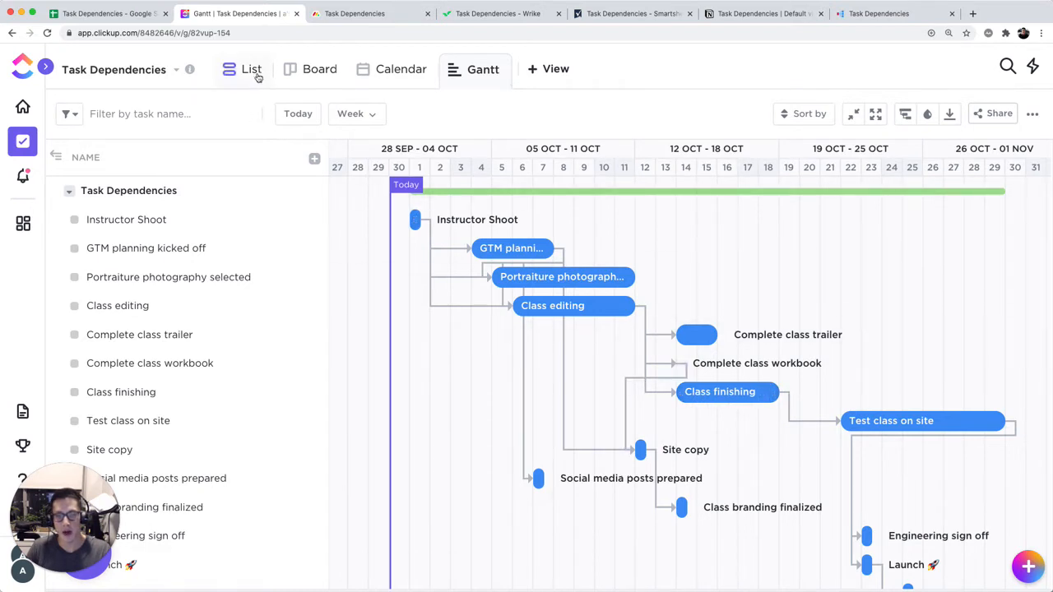
left_click_drag(629, 306, 620, 285)
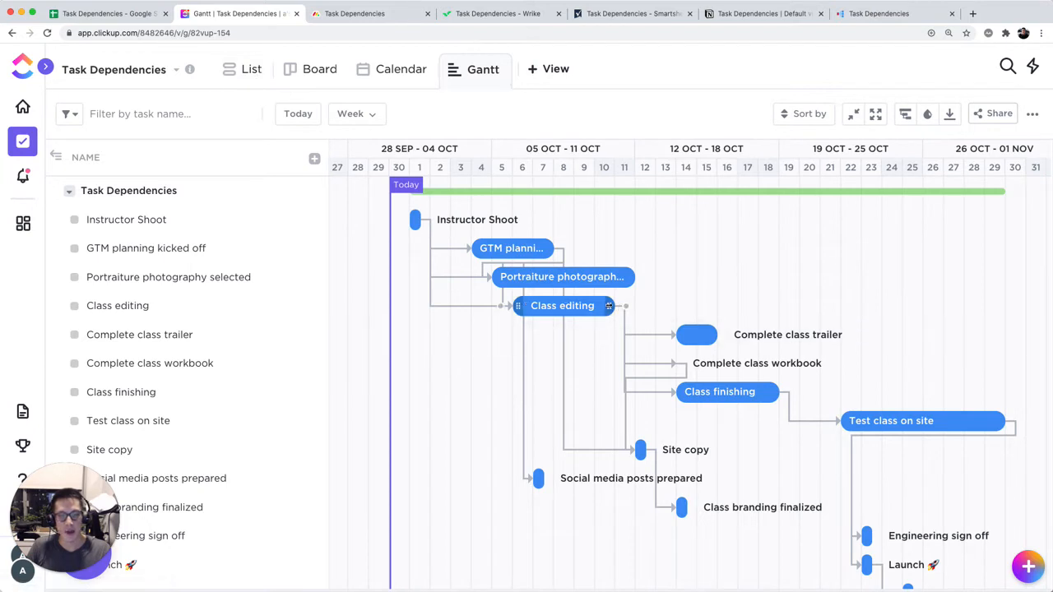
mouse_move(609, 305)
left_mouse_down()
mouse_move(555, 305)
mouse_move(594, 305)
left_mouse_up()
Step: Check the List view dates and Class editing's task fields and due date history, and close the task
left_click(252, 72)
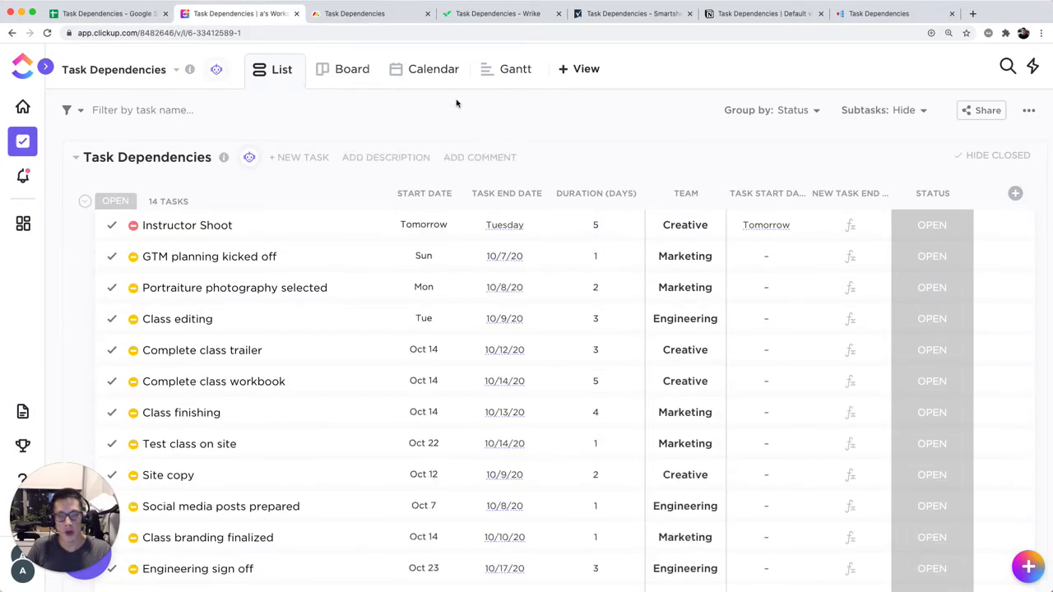
left_click(486, 70)
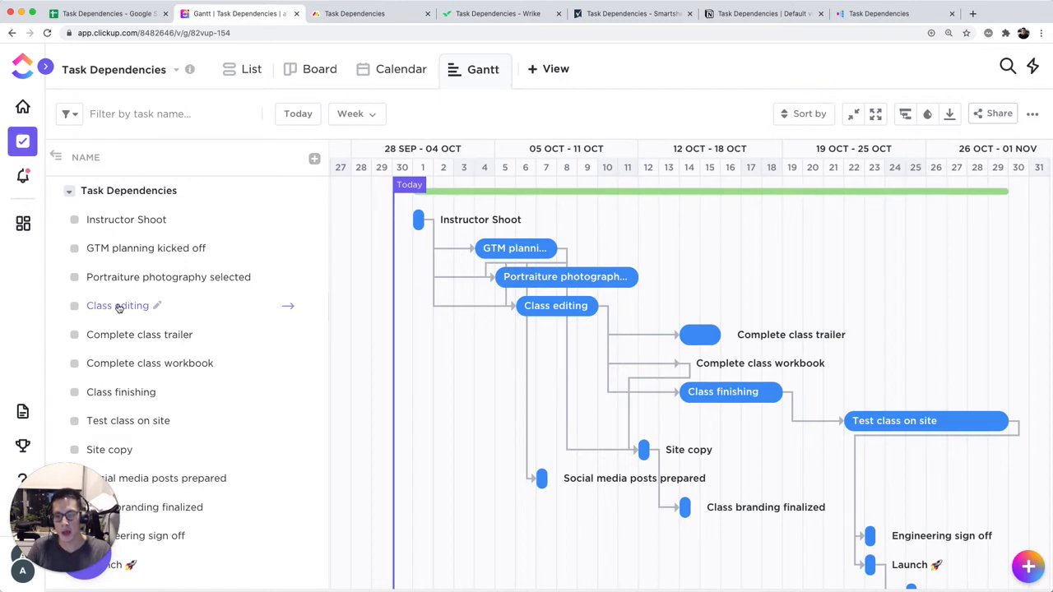
left_click(119, 307)
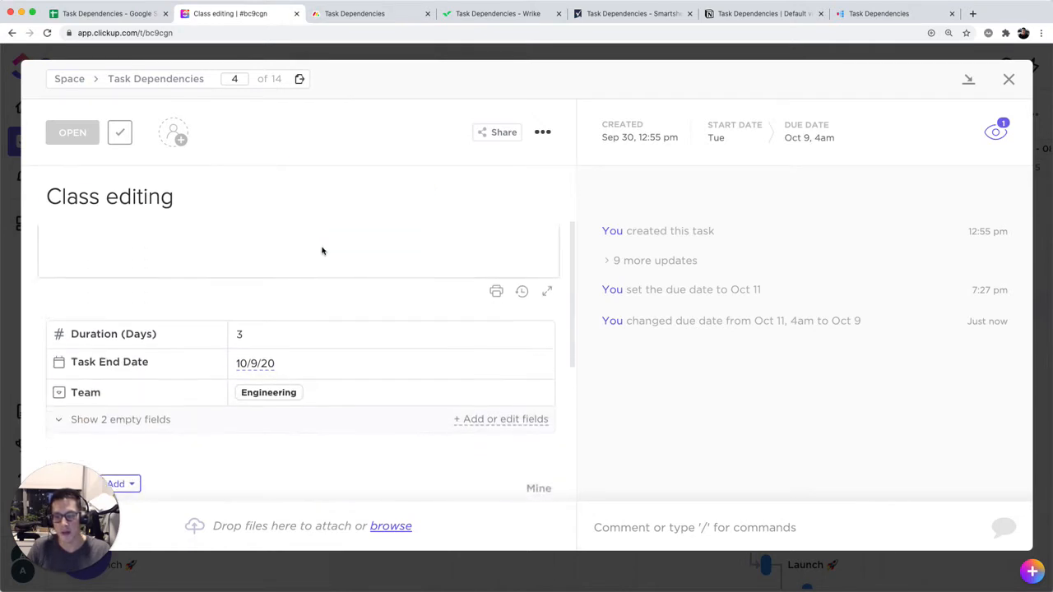
scroll(337, 333, "down", 3)
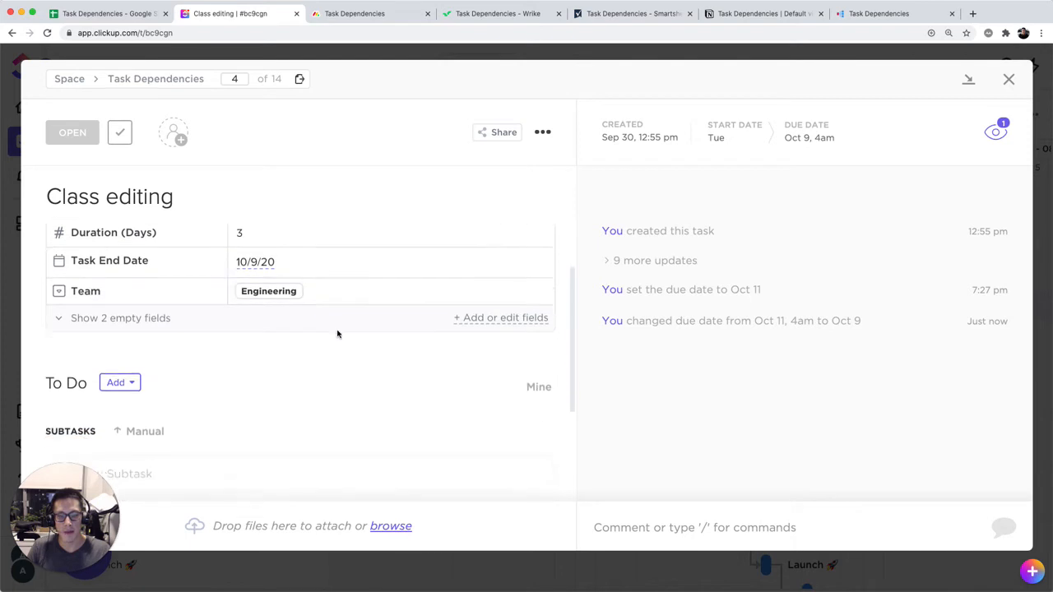
scroll(336, 331, "up", 2)
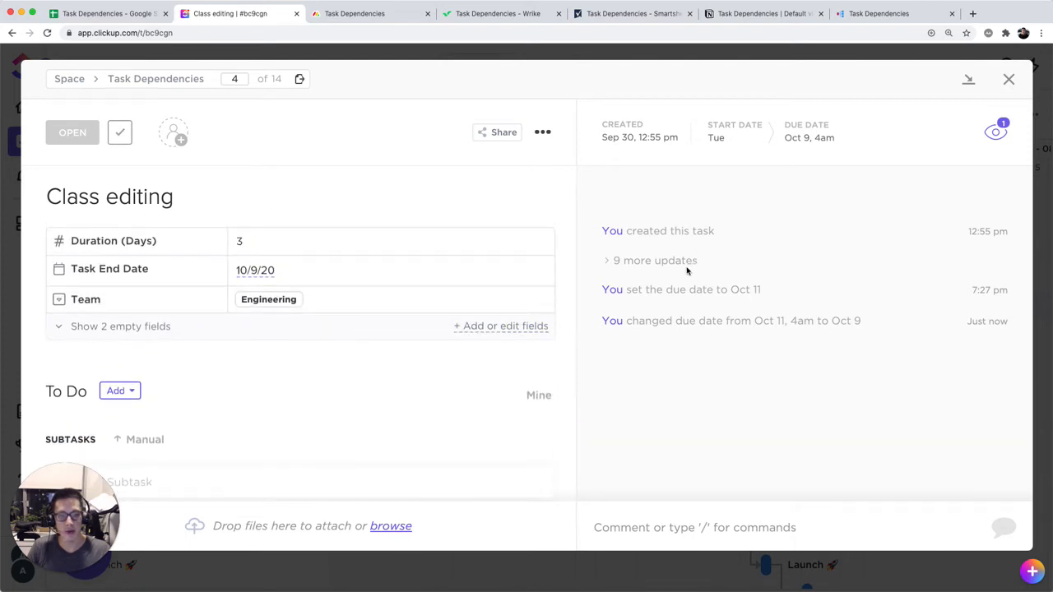
left_click(1008, 79)
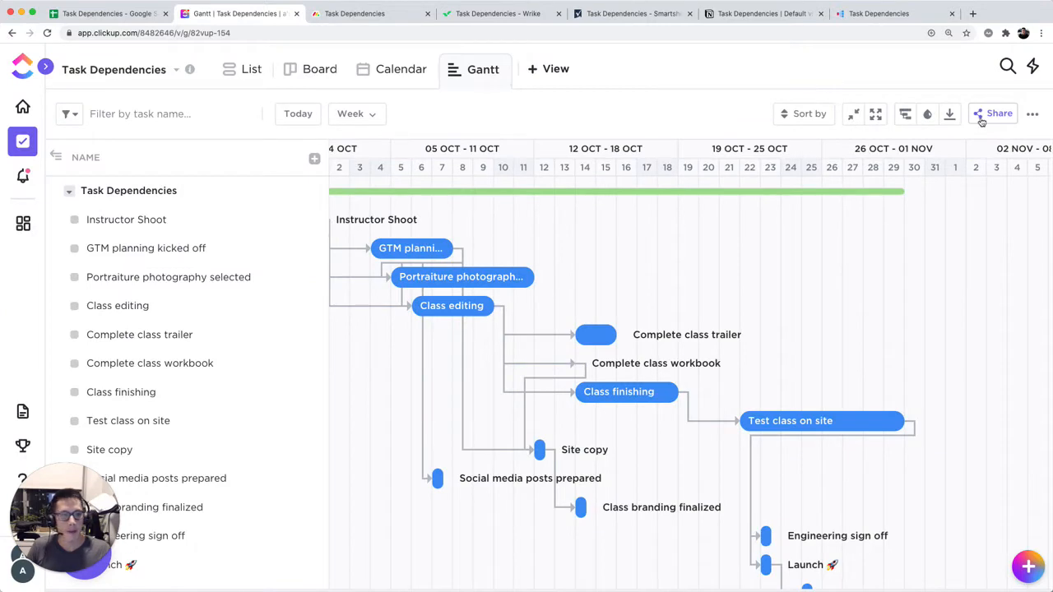
Step: Show the critical path on the Gantt chart, examine which tasks it covers, and turn it off again
left_click(905, 115)
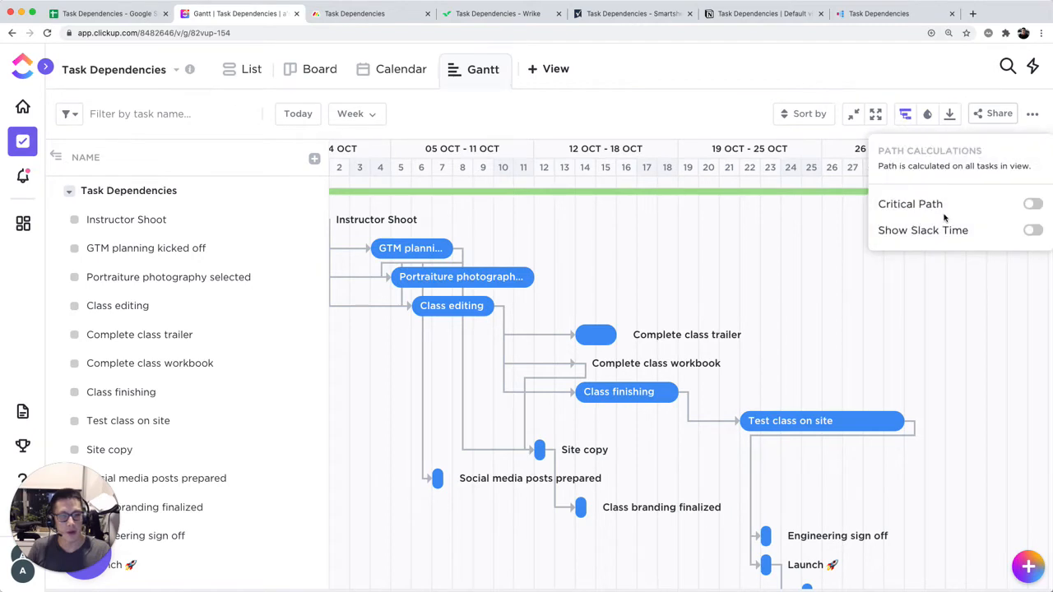
left_click(1032, 206)
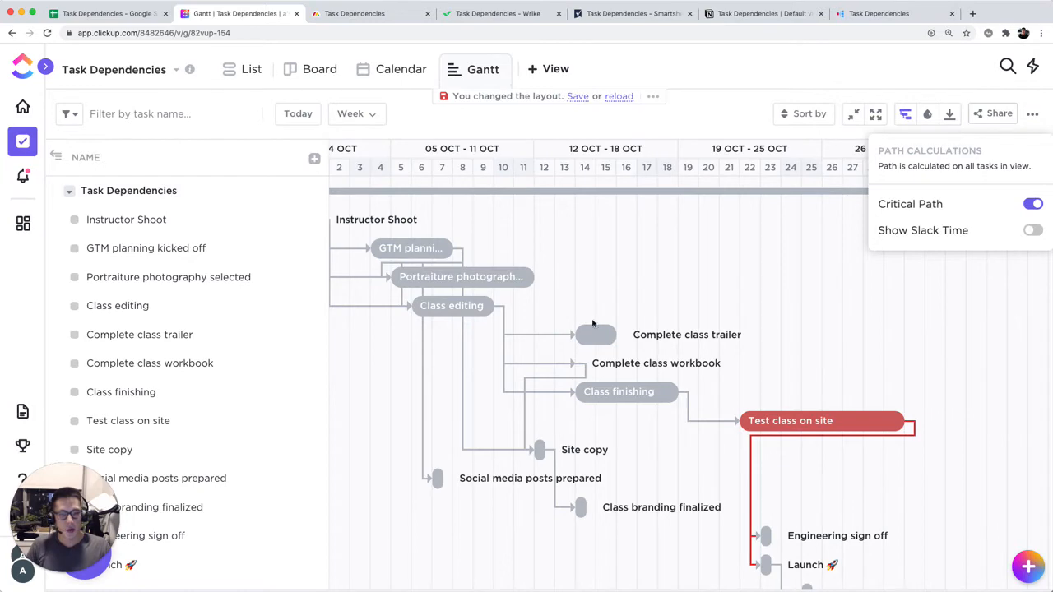
left_click(708, 283)
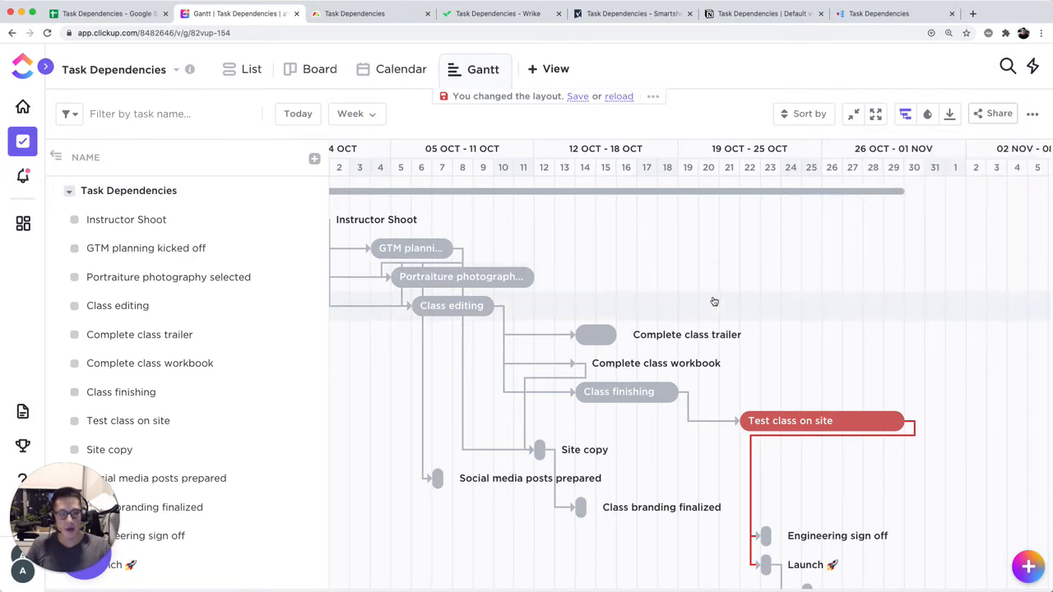
scroll(714, 302, "left", 8)
scroll(714, 302, "right", 9)
scroll(714, 302, "down", 2)
scroll(714, 302, "right", 1)
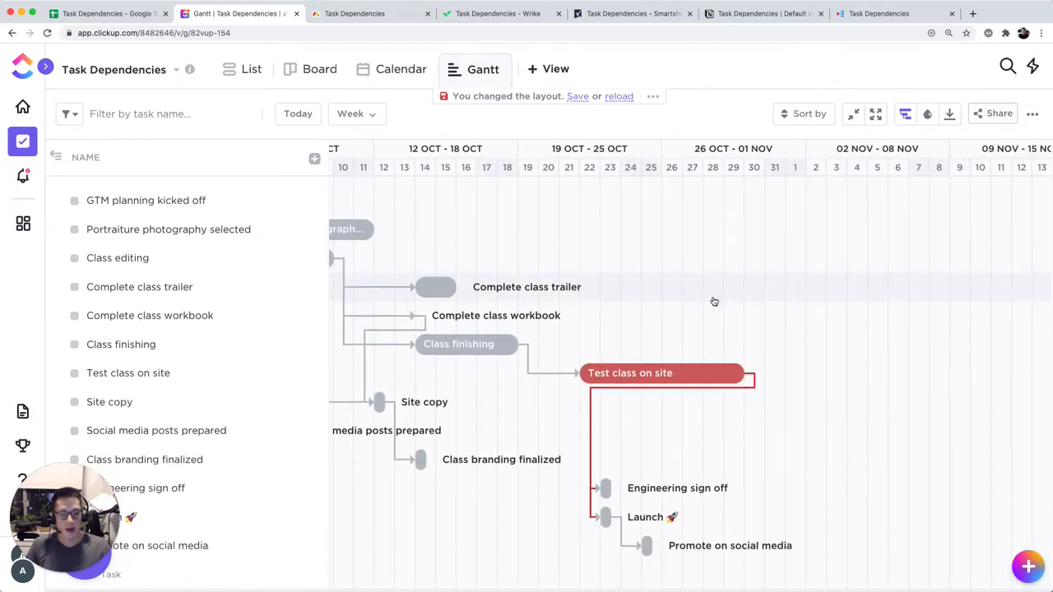
scroll(714, 302, "up", 2)
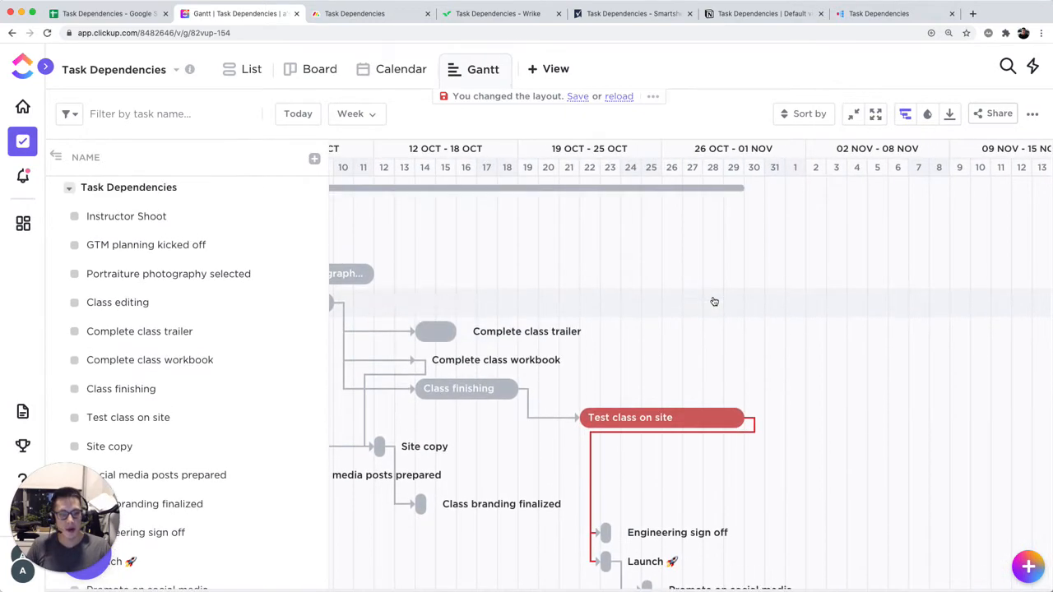
left_click(905, 115)
left_click(1033, 205)
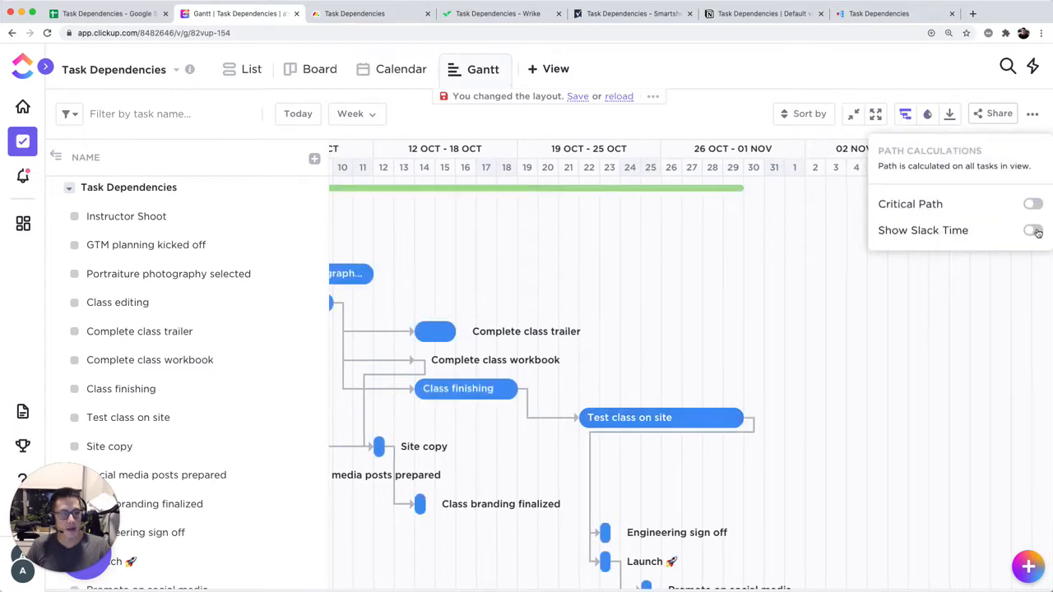
Step: Show slack time on the Gantt chart, examine the slack around each task, and hide it again
left_click(1033, 231)
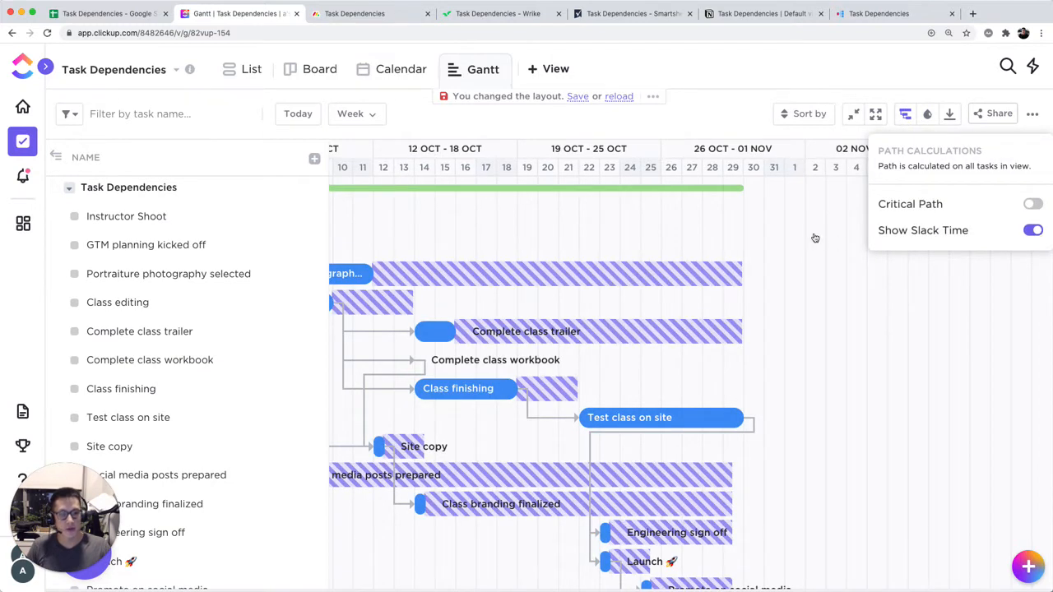
left_click(815, 238)
scroll(815, 237, "left", 8)
scroll(814, 237, "down", 1)
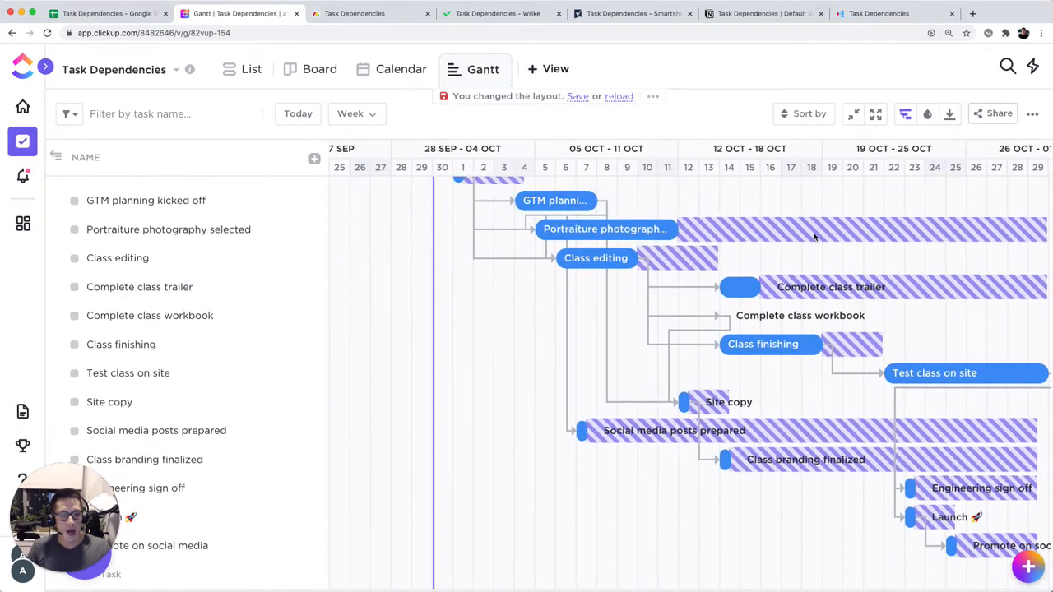
scroll(814, 238, "right", 3)
scroll(576, 235, "right", 3)
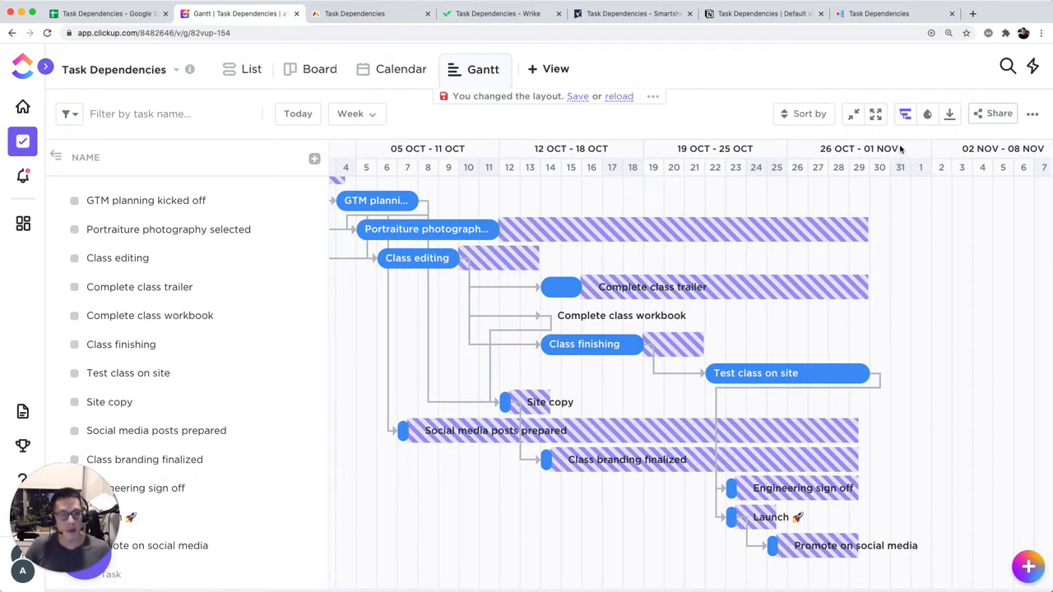
left_click(907, 119)
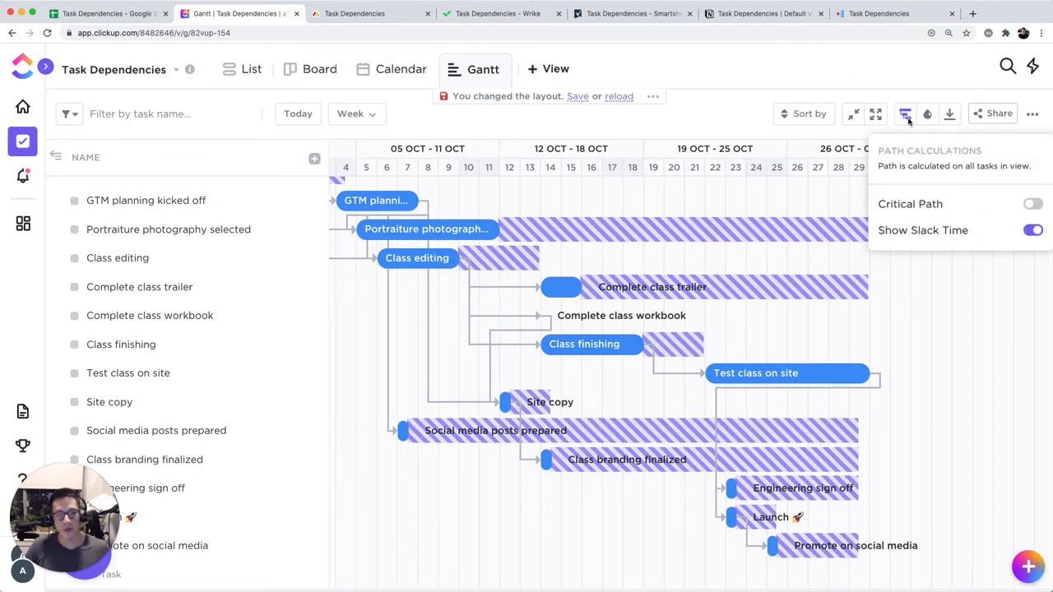
left_click(1038, 233)
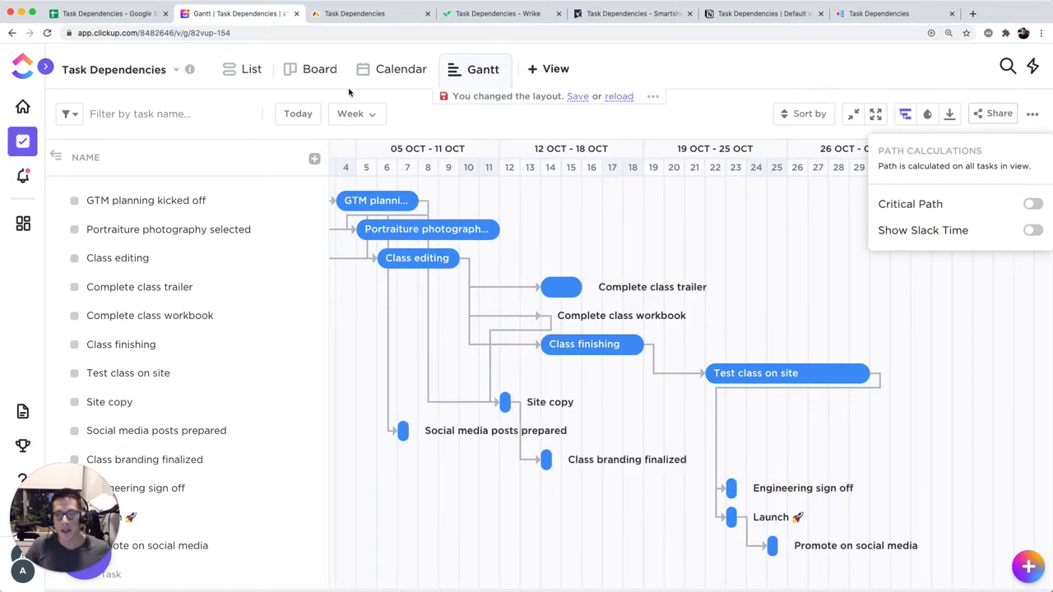
left_click(686, 70)
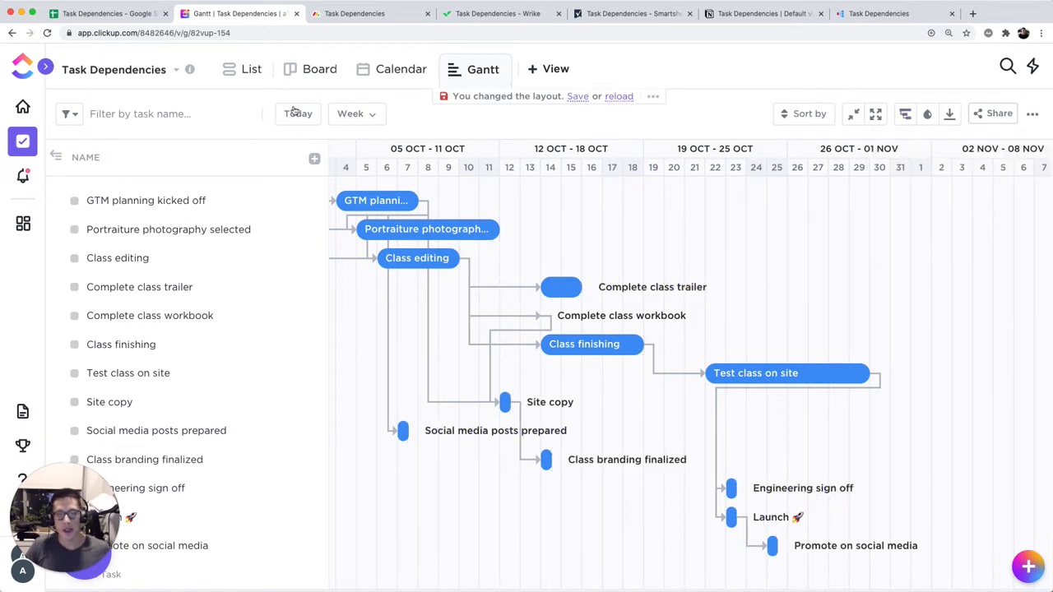
Step: In the List view, try to change the status of Class editing, read the dependency warning, and cancel the change
left_click(260, 73)
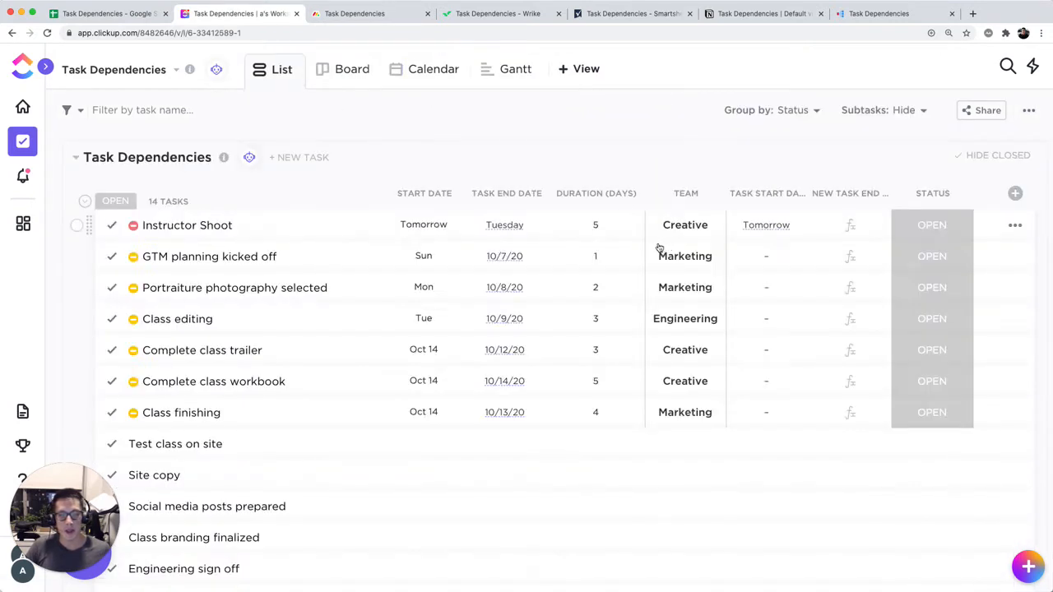
scroll(662, 247, "down", 1)
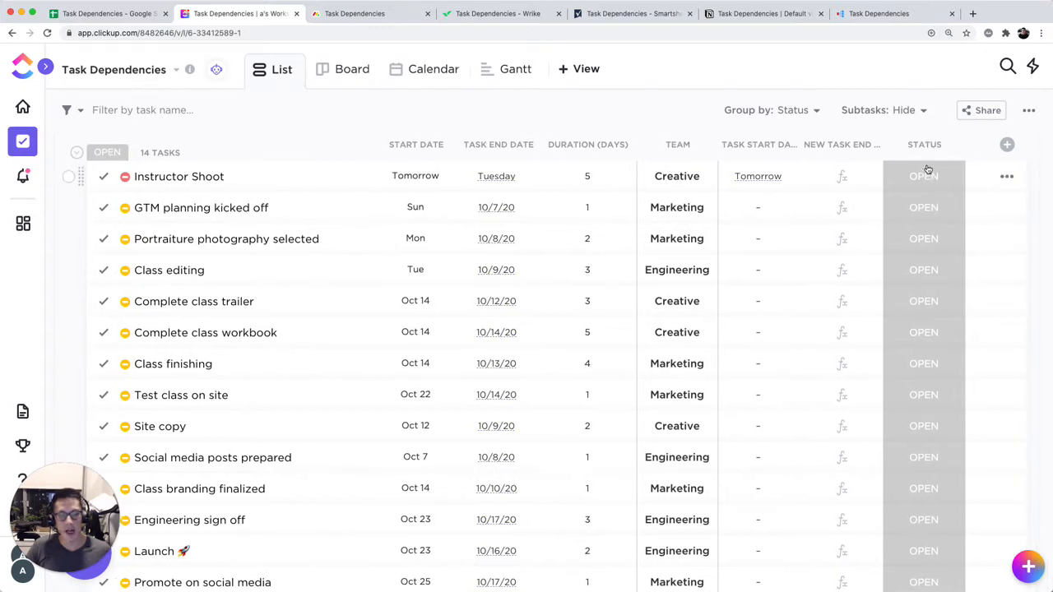
scroll(244, 352, "down", 1)
scroll(722, 301, "up", 2)
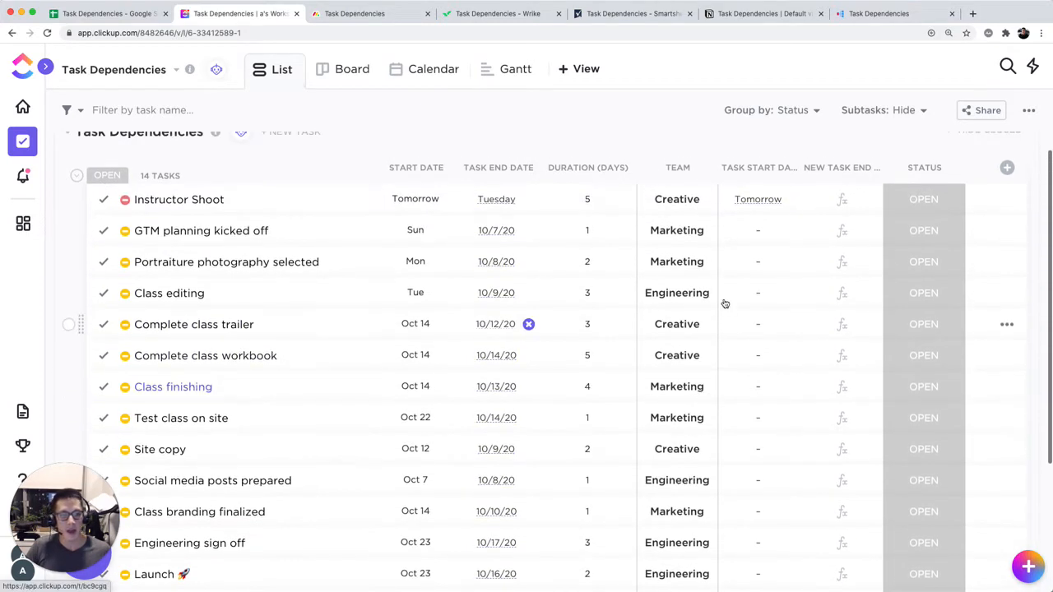
left_click(924, 296)
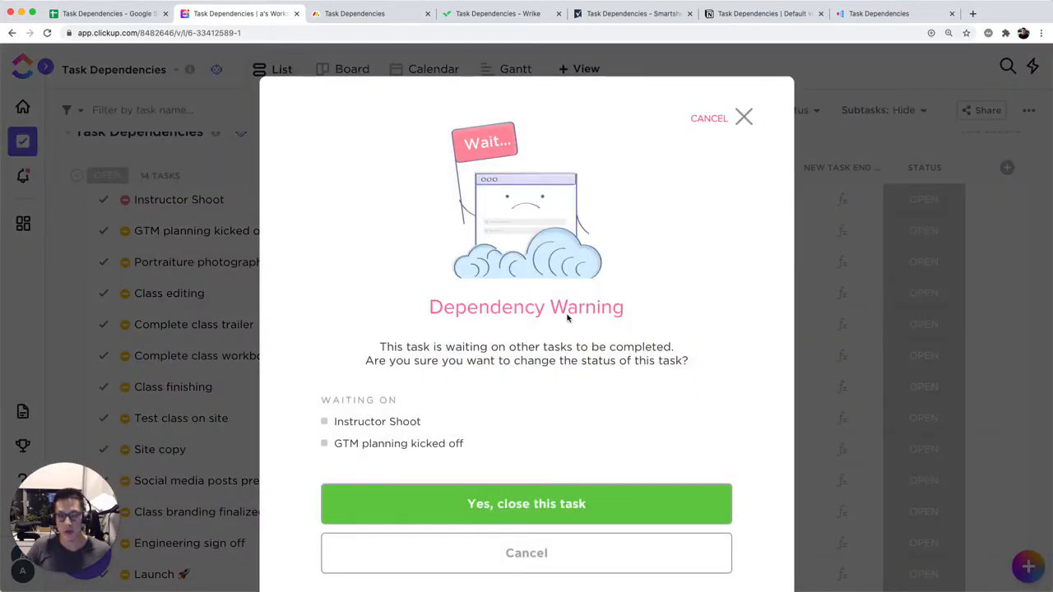
left_click(744, 117)
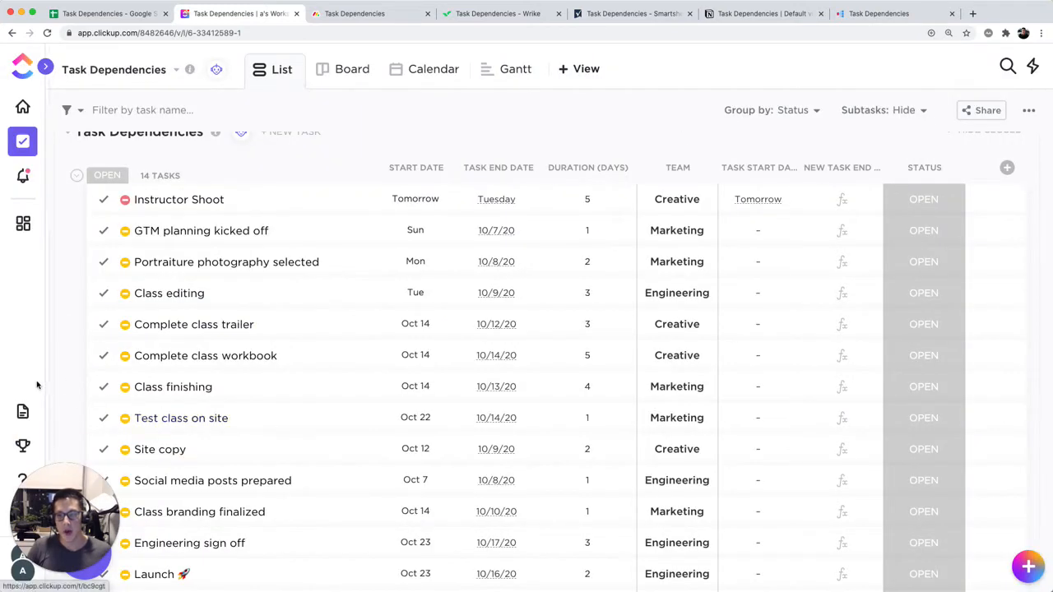
Step: Find the Dependency Warning ClickApp in the workspace settings, check what disabling it prompts, cancel, and return to the task list
mouse_move(37, 384)
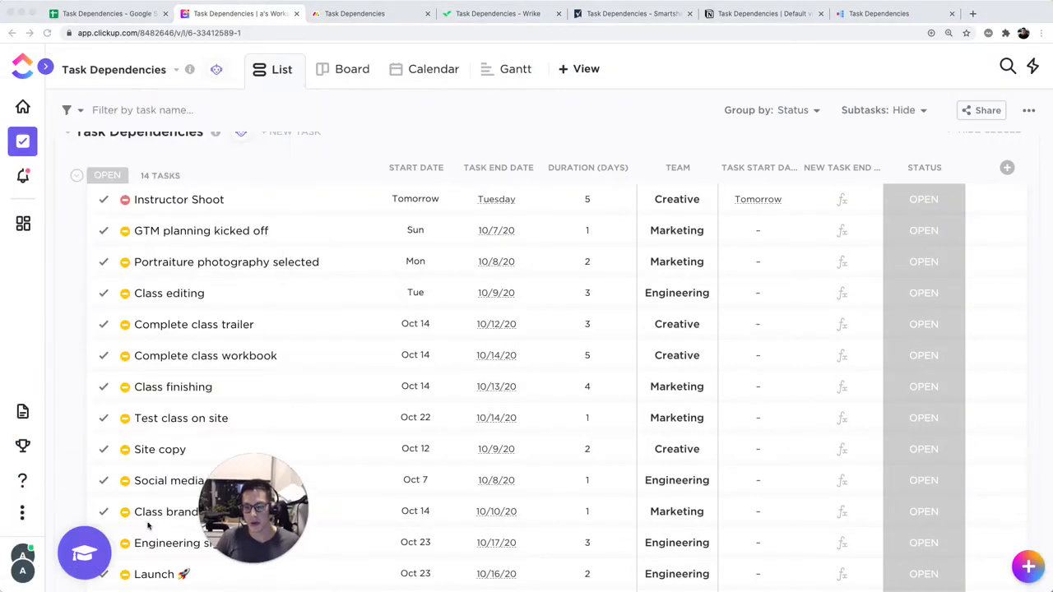
left_click(25, 557)
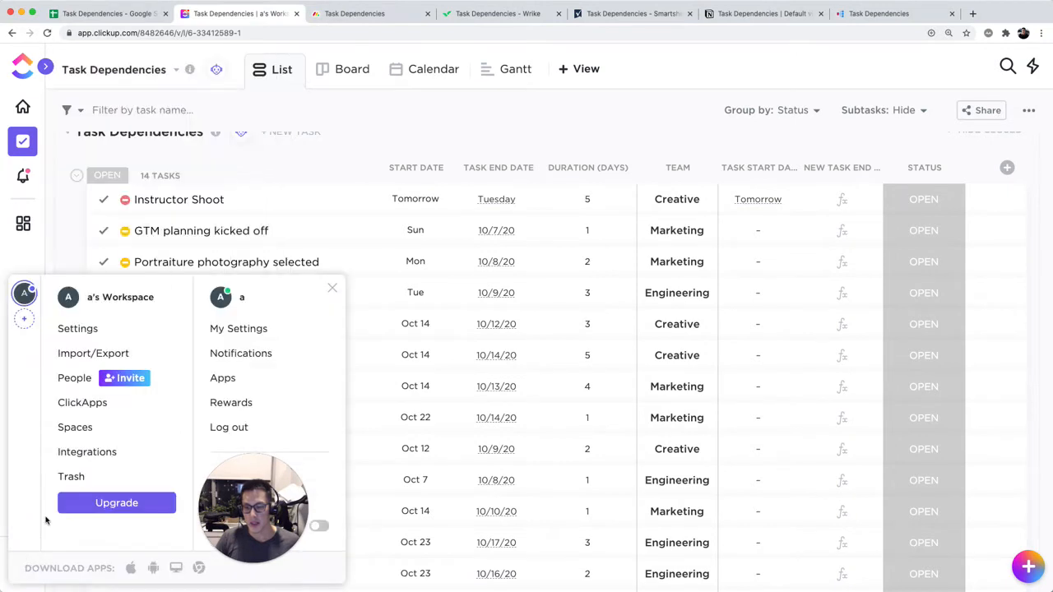
left_click(101, 403)
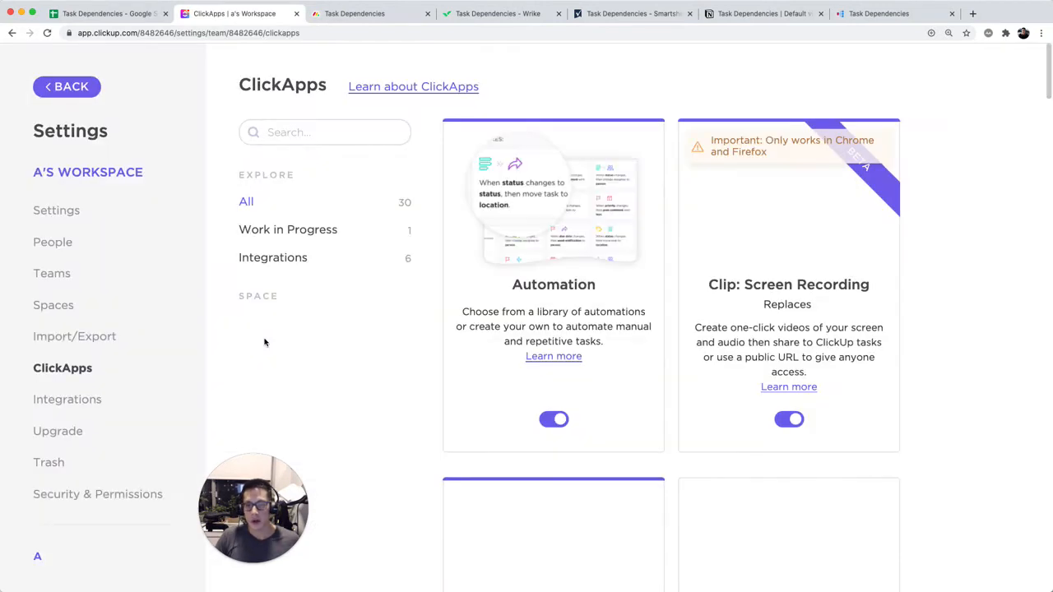
scroll(820, 279, "down", 10)
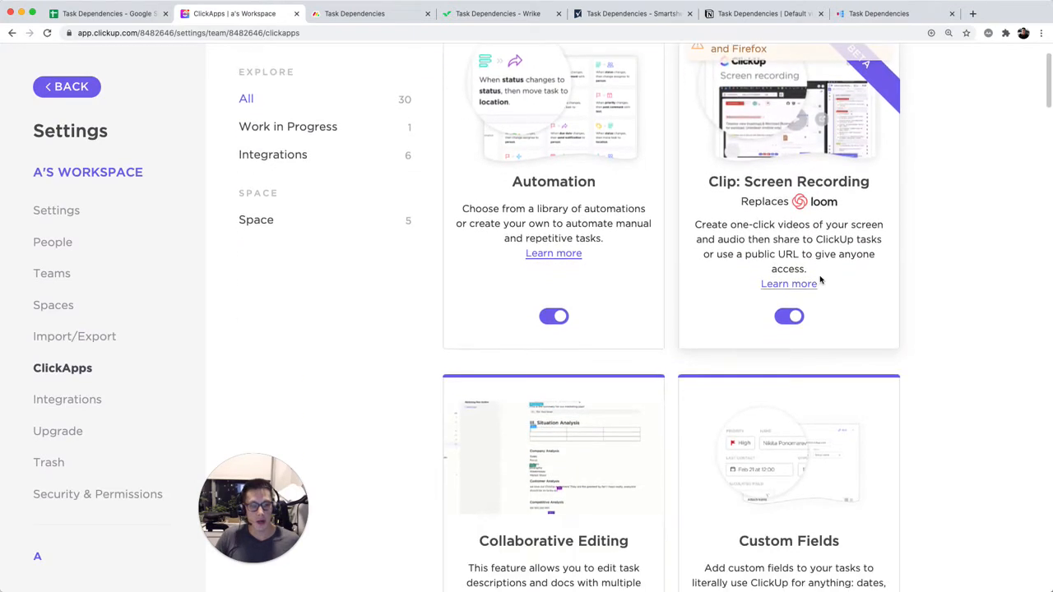
scroll(820, 282, "down", 4)
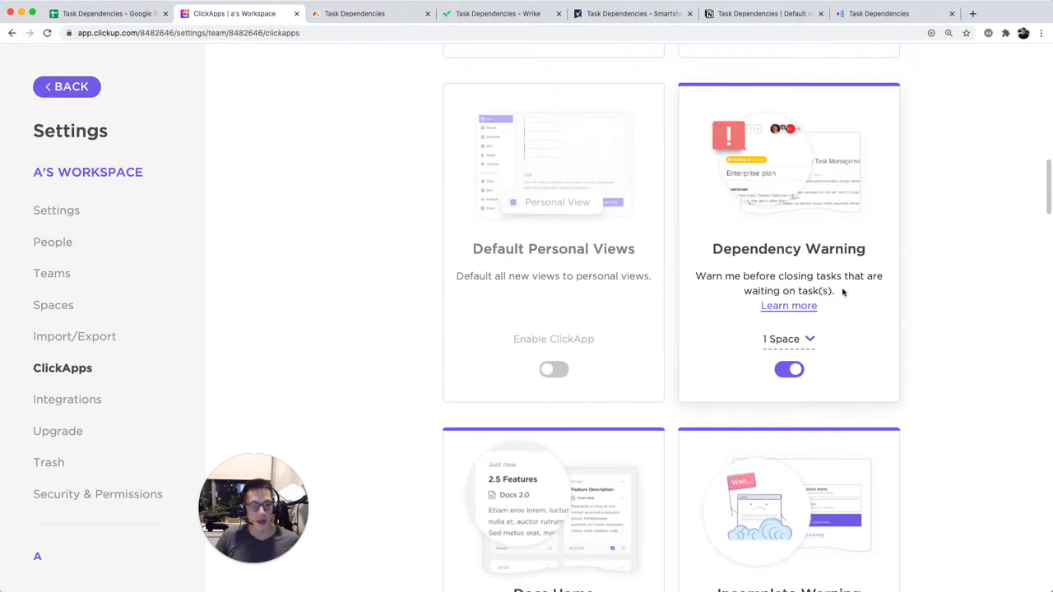
left_click(795, 370)
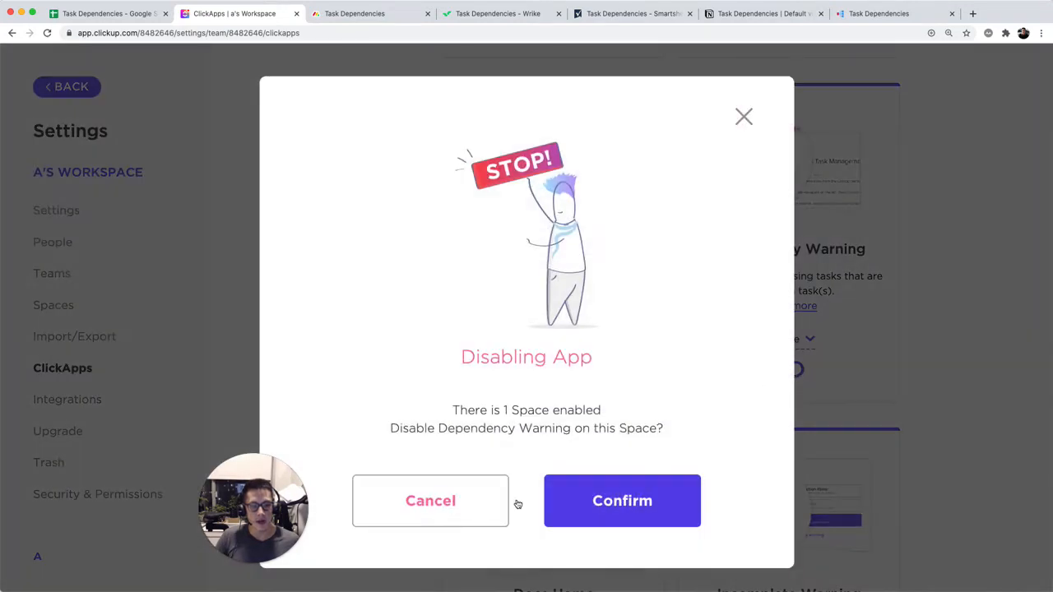
left_click(437, 524)
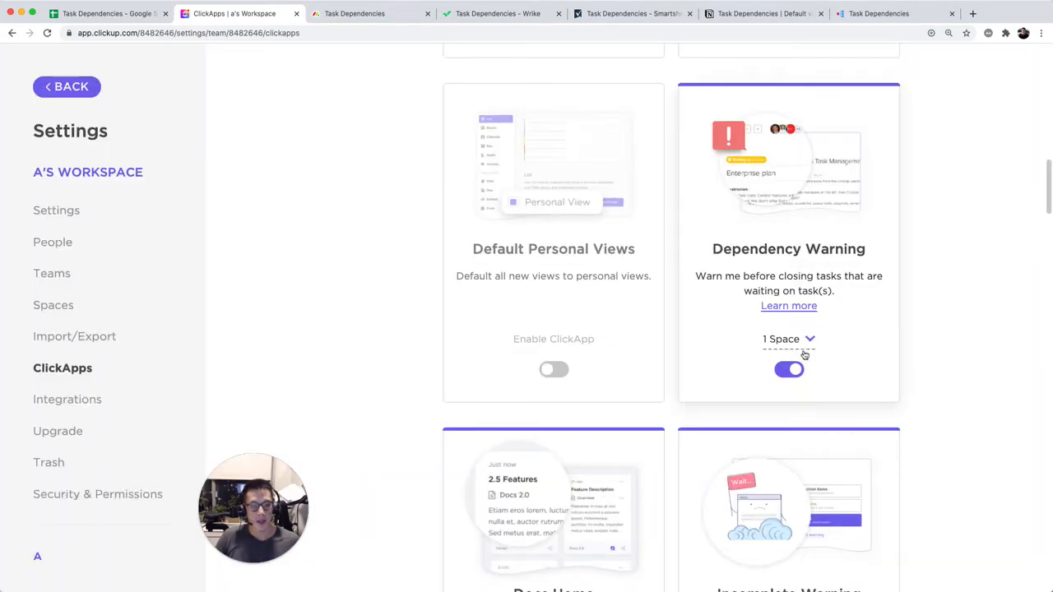
left_click_drag(283, 483, 96, 508)
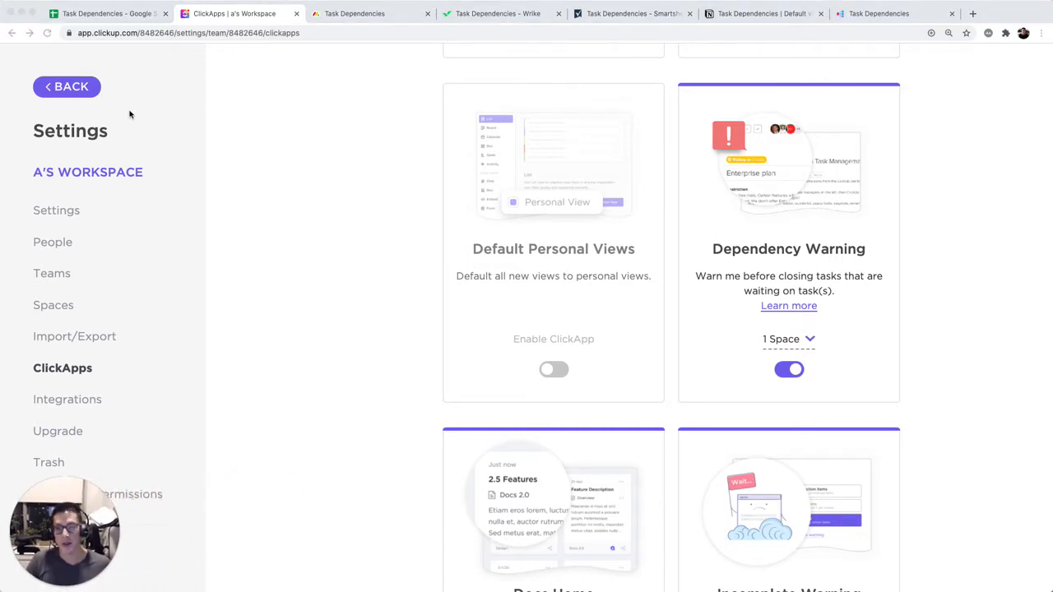
left_click(70, 87)
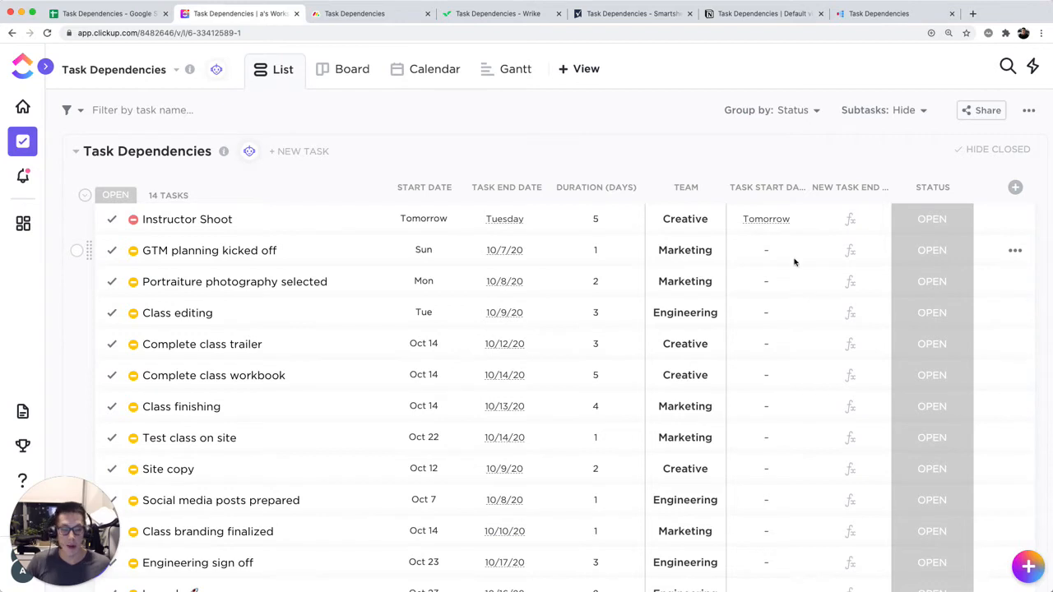
Step: Look over the tasks and dates in the List view and reopen the Gantt view
scroll(446, 305, "down", 2)
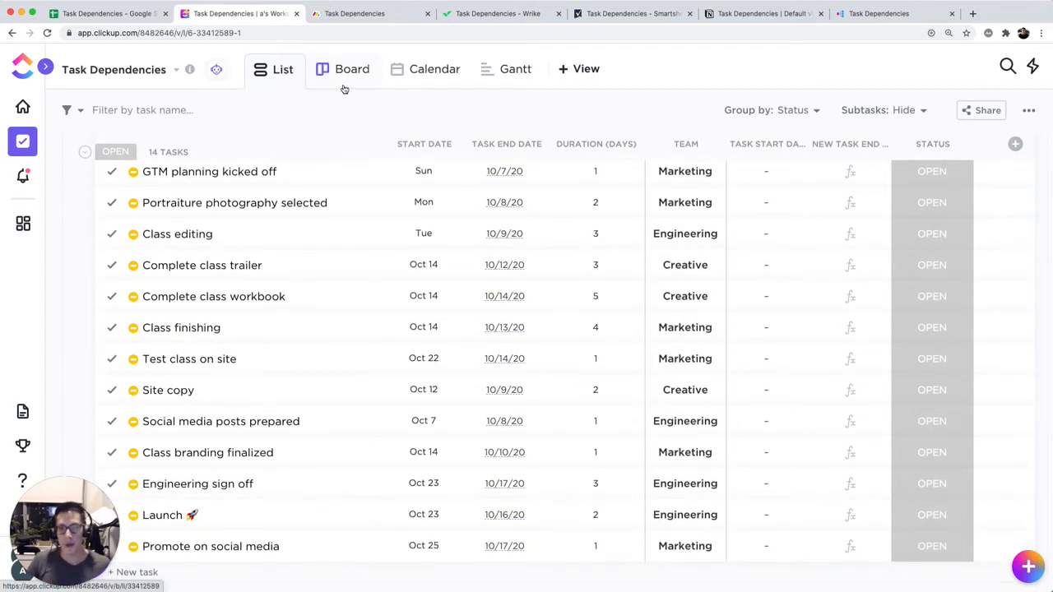
left_click(429, 76)
left_click(462, 74)
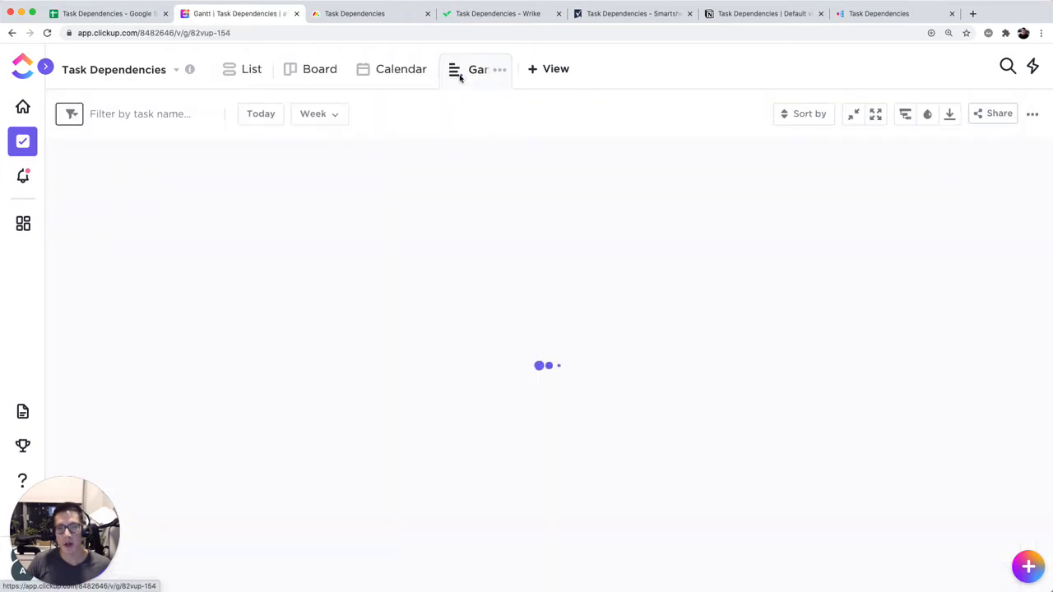
Step: Switch to the monday.com Task Dependencies board and examine its task dates, Dependency, Calc Start Date, and dependent date columns
left_click(388, 20)
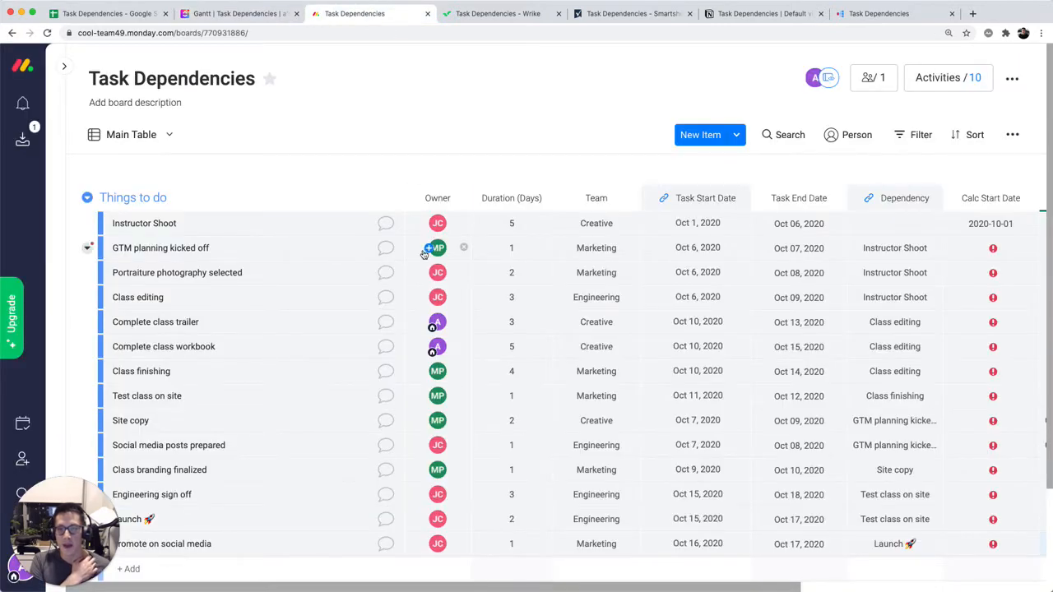
scroll(285, 279, "down", 3)
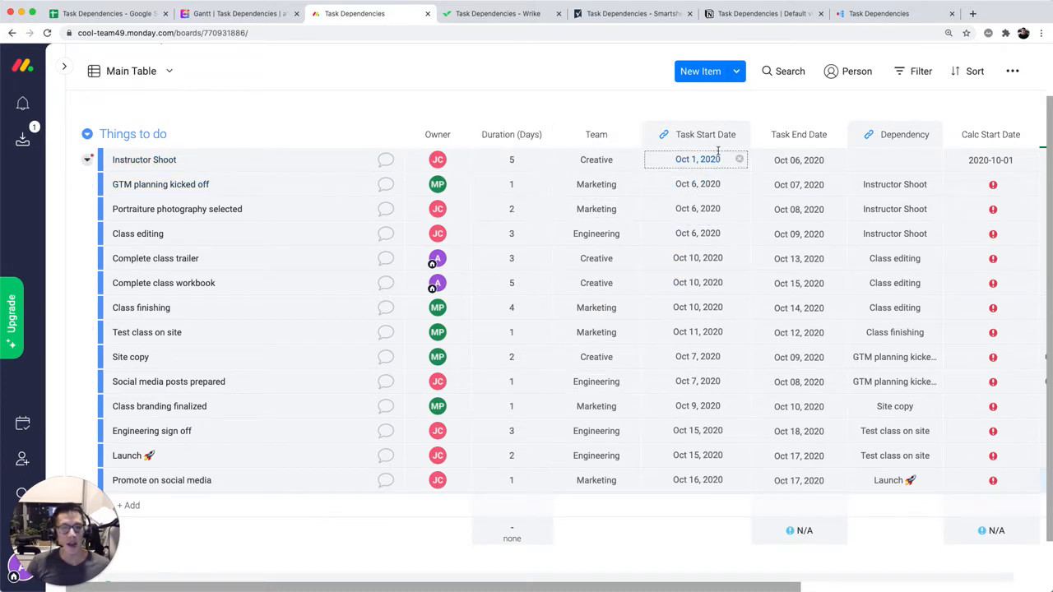
scroll(794, 265, "right", 3)
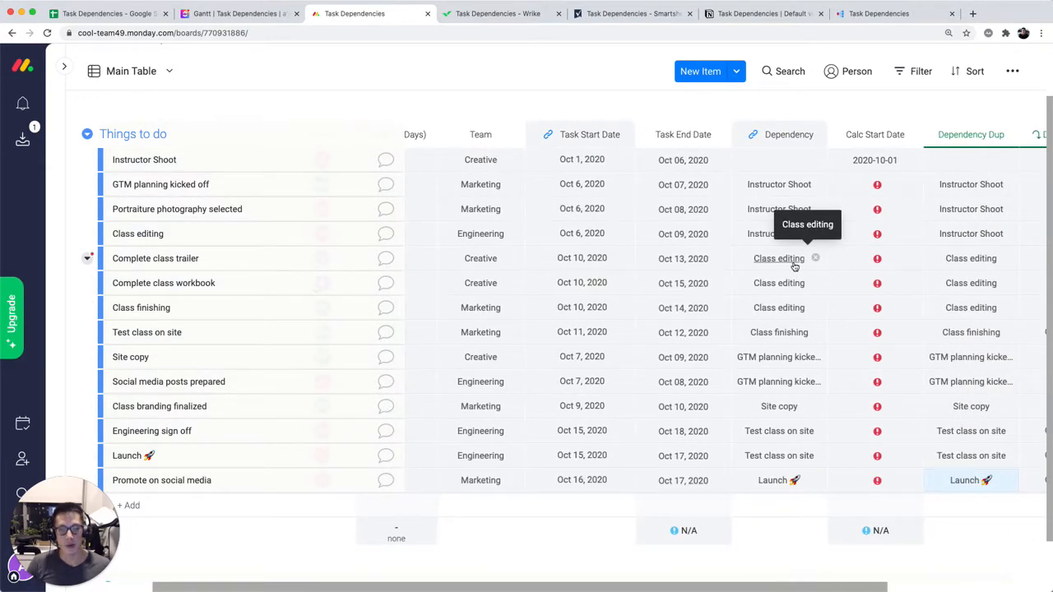
scroll(794, 266, "right", 2)
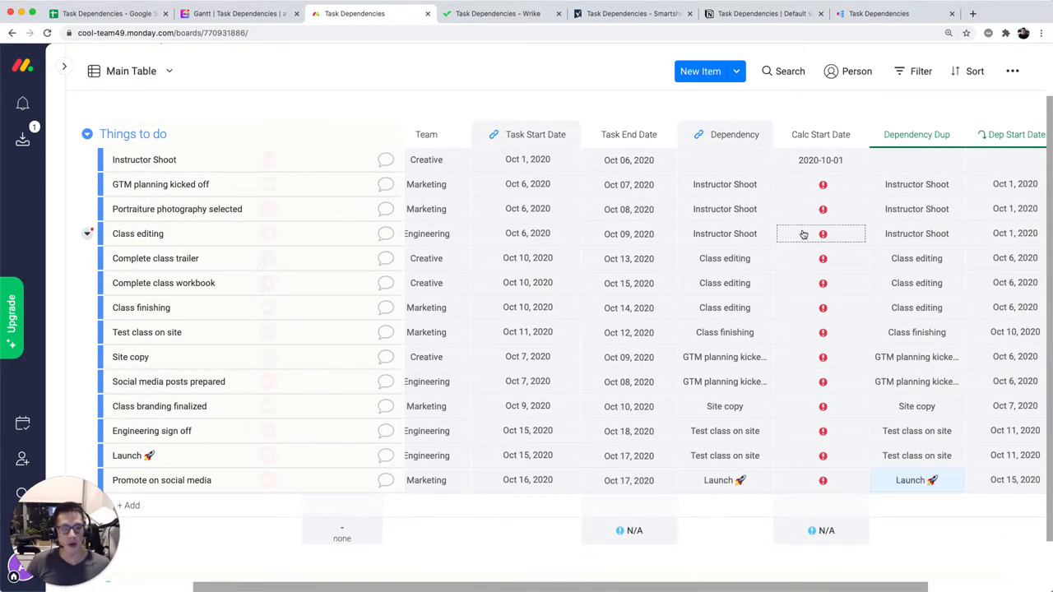
scroll(802, 235, "right", 3)
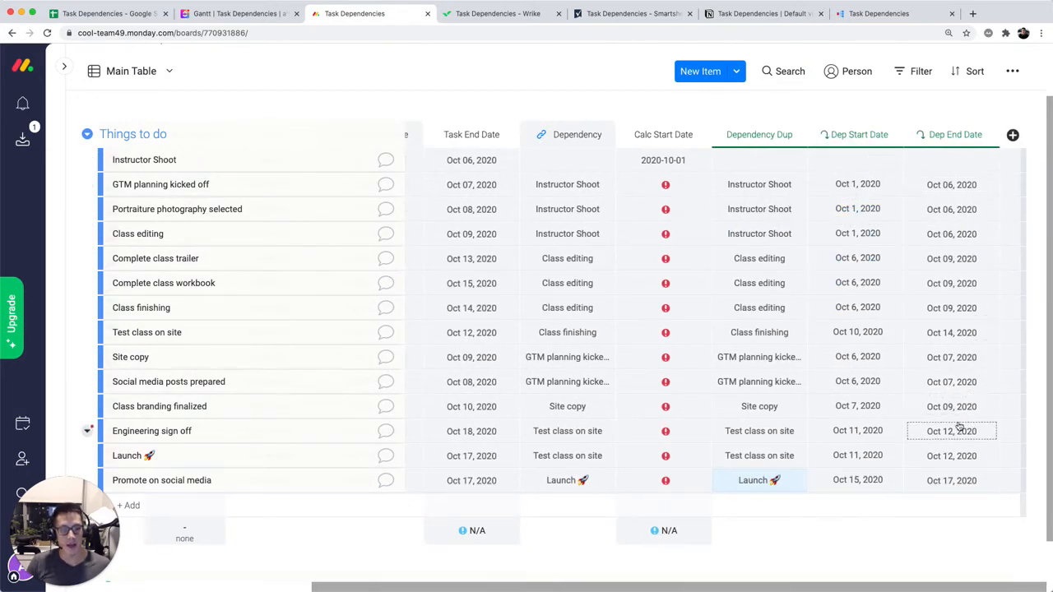
scroll(727, 359, "left", 5)
scroll(728, 359, "left", 4)
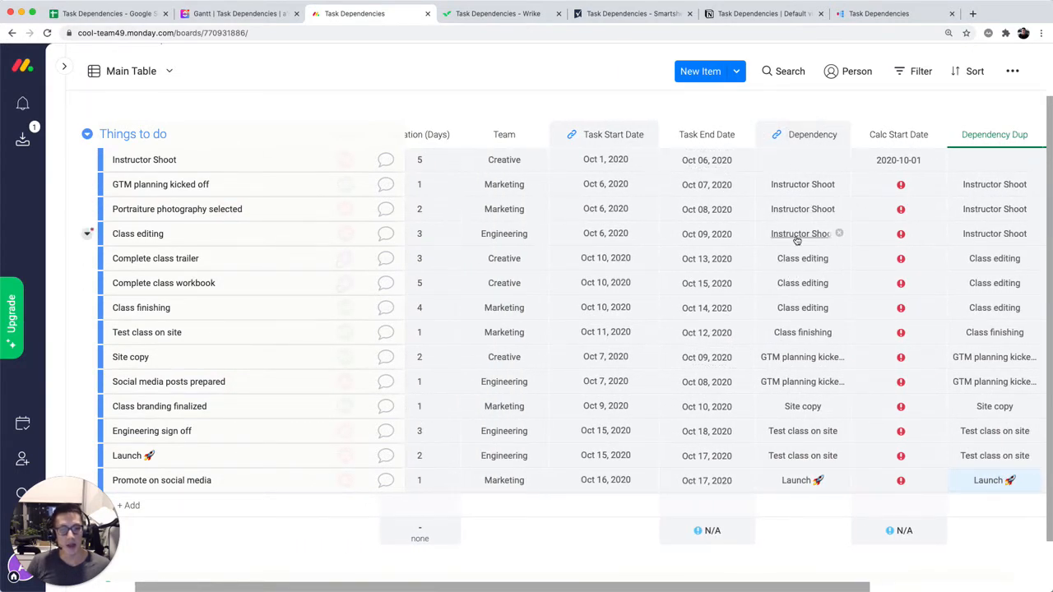
Step: Review which date column the Dependency column's setup uses, and close the dialog without connecting columns
left_click(840, 136)
left_click(790, 155)
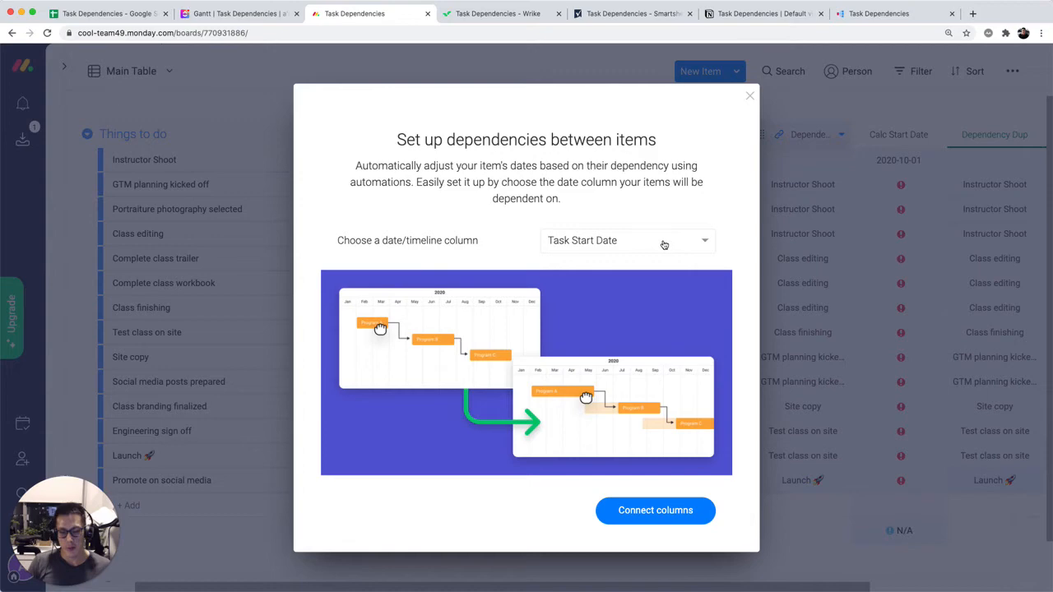
left_click(750, 98)
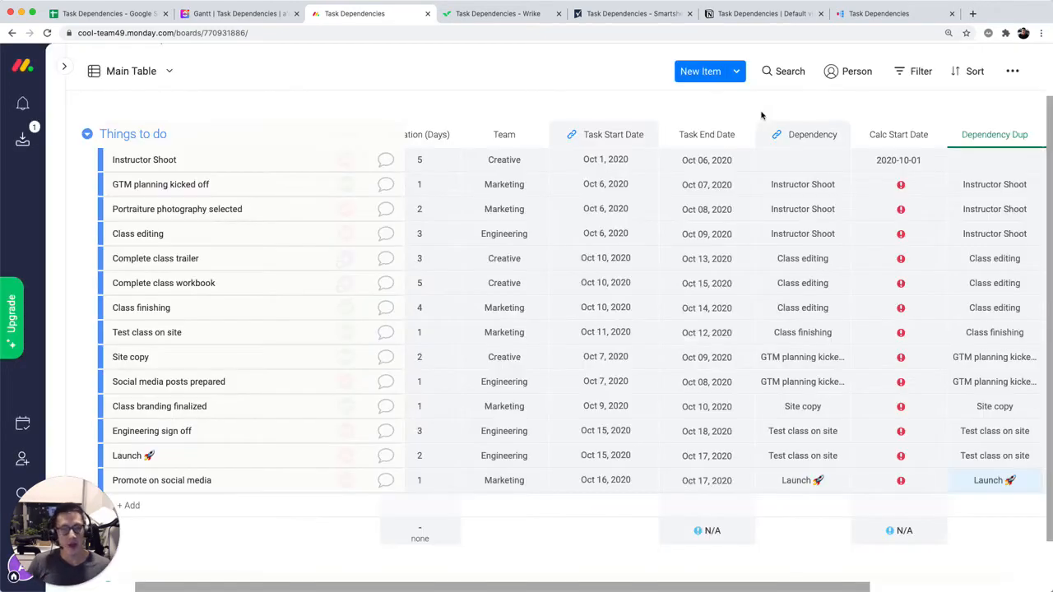
Step: Try to clear the dependency of GTM planning kicked off, and view the linked Instructor Shoot item's details before closing them
left_click(840, 189)
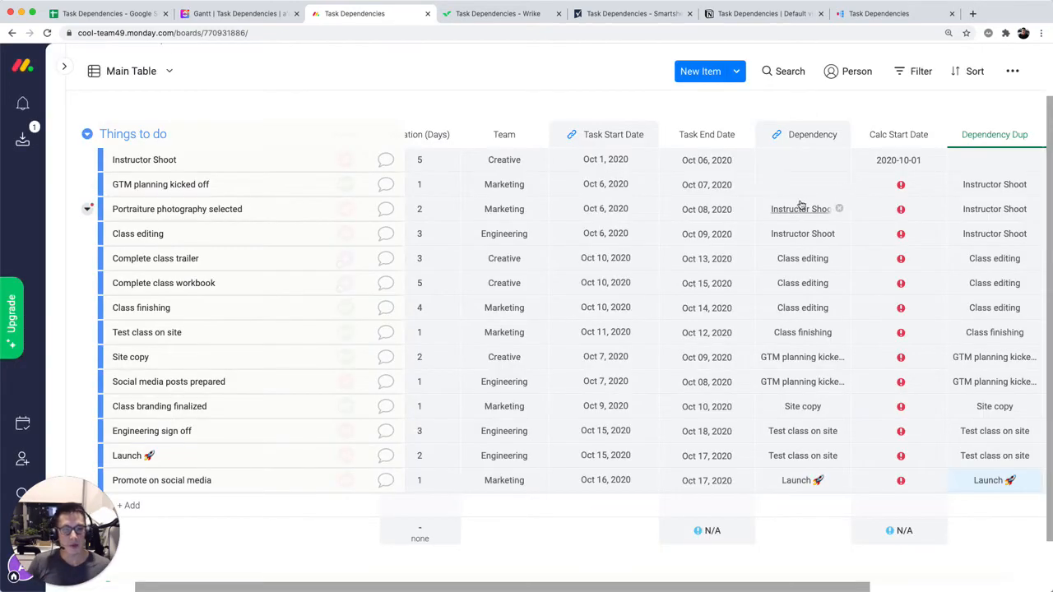
left_click(804, 189)
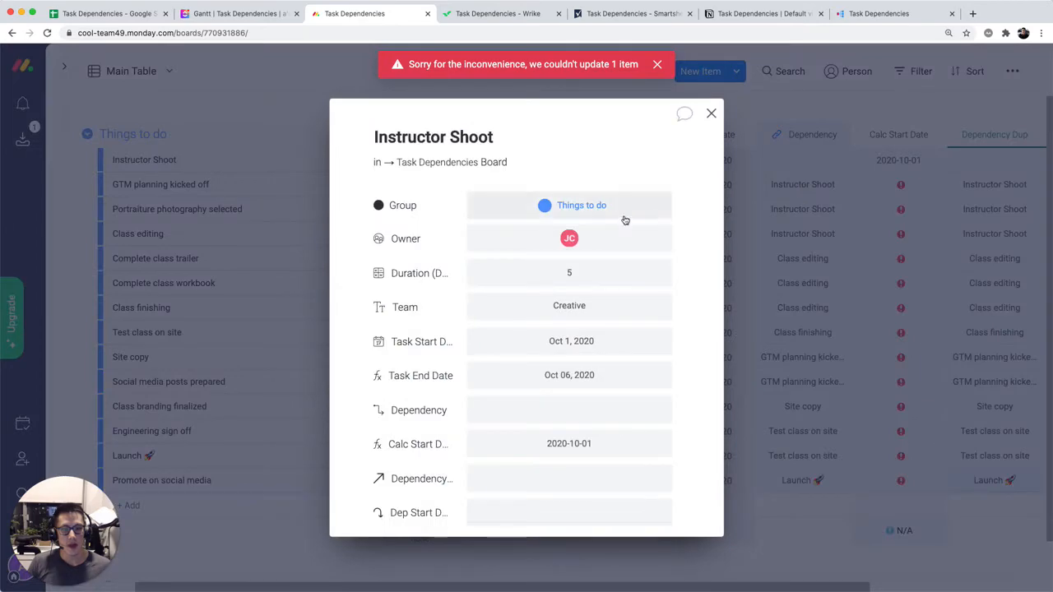
left_click(712, 116)
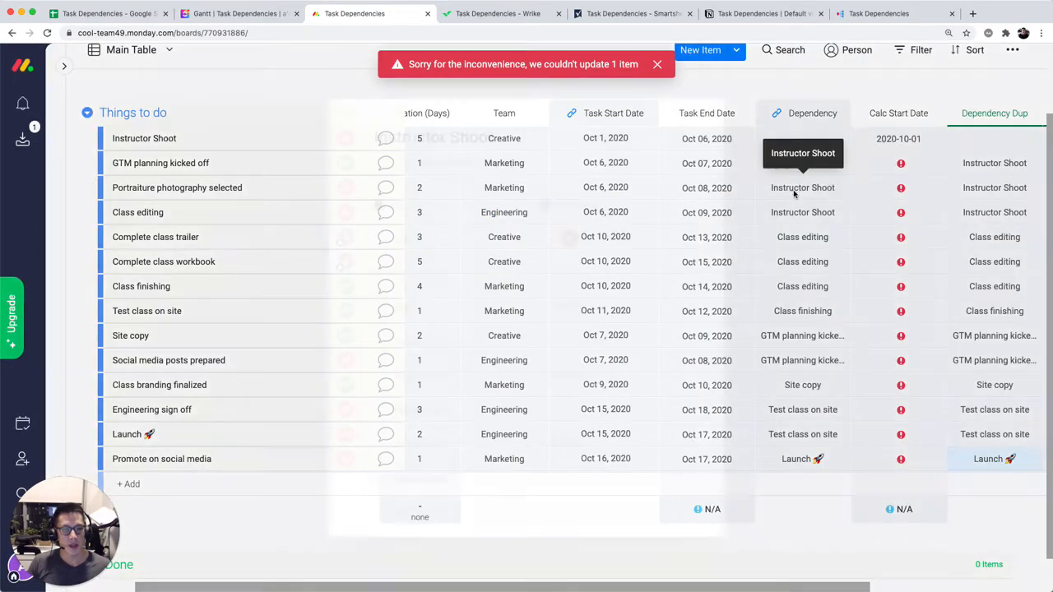
left_click(797, 186)
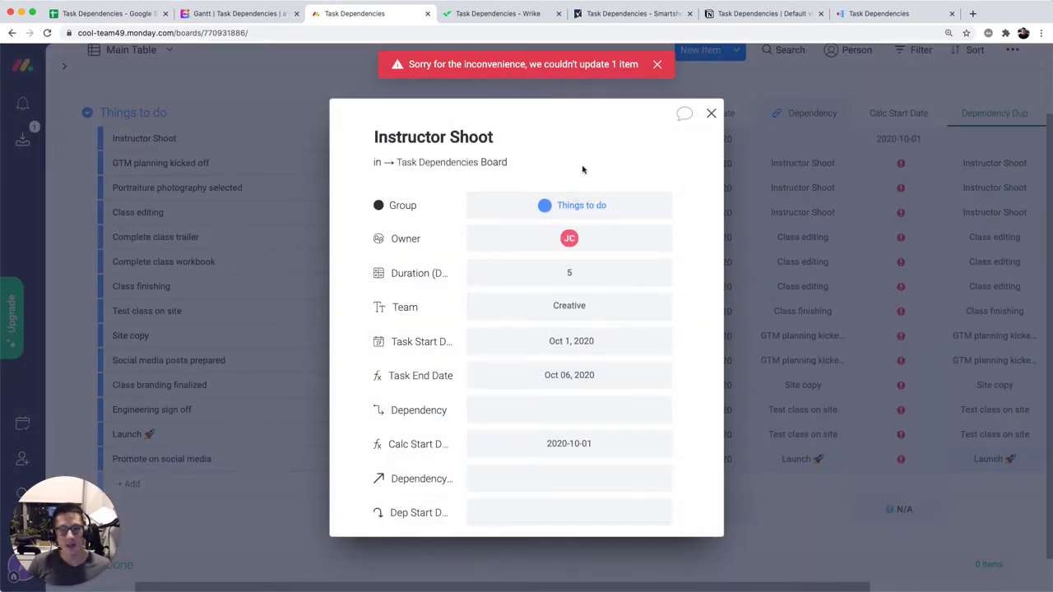
left_click(710, 114)
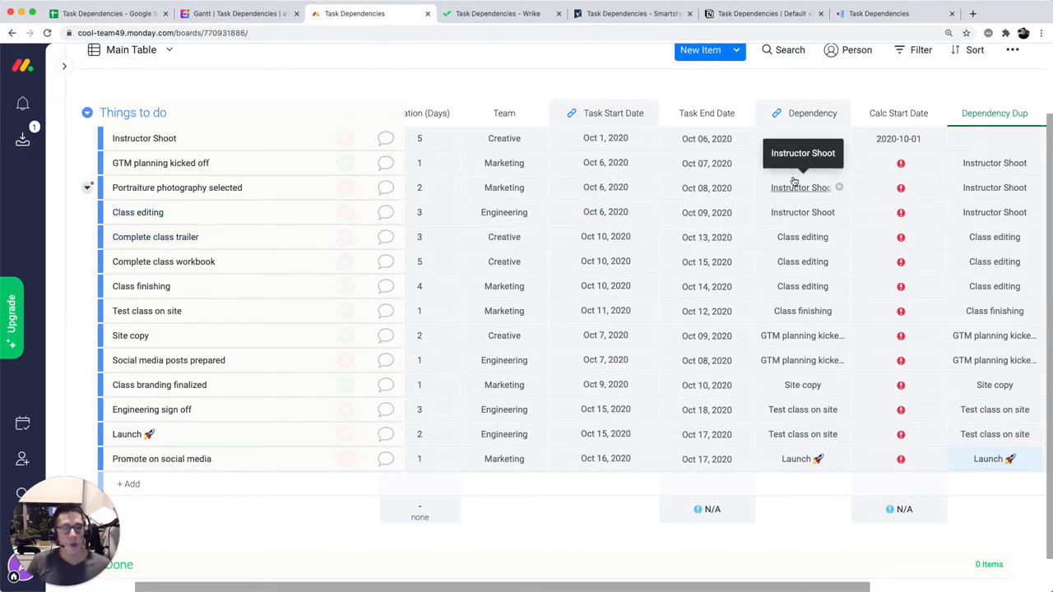
Step: Compare the date and dependency columns, check which board the Dependency Dup column is linked to, and close its settings
scroll(791, 185, "right", 1)
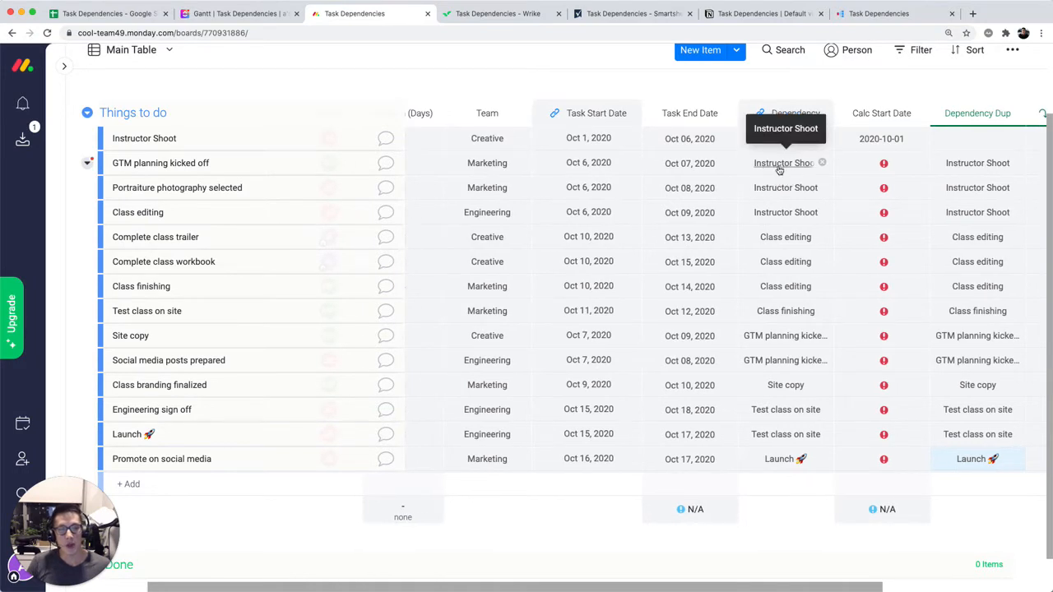
scroll(786, 170, "left", 1)
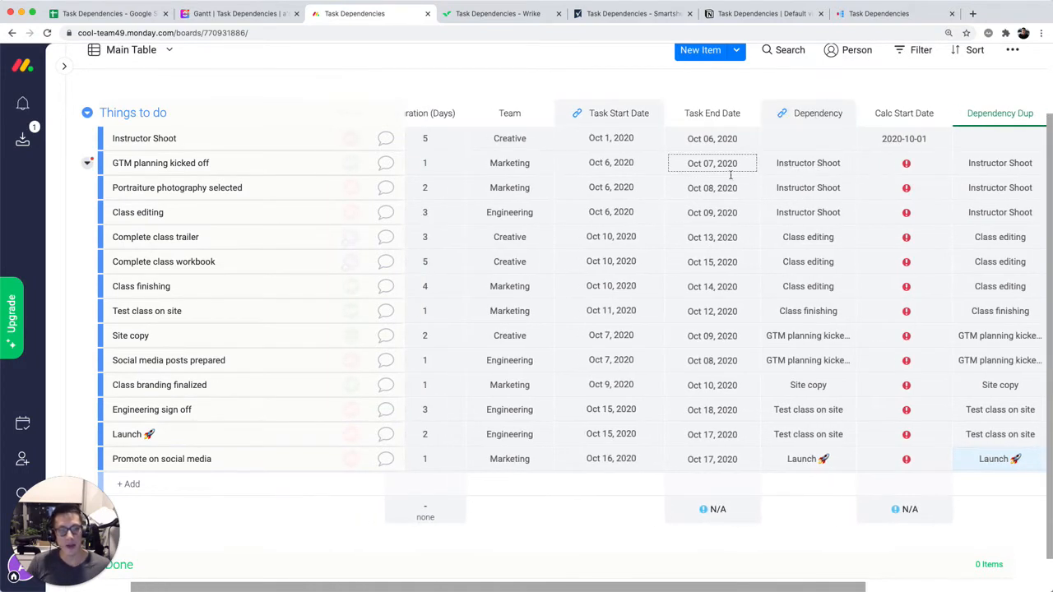
scroll(757, 168, "left", 2)
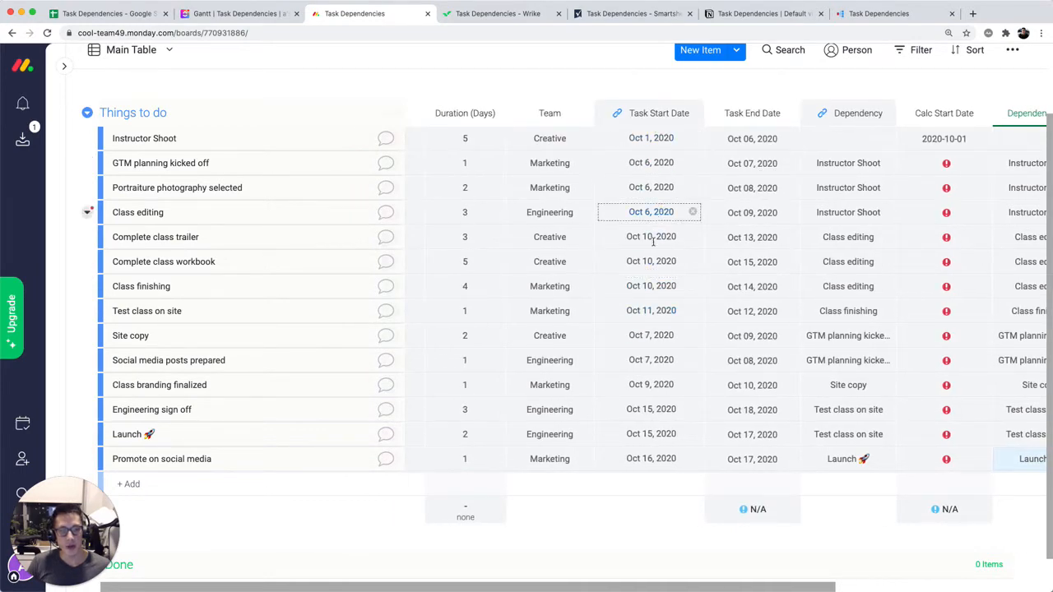
scroll(678, 214, "right", 10)
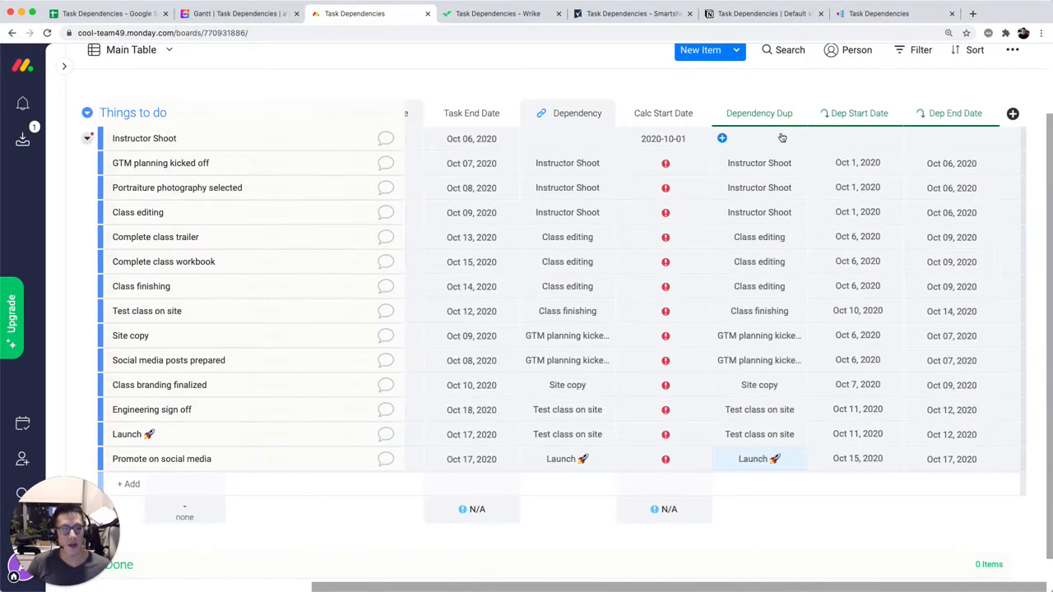
left_click(796, 114)
left_click(764, 141)
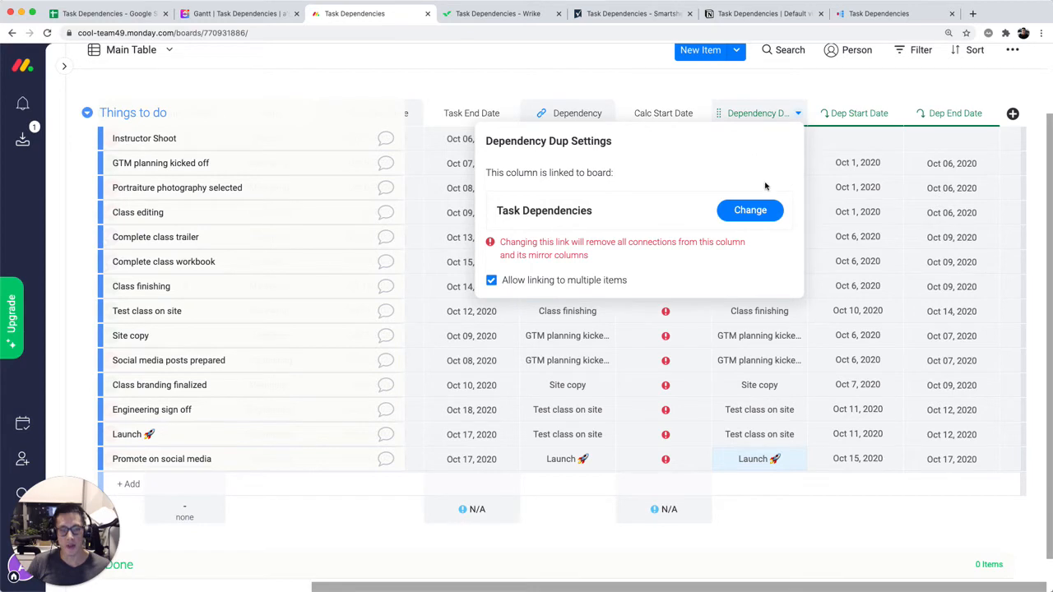
left_click(794, 120)
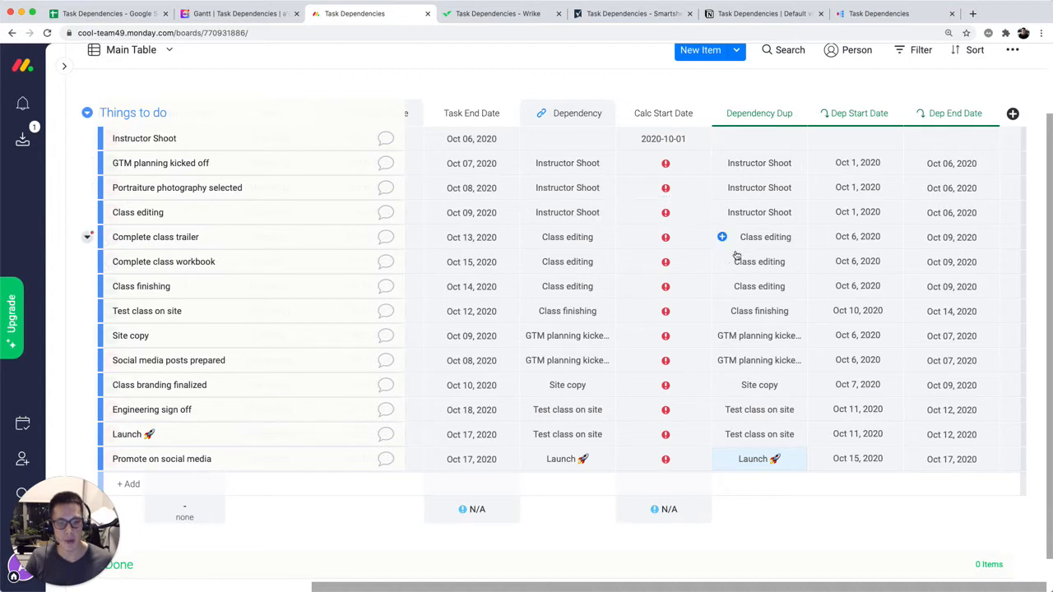
Step: Review which linked and mirrored columns the Dep Start Date and Dep End Date columns use, and close their settings unchanged
left_click(893, 113)
left_click(871, 140)
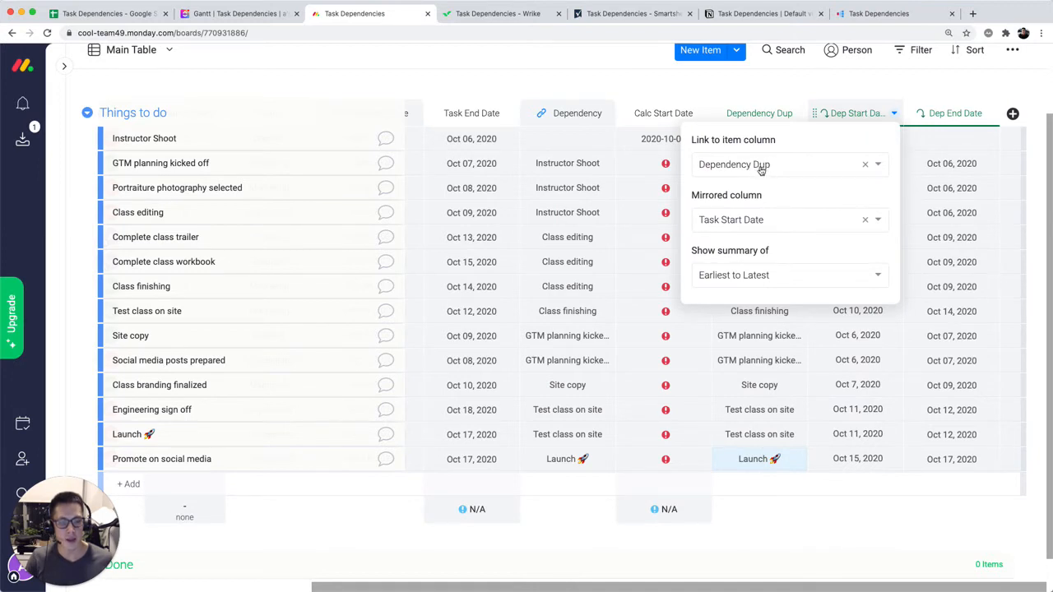
left_click(874, 224)
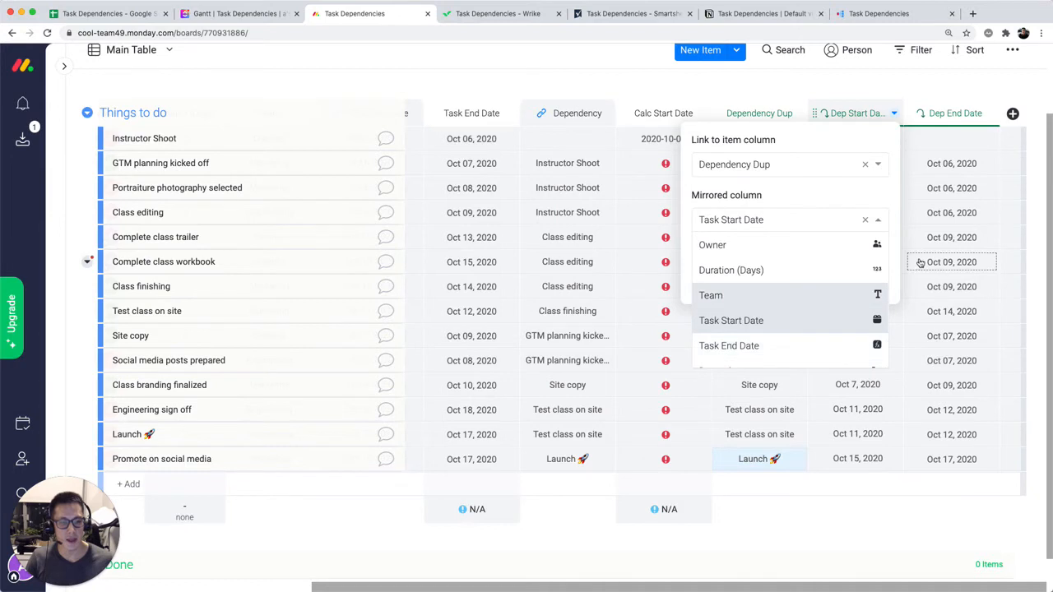
left_click(879, 221)
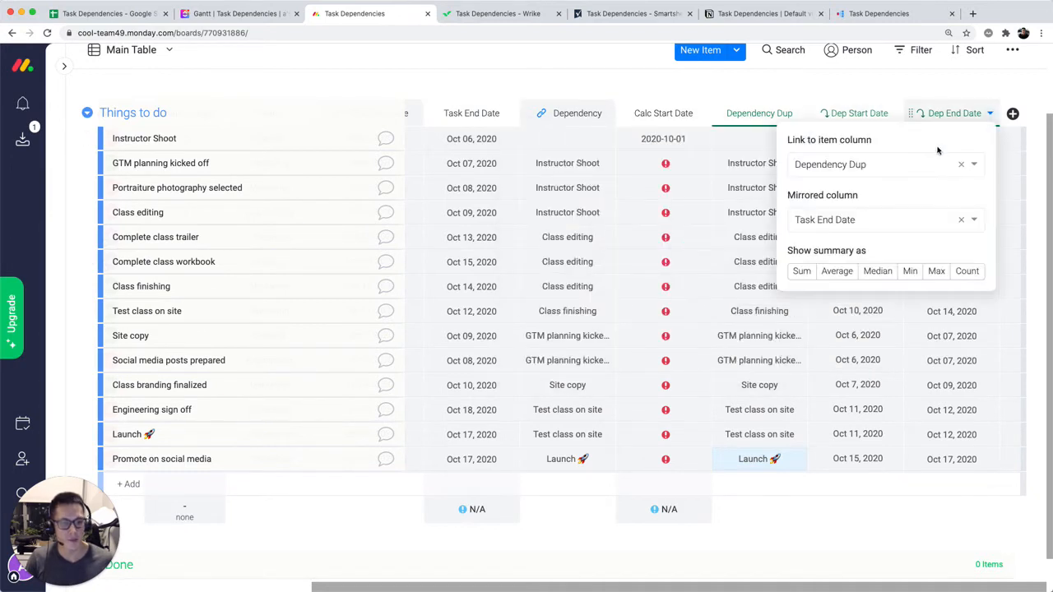
left_click(724, 261)
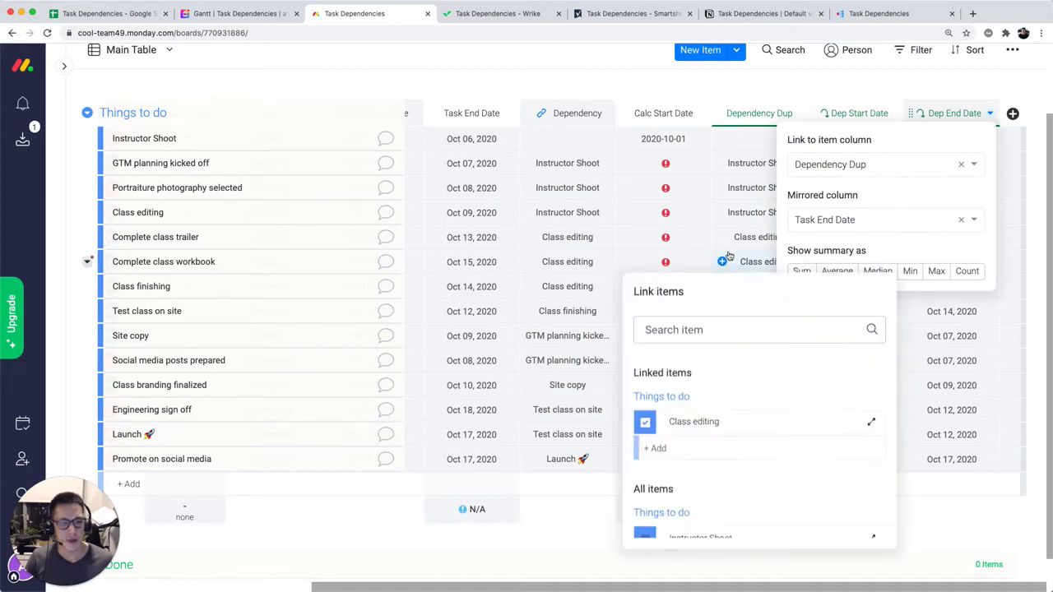
left_click(853, 162)
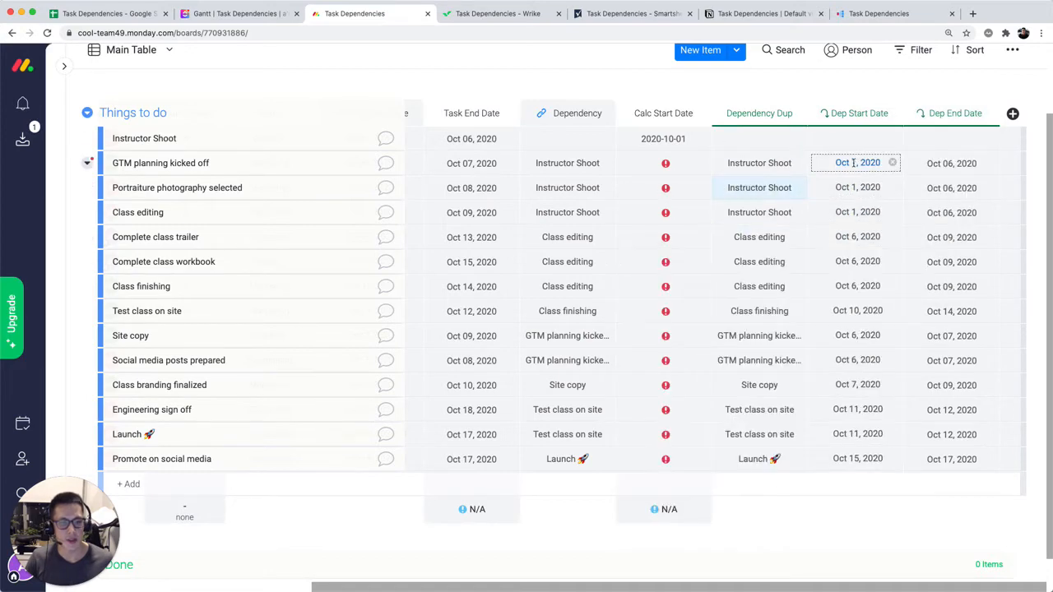
Step: Compare the task dates, Dependency, Dependency Dup and dependent date columns for the Portraiture photography selected row
scroll(812, 221, "left", 1)
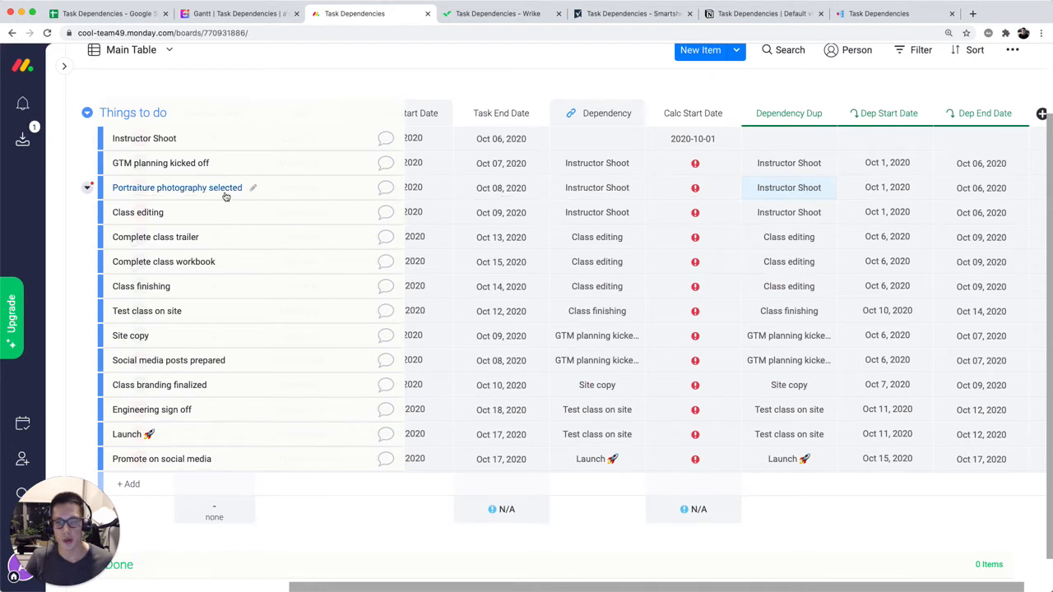
scroll(822, 198, "right", 1)
left_click(971, 190)
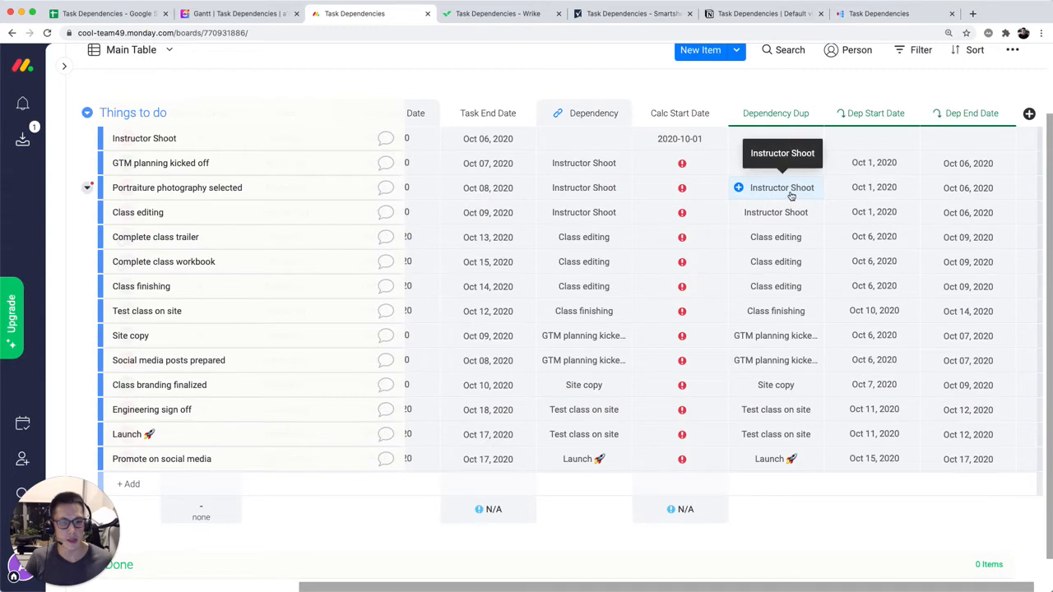
scroll(726, 202, "left", 5)
scroll(726, 204, "left", 2)
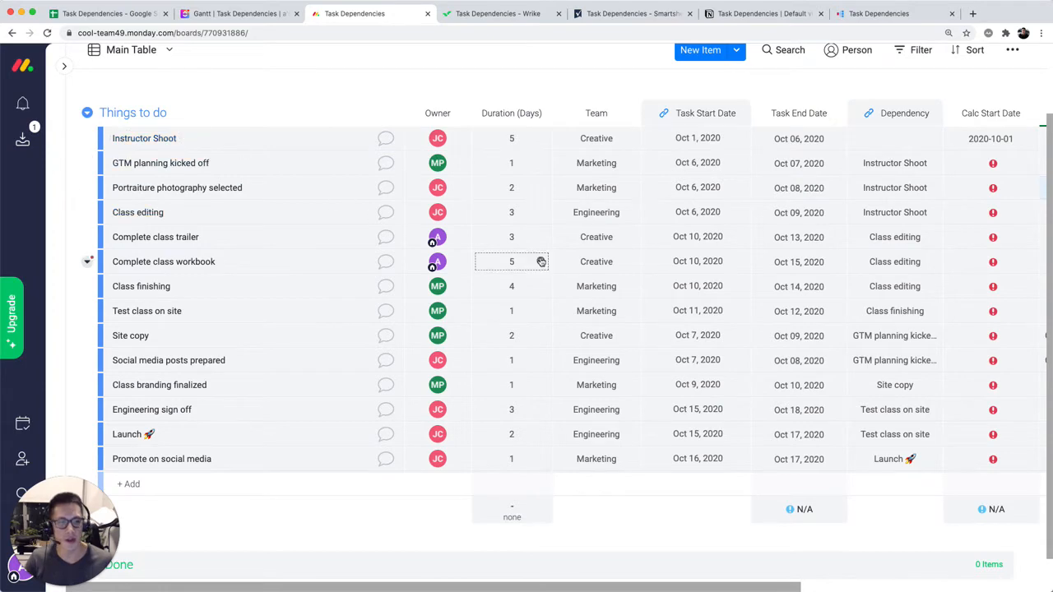
scroll(539, 261, "right", 3)
scroll(539, 260, "right", 2)
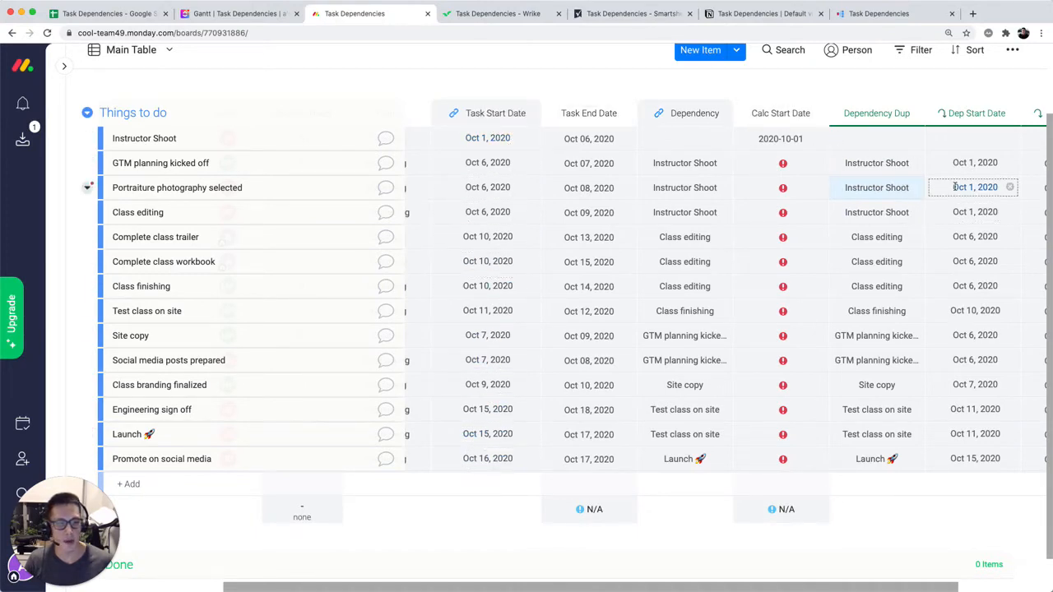
scroll(954, 187, "right", 1)
scroll(955, 187, "right", 2)
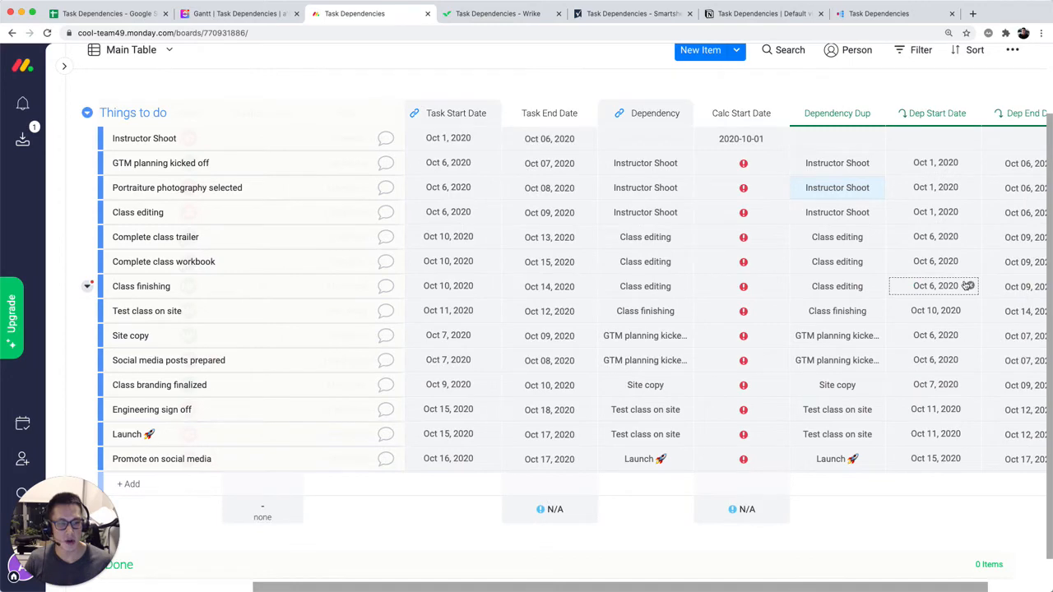
Step: Switch to the Google Sheets tracker and inspect the Task Start Date and Dep End Date formulas for Portraiture photography selected
left_click(109, 15)
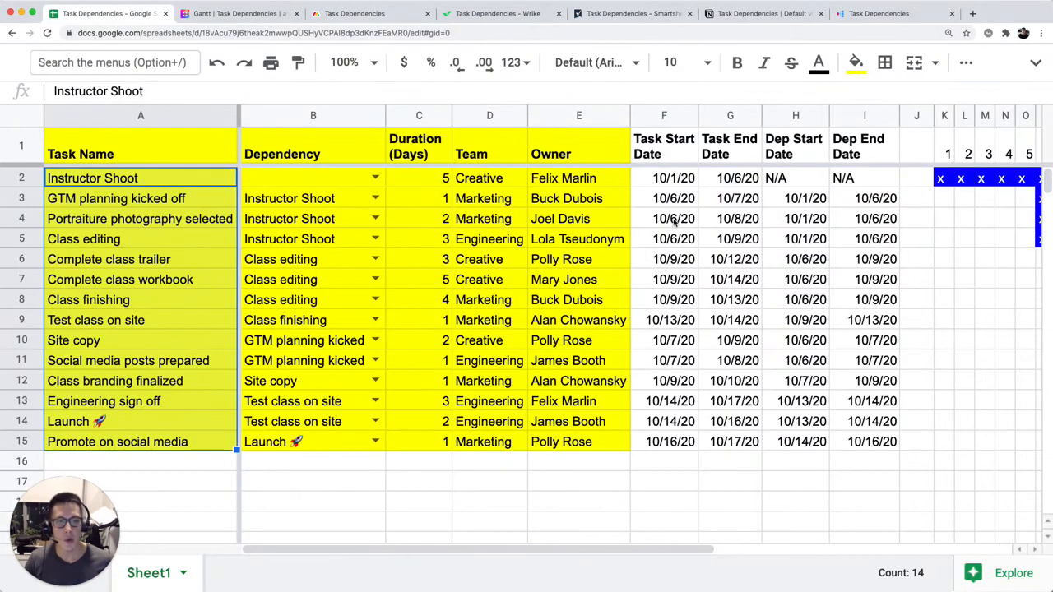
left_click(674, 219)
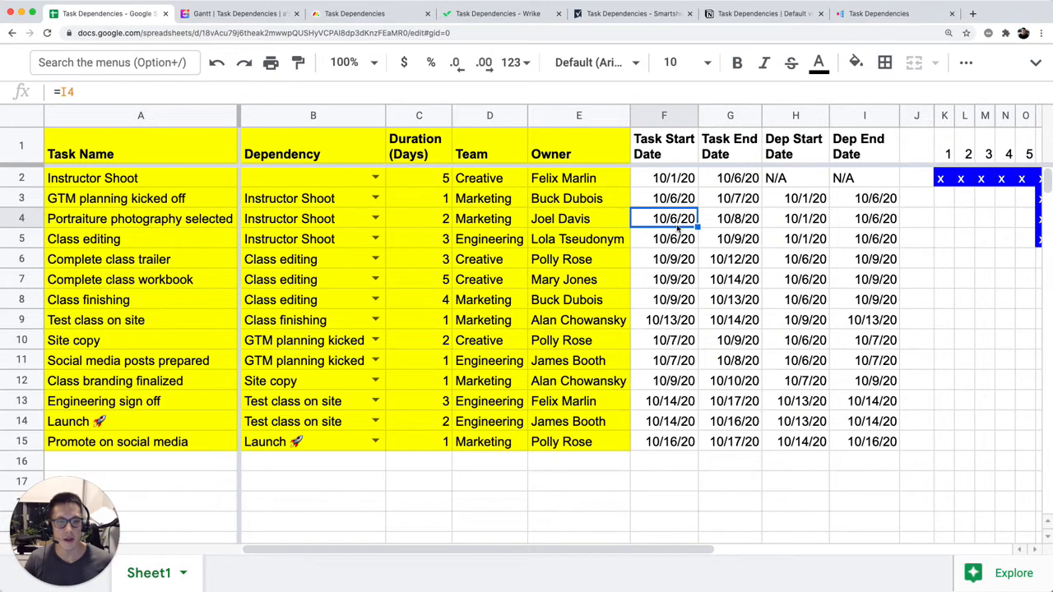
left_click(880, 220)
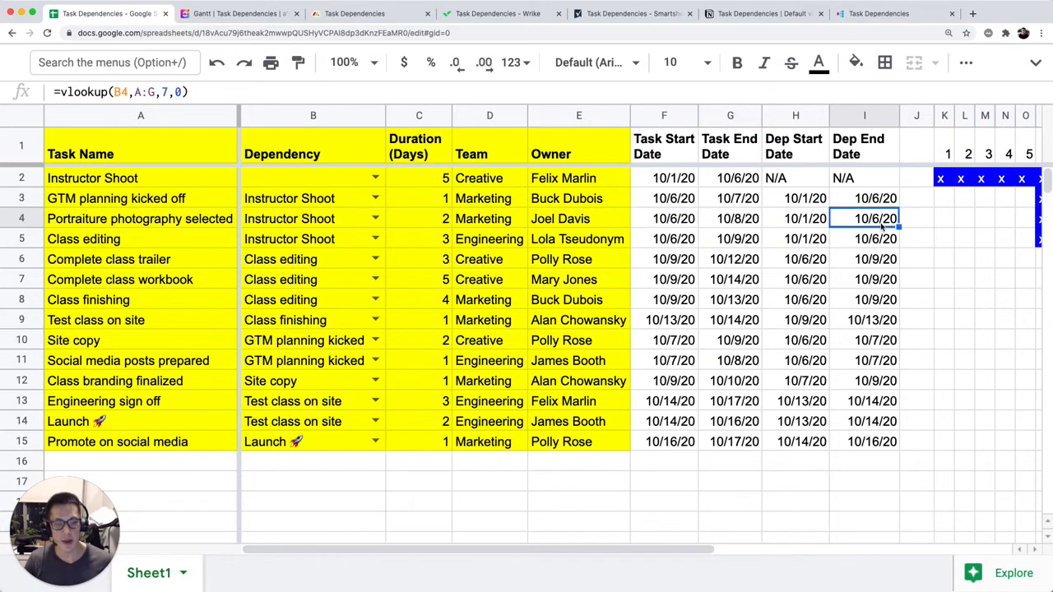
Step: Return to the monday.com board, examine the Calc Start Date column's formula, and close it unchanged
left_click(385, 15)
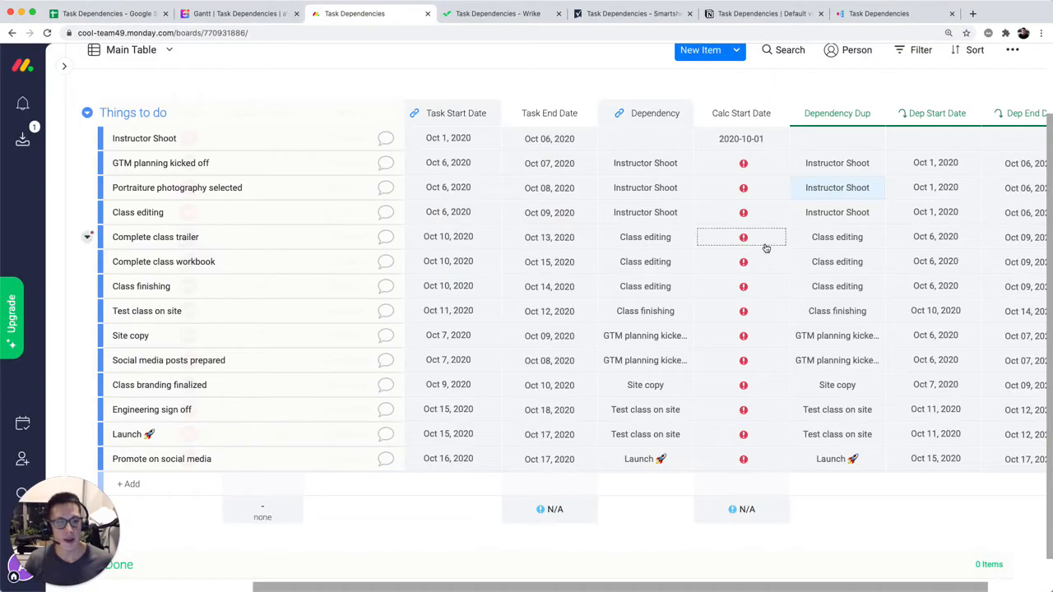
scroll(765, 247, "right", 2)
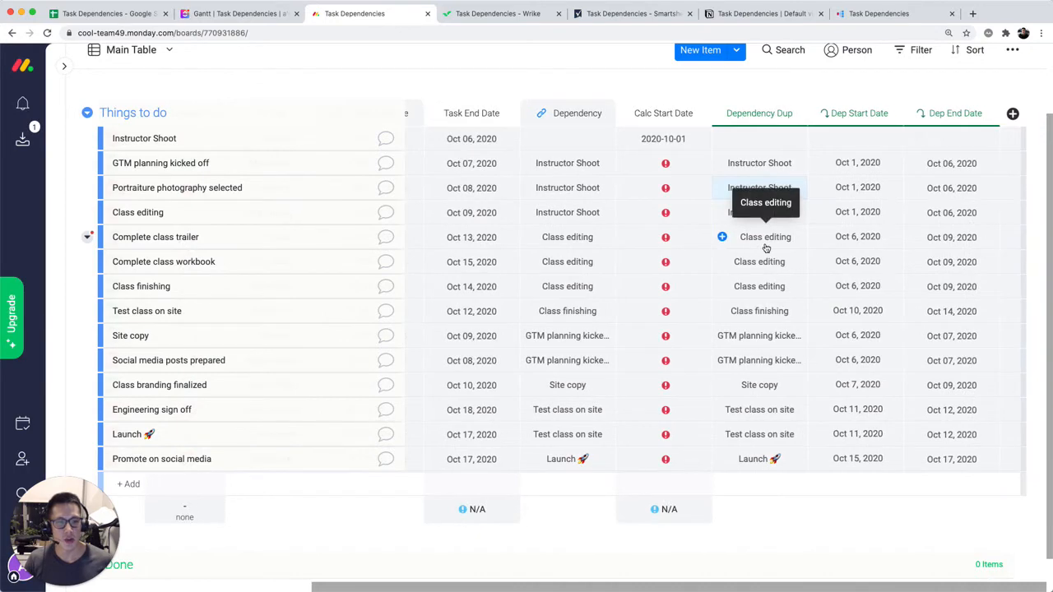
left_click(683, 138)
left_click(697, 116)
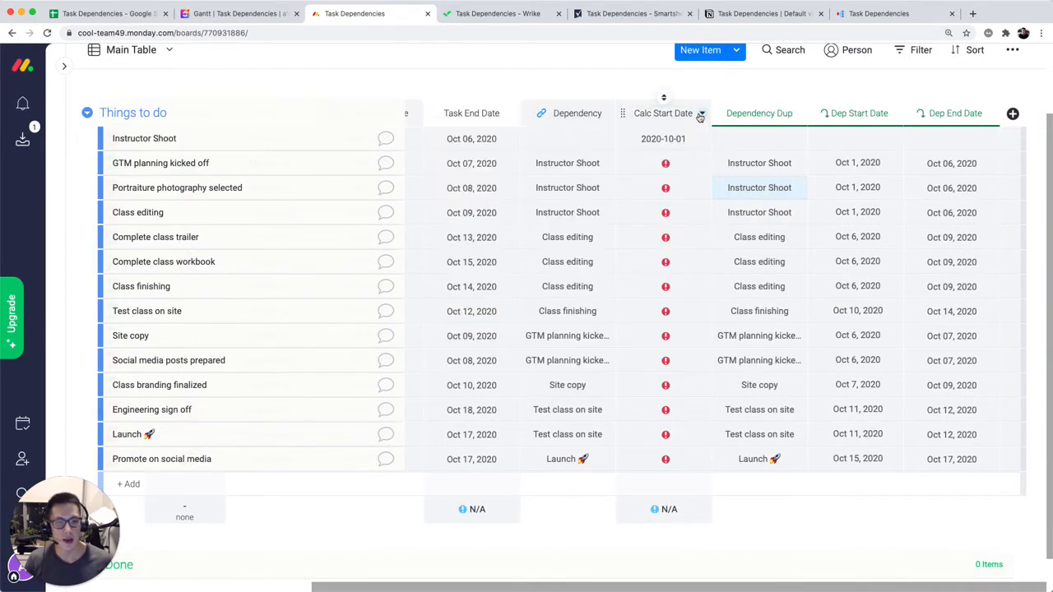
left_click(701, 114)
left_click(687, 138)
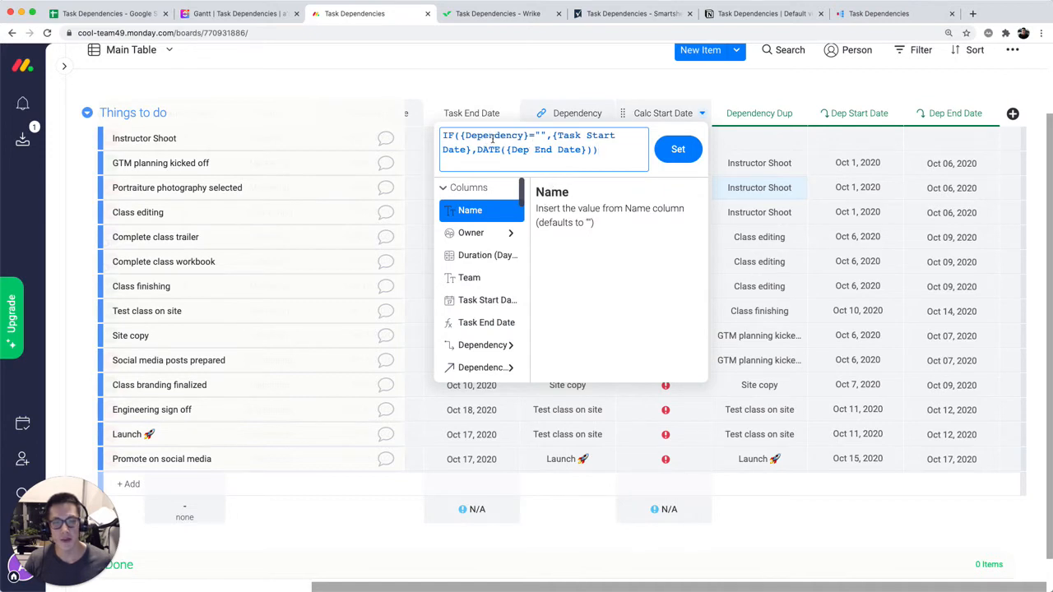
left_click_drag(558, 137, 528, 151)
left_click(566, 189)
left_click(759, 237)
left_click(760, 237)
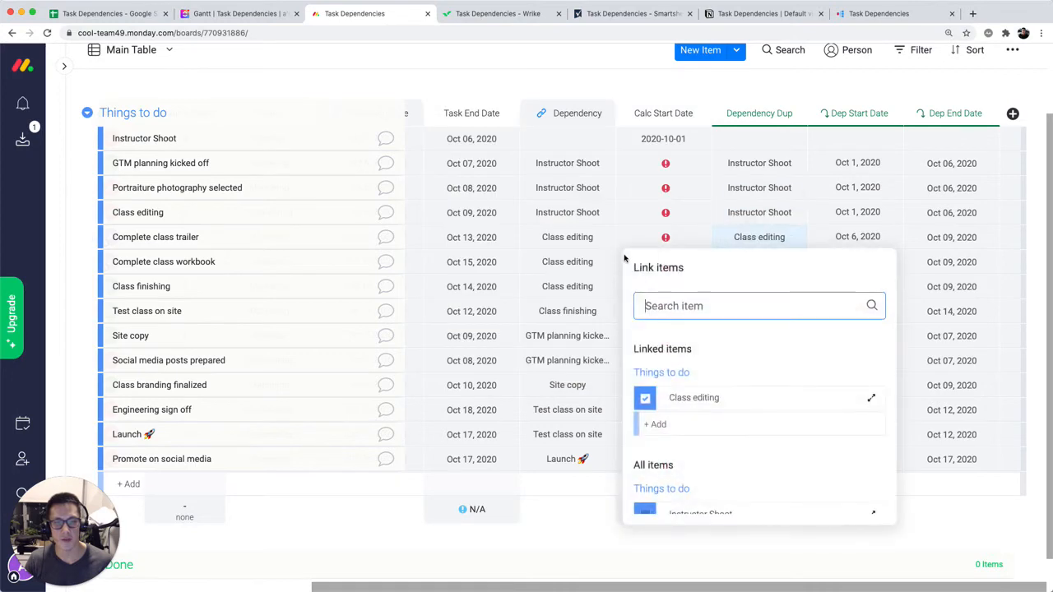
Step: Check the Task Start Date column, and examine the DATE({Dep End Date}) part of the Calc Start Date formula
scroll(499, 235, "left", 5)
scroll(501, 232, "left", 3)
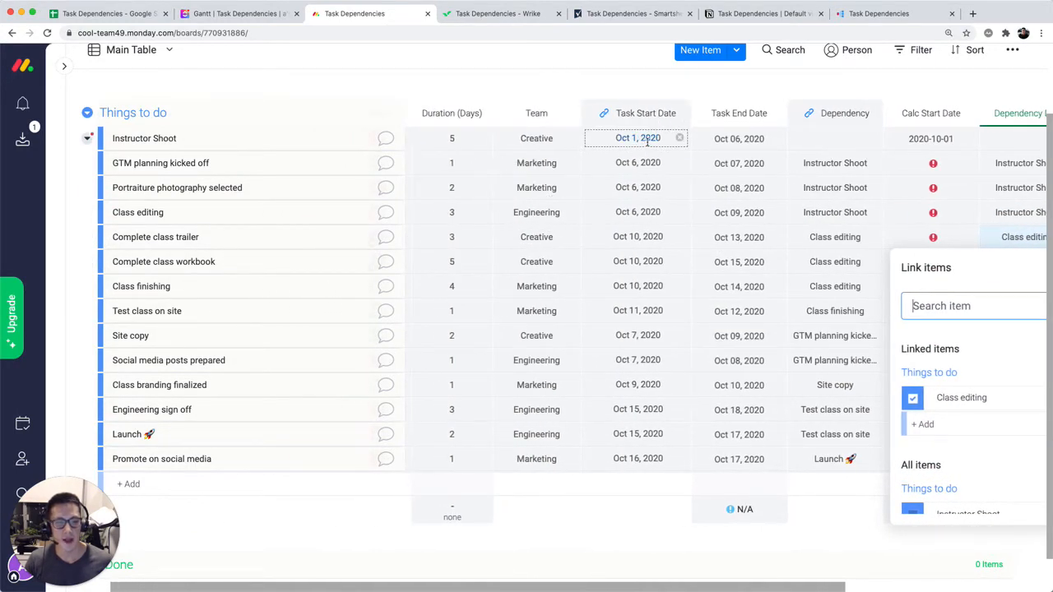
scroll(921, 159, "right", 3)
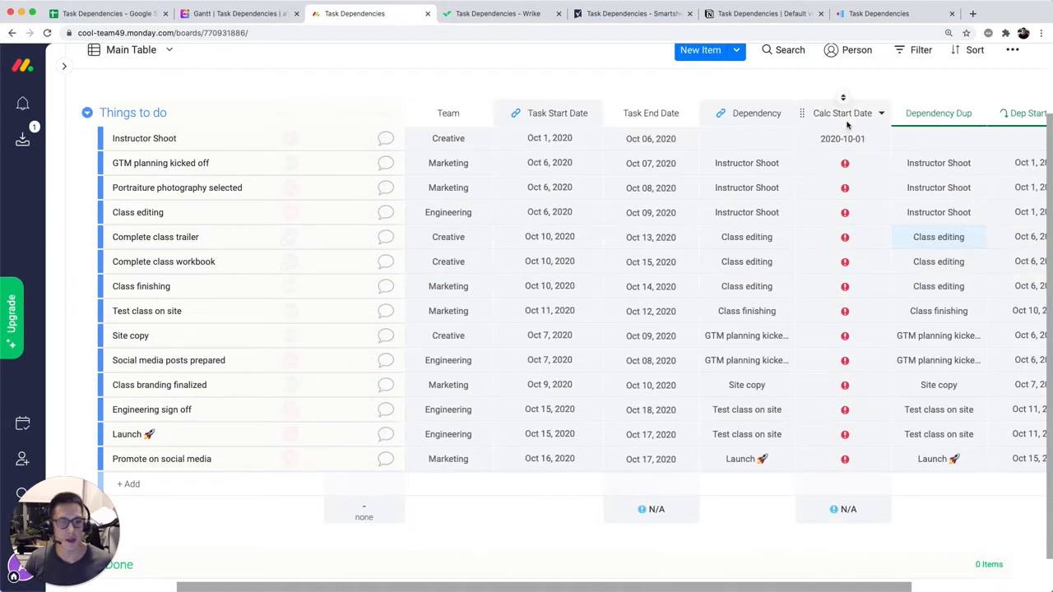
left_click(879, 115)
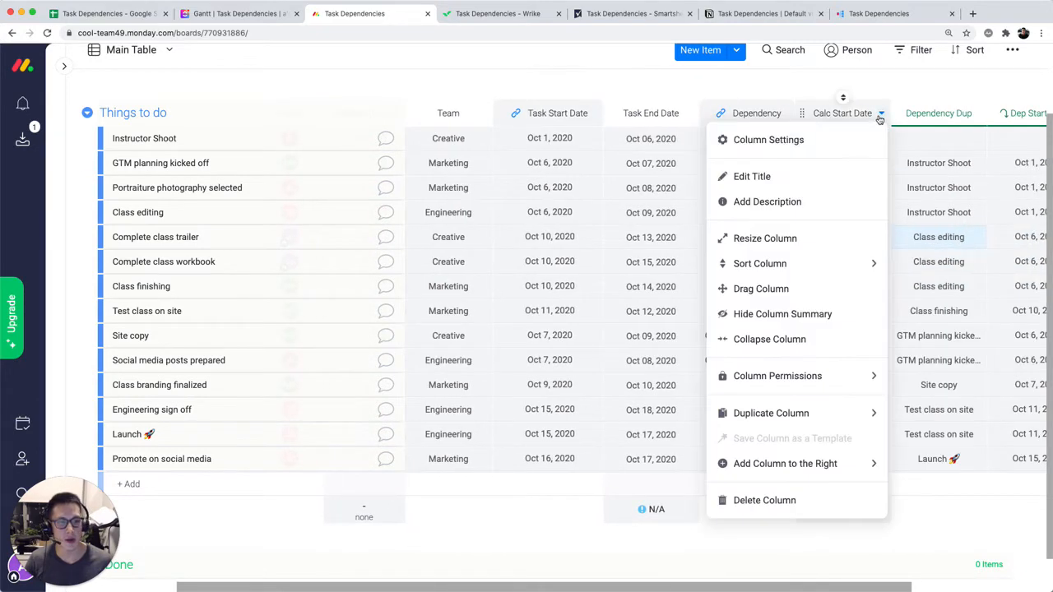
left_click(893, 199)
left_click(836, 185)
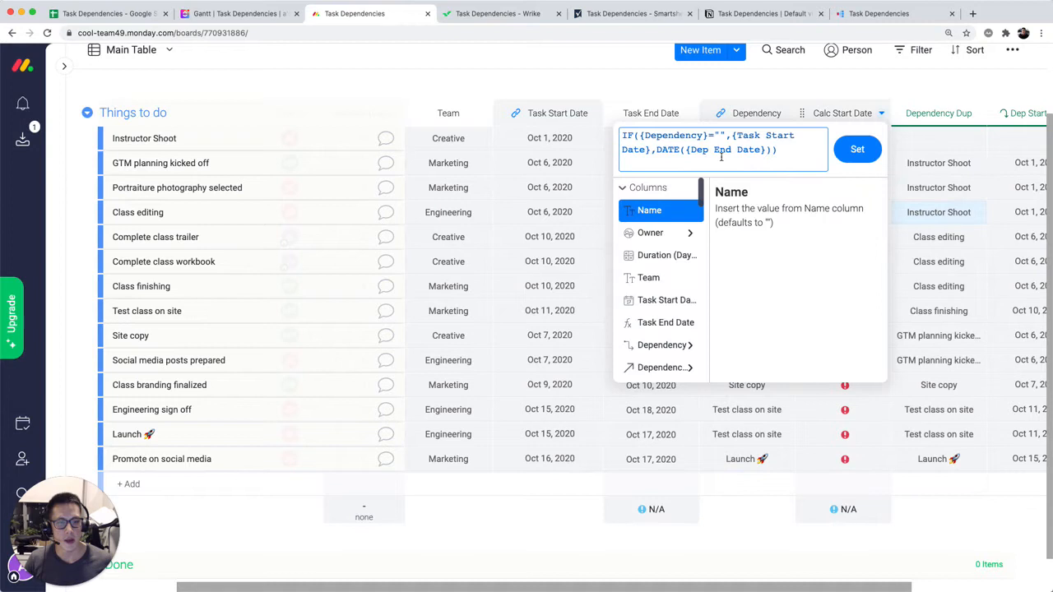
left_click_drag(656, 151, 754, 152)
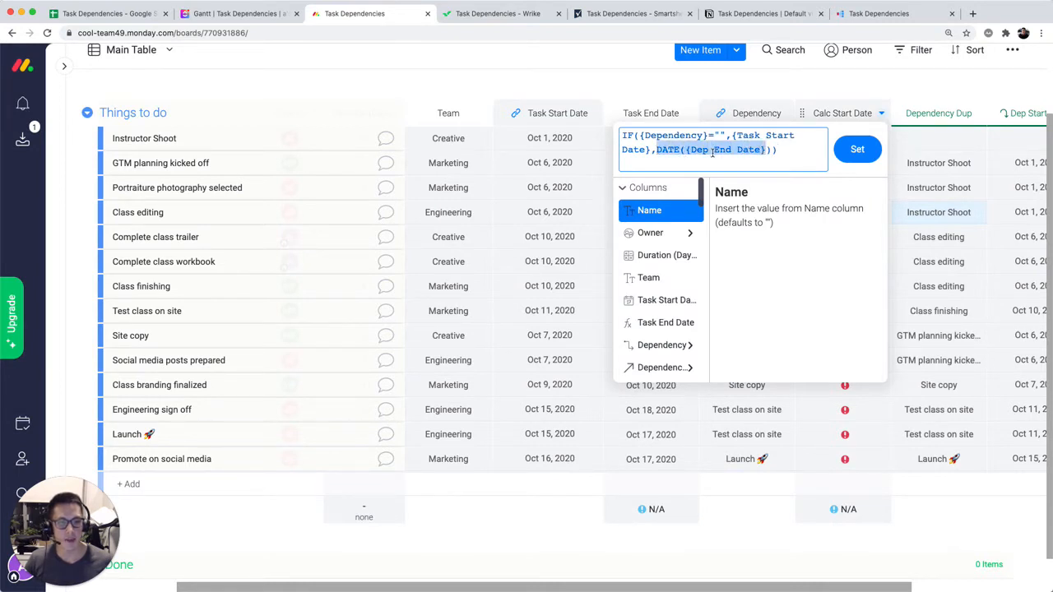
left_click(755, 163)
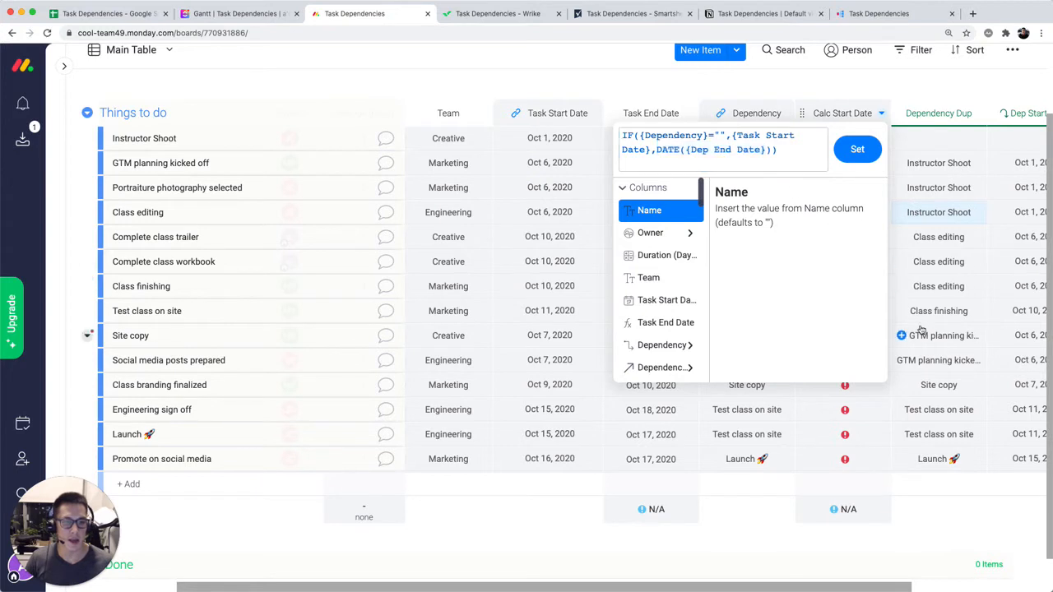
Step: Check which column Dep End Date mirrors, and examine how the Task End Date formula uses Task Start Date and Duration (Days)
scroll(937, 312, "right", 5)
left_click(968, 143)
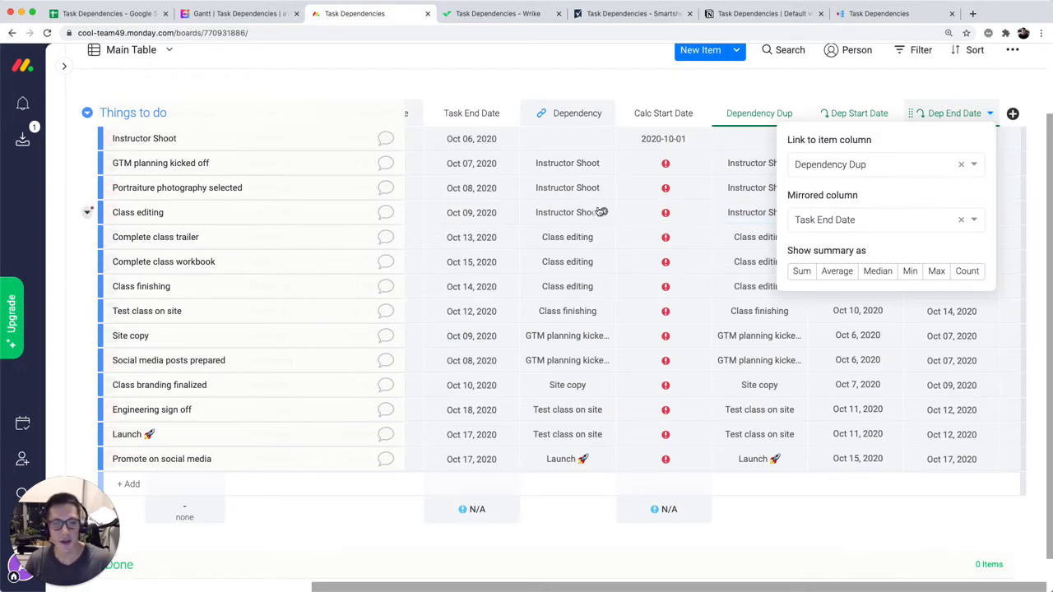
scroll(564, 173, "left", 2)
left_click(566, 145)
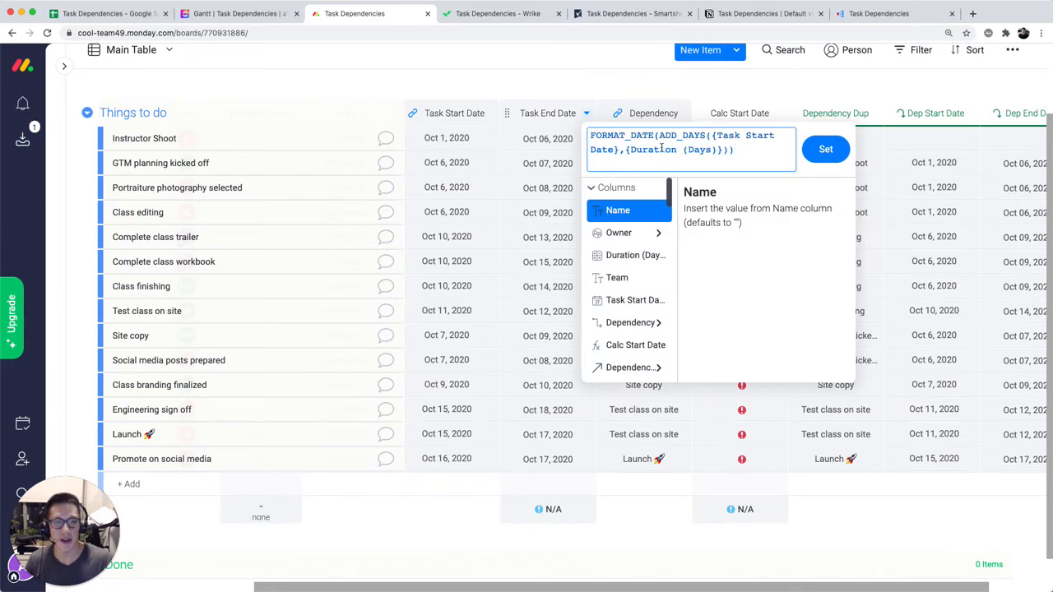
mouse_move(717, 136)
left_mouse_down()
mouse_move(615, 151)
mouse_move(701, 136)
left_mouse_up()
left_click_drag(629, 151, 720, 153)
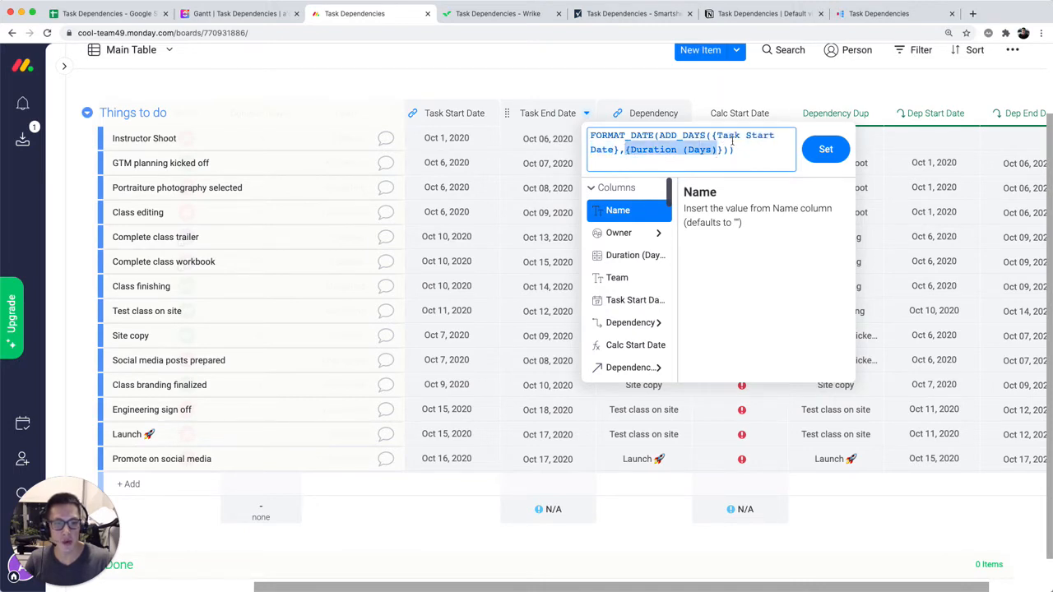
left_click(882, 194)
Step: Compare the task durations and dates, and view the Calc Start Date column's formula again
scroll(881, 195, "left", 6)
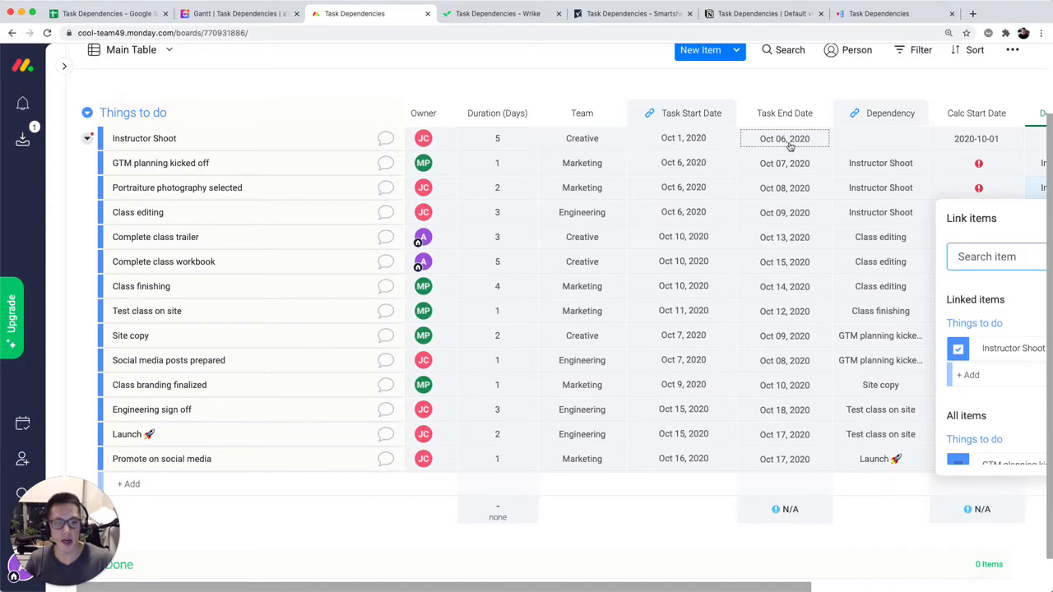
scroll(874, 151, "right", 3)
left_click(860, 141)
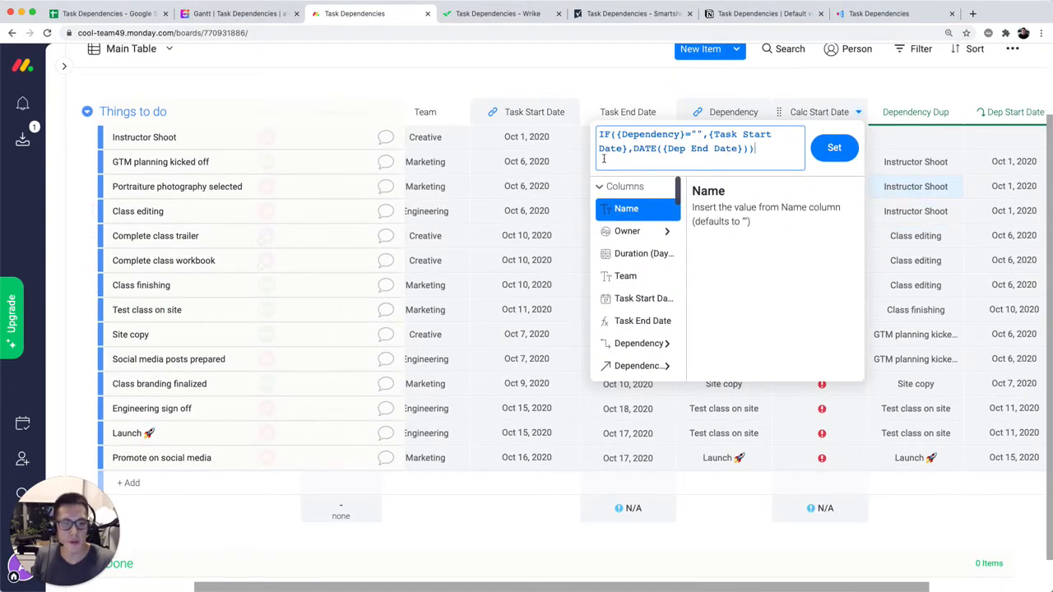
Step: View the Task Start Date calendar for GTM planning kicked off, and close it without changing the date
left_click(530, 161)
left_click(533, 163)
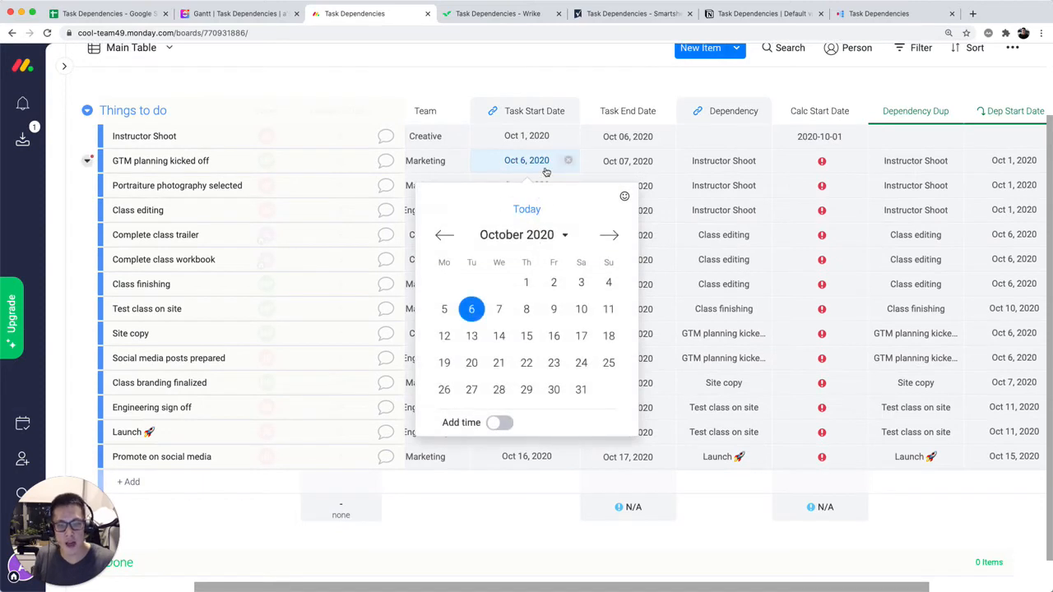
left_click(546, 168)
scroll(1015, 196, "right", 2)
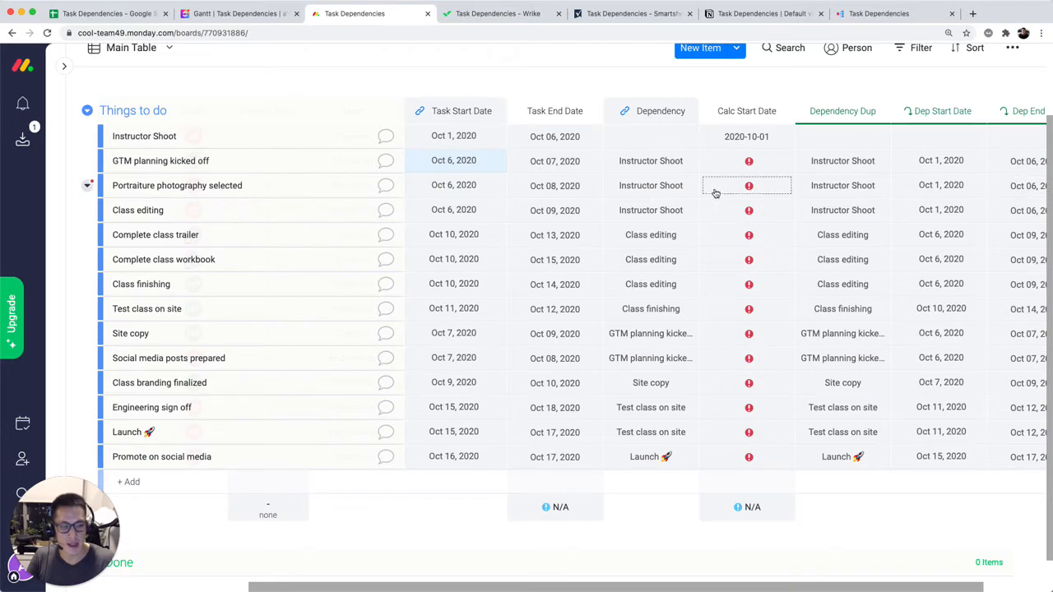
Step: View the Task Start Date calendar for Class editing without changing it, and open the Task End Date column's formula
scroll(661, 190, "left", 3)
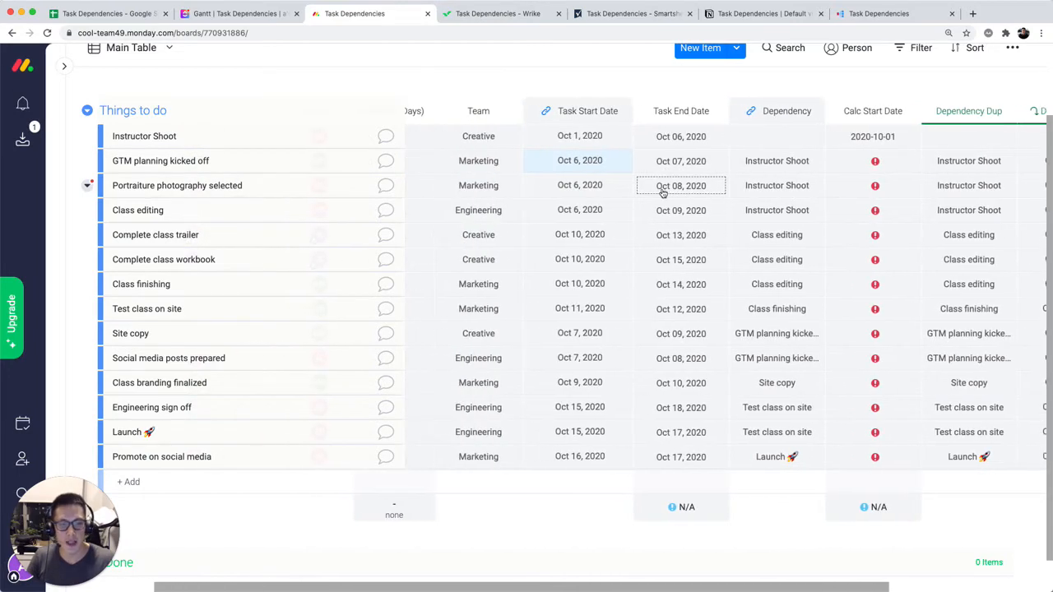
scroll(660, 190, "left", 1)
left_click(637, 209)
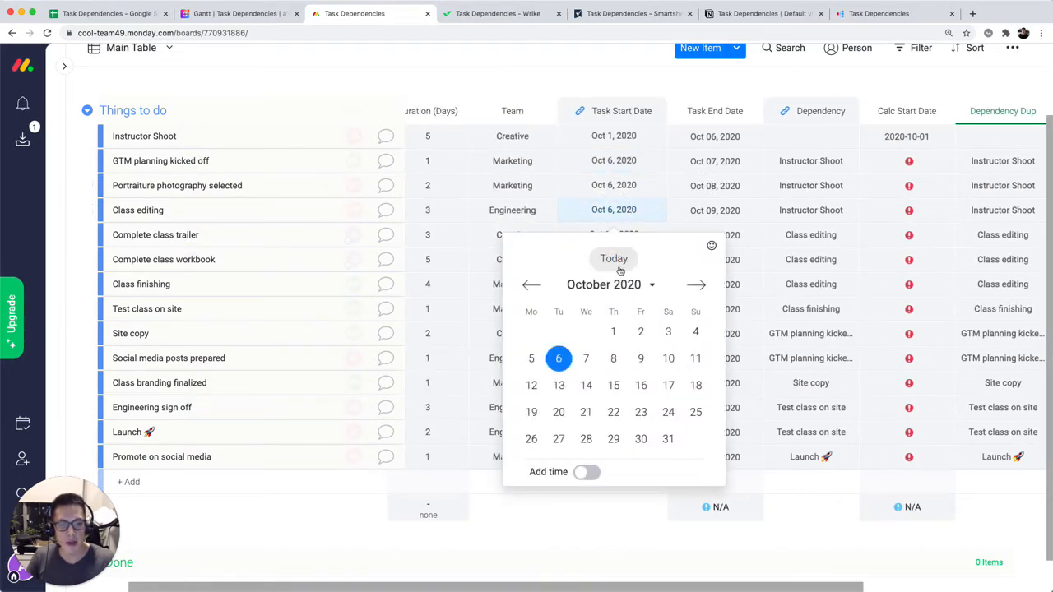
left_click(630, 207)
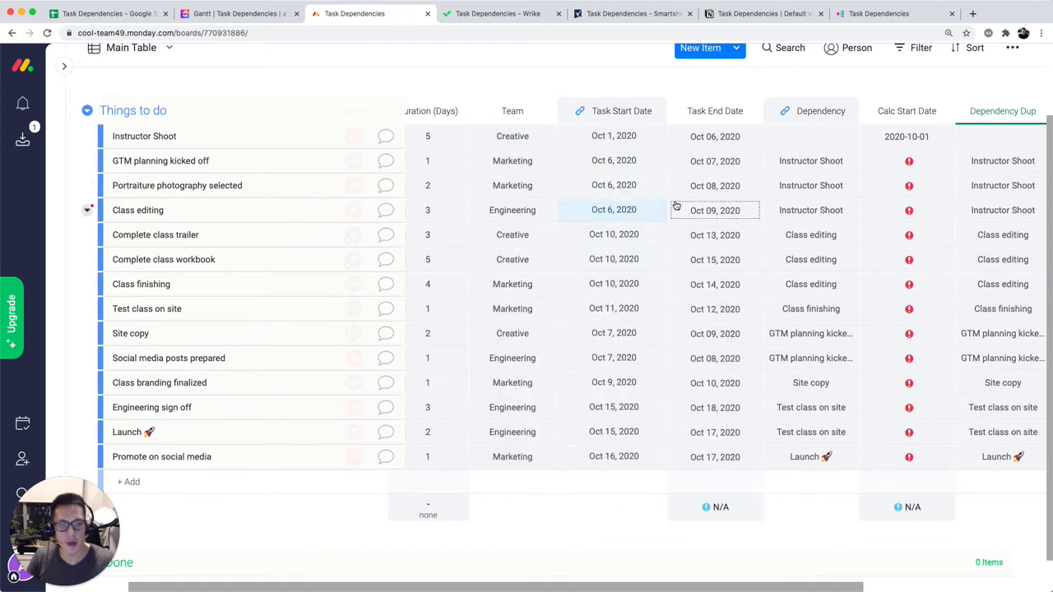
left_click(720, 213)
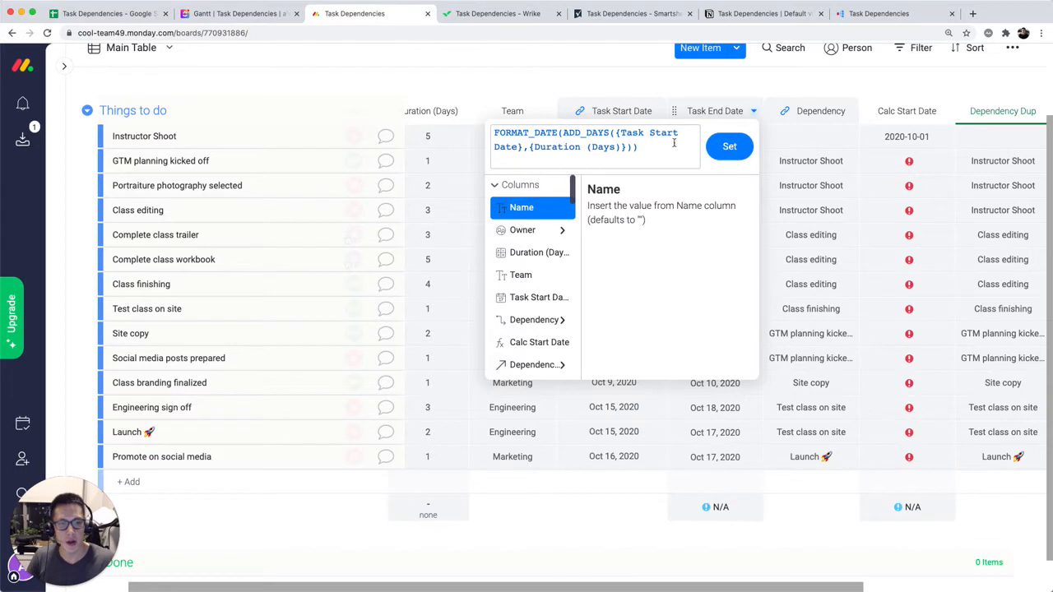
Step: Close the Task End Date formula unchanged, and view the Task Start Date calendars for Complete class trailer and Complete class workbook without changing them
left_click(666, 79)
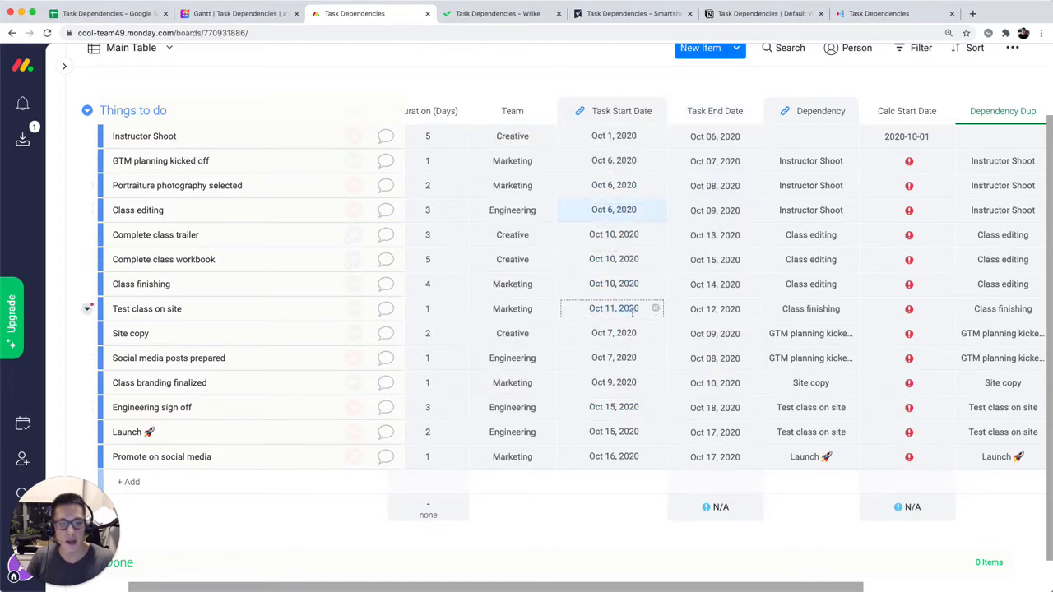
left_click(625, 243)
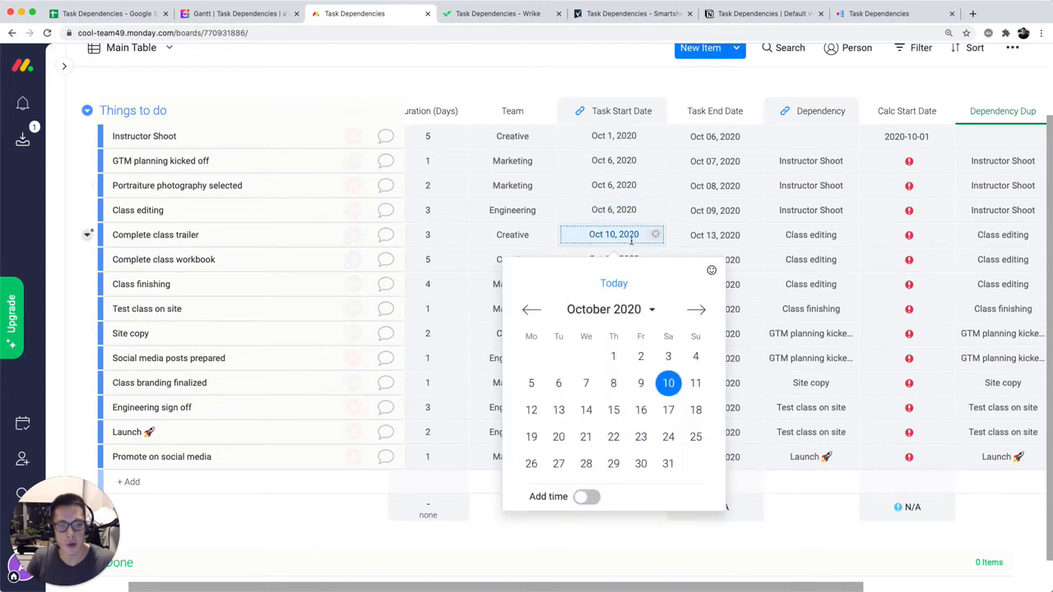
left_click(630, 241)
left_click(613, 259)
left_click(627, 279)
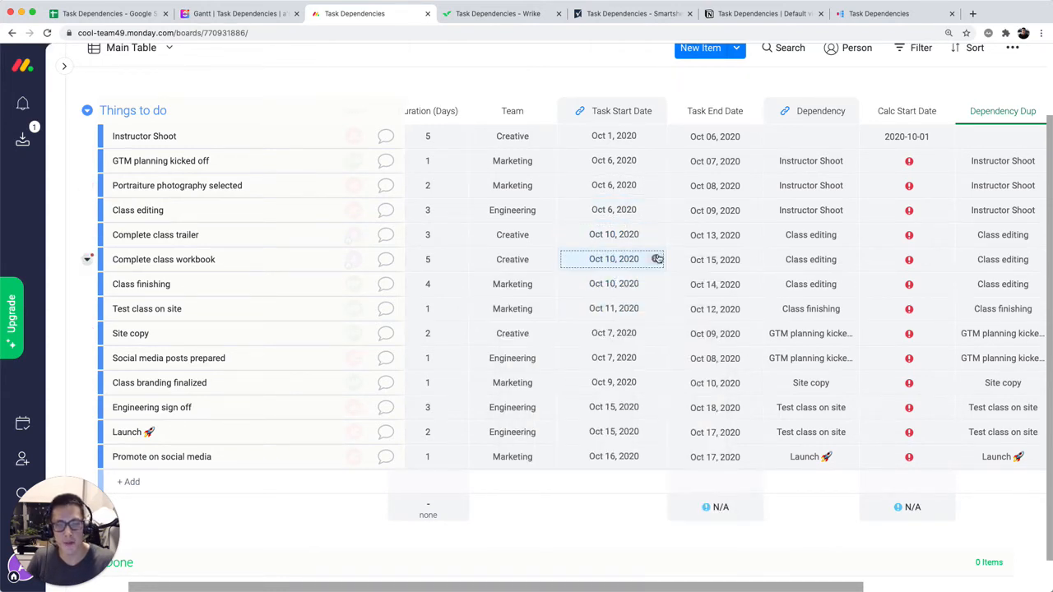
Step: Switch the board to the Timeline view and examine how each owner's tasks are laid out across October
scroll(580, 338, "up", 1)
scroll(581, 338, "up", 2)
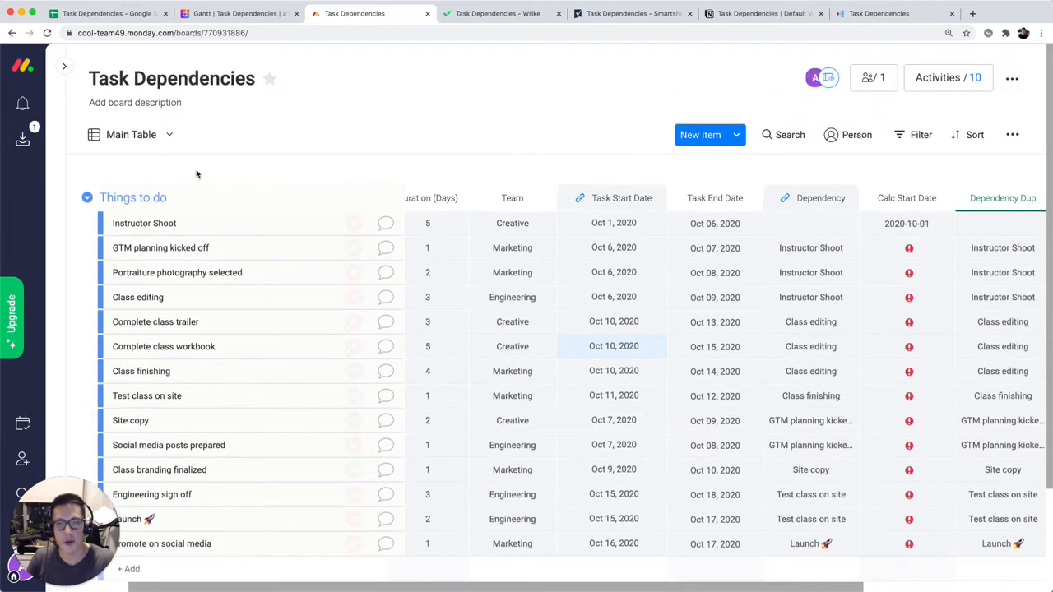
left_click(171, 137)
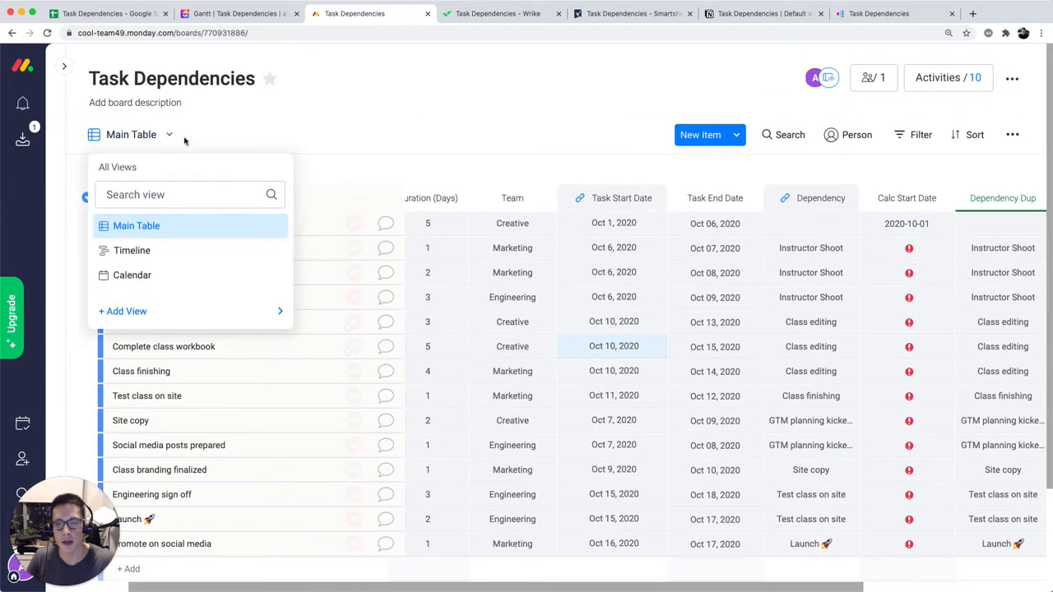
left_click(176, 255)
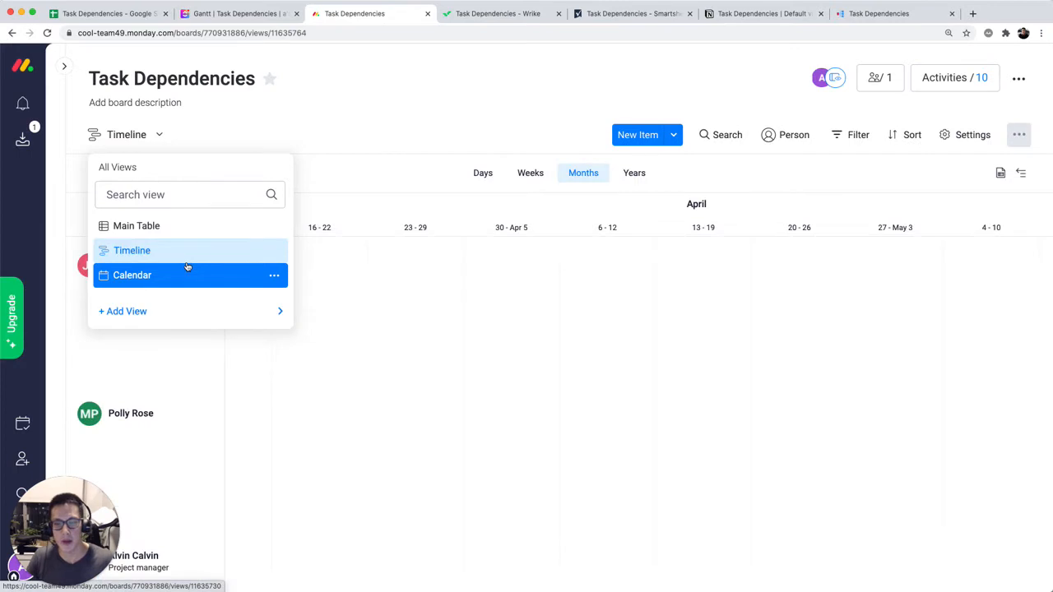
left_click(527, 258)
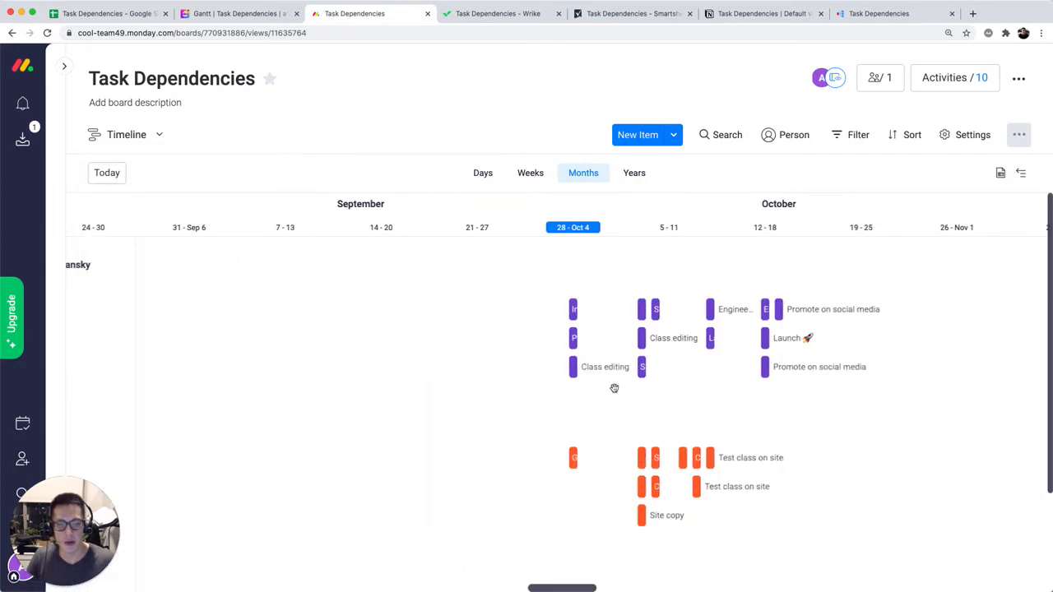
scroll(614, 387, "down", 2)
scroll(614, 388, "up", 2)
scroll(613, 387, "down", 4)
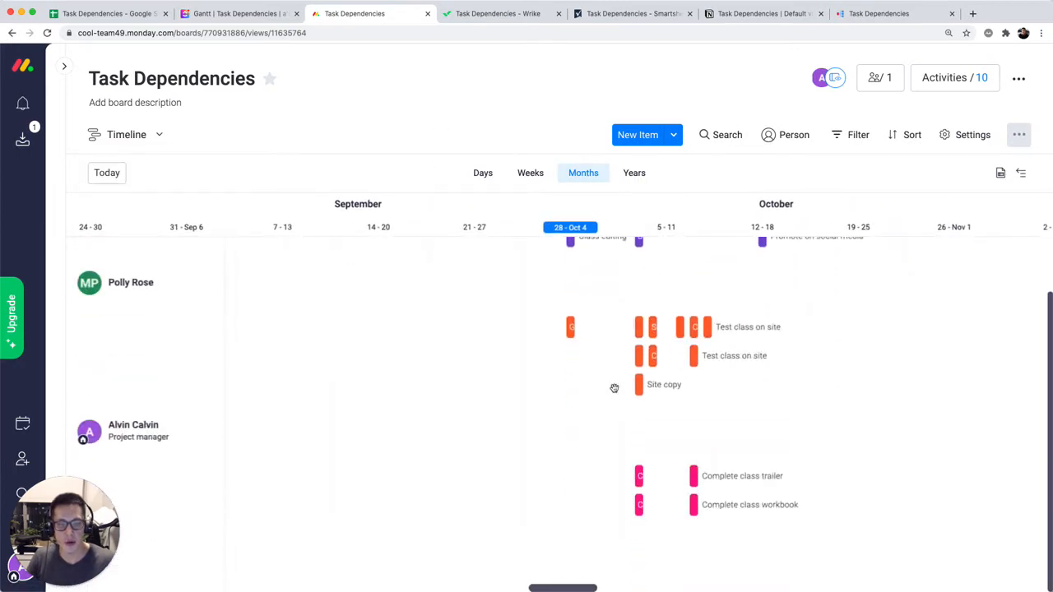
scroll(613, 388, "up", 4)
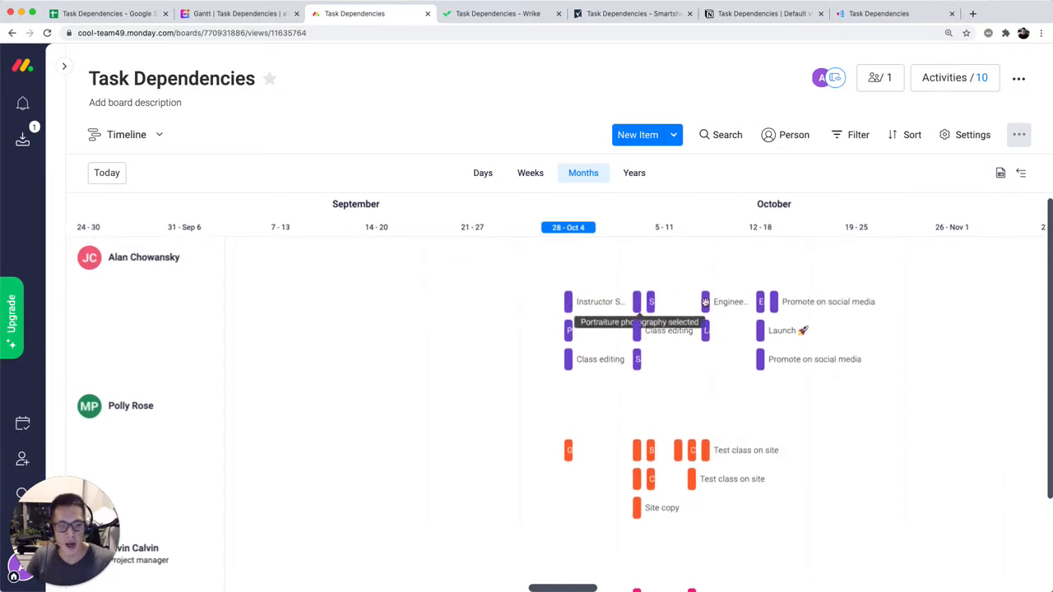
Step: View the Engineering sign off task's details from the timeline, close them, and look over the timeline bars again
left_click(778, 301)
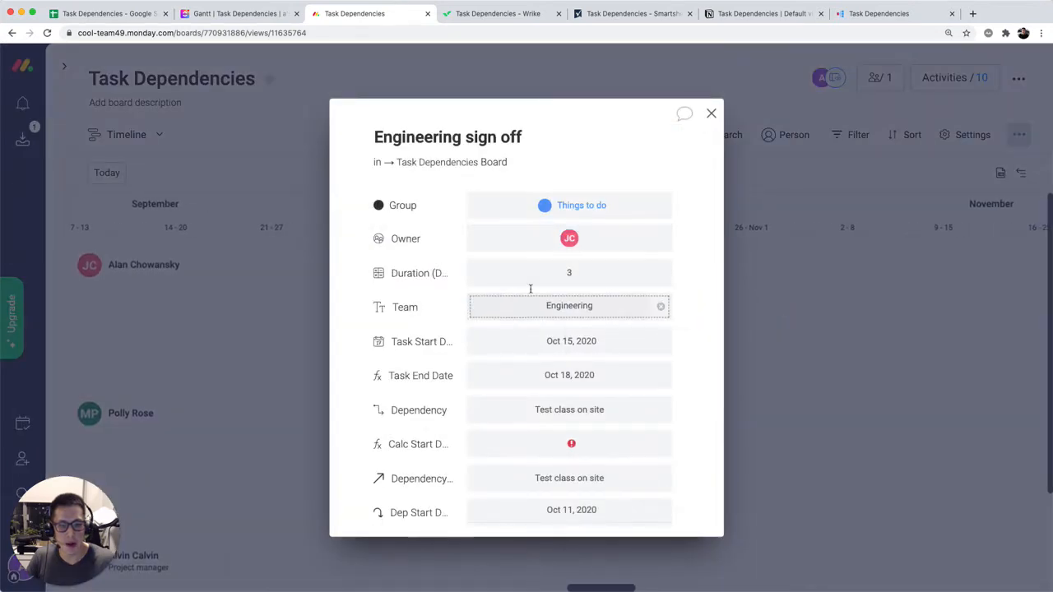
left_click(769, 322)
scroll(758, 333, "left", 2)
scroll(758, 334, "left", 3)
scroll(758, 334, "down", 3)
scroll(759, 334, "up", 3)
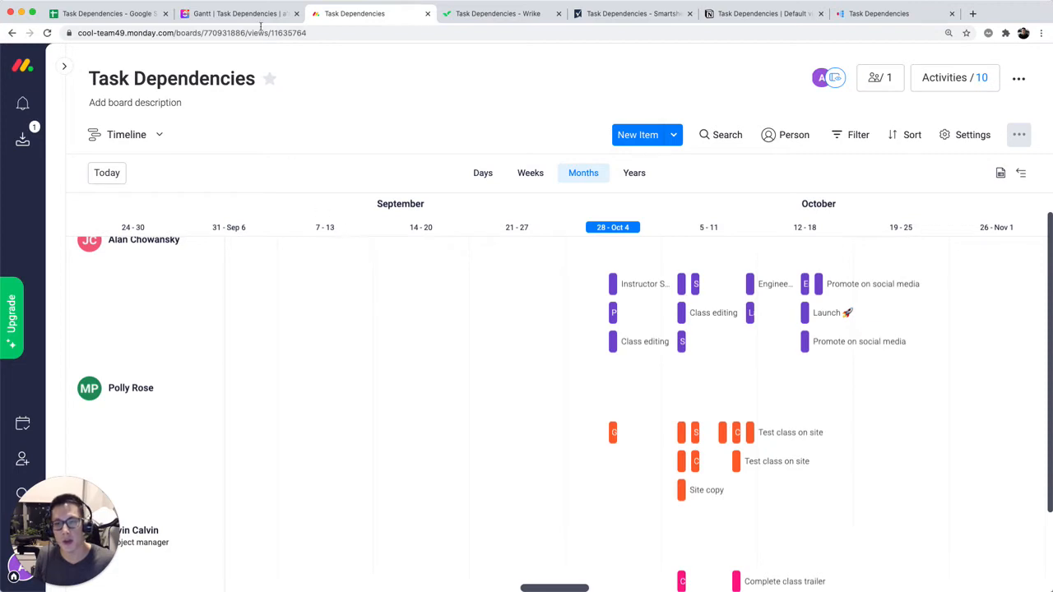
Step: View the October 2020 tasks in the Calendar view, and return to the Main Table's dates and dependencies
left_click(159, 135)
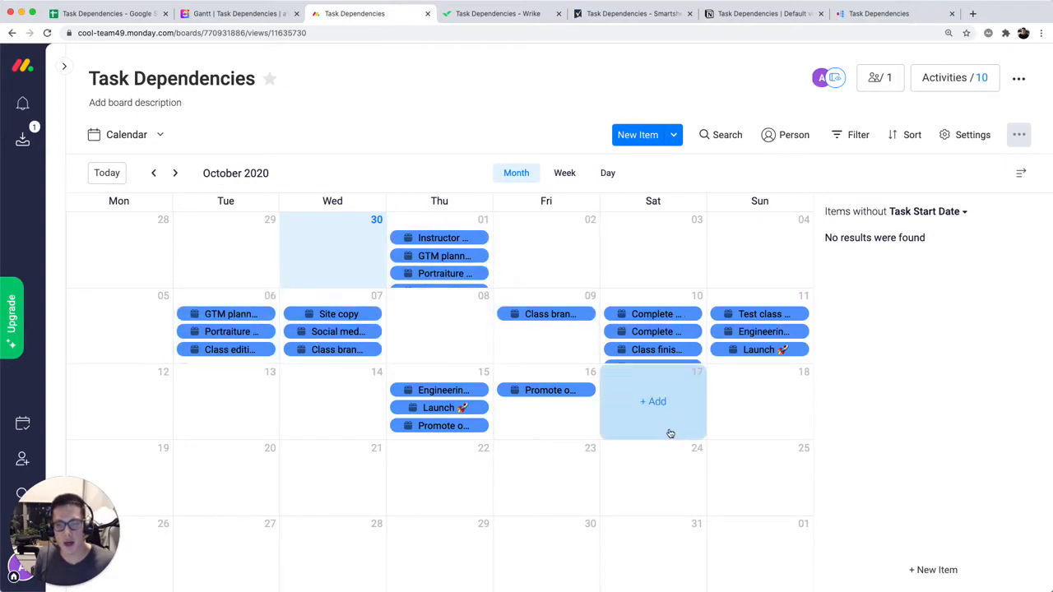
left_click(161, 137)
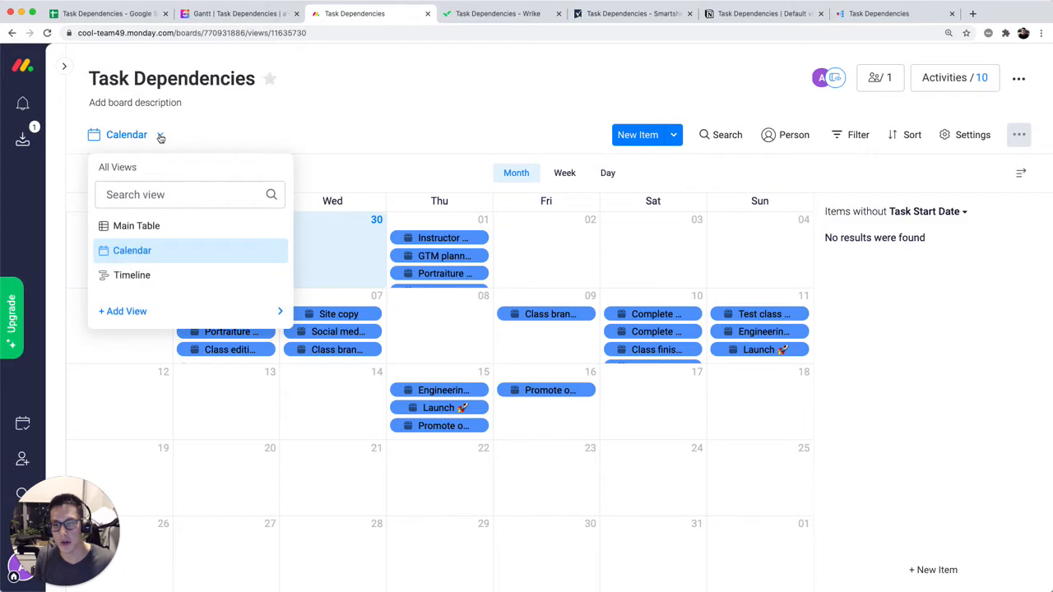
left_click(181, 227)
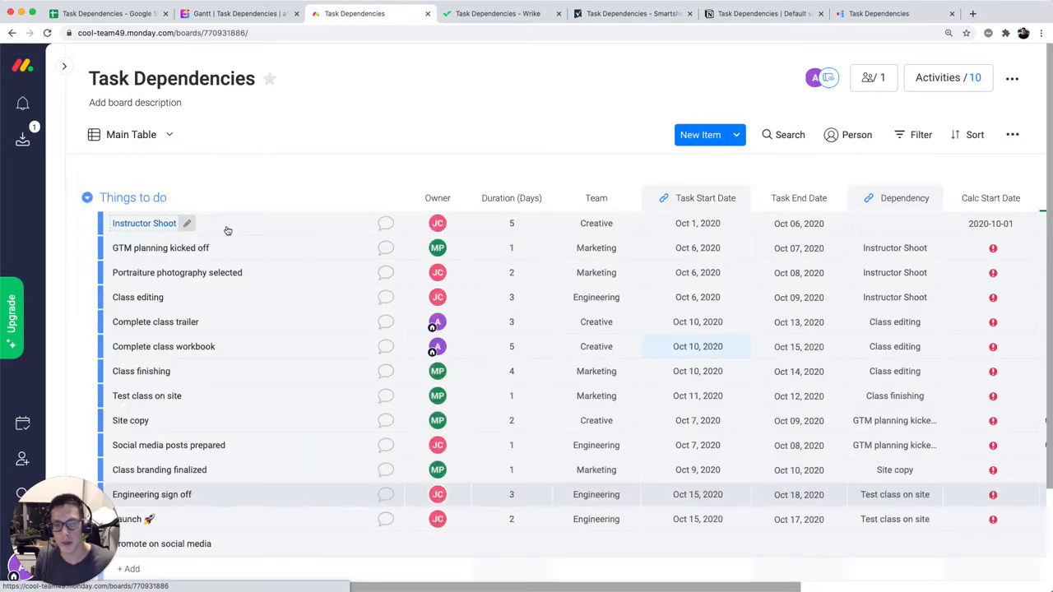
scroll(623, 241, "down", 2)
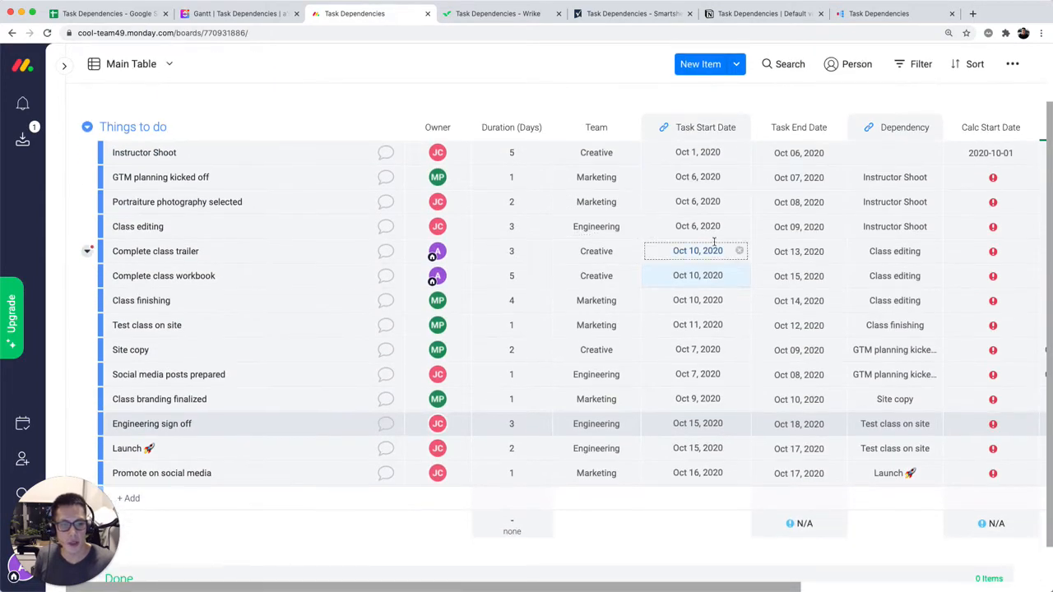
scroll(823, 226, "up", 1)
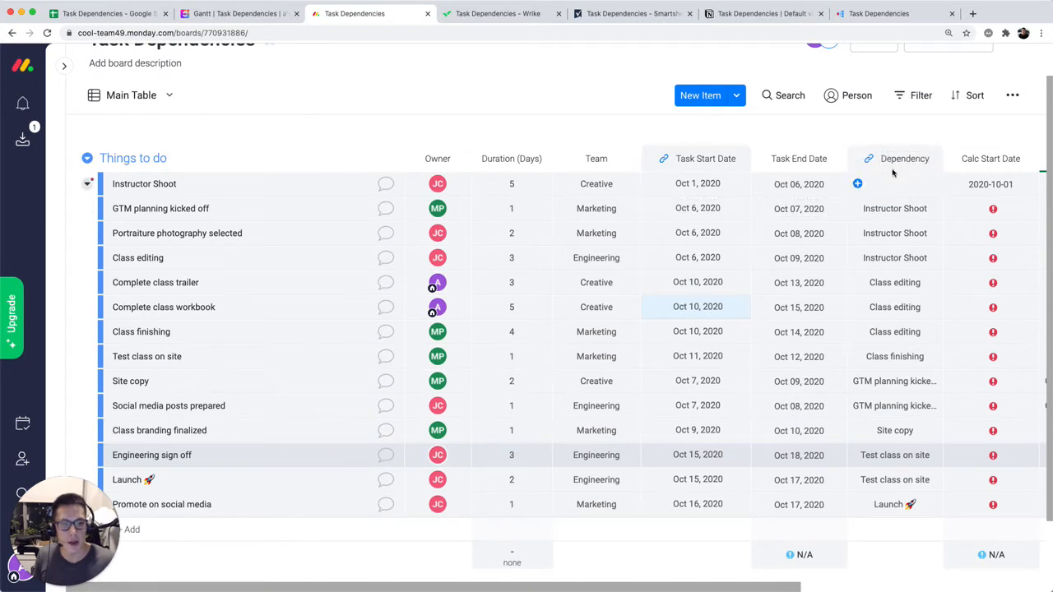
Step: Try to move the Task Start Date of GTM planning kicked off to September 10, 2020, before its dependency
left_click(693, 209)
left_click(615, 283)
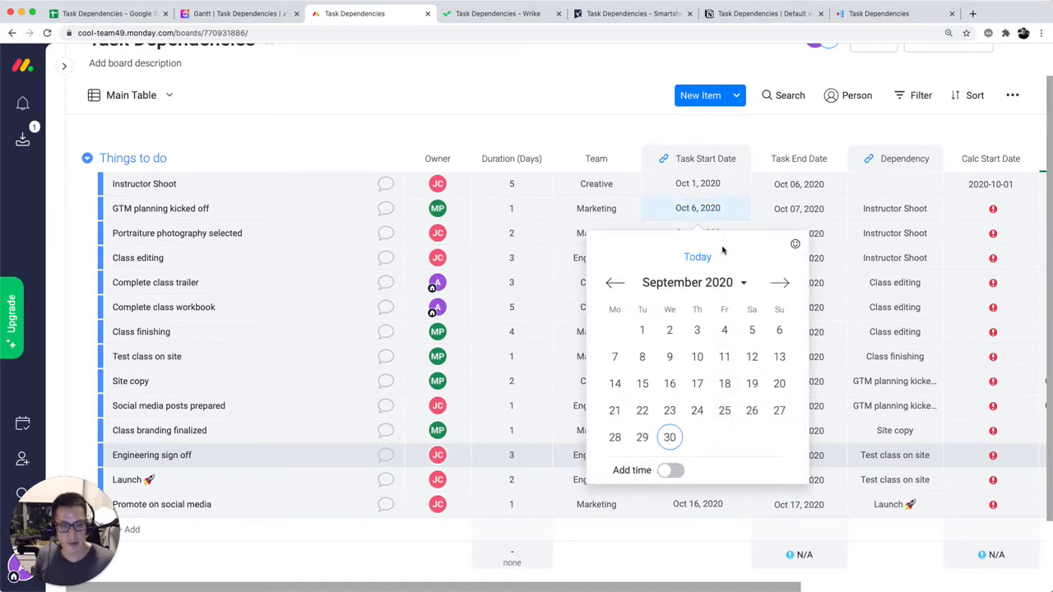
left_click(706, 360)
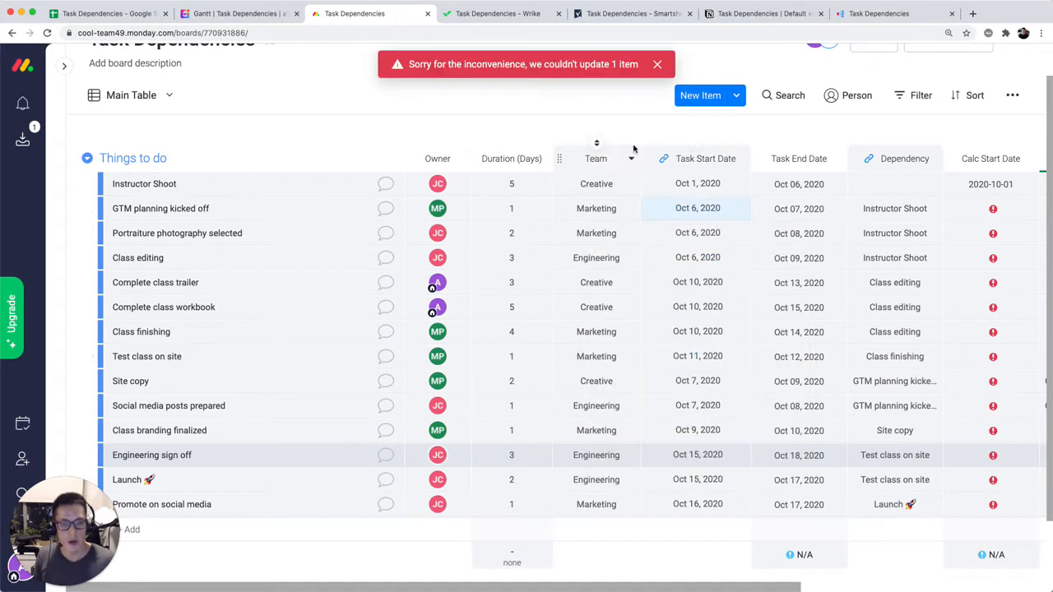
Step: Try to set the Task Start Date of GTM planning kicked off to September 18, 2020, and dismiss the error message
left_click(705, 211)
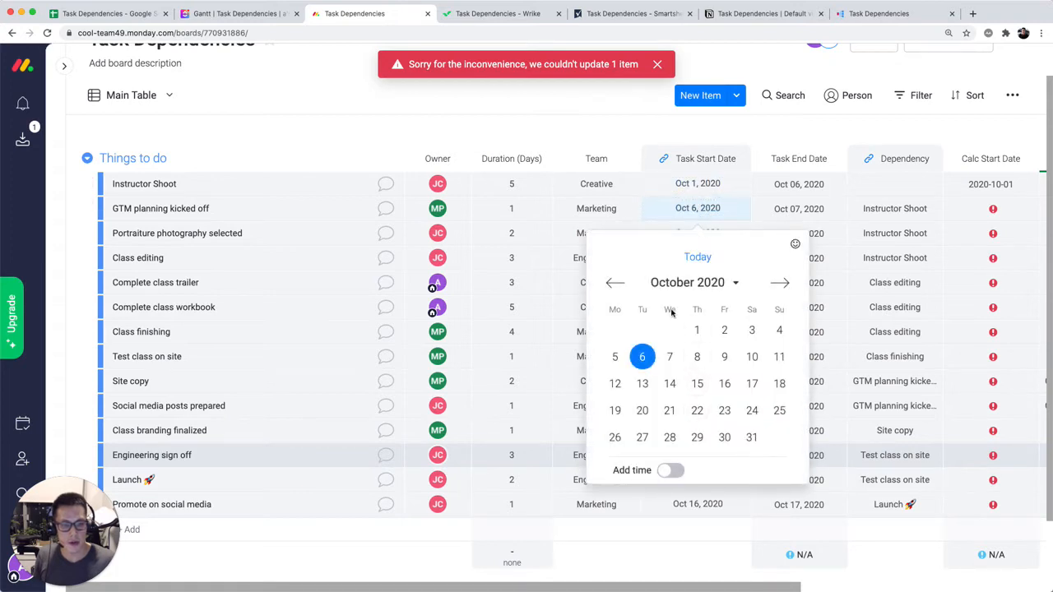
left_click(615, 283)
left_click(723, 391)
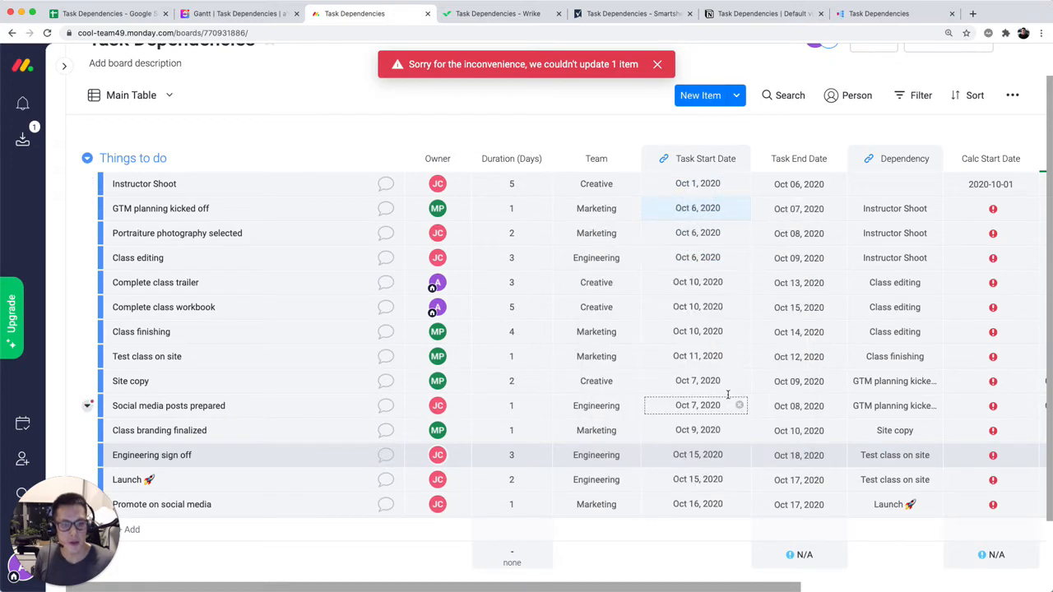
scroll(853, 252, "up", 1)
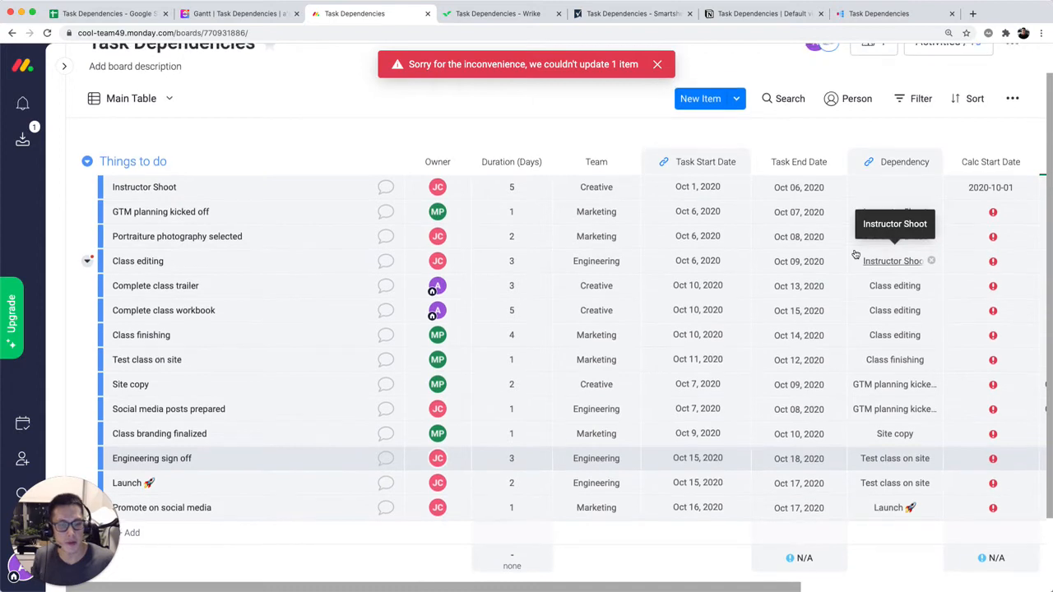
left_click(660, 64)
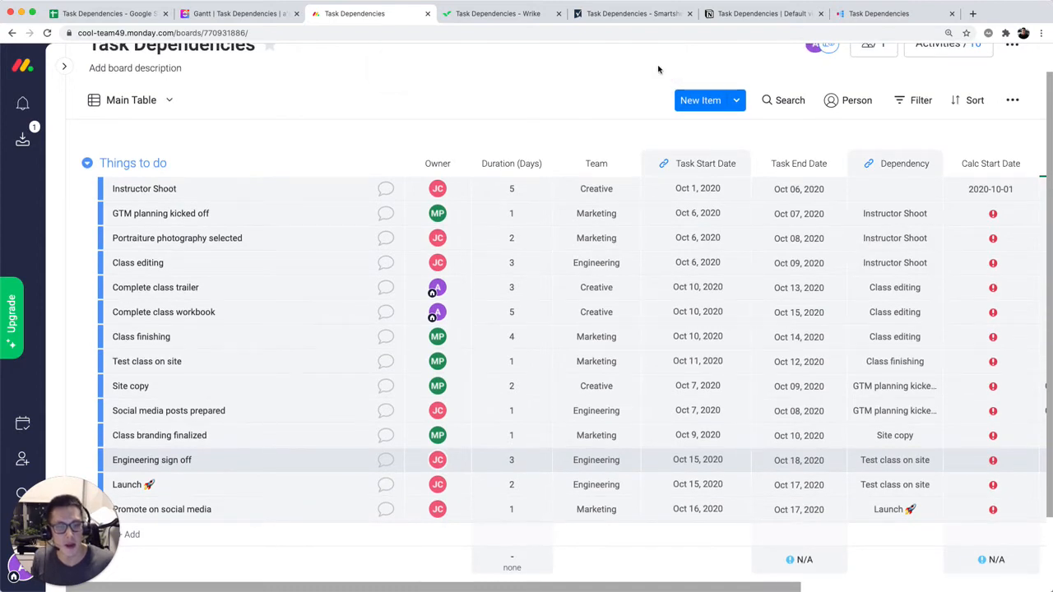
Step: Try to set the Task Start Date of Class editing to September 10, 2020, before its dependency
left_click(703, 262)
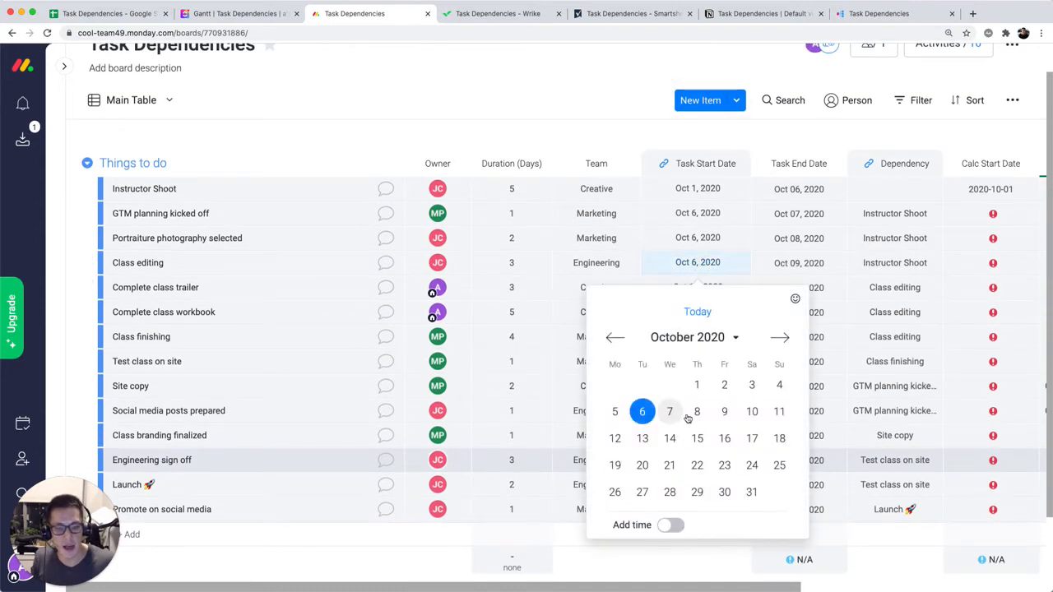
left_click(614, 338)
left_click(698, 412)
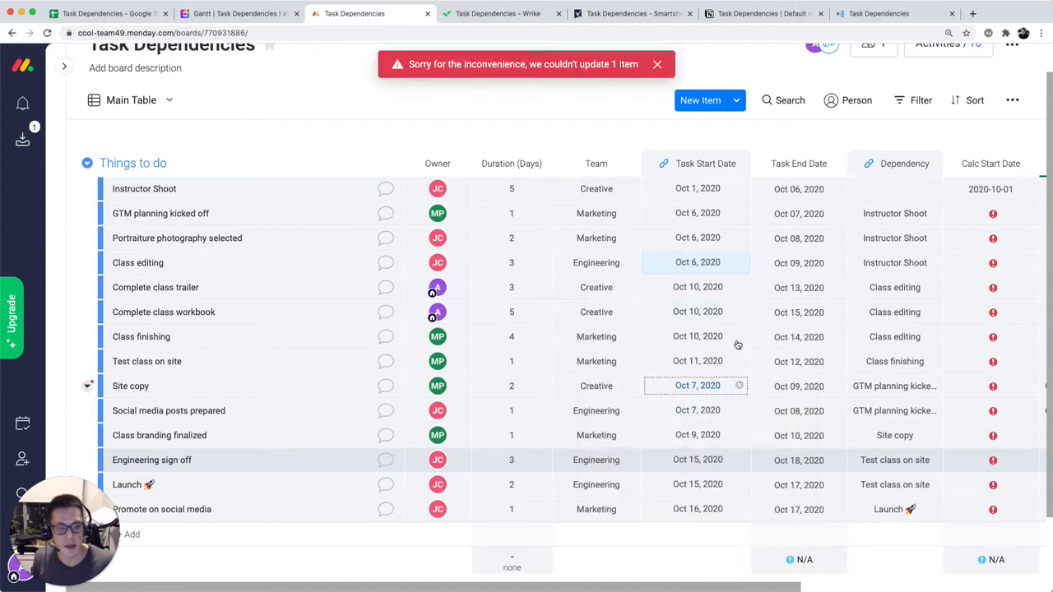
Step: Dismiss the update error notice on the Task Dependencies board
left_click(658, 64)
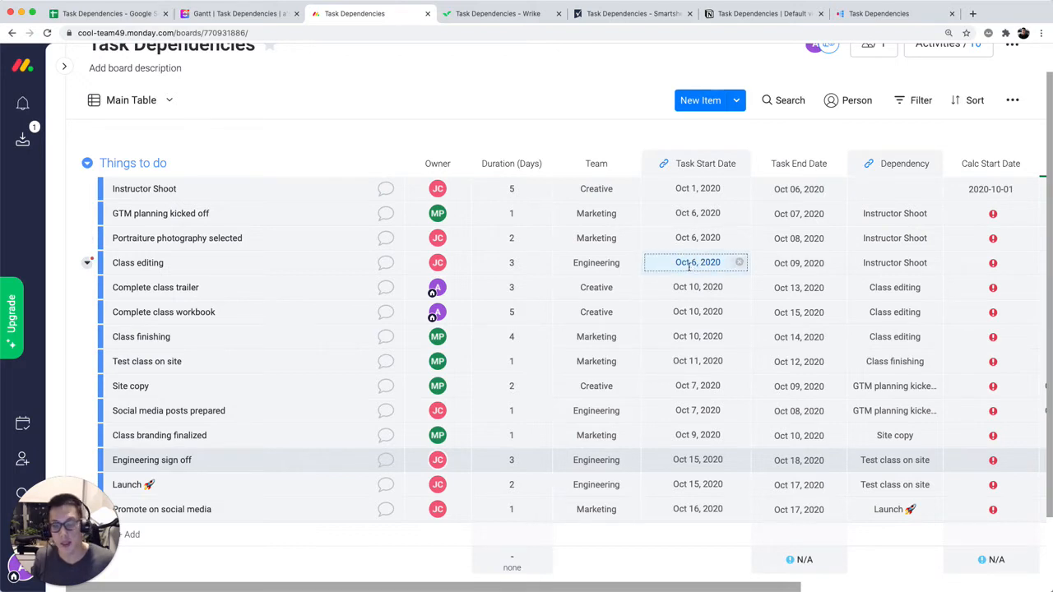
scroll(705, 264, "up", 1)
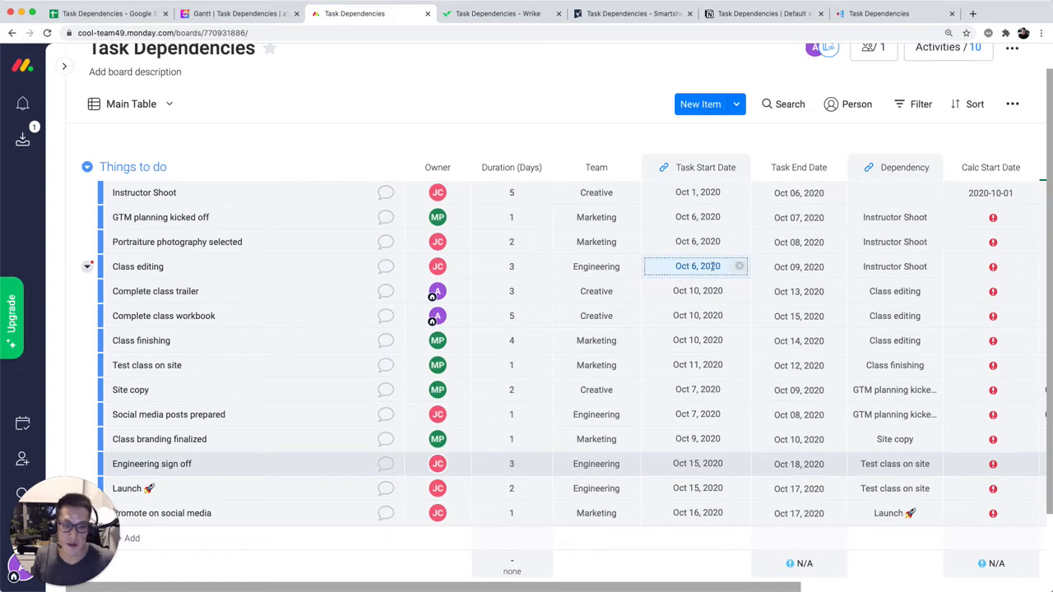
scroll(201, 442, "down", 1)
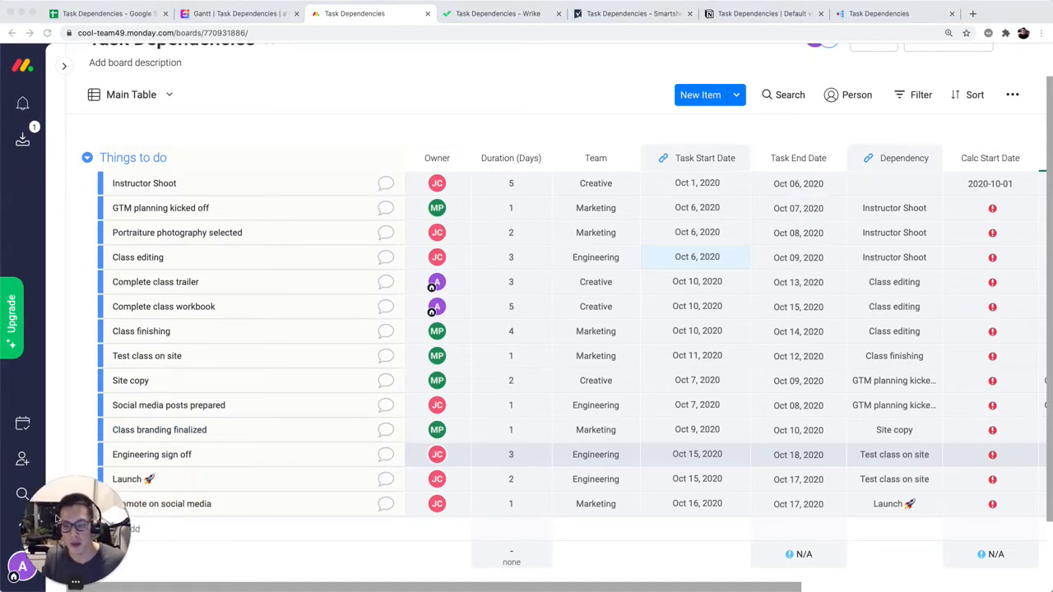
scroll(699, 434, "up", 2)
Step: Review the board's active dependency automations and its dependency and calculated date columns
left_click(826, 76)
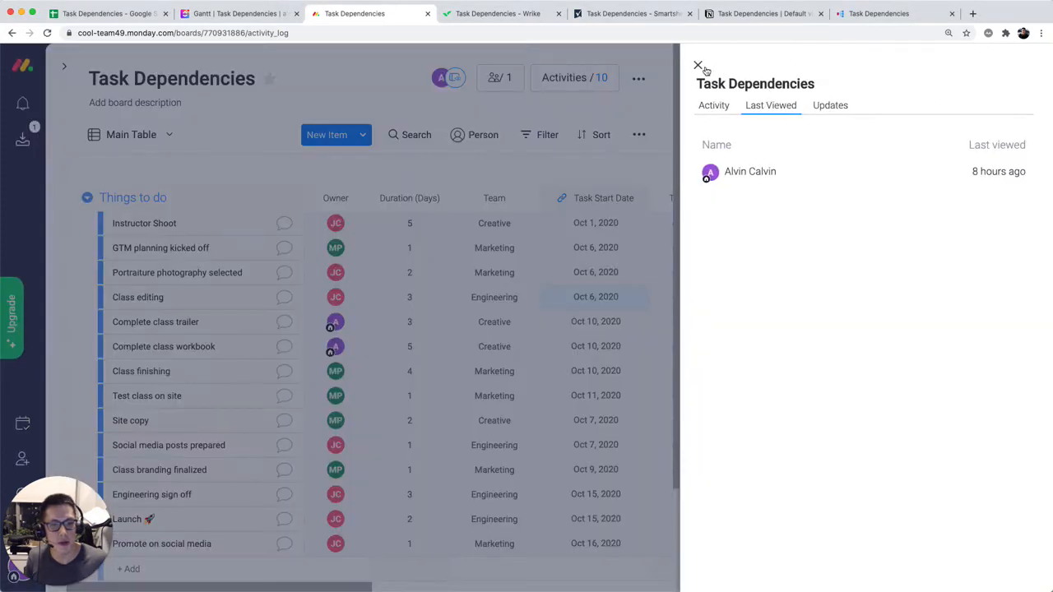
left_click(702, 68)
left_click(1012, 79)
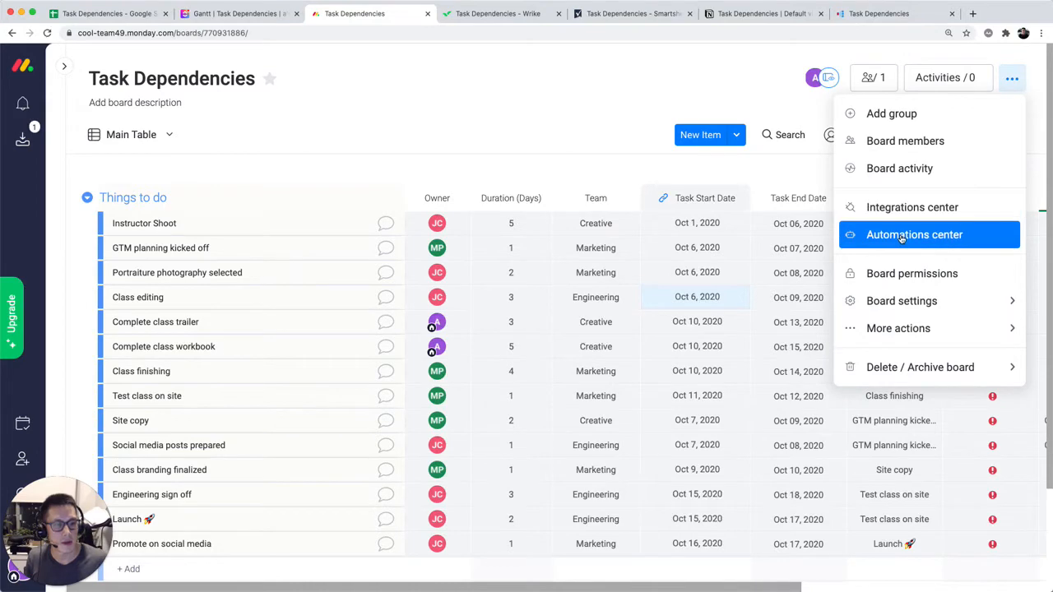
left_click(902, 236)
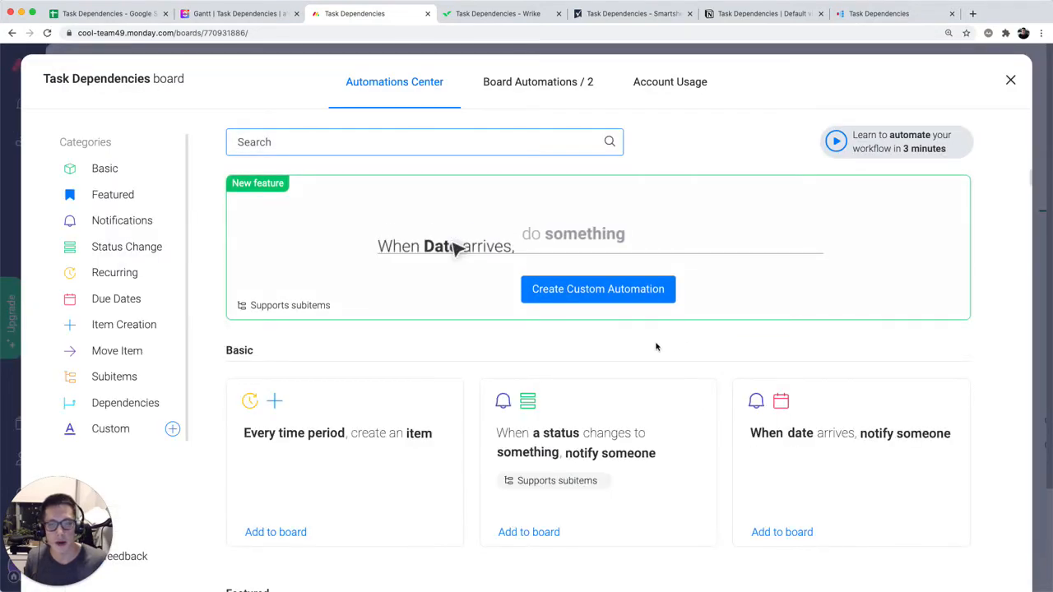
left_click(556, 86)
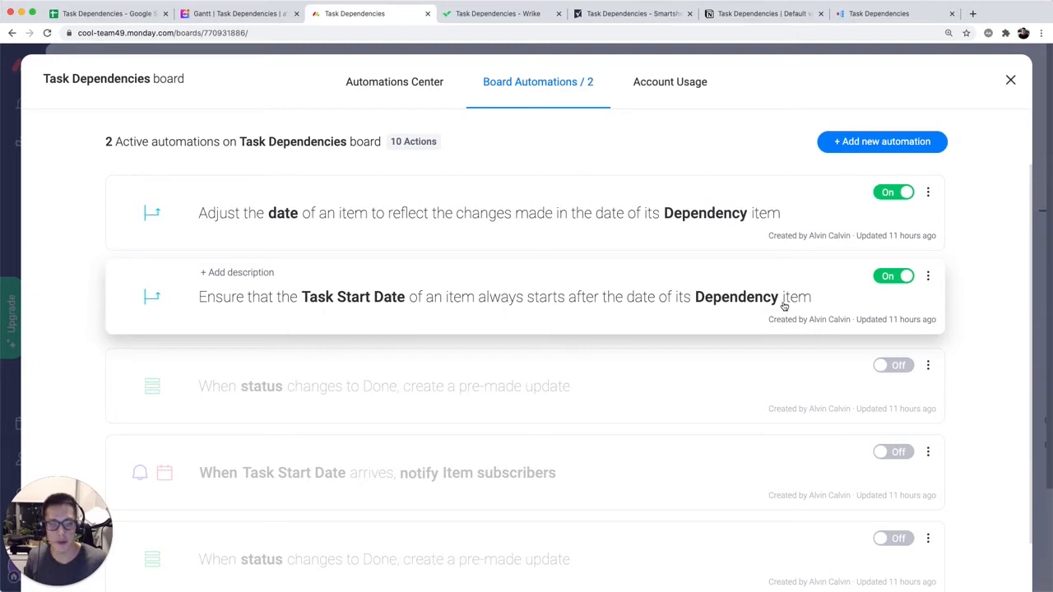
left_click(1009, 83)
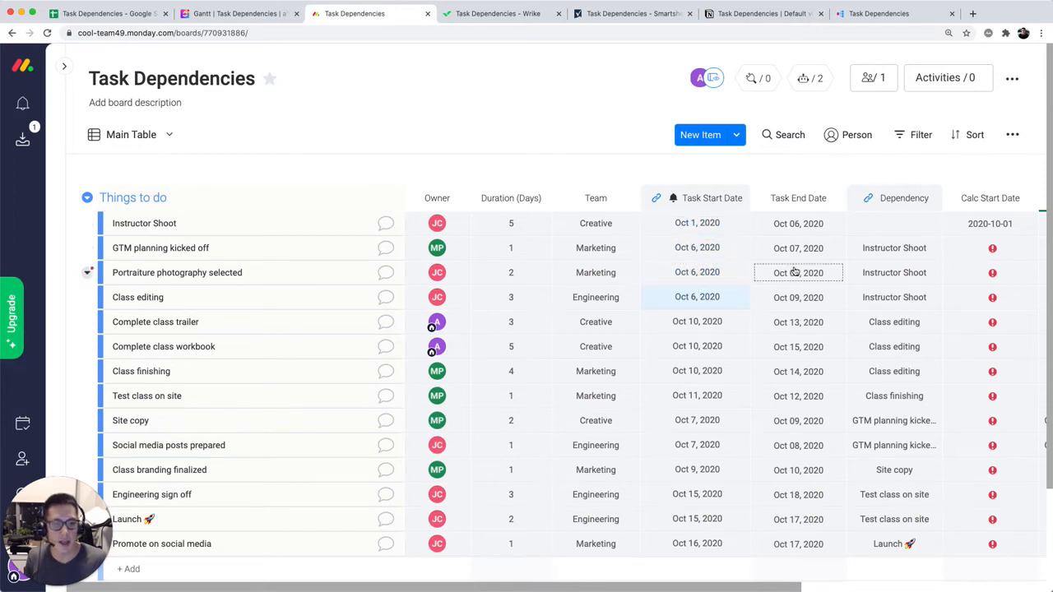
scroll(795, 272, "right", 4)
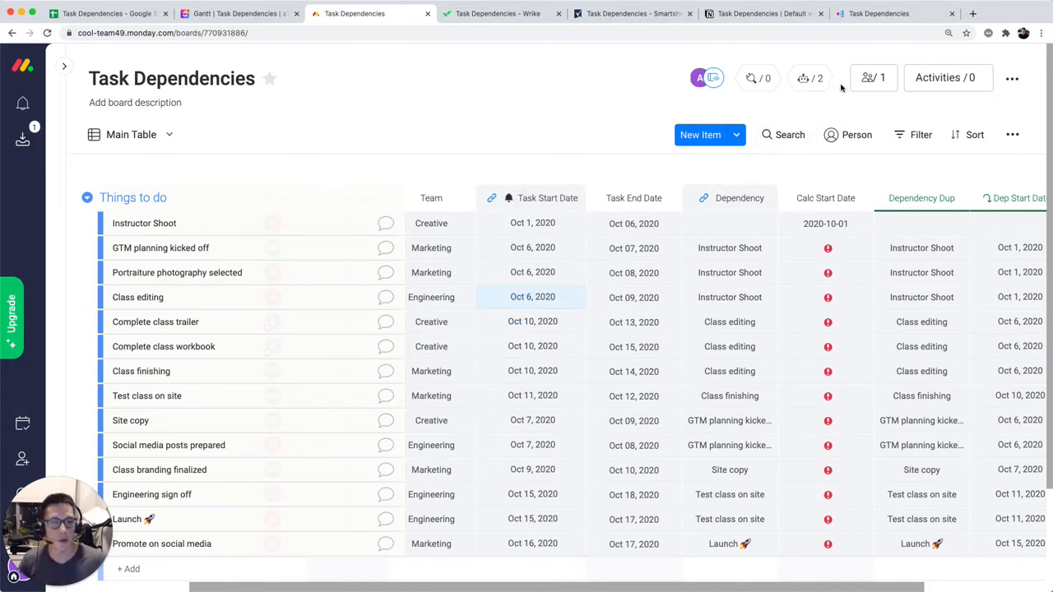
scroll(700, 301, "left", 2)
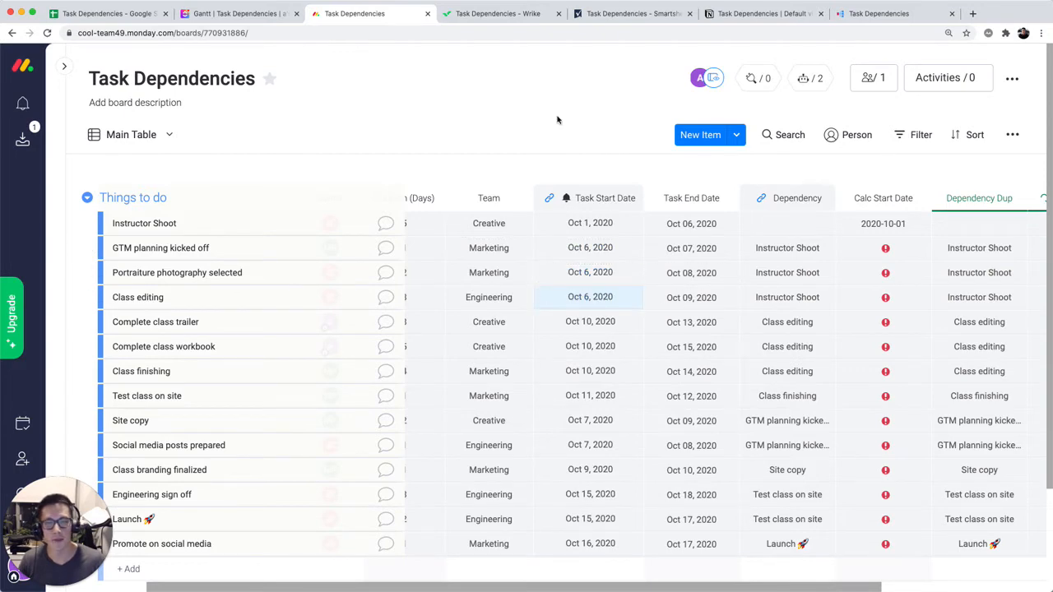
Step: Switch to the Task Dependencies table in Wrike and narrow its Duration column
left_click(498, 14)
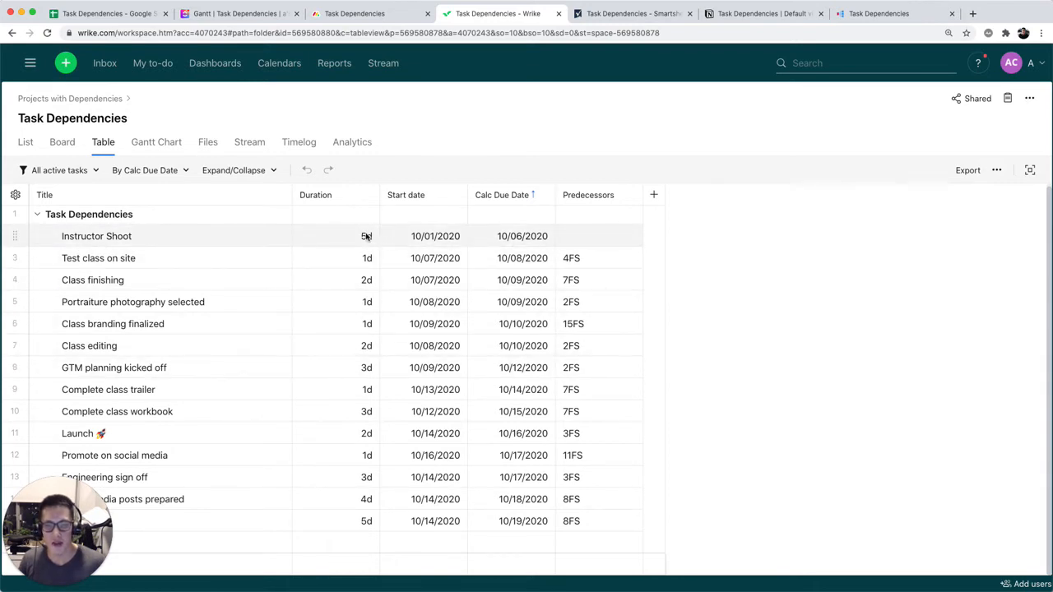
left_click_drag(381, 193, 348, 195)
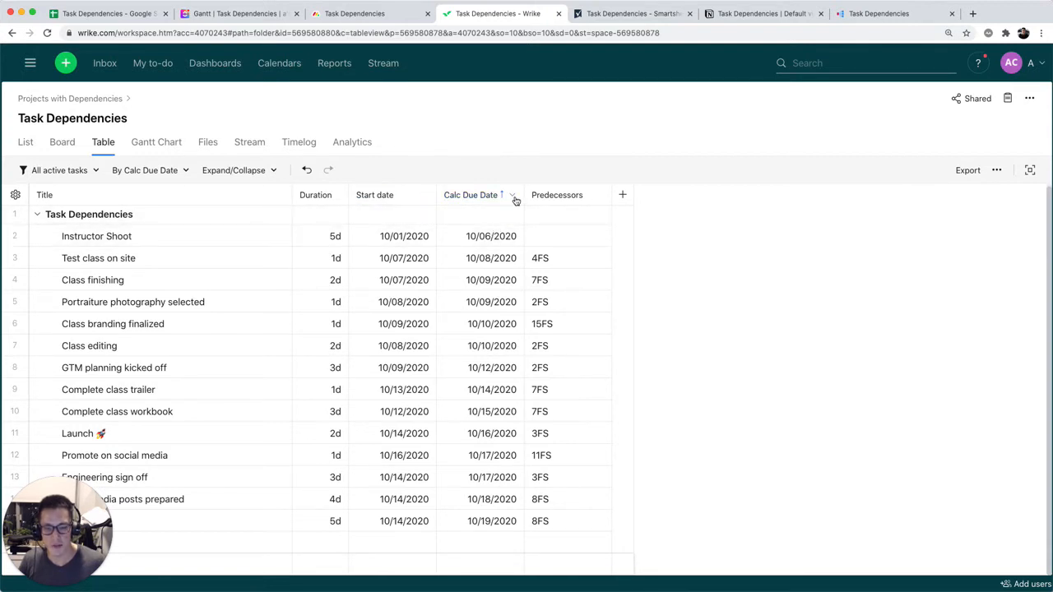
Step: Inspect the formula behind the Calc Due Date column and the predecessor of the Test class on site task
left_click(514, 198)
left_click(490, 221)
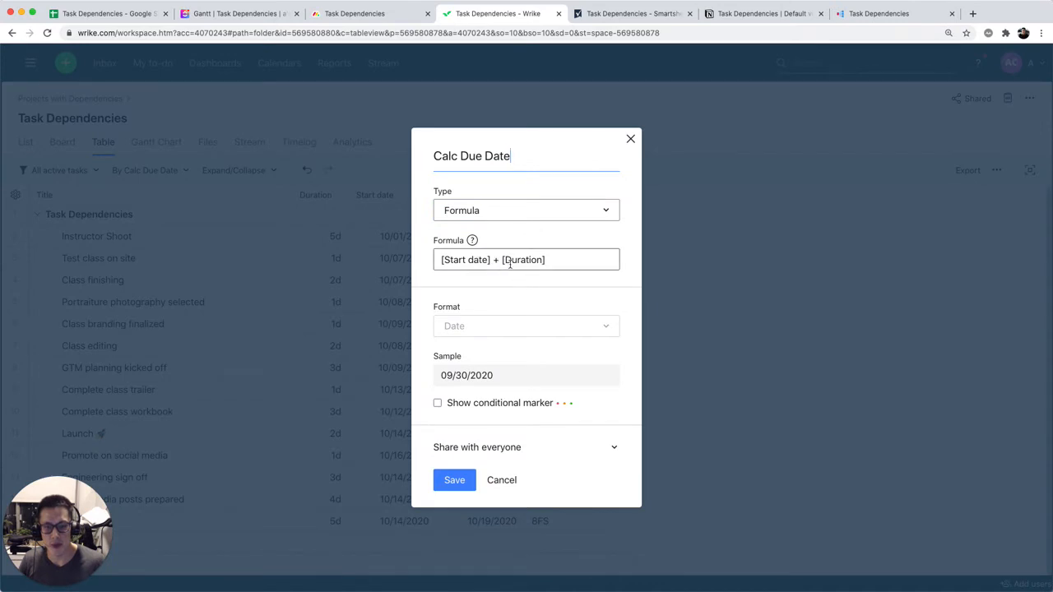
left_click(629, 140)
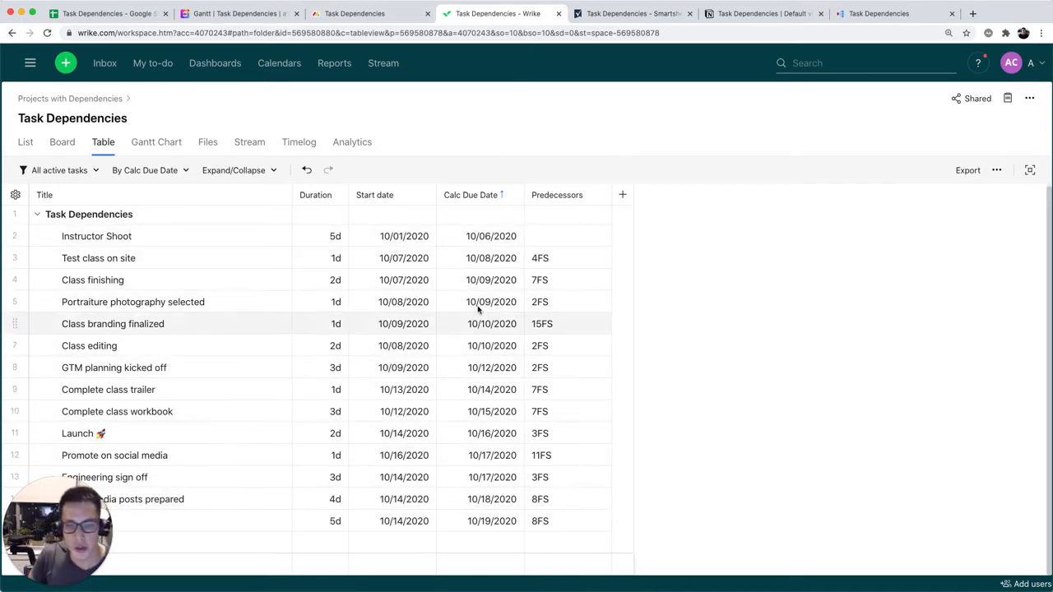
left_click(548, 260)
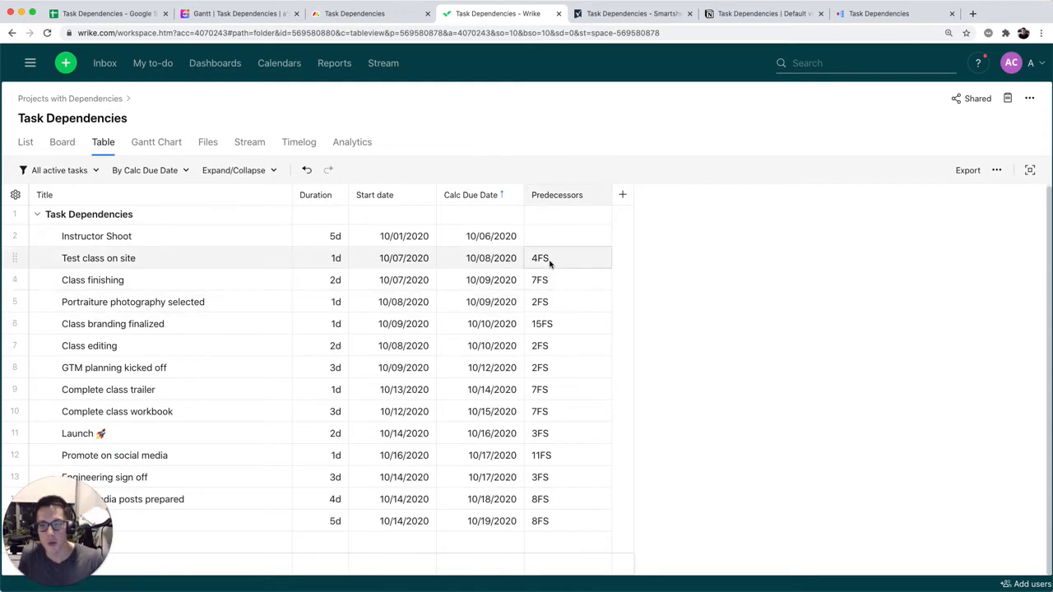
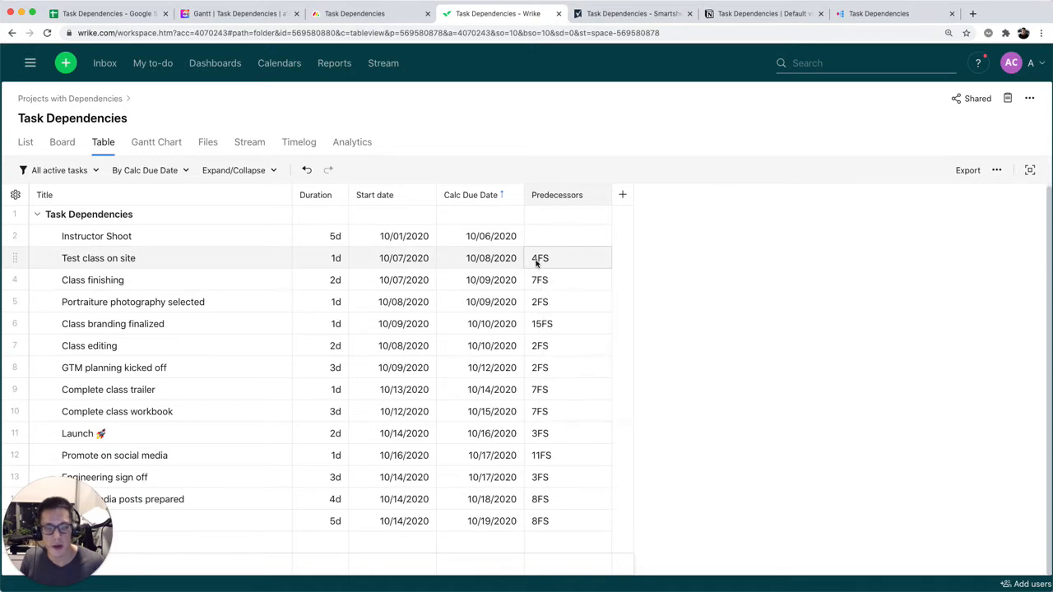
left_click(493, 207)
left_click(503, 205)
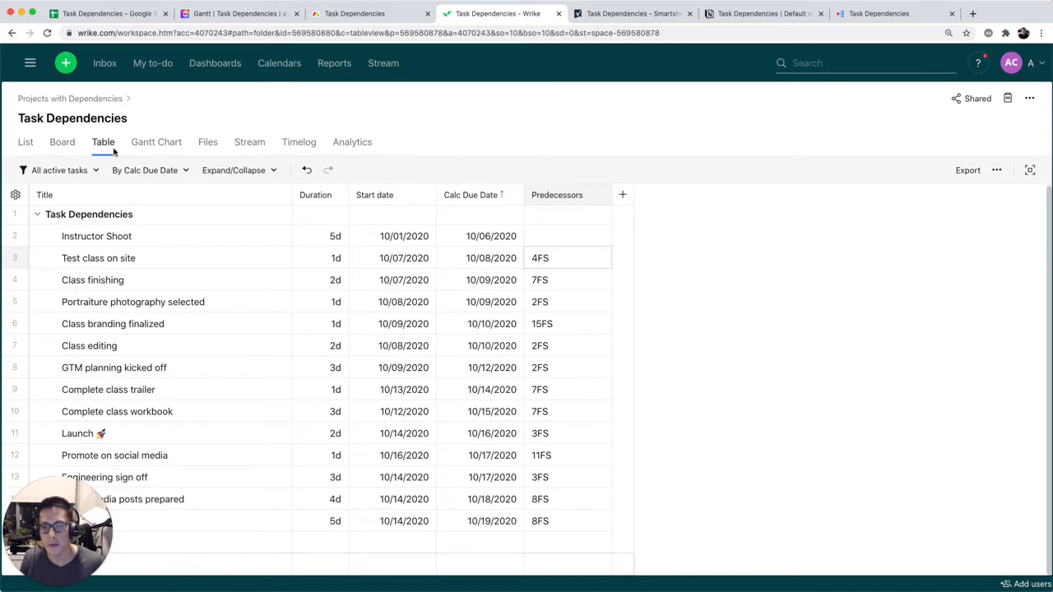
Step: View the project's tasks as a list and a board, and return to the table
left_click(26, 143)
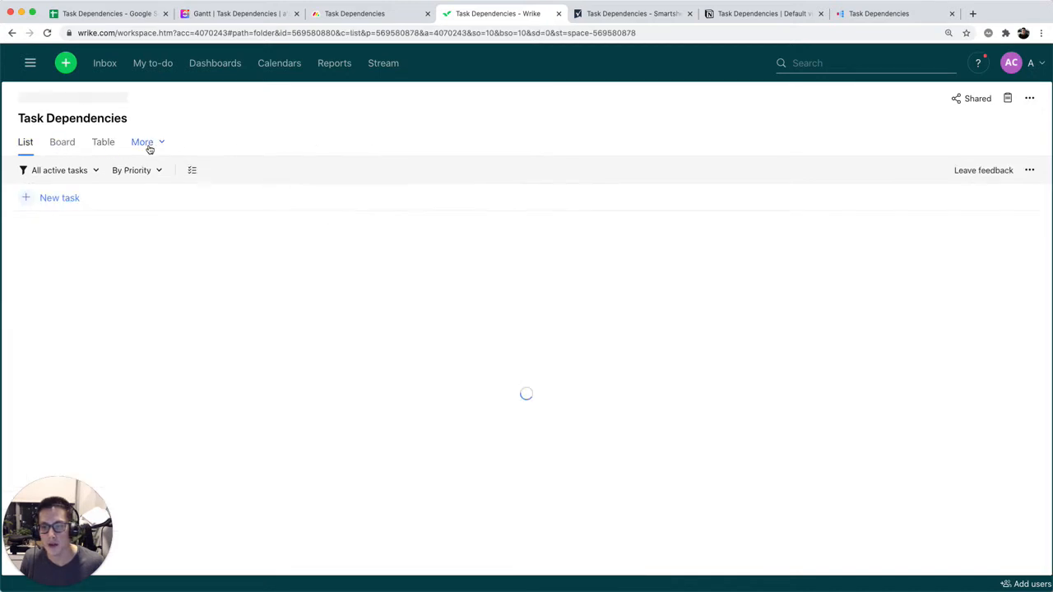
left_click(63, 145)
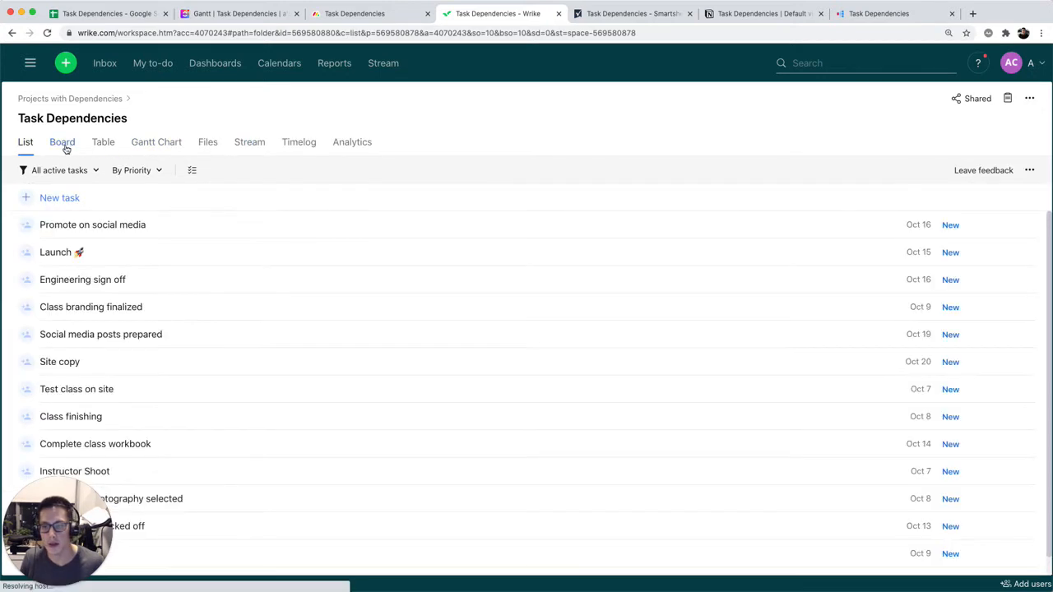
left_click(100, 143)
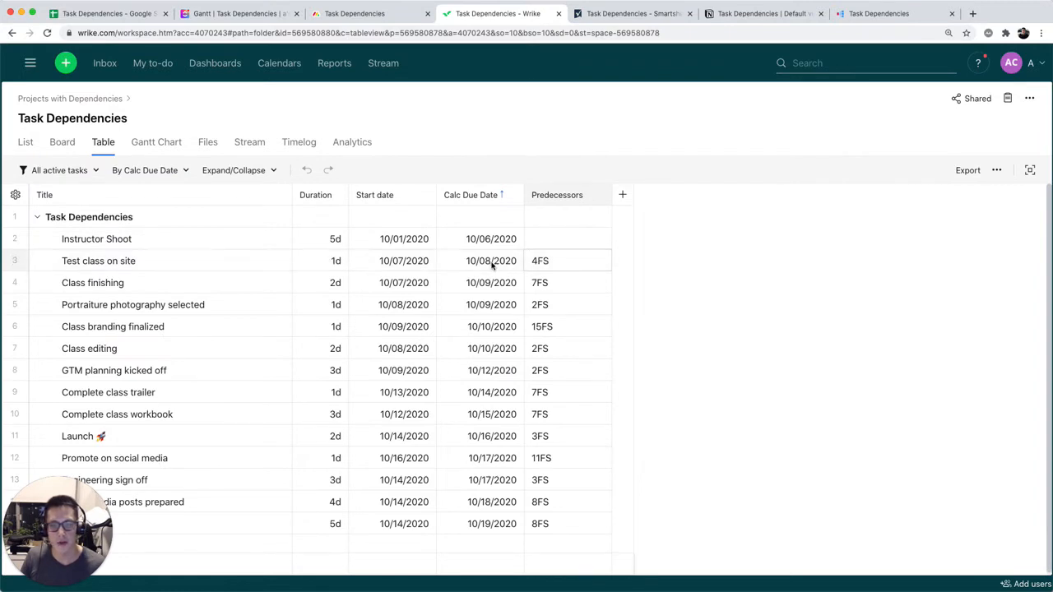
left_click(382, 238)
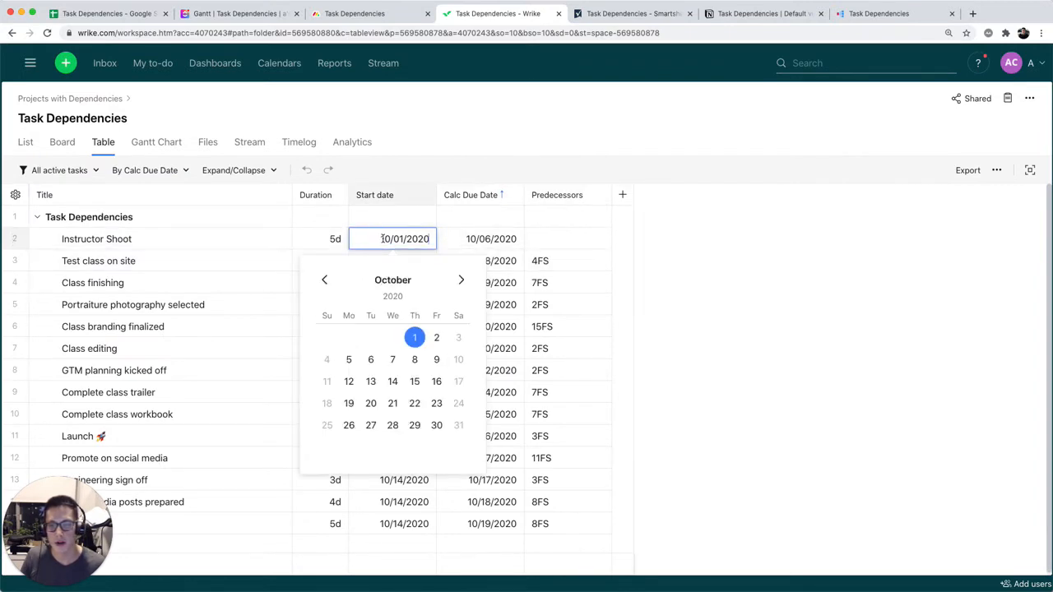
left_click(482, 239)
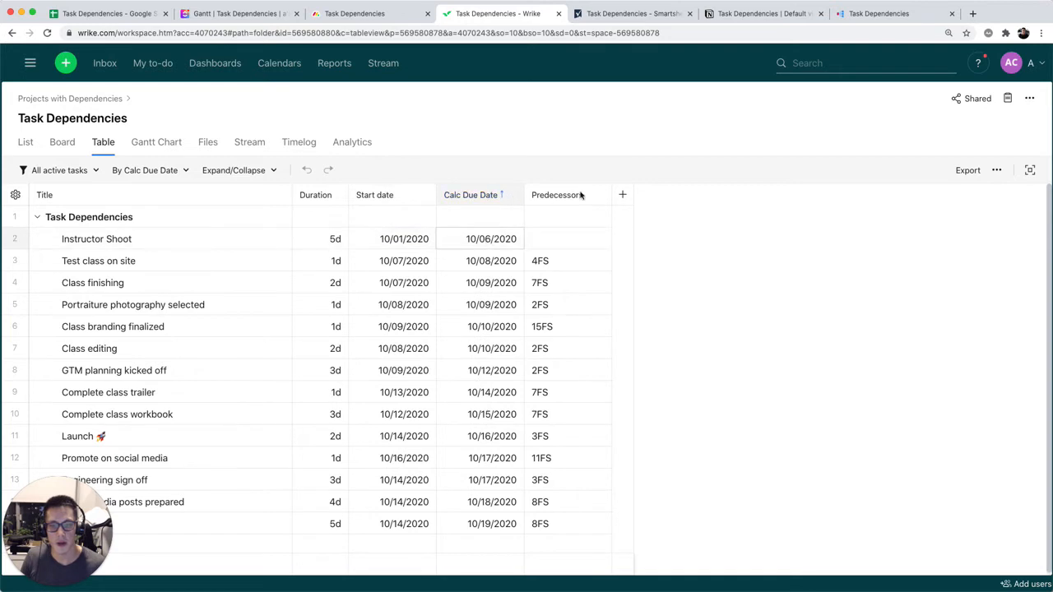
left_click(280, 197)
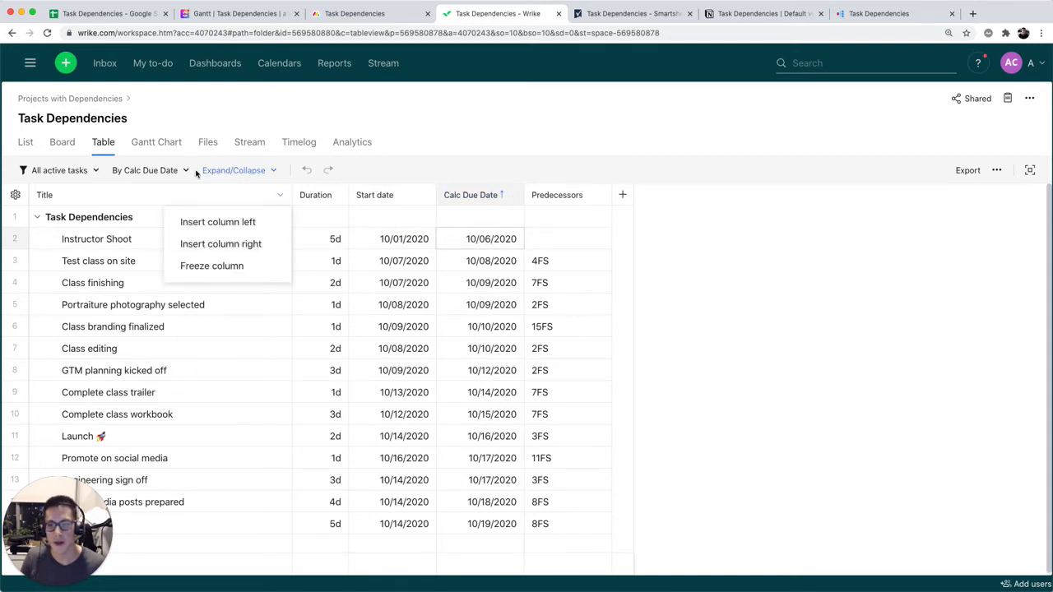
right_click(553, 260)
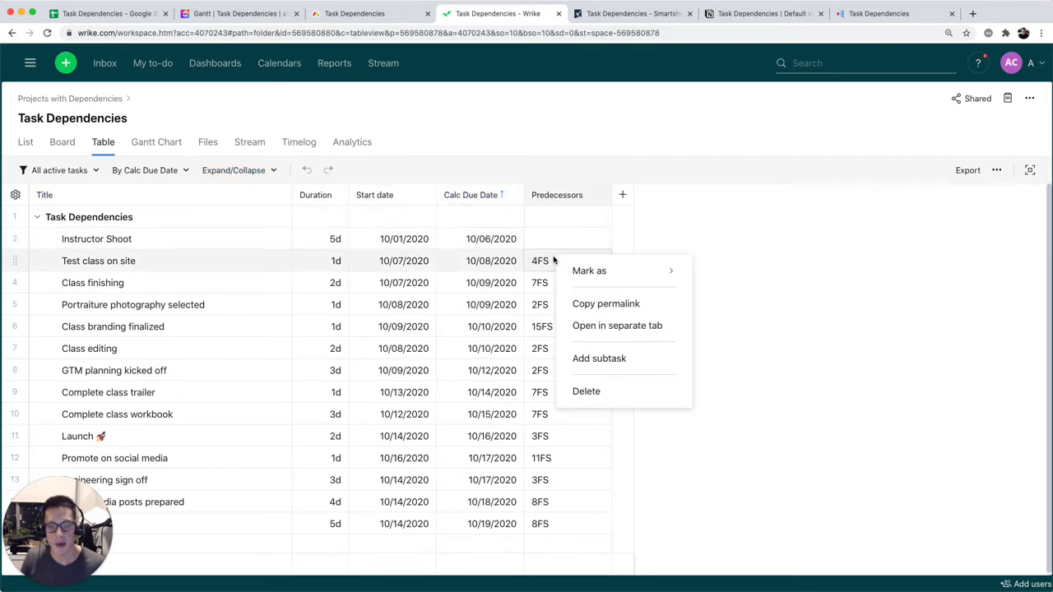
key("Escape")
Step: Open the project's Gantt chart and examine how the task bars link to each other according to the Predecessors column
left_click(155, 144)
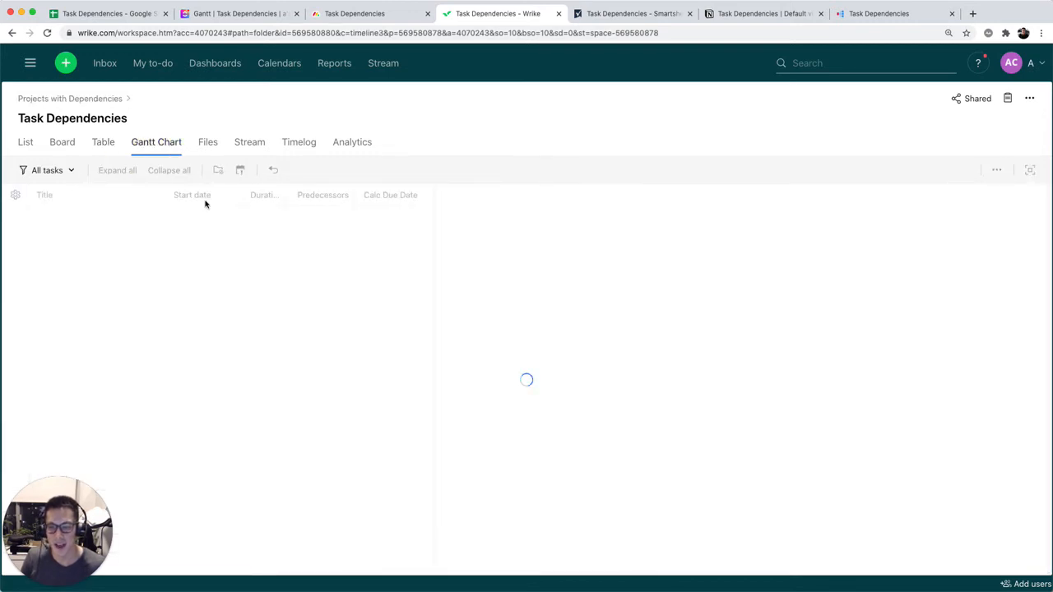
scroll(598, 306, "right", 1)
scroll(599, 306, "right", 2)
left_click(335, 262)
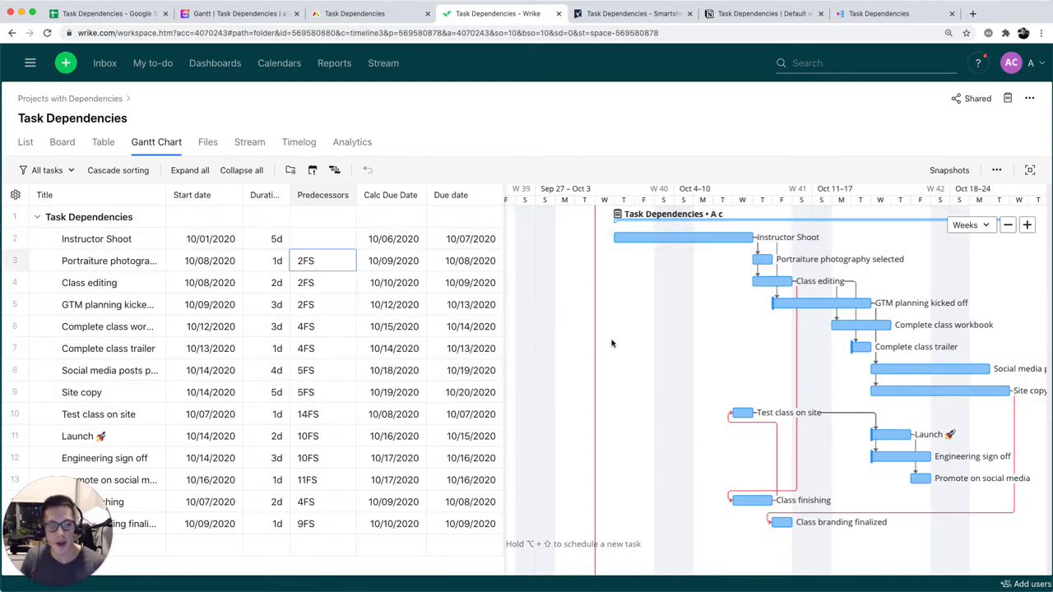
key("super+equal")
scroll(611, 343, "down", 3)
scroll(611, 343, "up", 3)
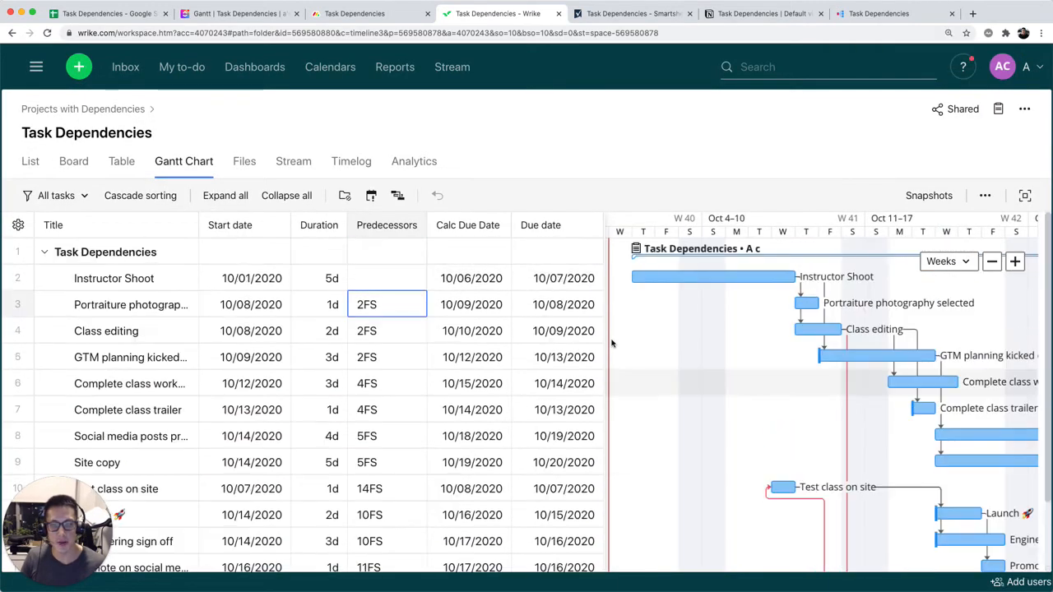
scroll(611, 343, "down", 1)
scroll(611, 343, "right", 2)
scroll(611, 343, "right", 2)
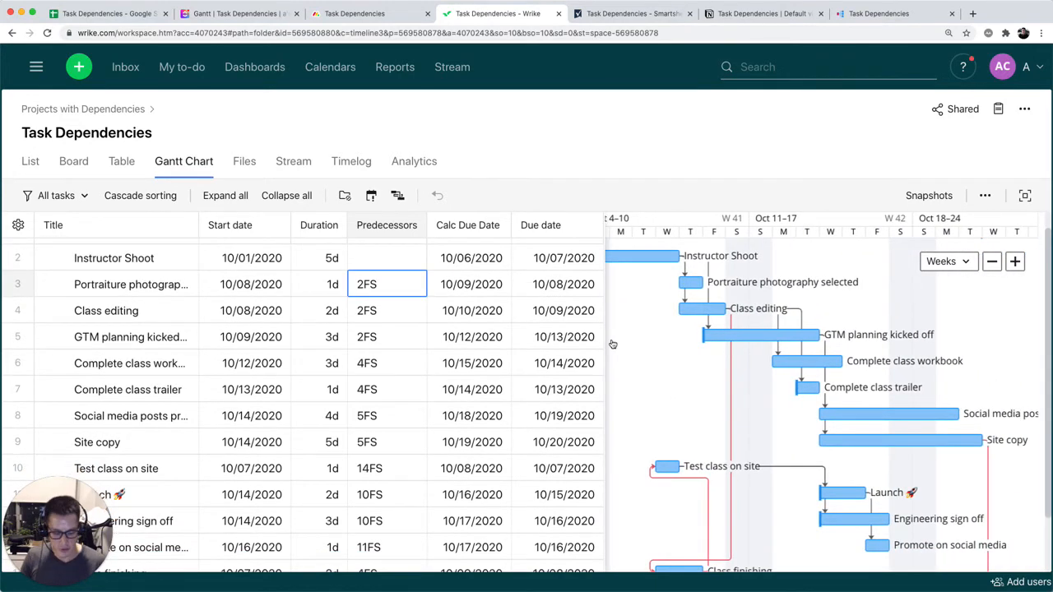
key("super+minus")
Step: Switch to ClickUp and examine the dependency lines in its Gantt view for comparison
left_click(263, 15)
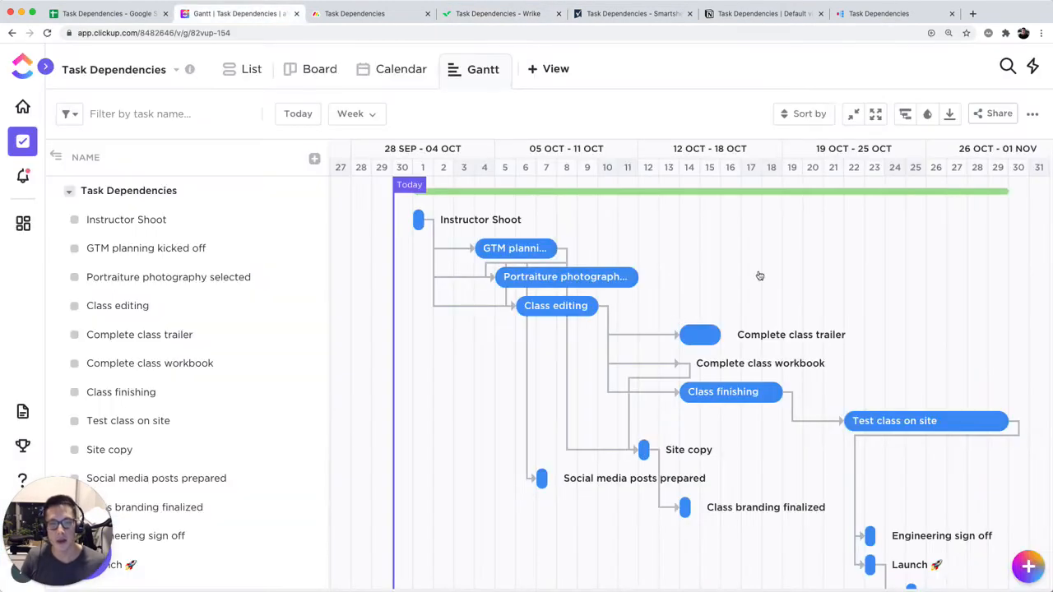
scroll(581, 293, "right", 1)
scroll(580, 294, "down", 2)
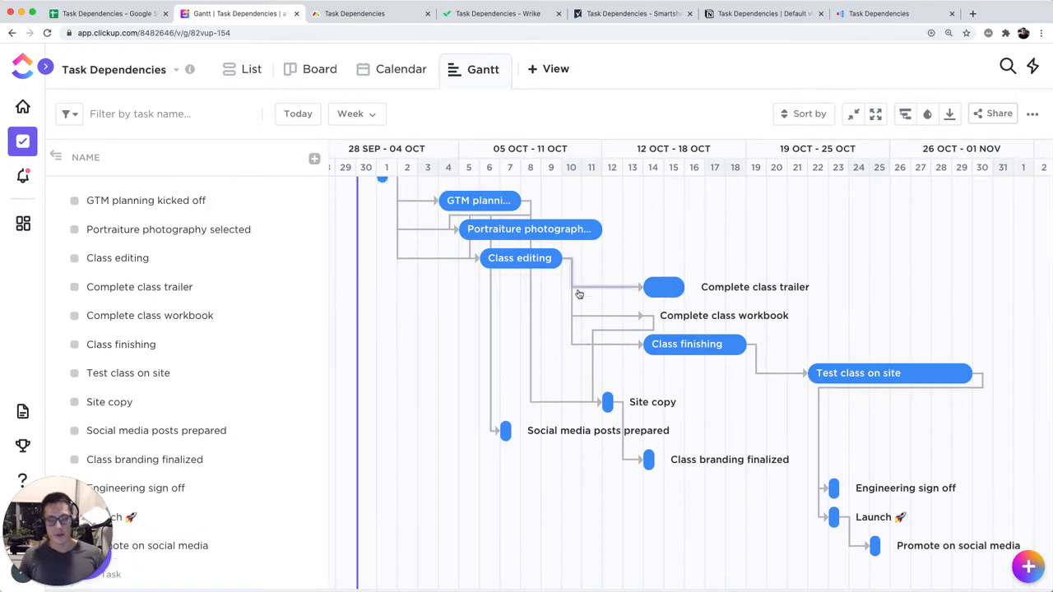
scroll(581, 293, "up", 2)
scroll(580, 293, "left", 1)
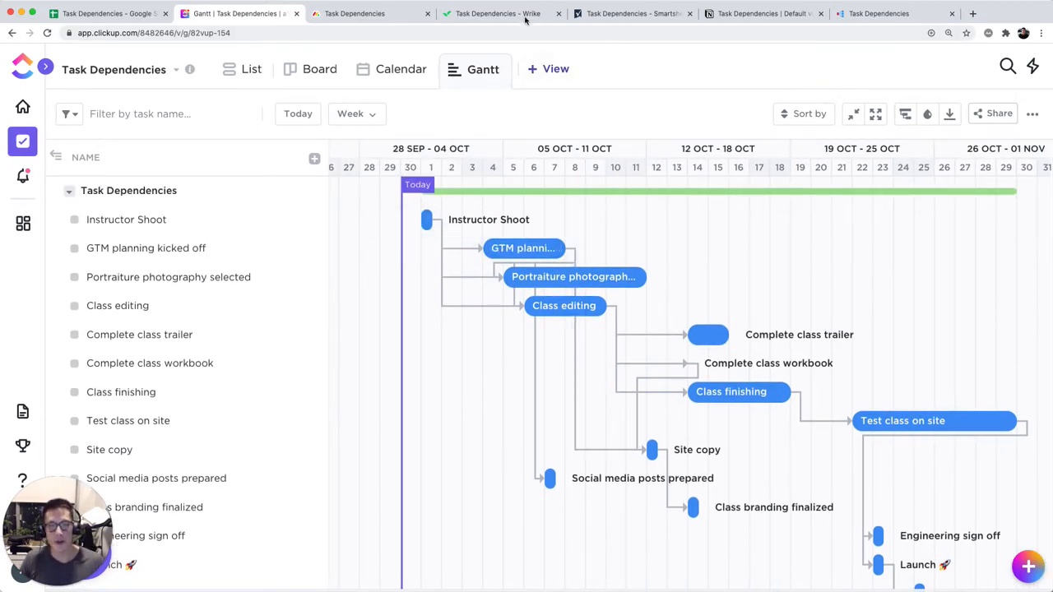
Step: Return to the Wrike Gantt chart and reschedule the Class branding finalized task to start on 10/21/2020
left_click(493, 13)
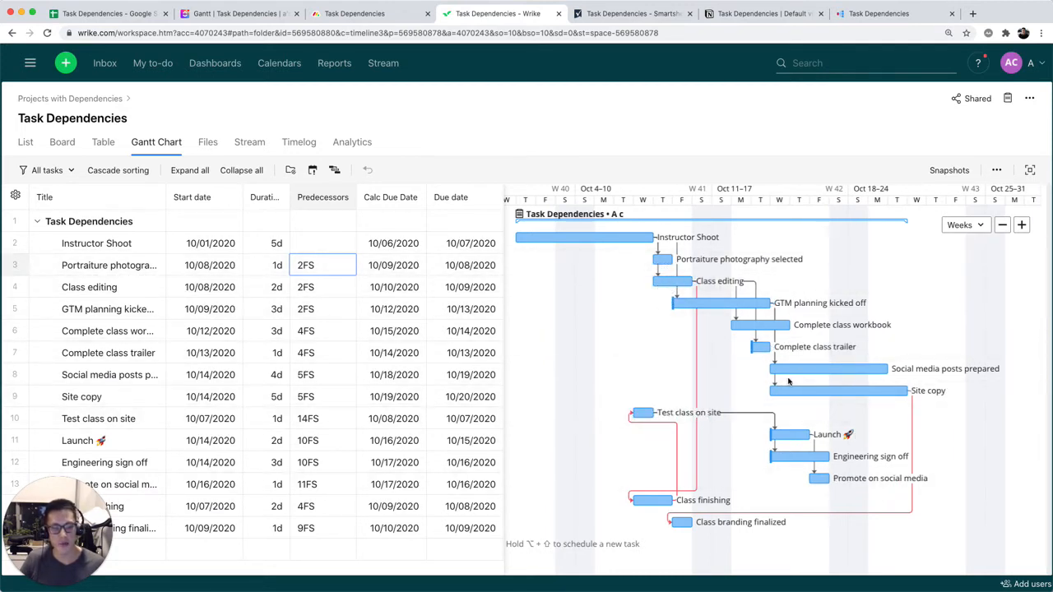
mouse_move(700, 304)
left_mouse_down()
mouse_move(805, 303)
mouse_move(704, 301)
left_mouse_up()
left_click_drag(786, 306, 681, 305)
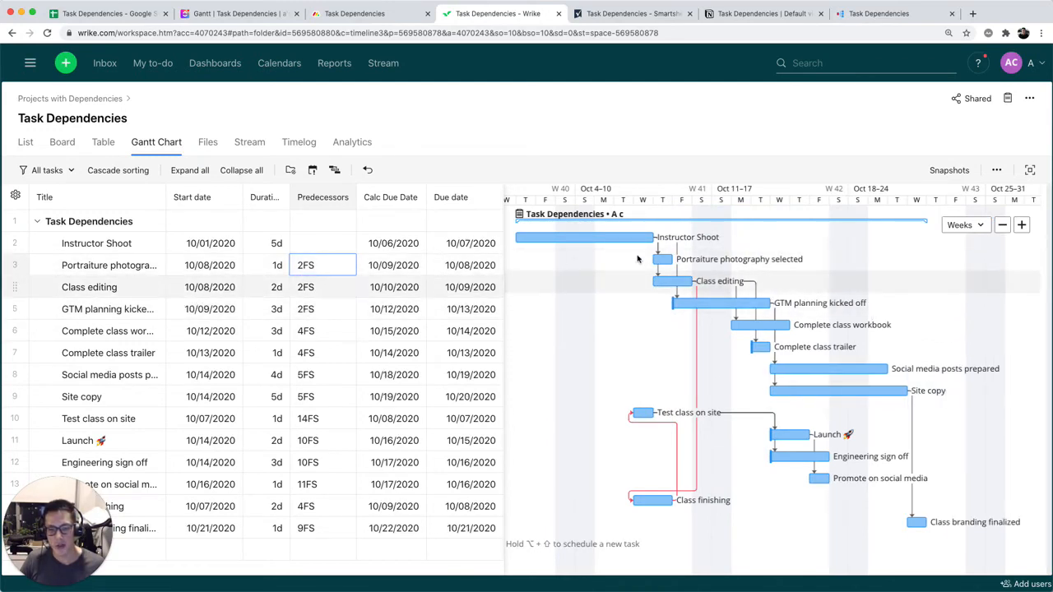
Step: Try to edit the dependency type in the predecessor of the Portraiture photography selected task
left_click(322, 267)
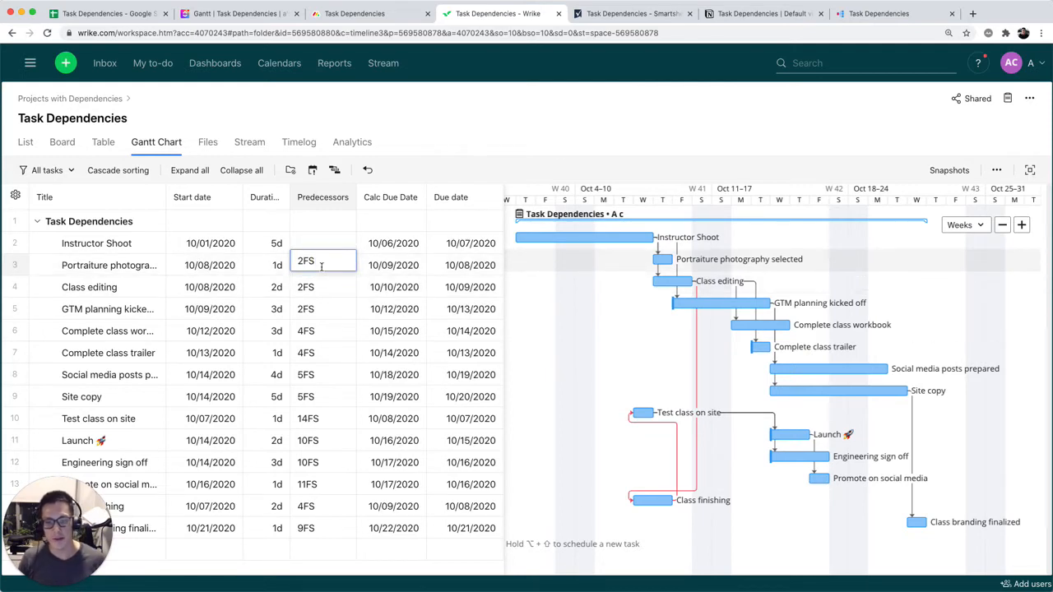
type("S")
key("Return")
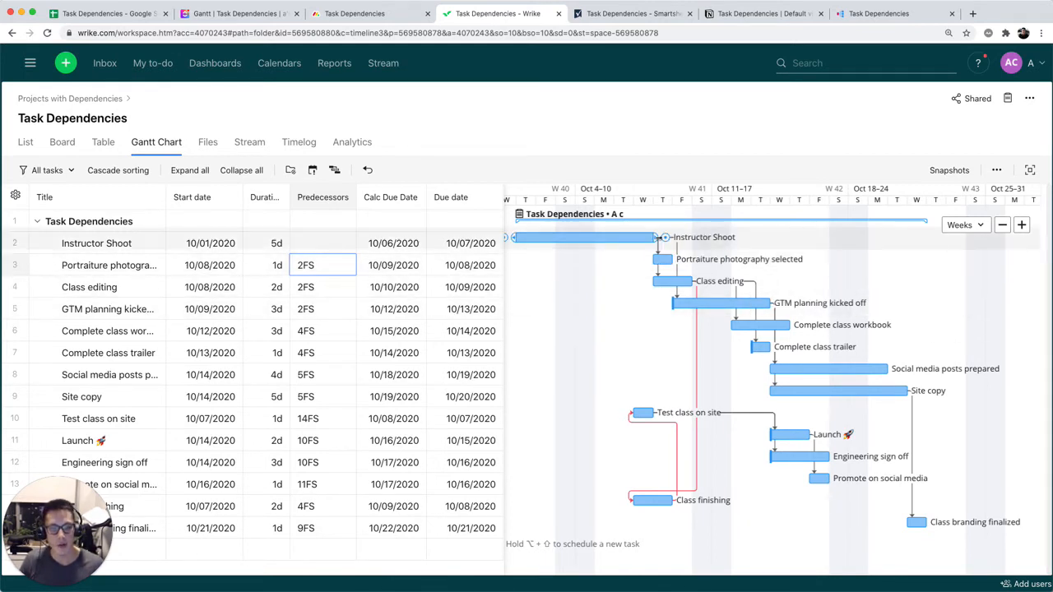
Step: Link the Instructor Shoot bar to the Complete class trailer bar as an additional finish-to-start dependency in the Gantt chart
left_click_drag(666, 239, 758, 351)
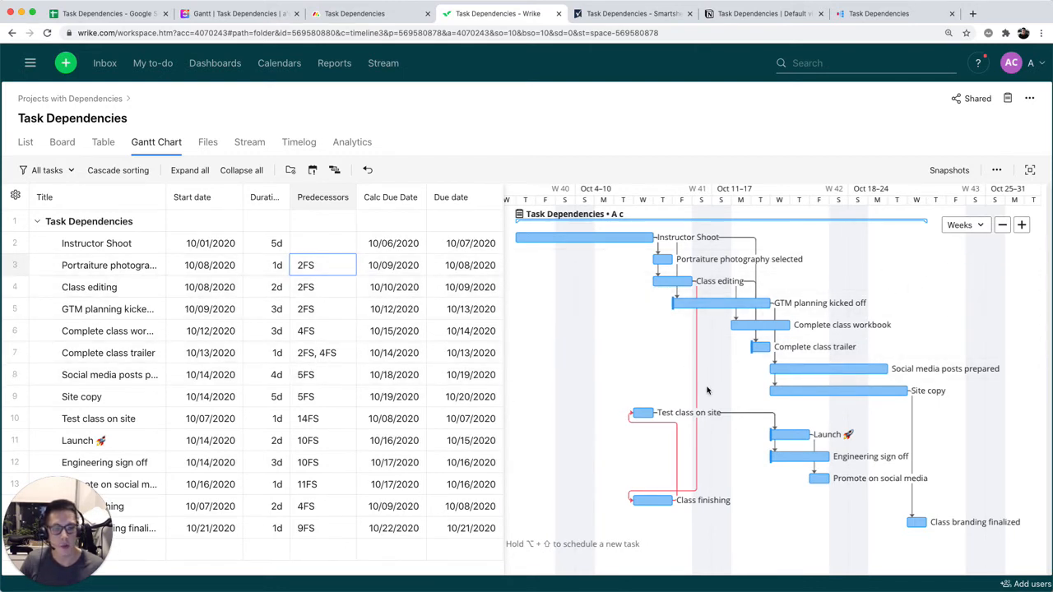
scroll(765, 399, "right", 5)
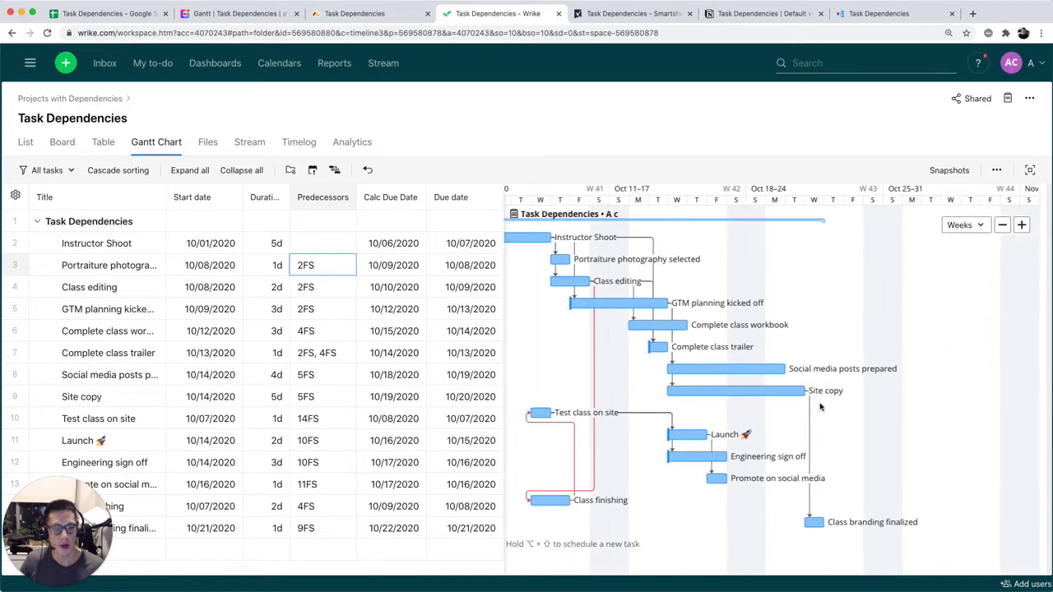
scroll(820, 406, "left", 4)
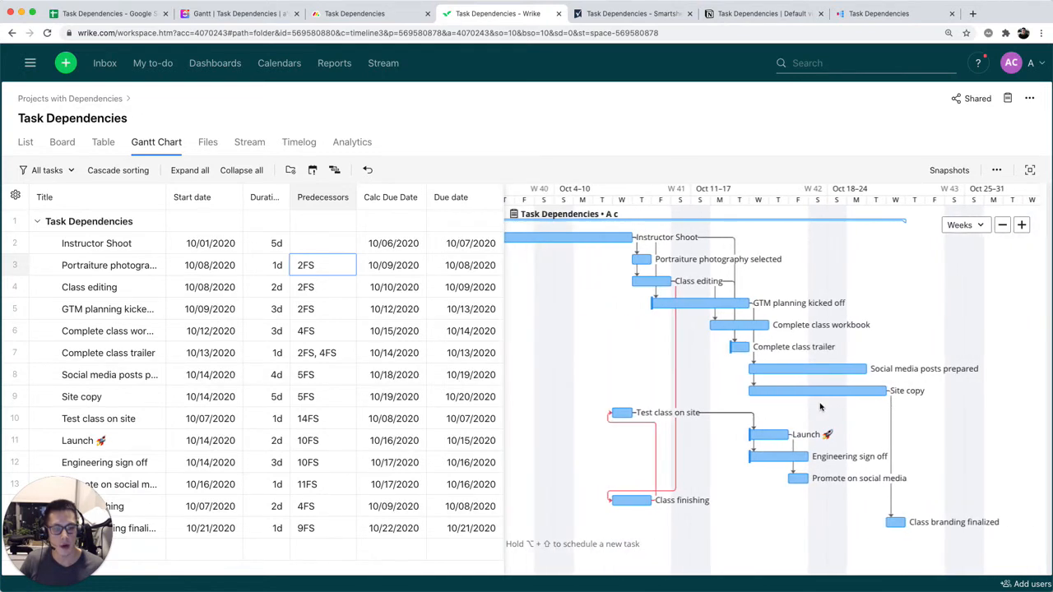
Step: Set the predecessor of the Complete class trailer task to 2FS only
left_click(329, 353)
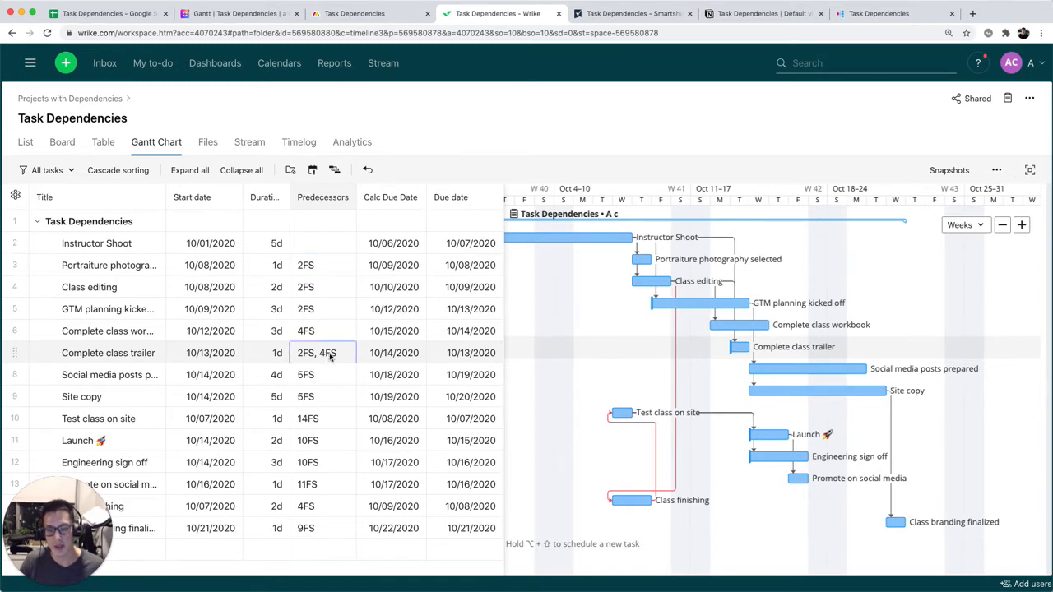
type("4")
key("Return")
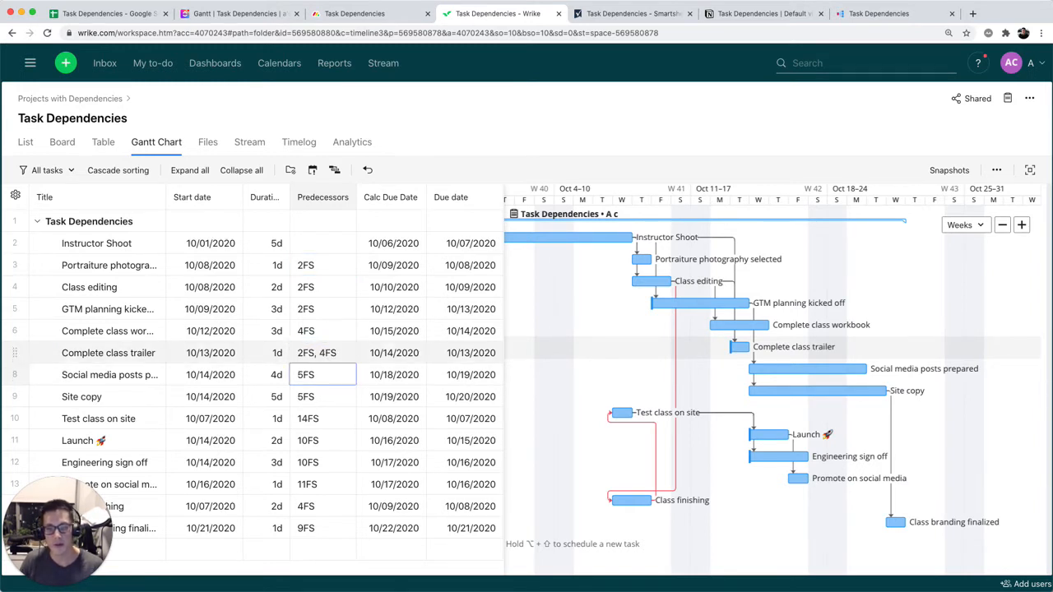
scroll(698, 373, "left", 2)
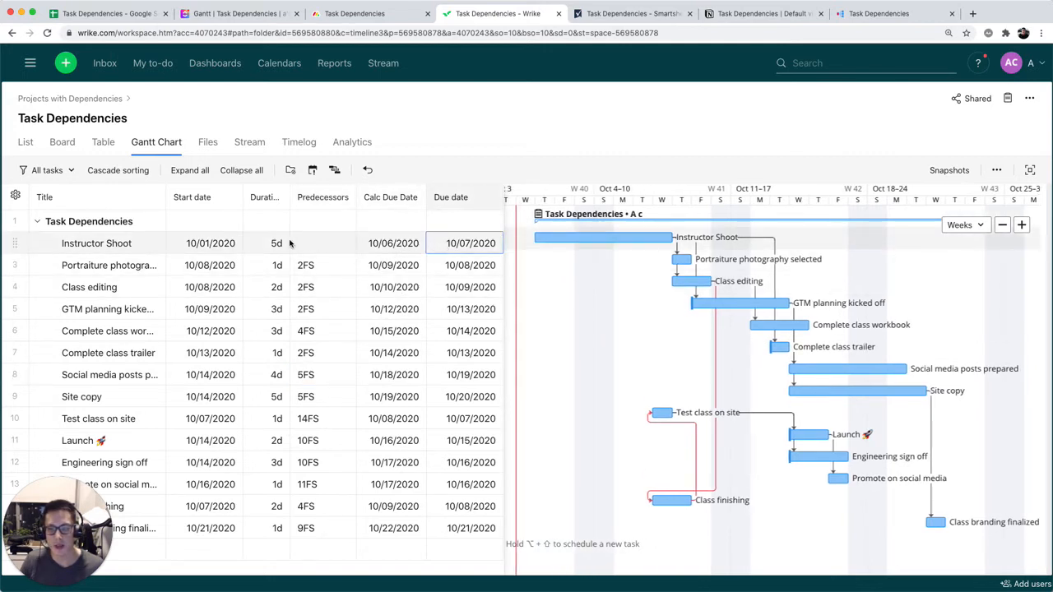
Step: Reschedule the Instructor Shoot task to start on 10/15/2020
left_click(227, 244)
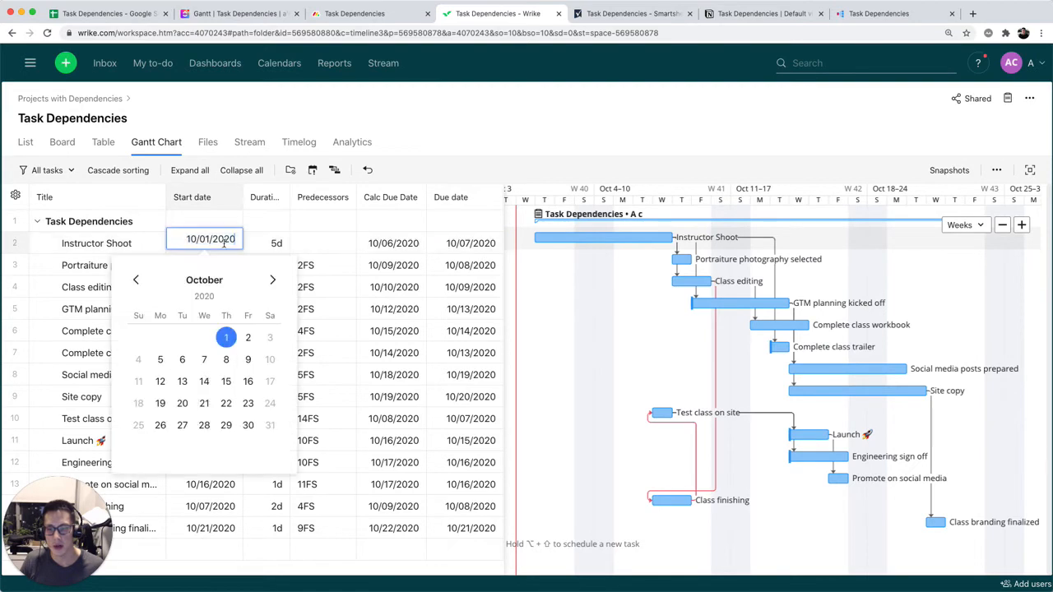
left_click(227, 381)
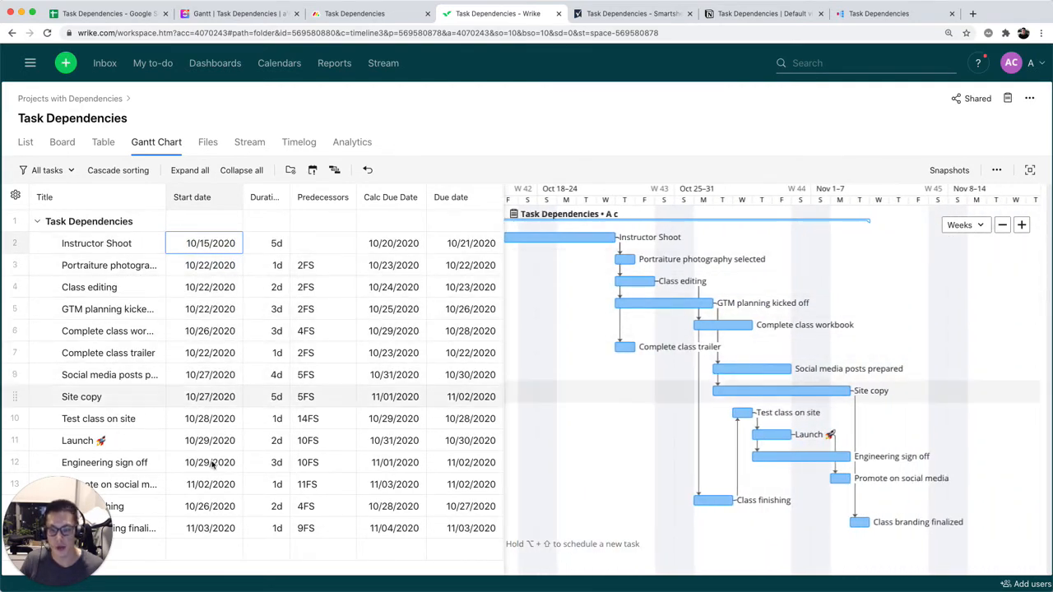
Step: Set the start date of the Instructor Shoot task back to 10/01/2020
left_click(194, 243)
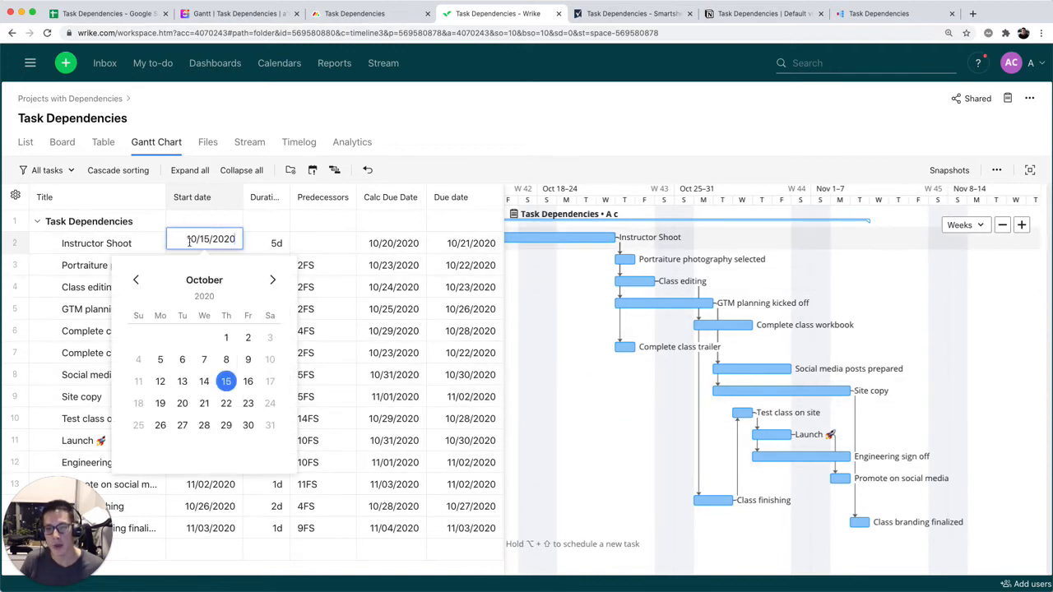
left_click(222, 339)
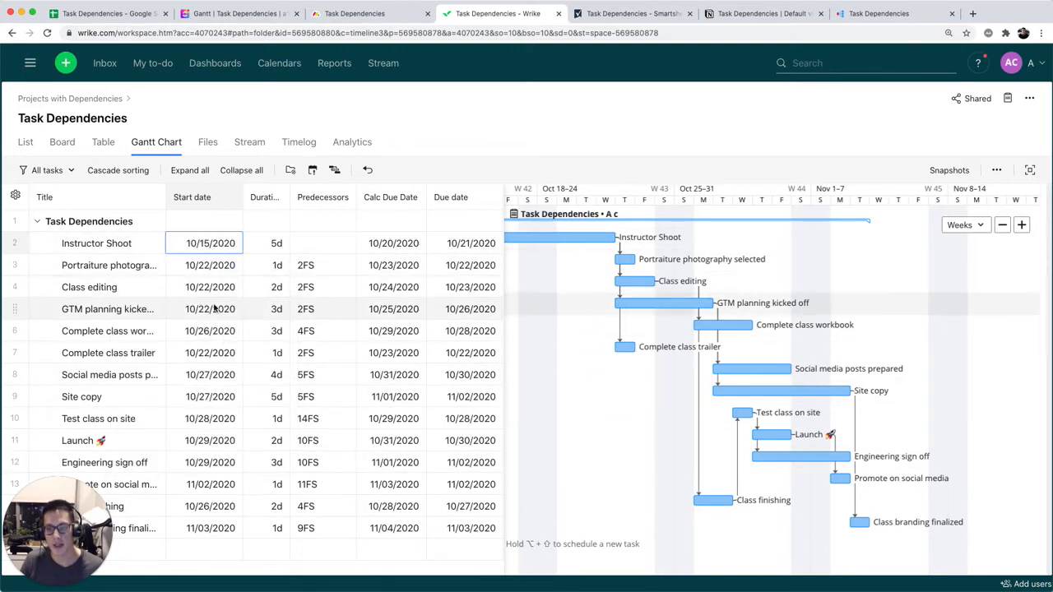
left_click(215, 242)
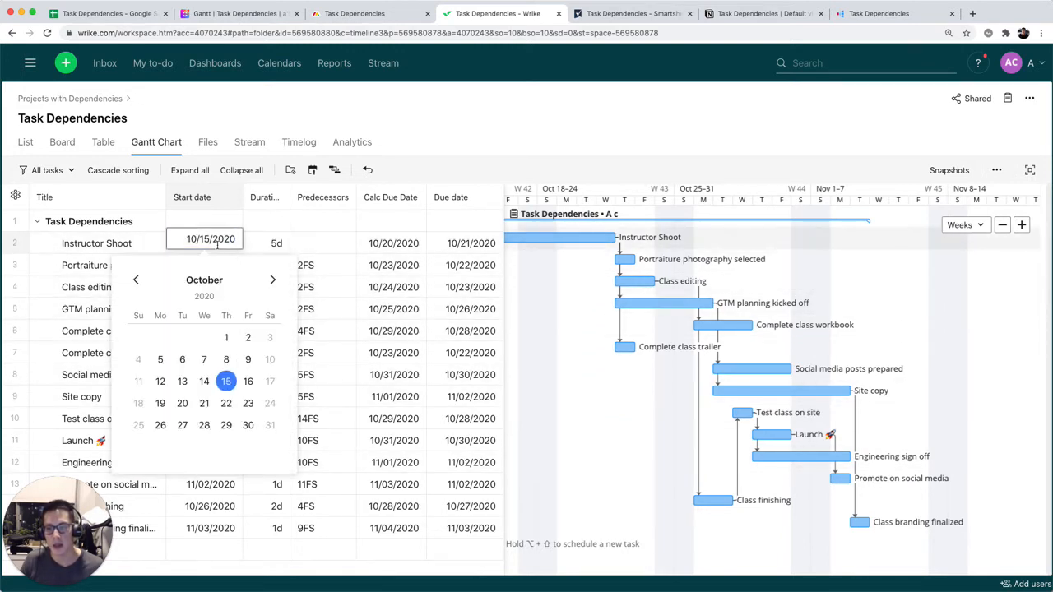
left_click(223, 338)
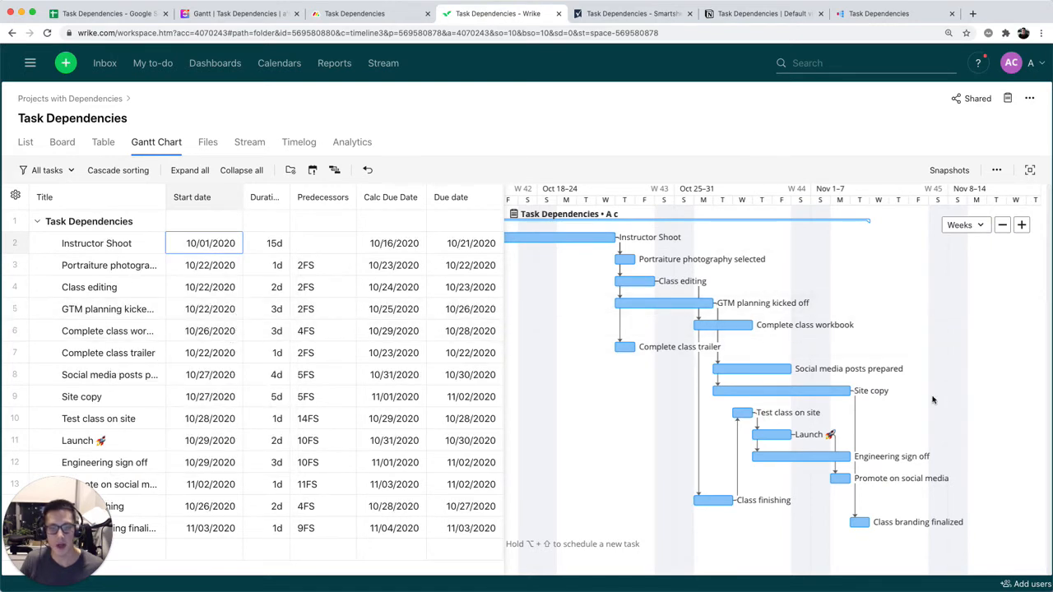
Step: Shorten the Instructor Shoot bar in the Gantt chart to a duration of 2d
scroll(905, 400, "left", 5)
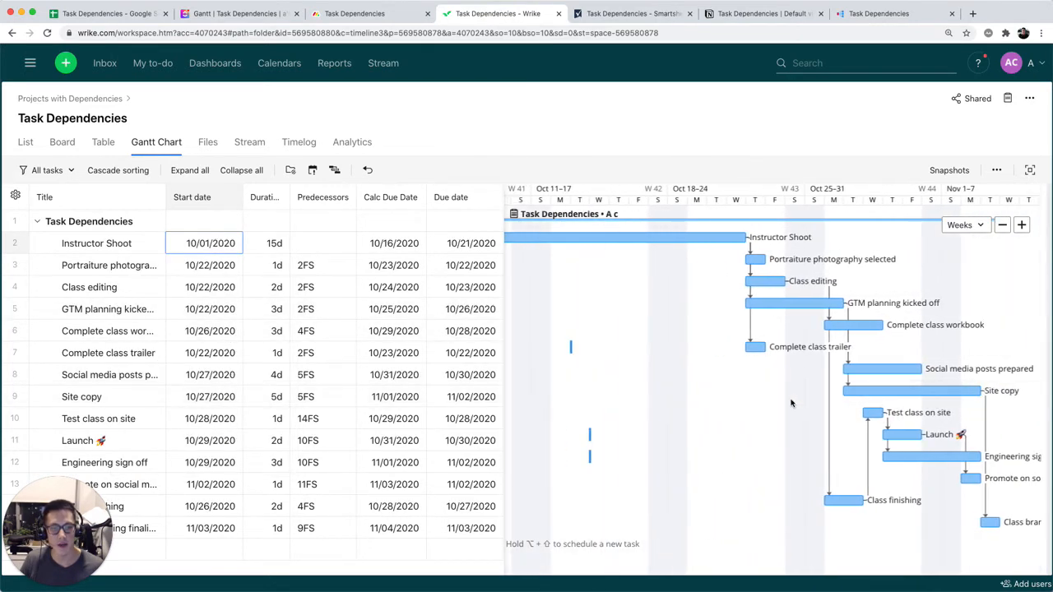
scroll(736, 393, "left", 5)
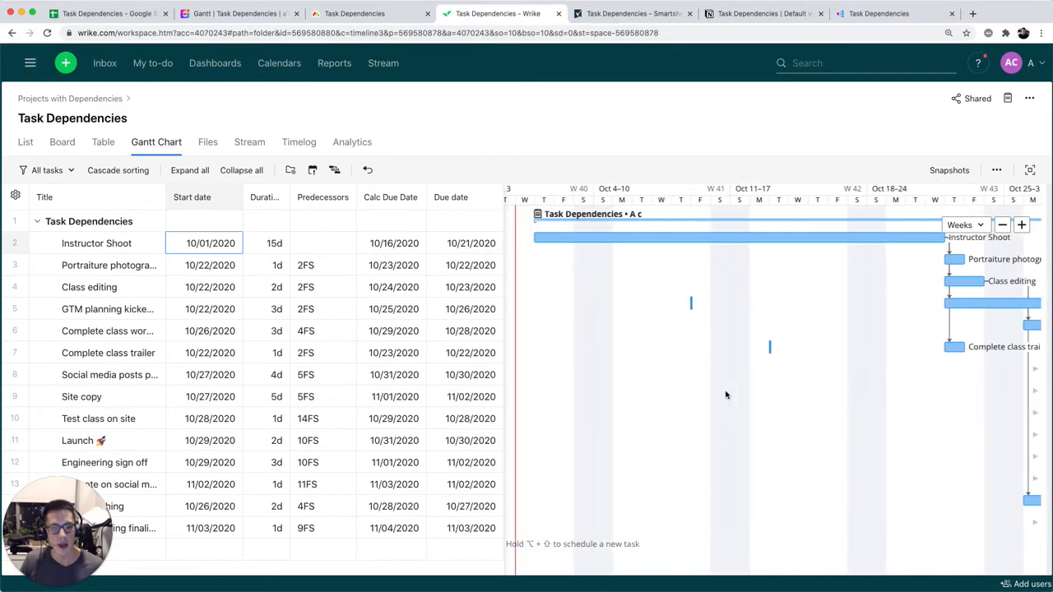
mouse_move(941, 240)
left_click_drag(941, 239, 621, 227)
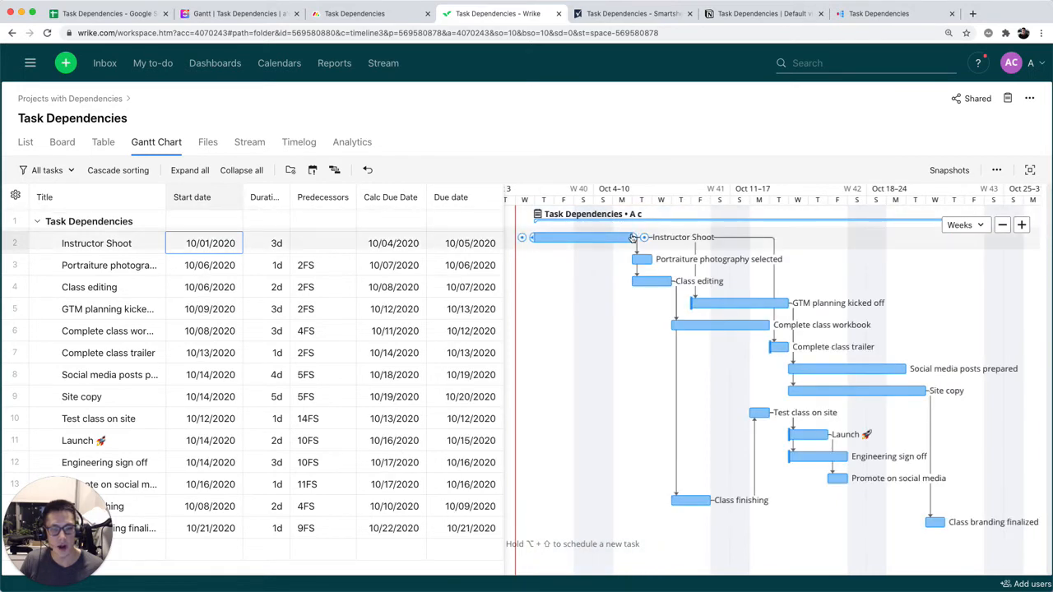
left_click_drag(601, 241, 546, 240)
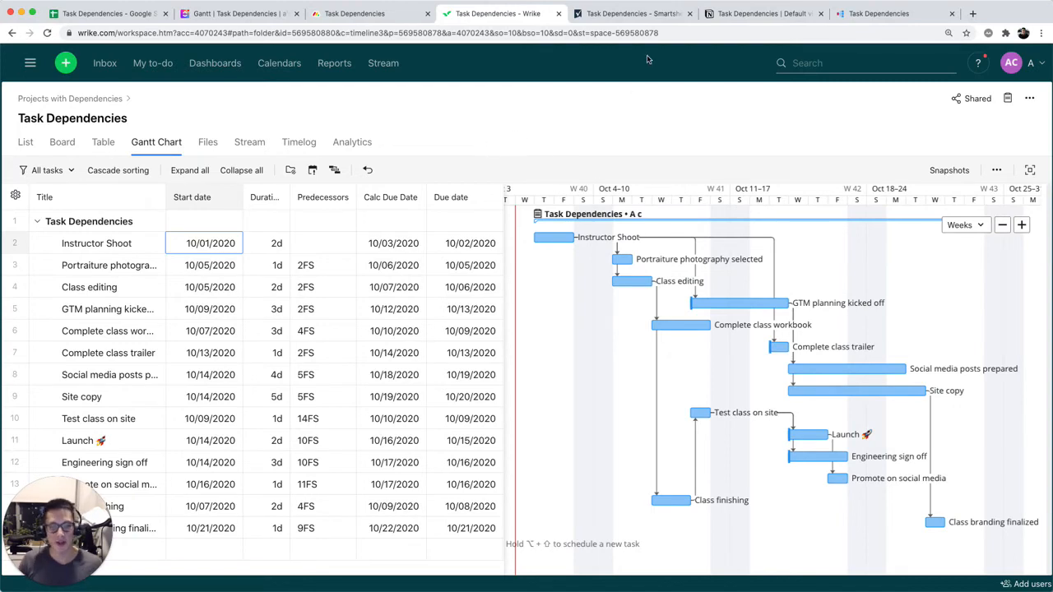
Step: Switch to the Task Dependencies sheet in Smartsheet and examine the options and type of its Dependency column
left_click(645, 16)
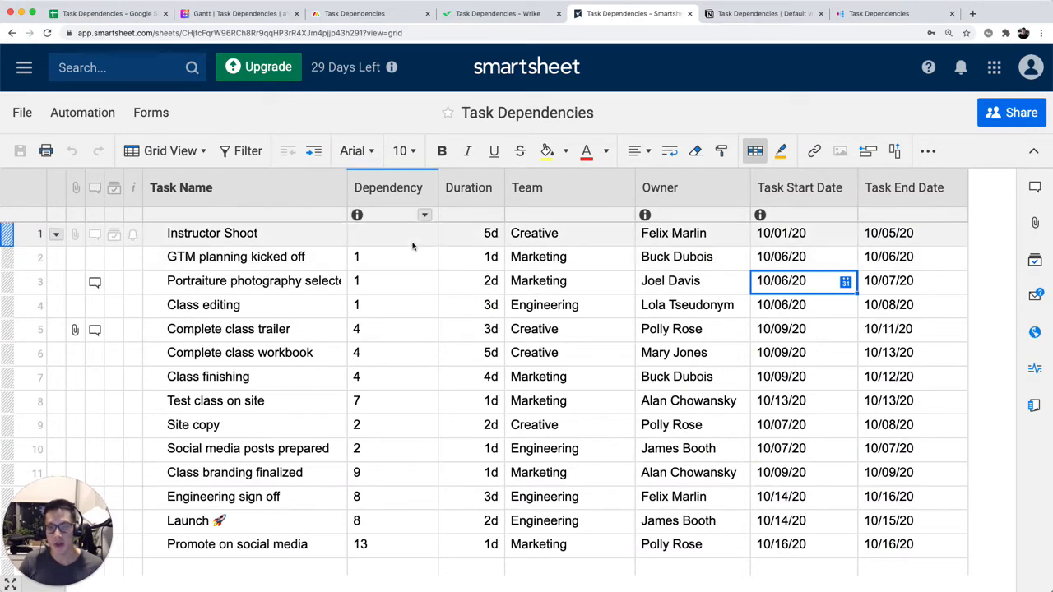
left_click(523, 20)
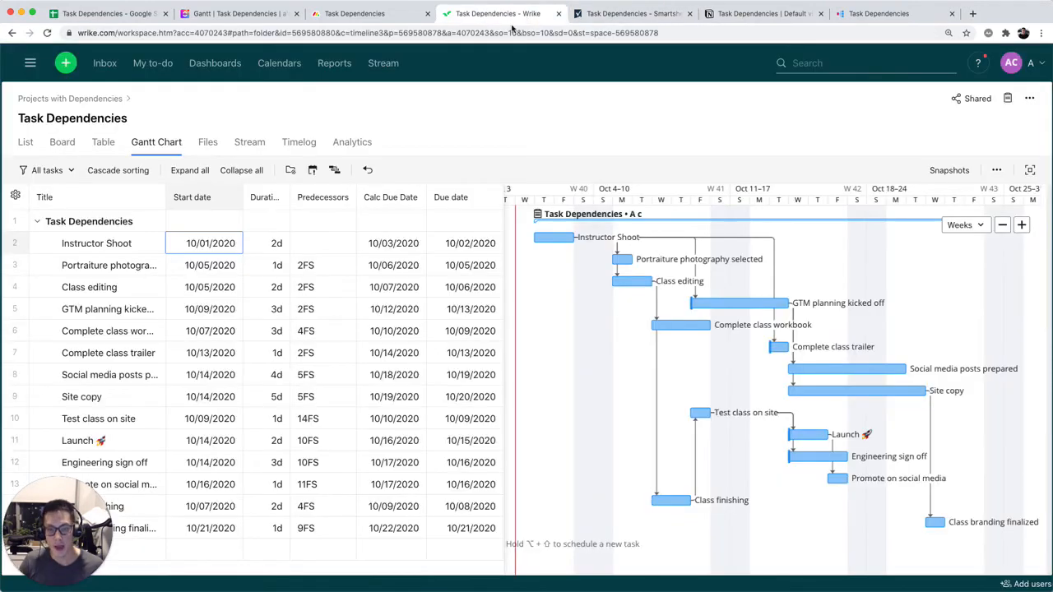
left_click(619, 14)
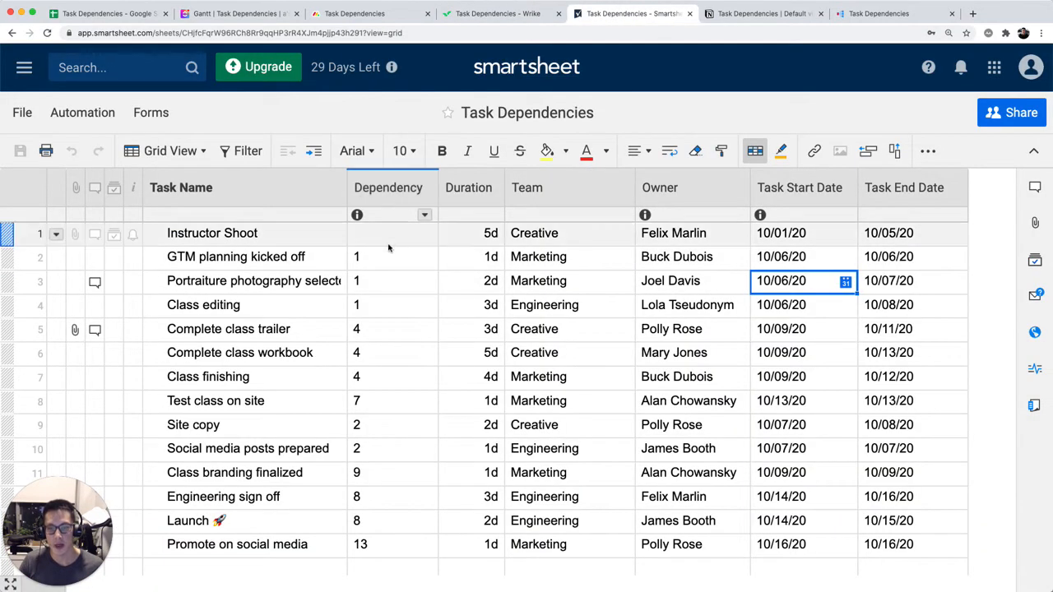
left_click(424, 216)
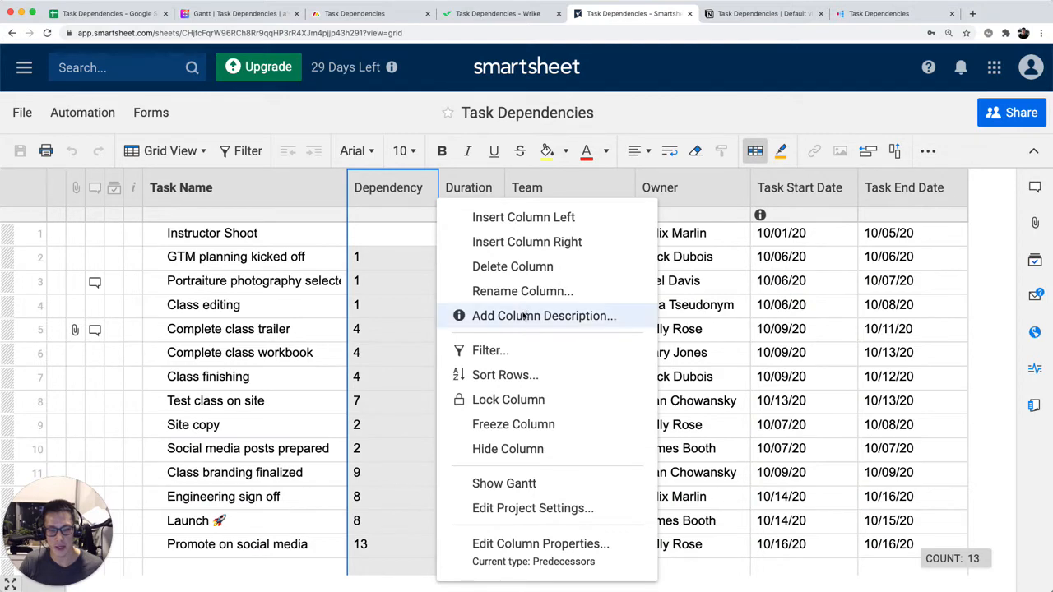
left_click(423, 214)
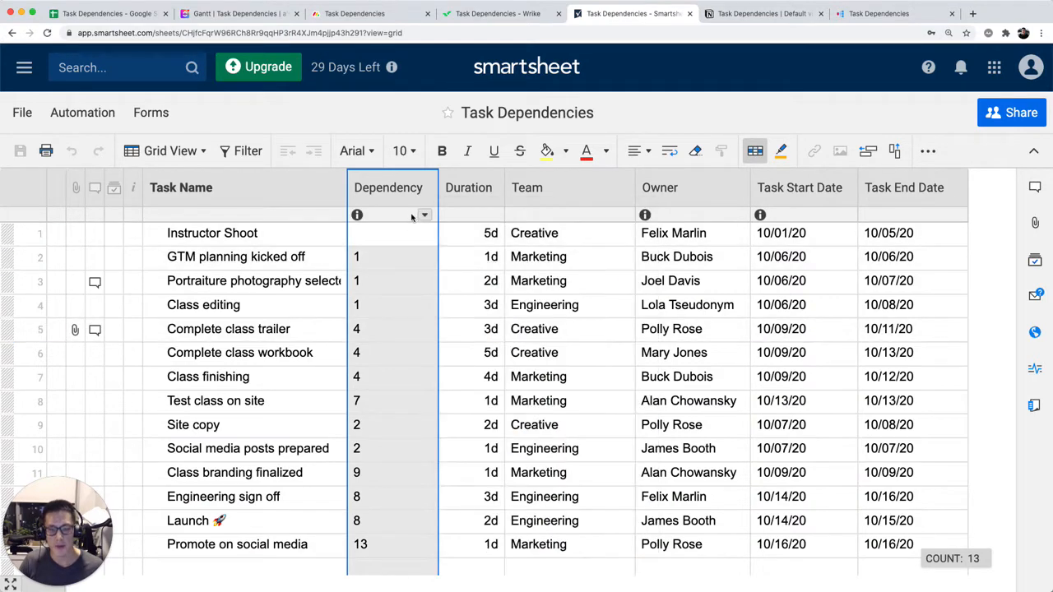
right_click(401, 183)
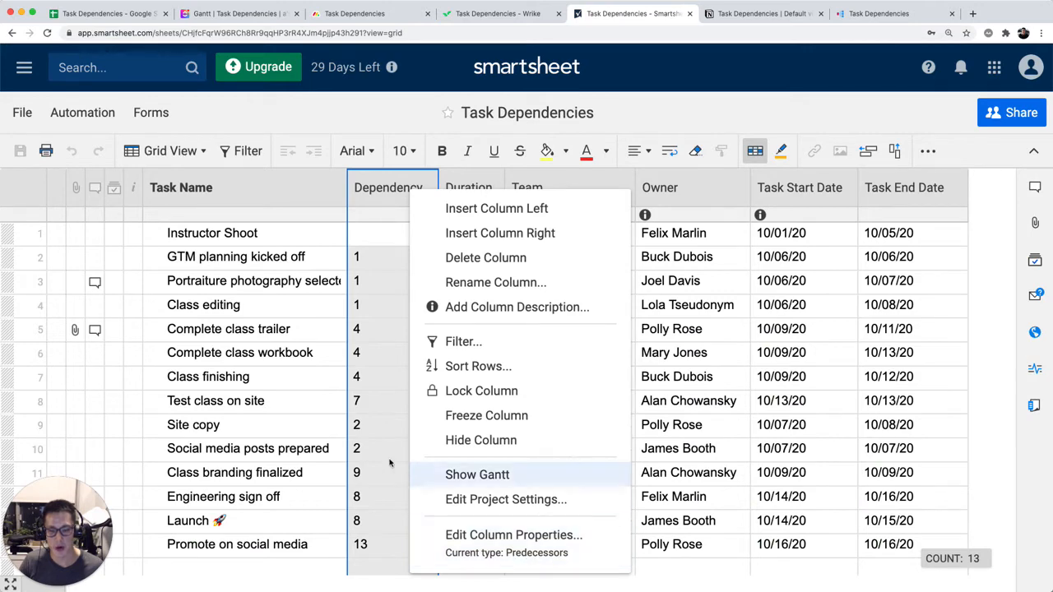
left_click(391, 284)
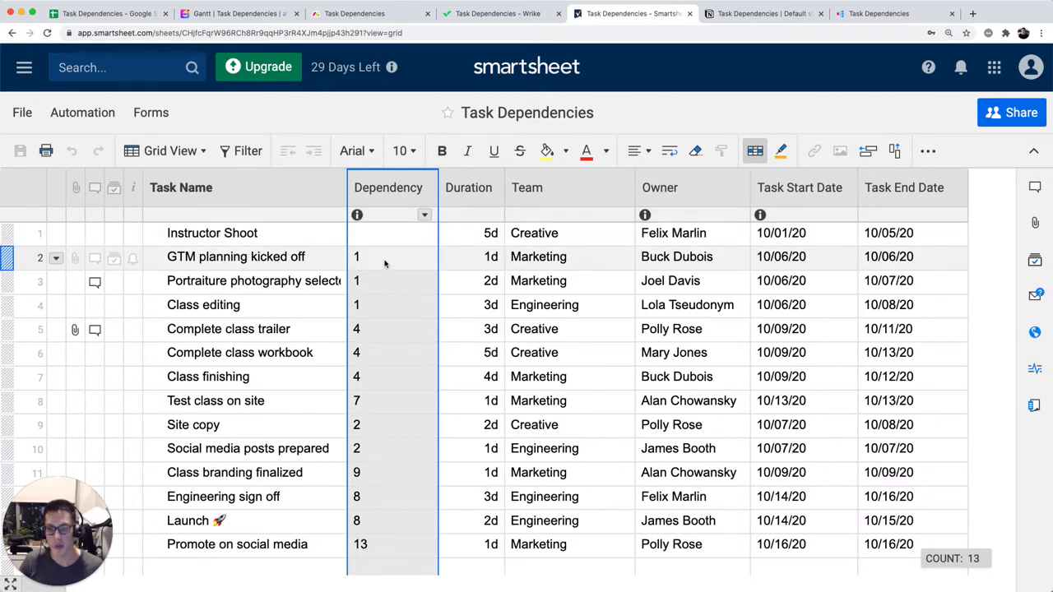
Step: Examine the row-number dependency of the Site copy task and the duration of the Instructor Shoot task
left_click(288, 428)
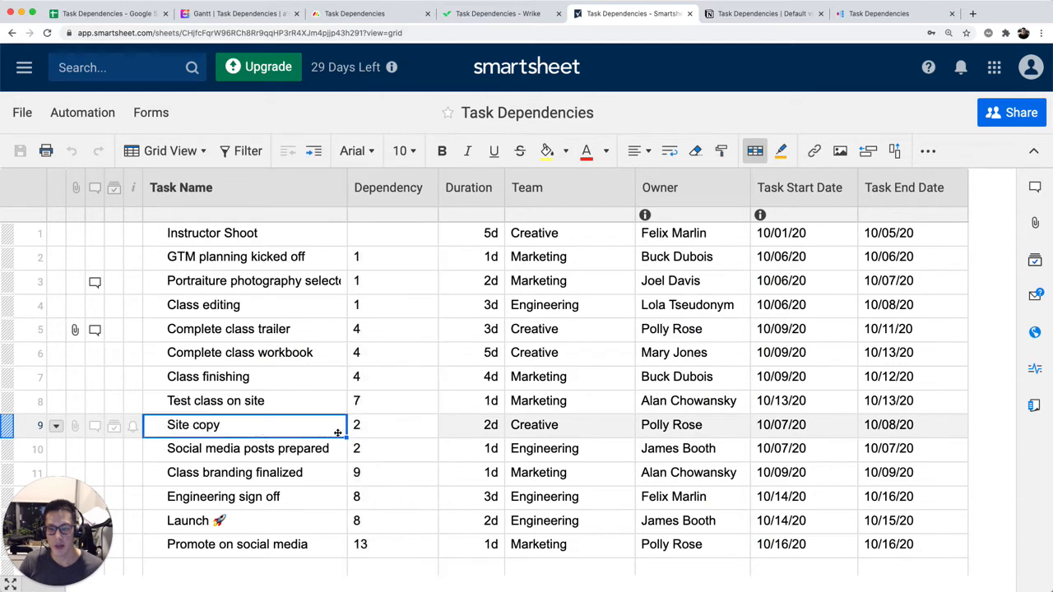
left_click(360, 427)
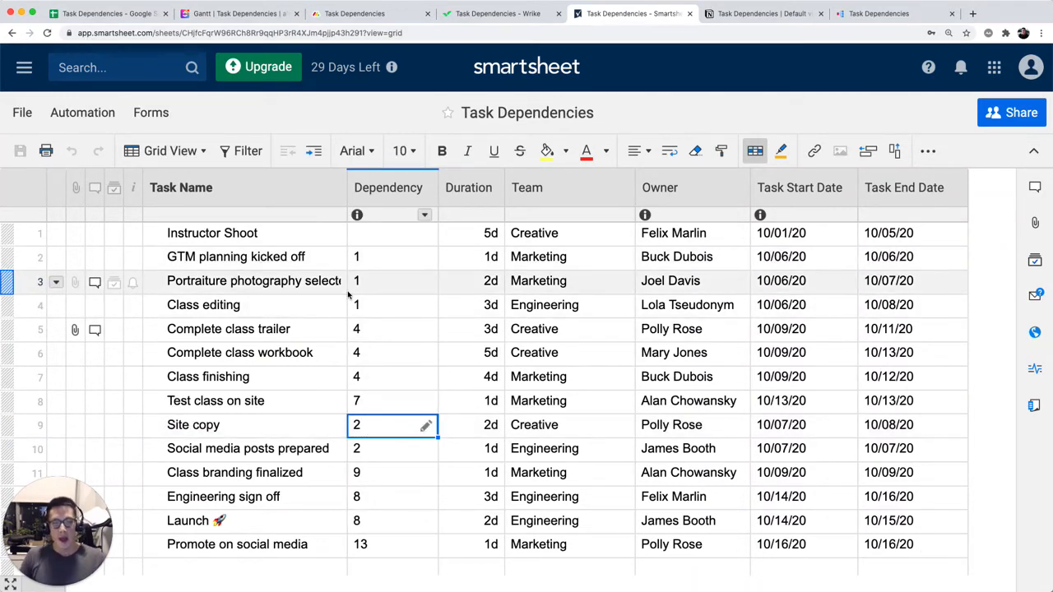
scroll(482, 348, "down", 1)
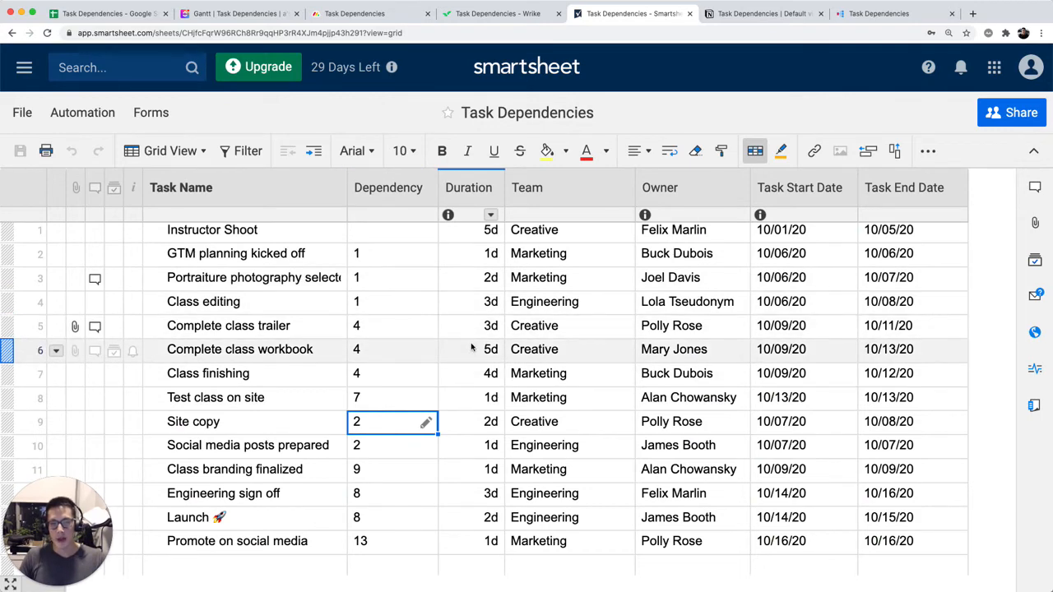
scroll(473, 349, "up", 1)
left_click(489, 234)
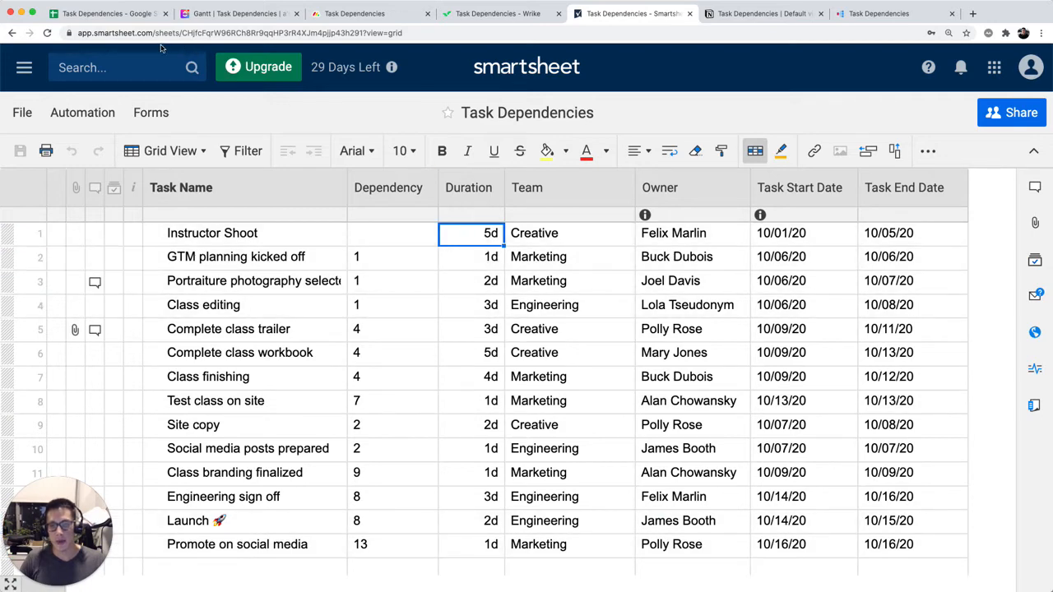
Step: Check the Duration column in the Google Sheets version, and return to Smartsheet to compare its Team and Owner columns
left_click(118, 18)
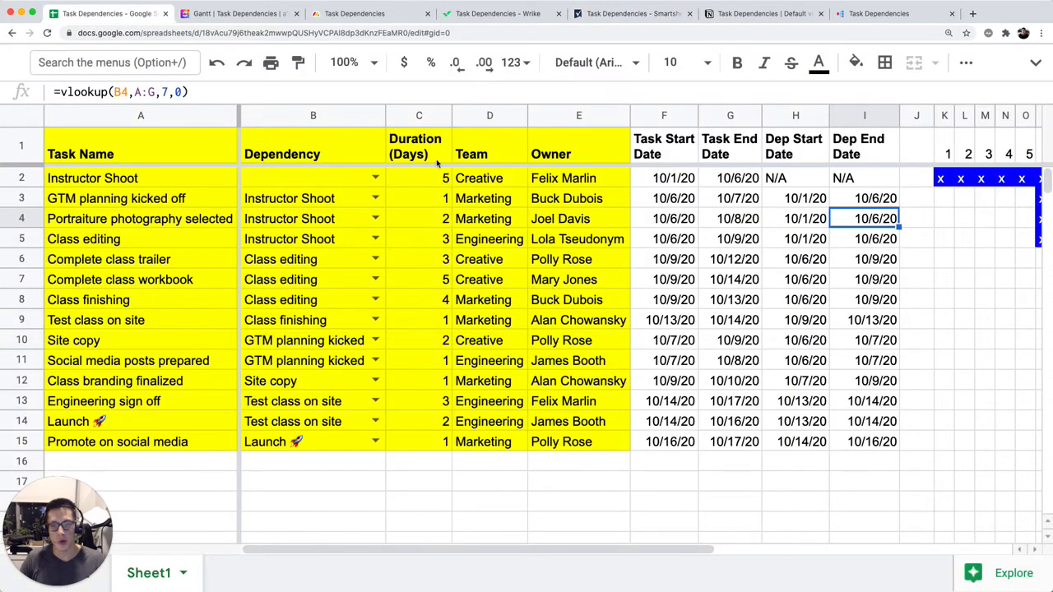
left_click(441, 116)
left_click(660, 21)
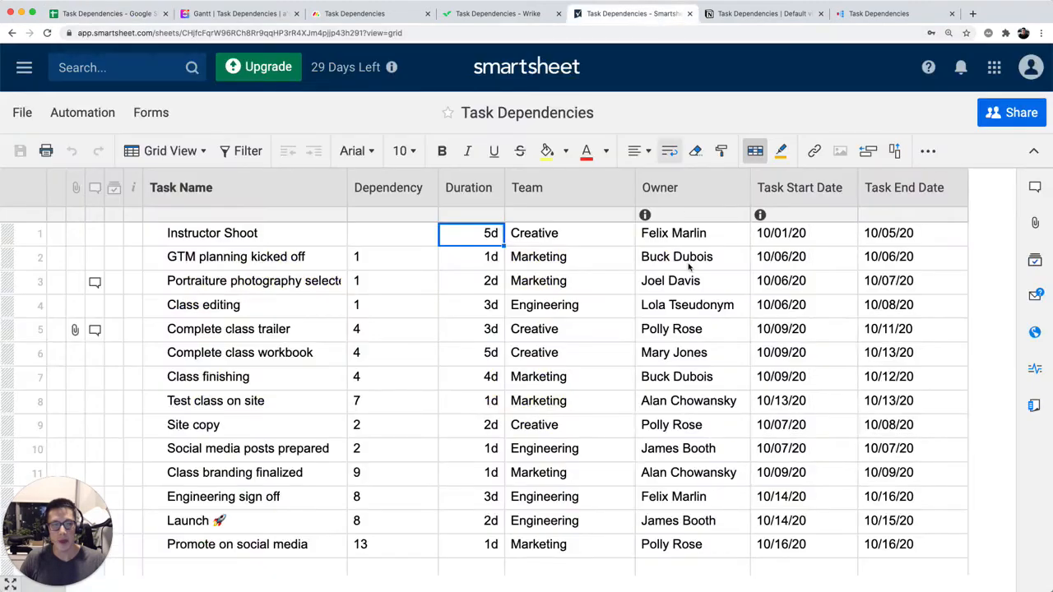
left_click(586, 189)
left_click(679, 190)
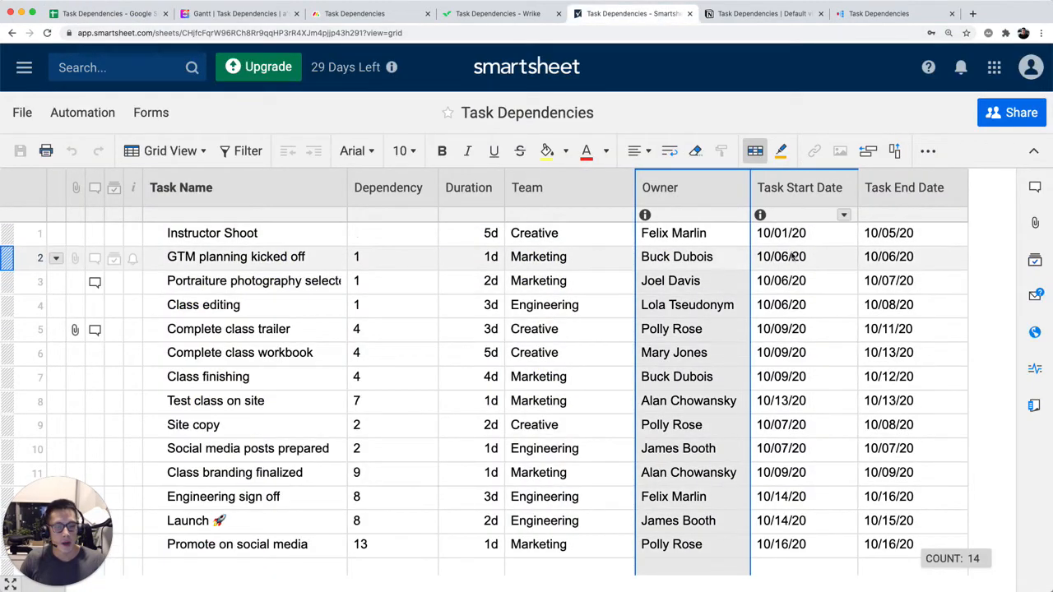
Step: Examine the start and end dates of the Instructor Shoot task and the column type of Task End Date
left_click(812, 236)
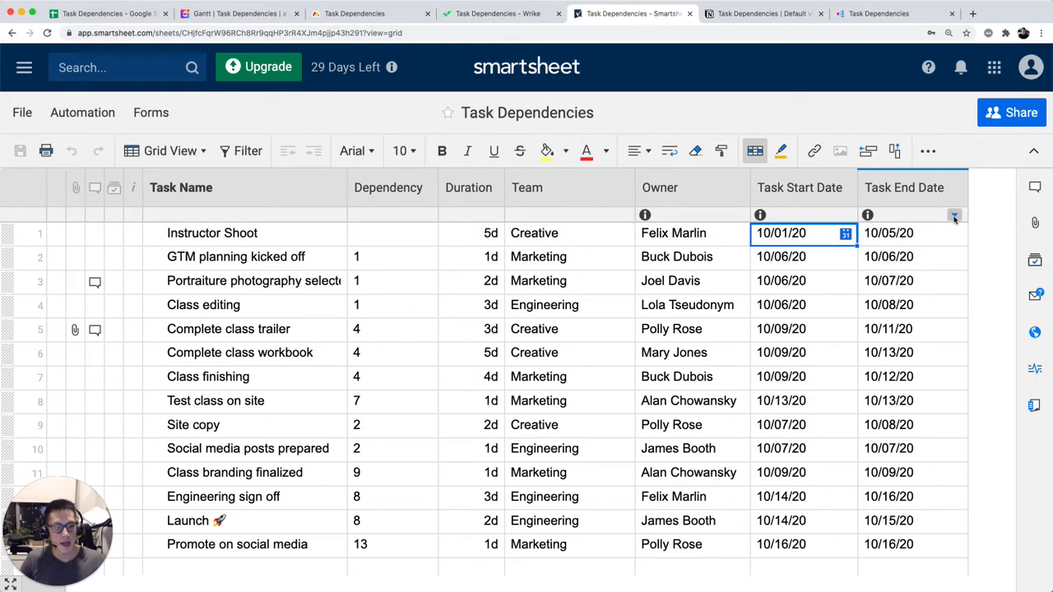
left_click(954, 216)
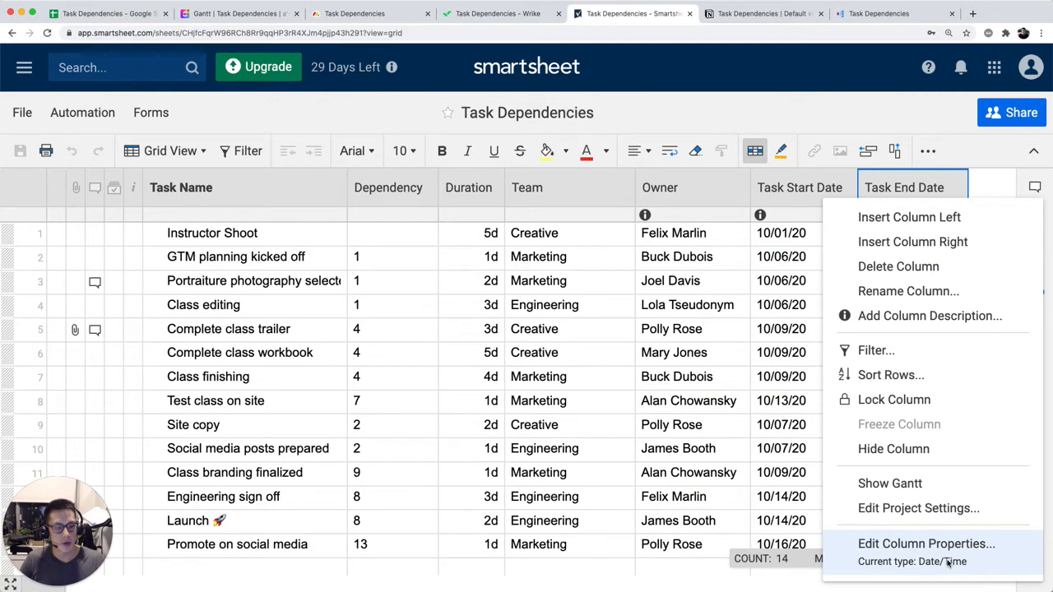
key("Escape")
left_click(911, 234)
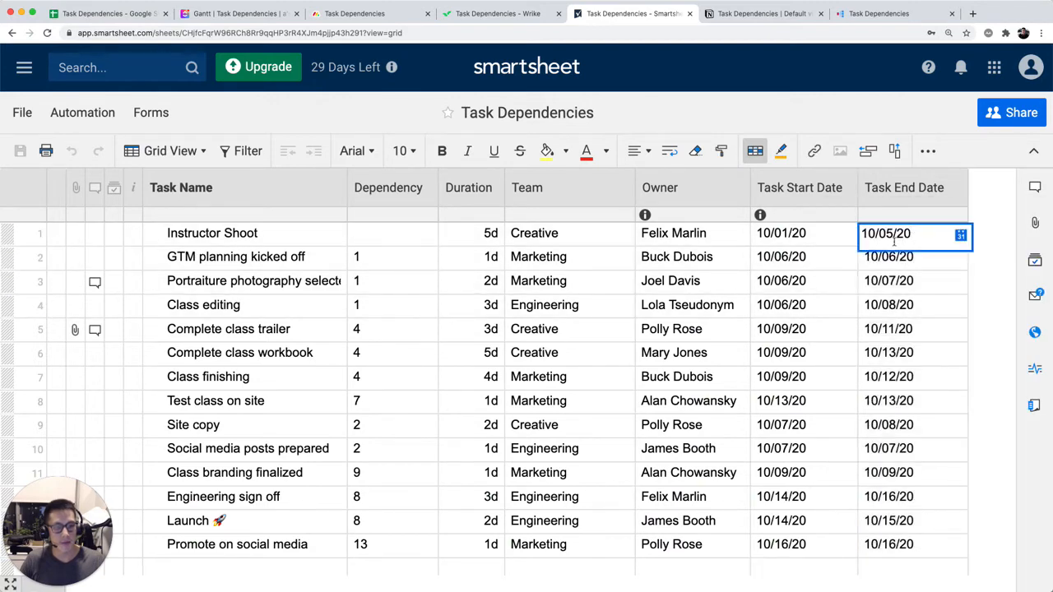
key("Escape")
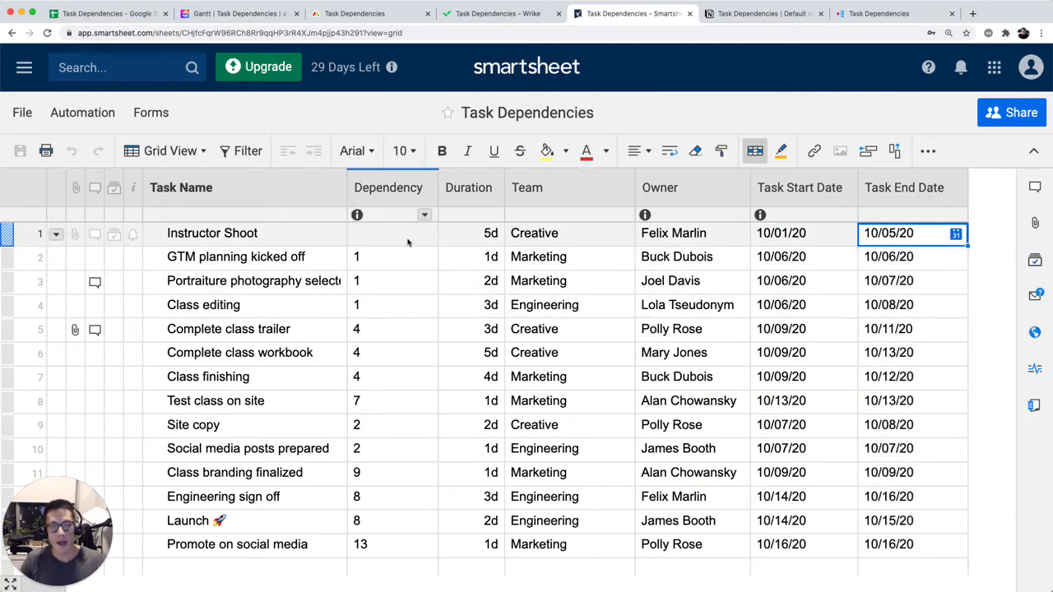
Step: Examine the sheet's Project Settings, checking which columns are assigned as Predecessor and Duration, and leave them without saving
left_click(422, 215)
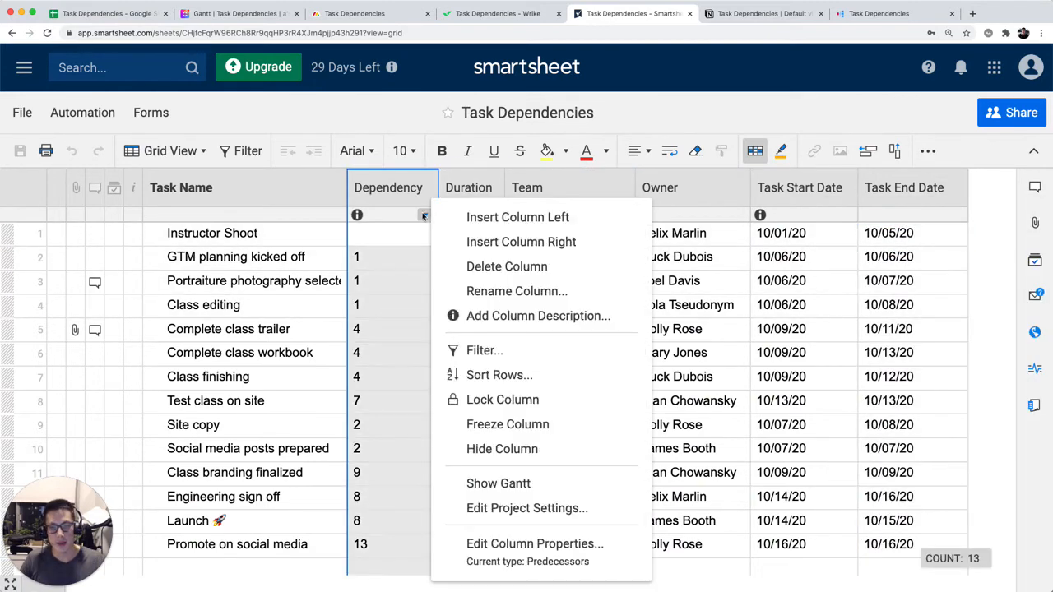
left_click(533, 509)
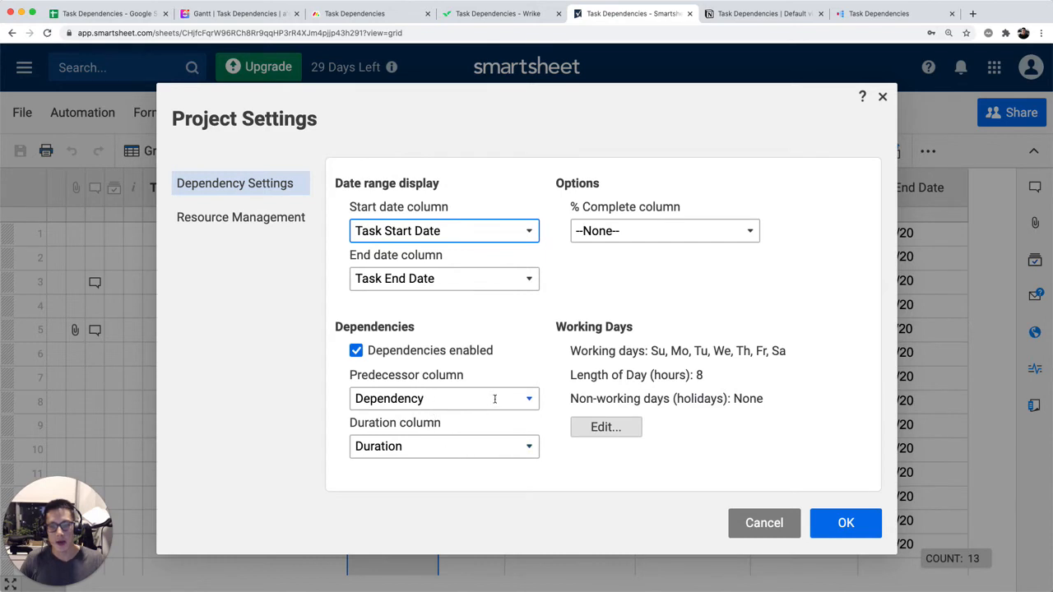
left_click(519, 403)
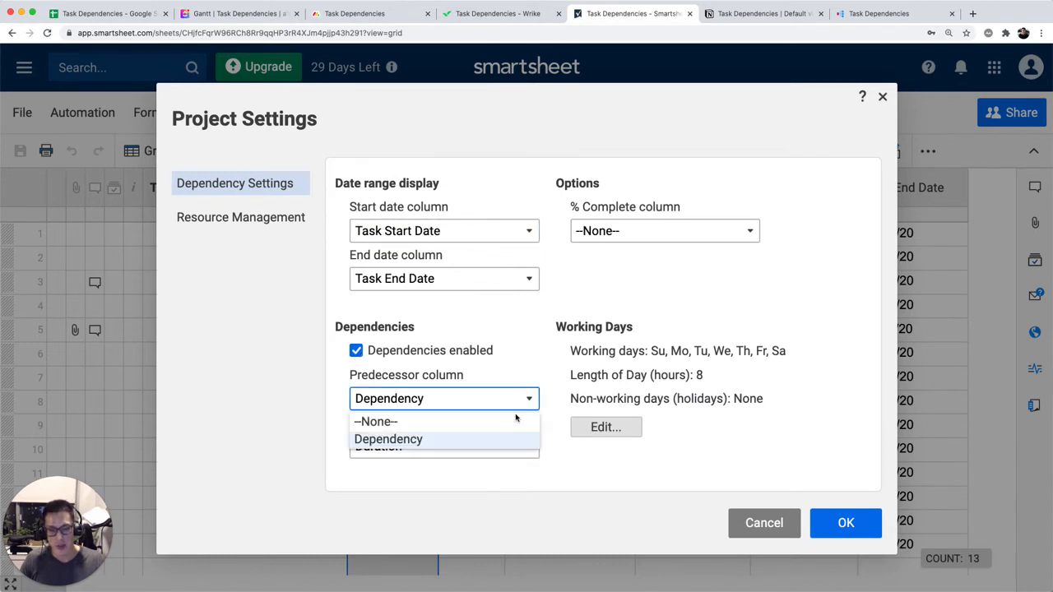
left_click(499, 441)
left_click(474, 452)
left_click(496, 487)
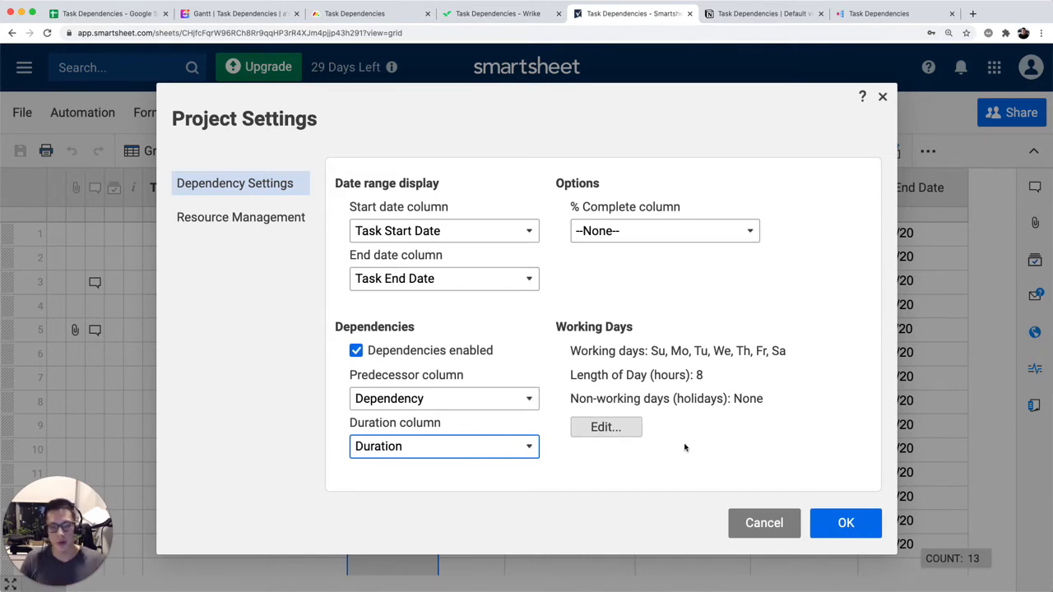
left_click(735, 520)
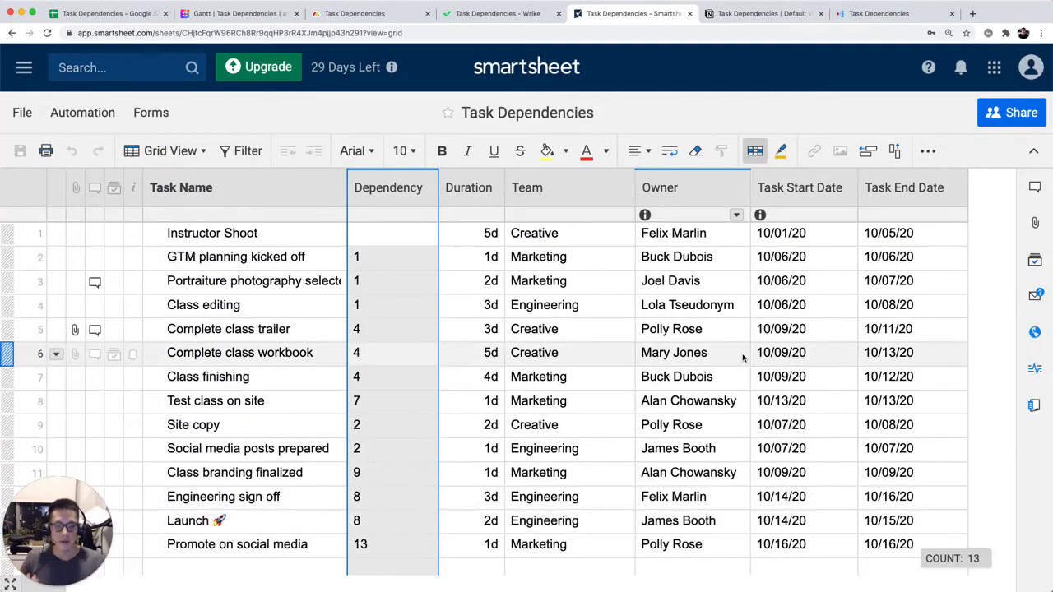
Step: Try to change the Task Start Date of Complete class trailer to October 22, 2020, keeping its predecessor relationship
left_click(829, 237)
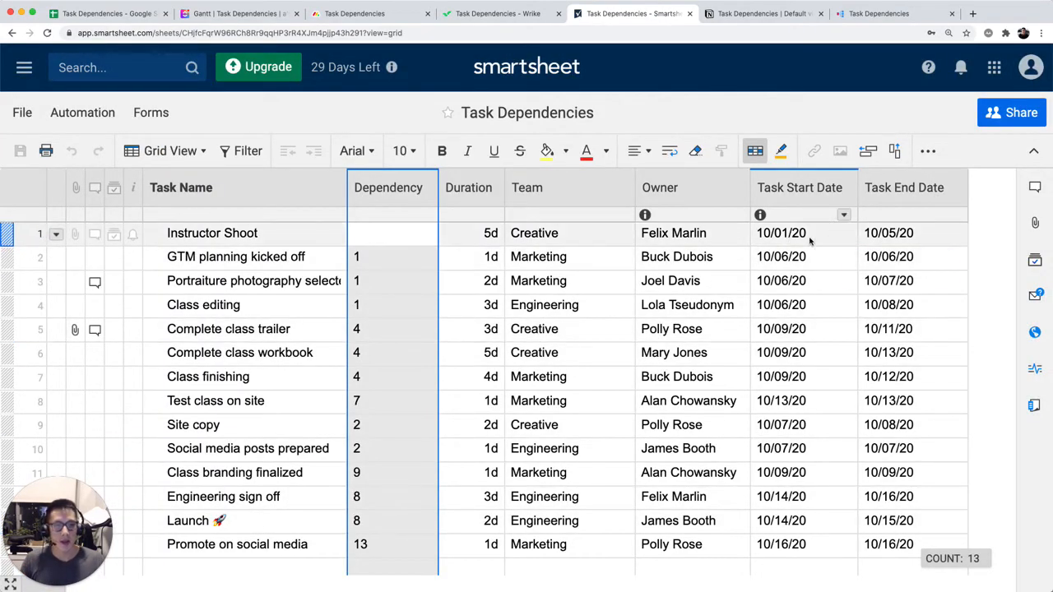
double_click(808, 333)
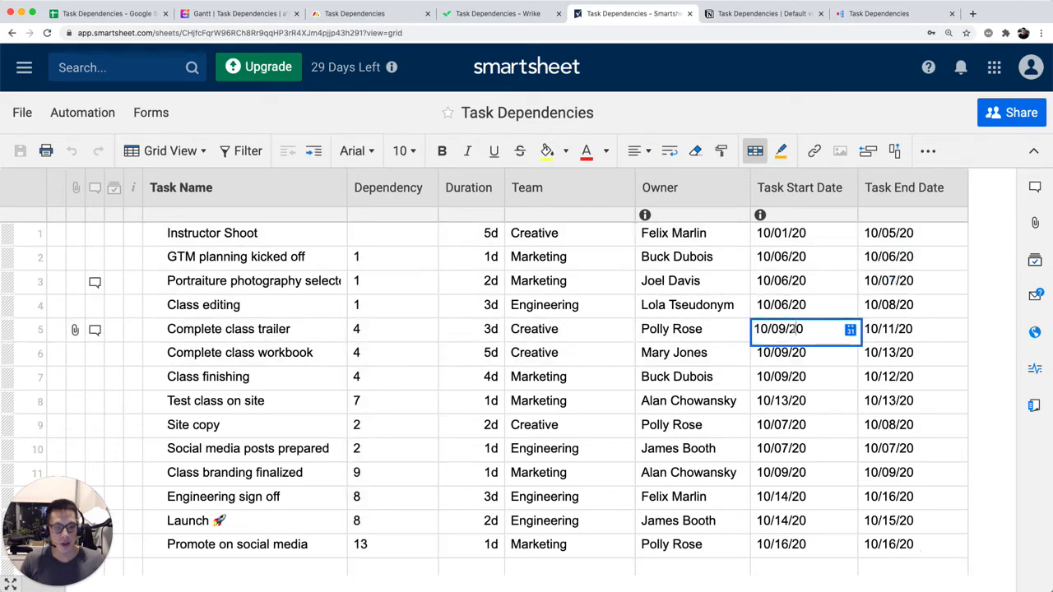
left_click(849, 329)
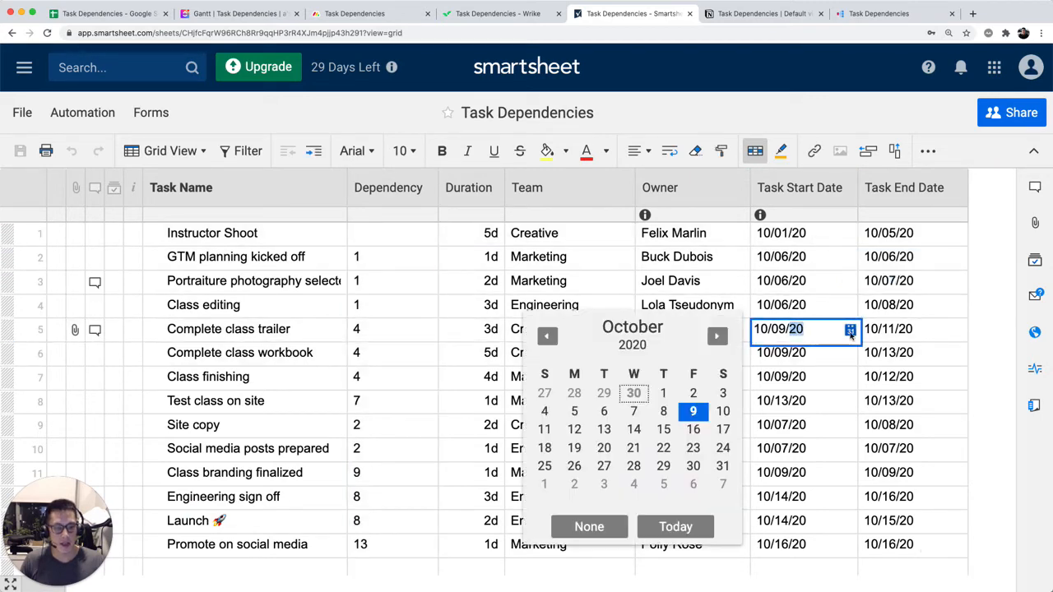
left_click(663, 450)
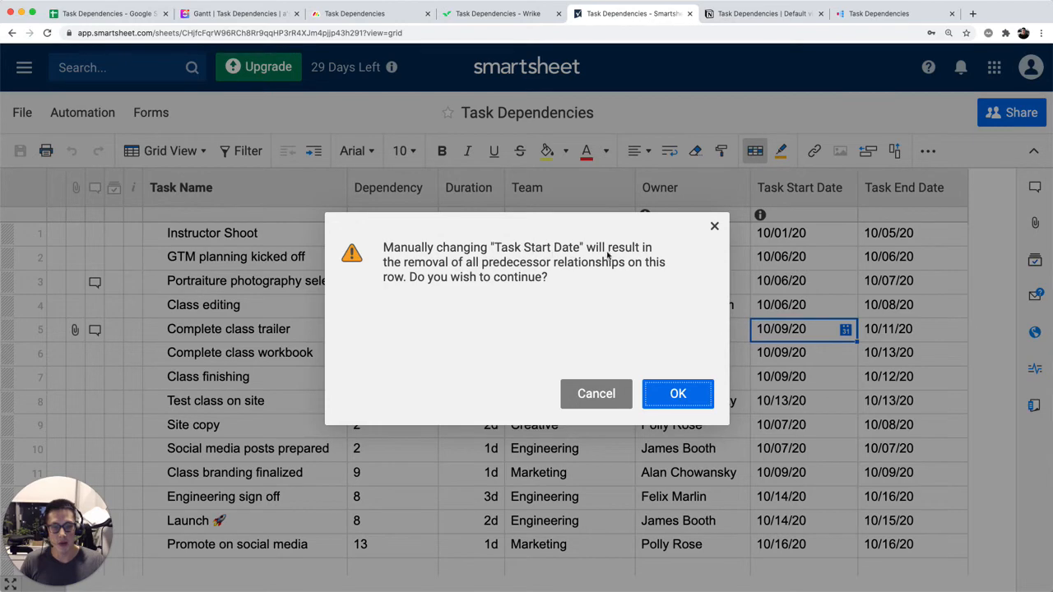
left_click(586, 393)
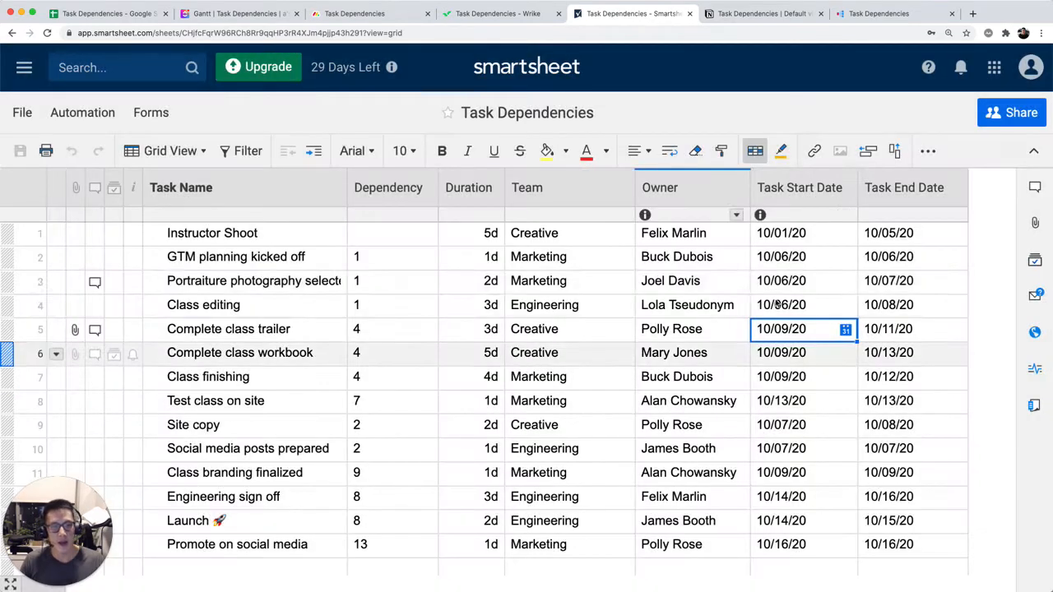
Step: Test shifting the Instructor Shoot start date to 10/16/20, and reset it to 10/01/20
left_click(794, 237)
key("Tab")
left_click(833, 236)
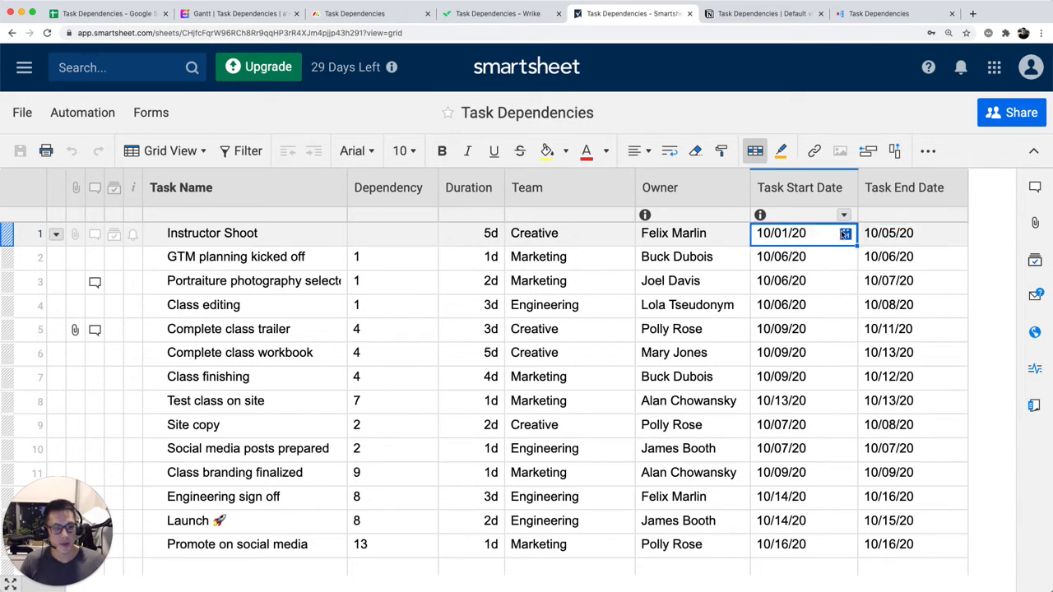
left_click(846, 233)
left_click(695, 334)
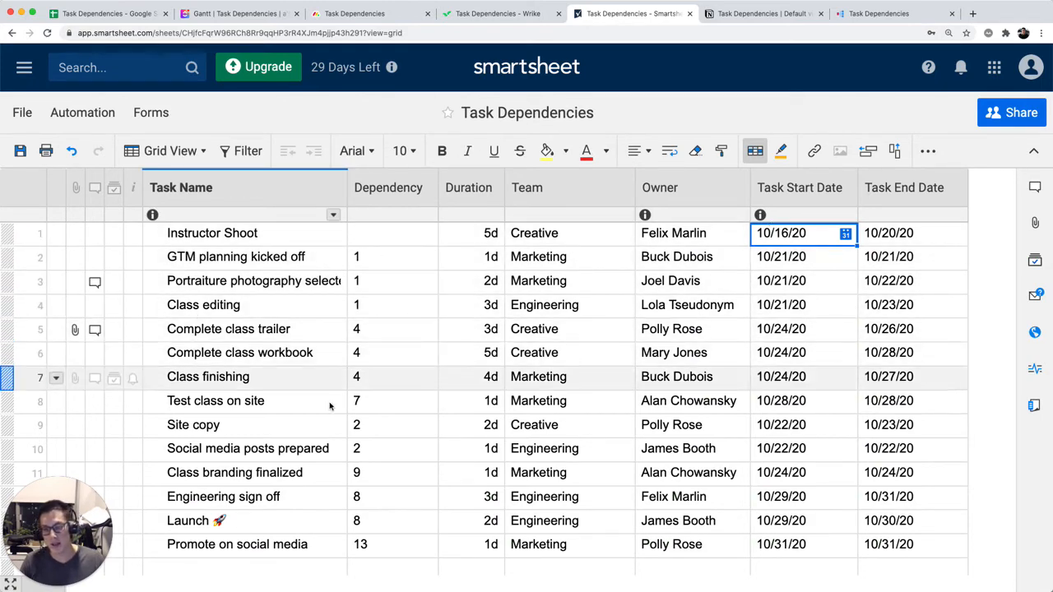
left_click(845, 235)
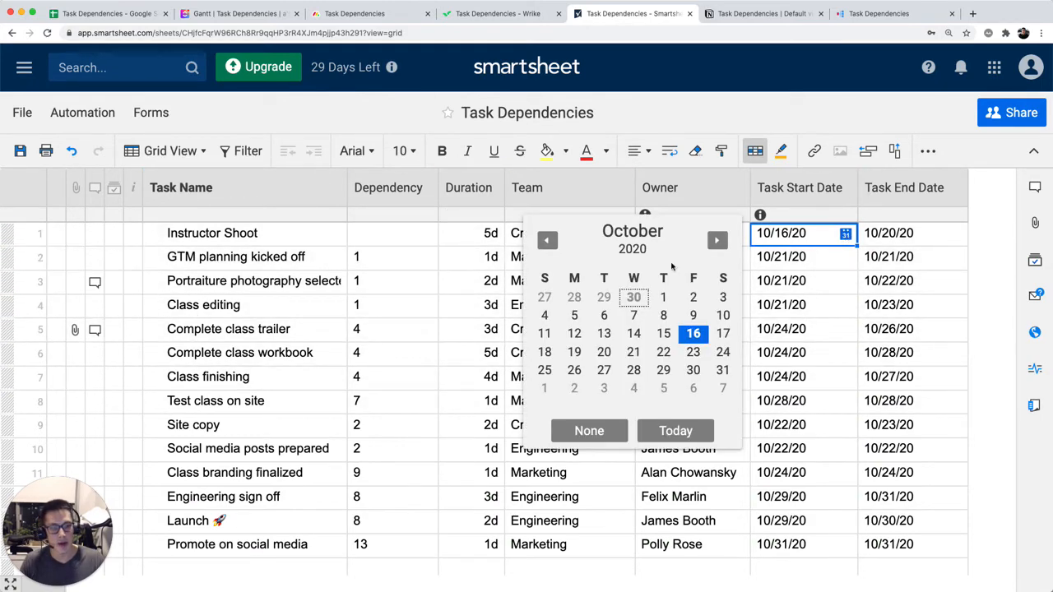
left_click(663, 296)
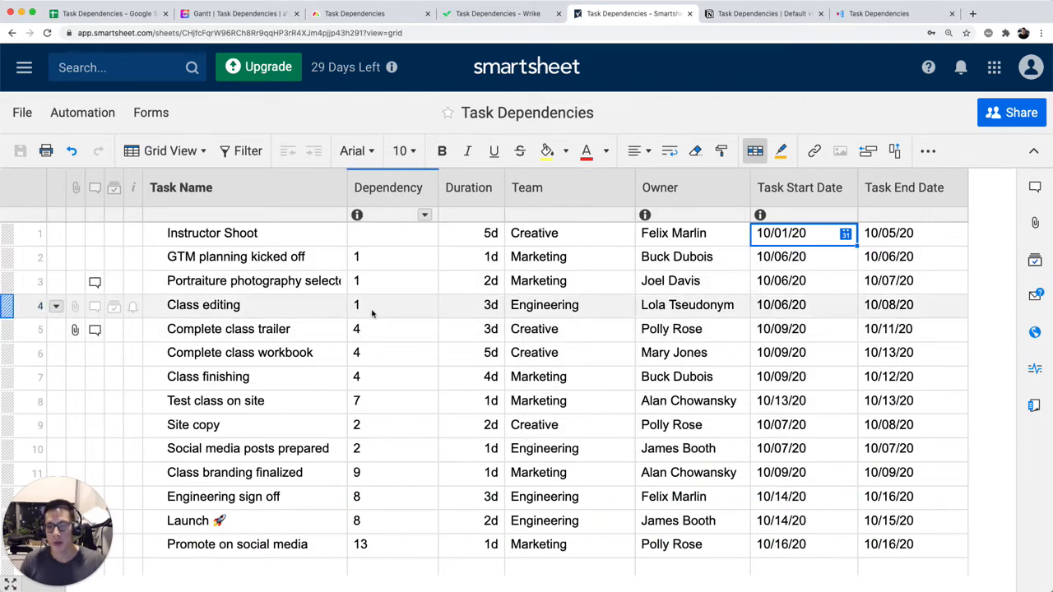
Step: Show the sheet in Calendar View and examine the tasks scheduled in October 2020
left_click(202, 153)
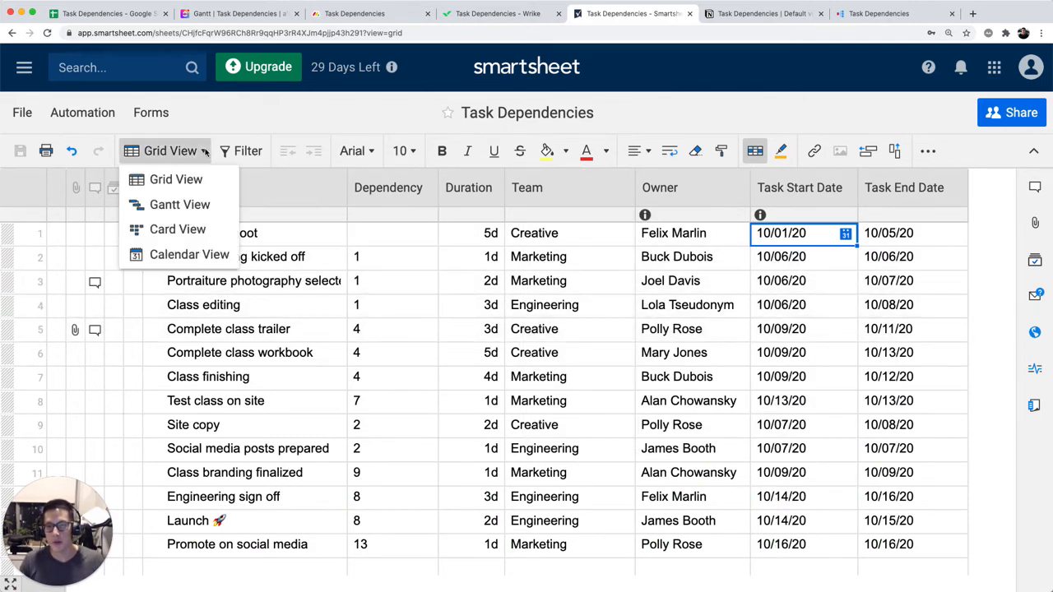
left_click(191, 252)
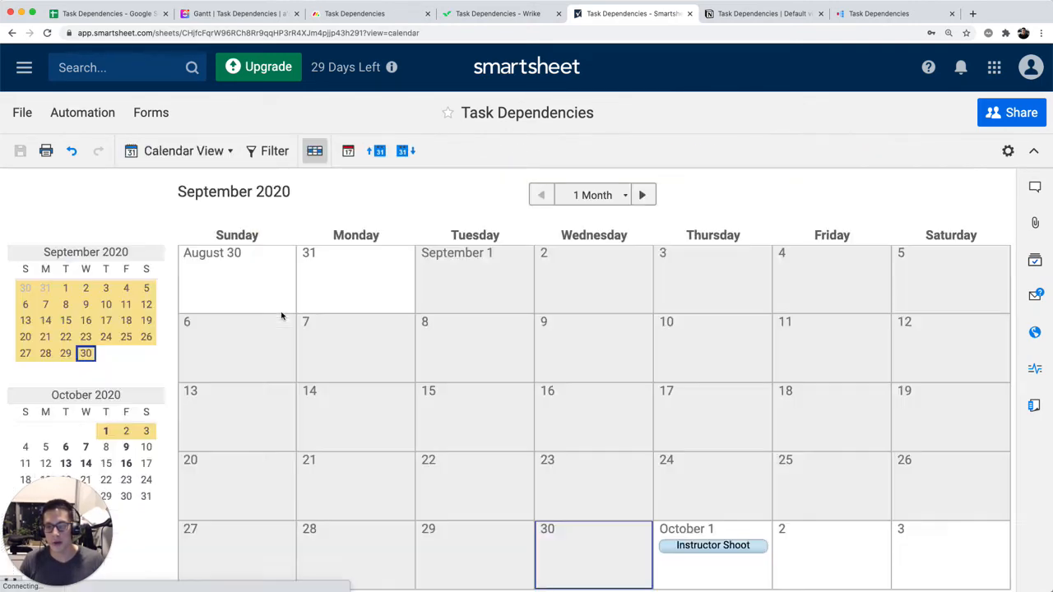
scroll(430, 304, "down", 5)
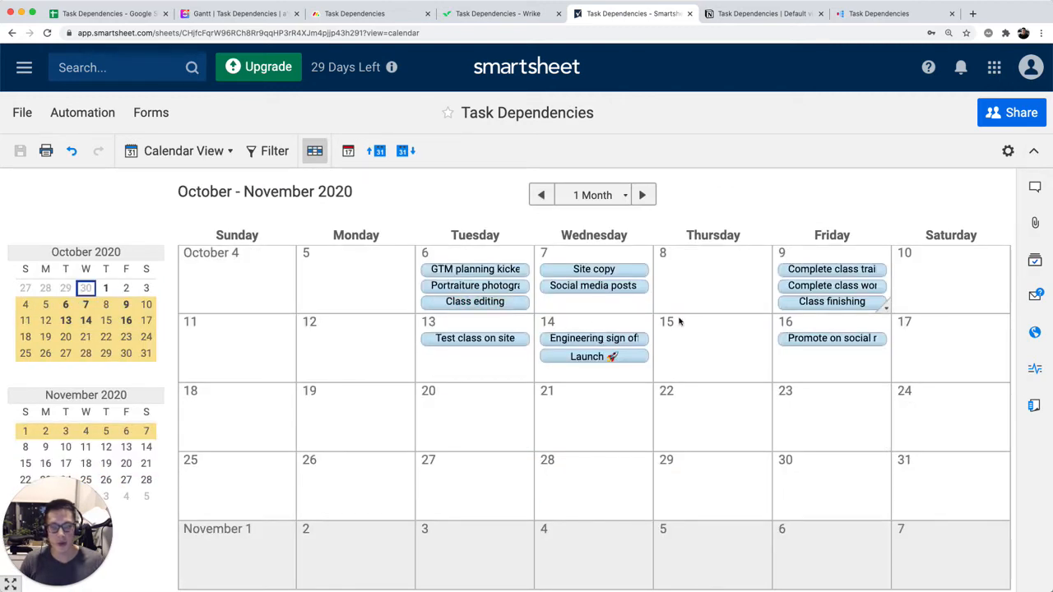
Step: Display the sheet in Gantt View and examine the task bars and dependency links, glancing at the Gantt tab for comparison
left_click(212, 150)
left_click(194, 213)
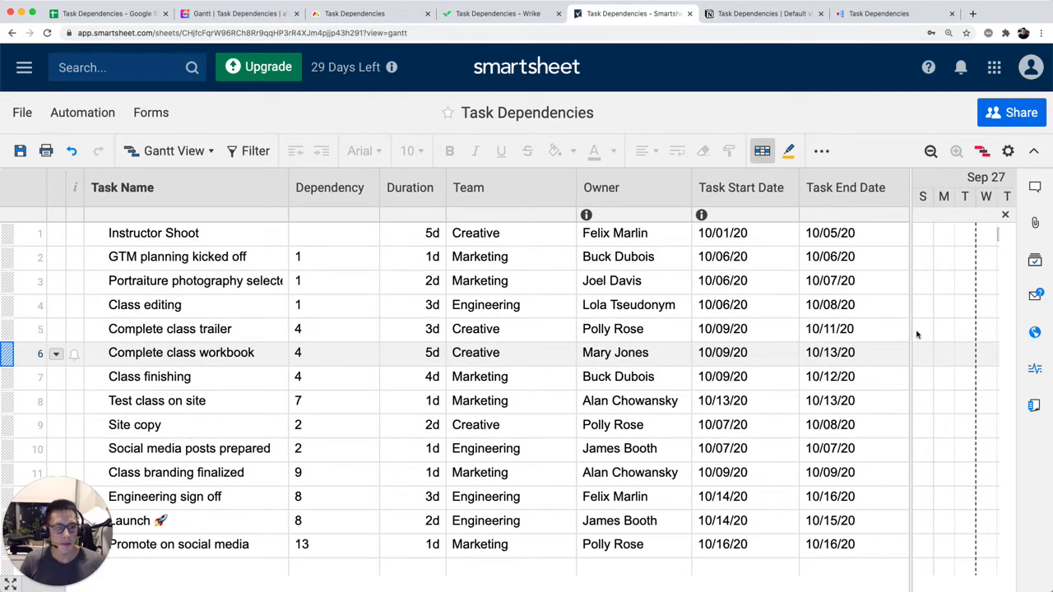
scroll(917, 335, "right", 1)
scroll(917, 335, "right", 2)
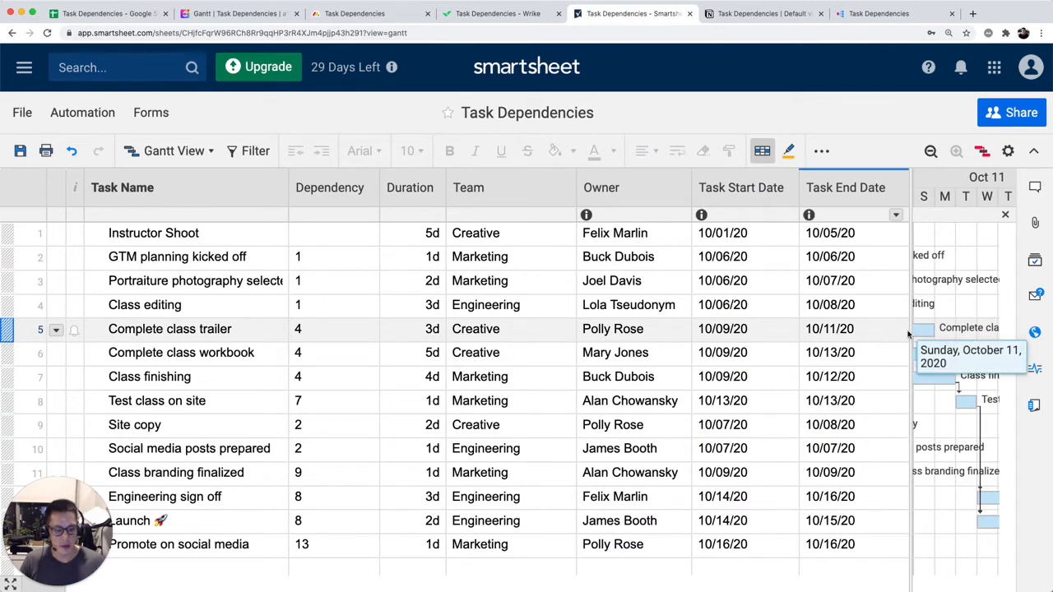
key("super+minus")
key("super+minus")
key("super+minus")
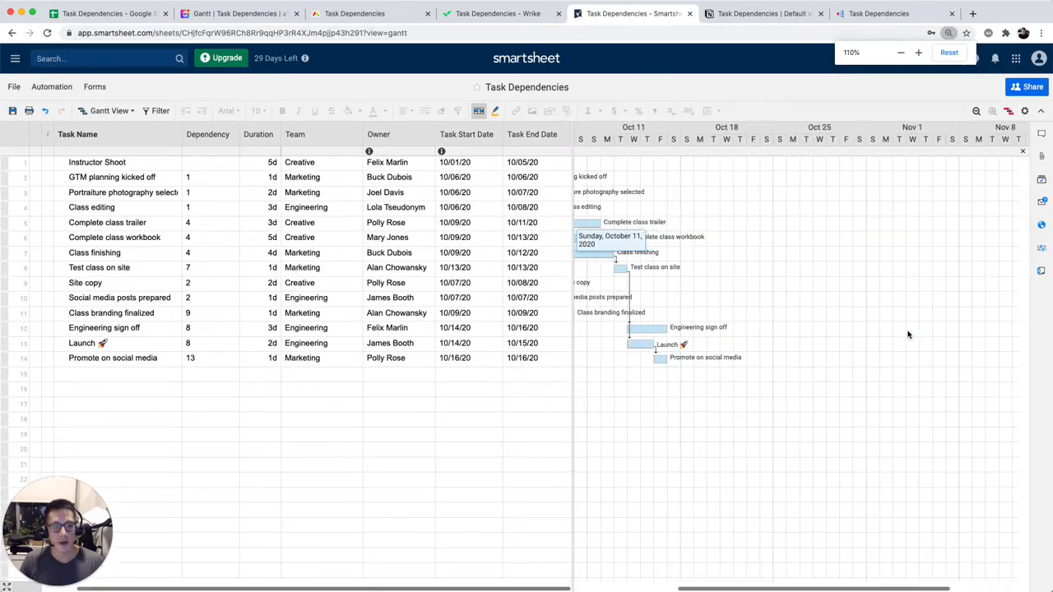
scroll(908, 333, "left", 3)
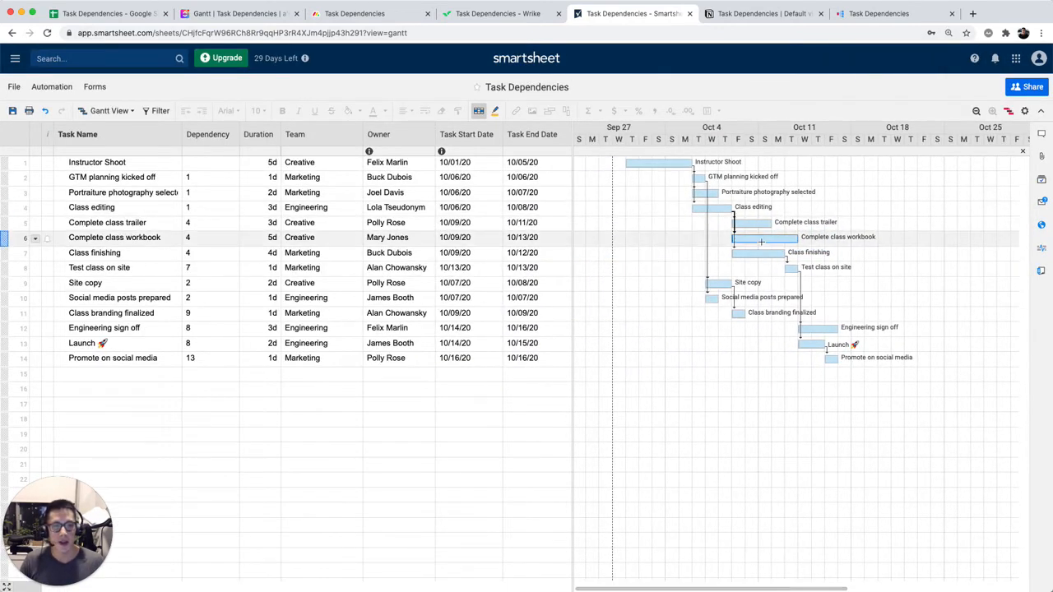
key("super+equal")
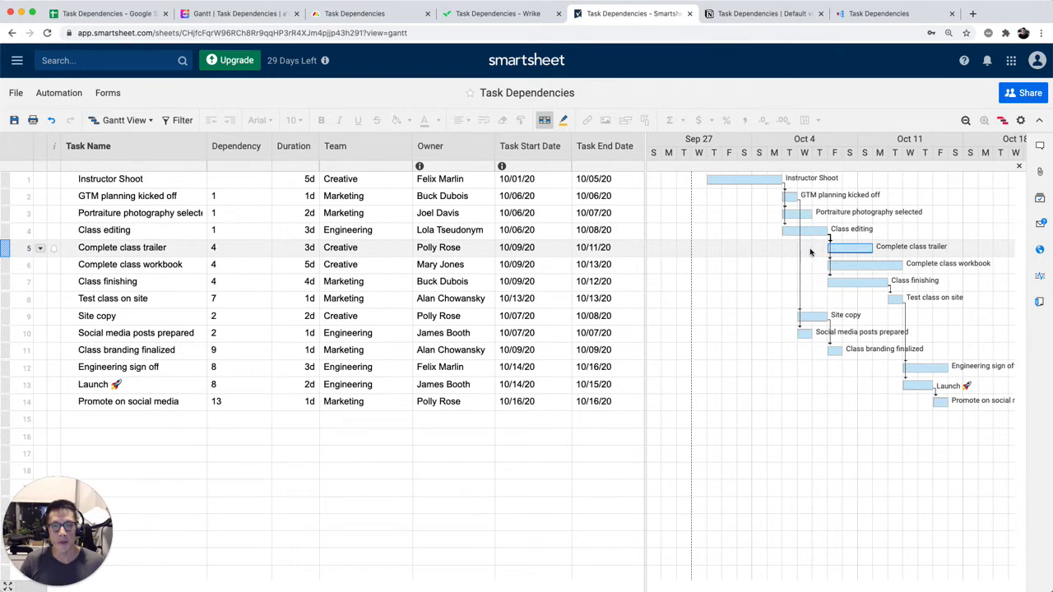
left_click(201, 18)
left_click(646, 18)
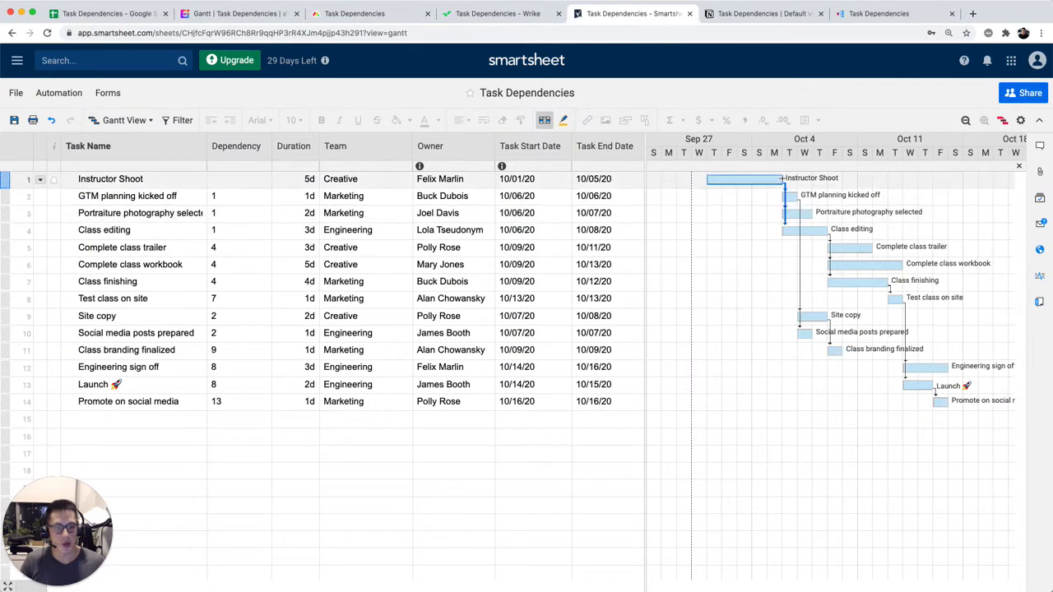
Step: Shorten the Instructor Shoot bar in the Gantt chart to 3.75 days starting 10/02/20, keeping GTM planning kicked off's predecessor
left_click_drag(776, 187, 816, 195)
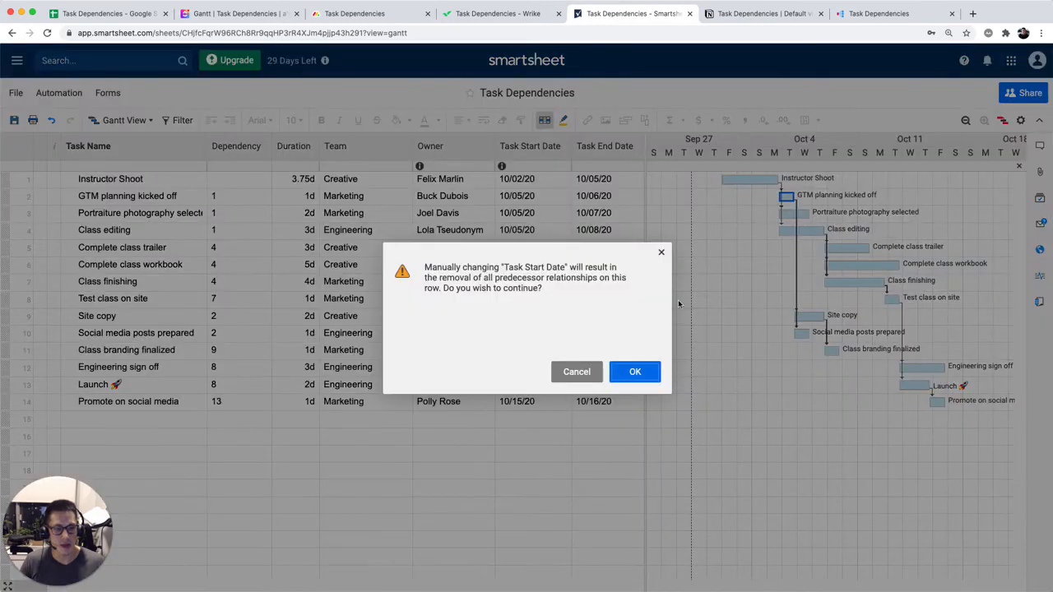
left_click(585, 371)
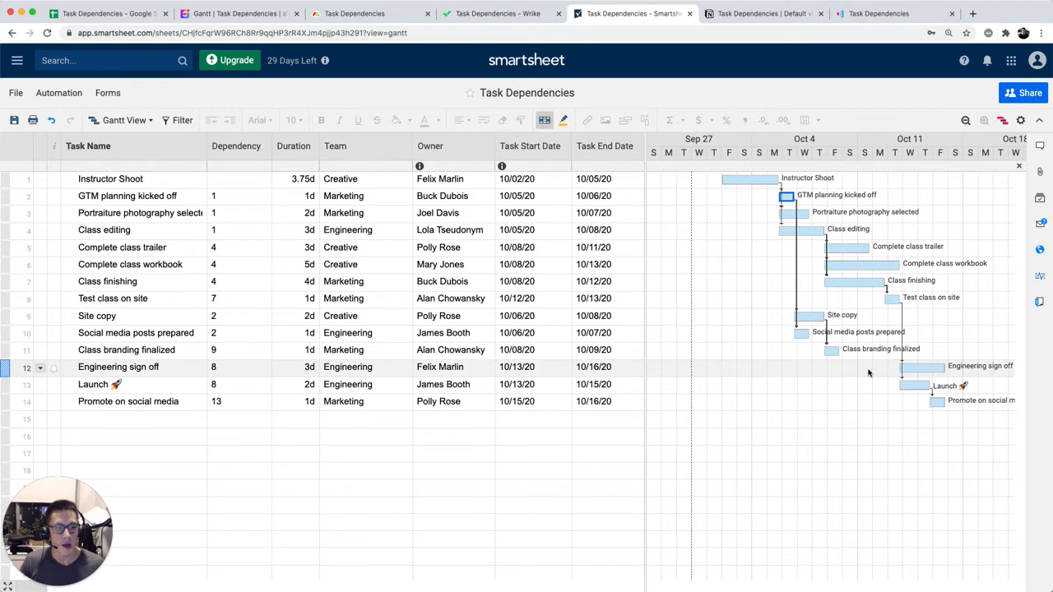
scroll(869, 369, "right", 3)
scroll(869, 369, "left", 3)
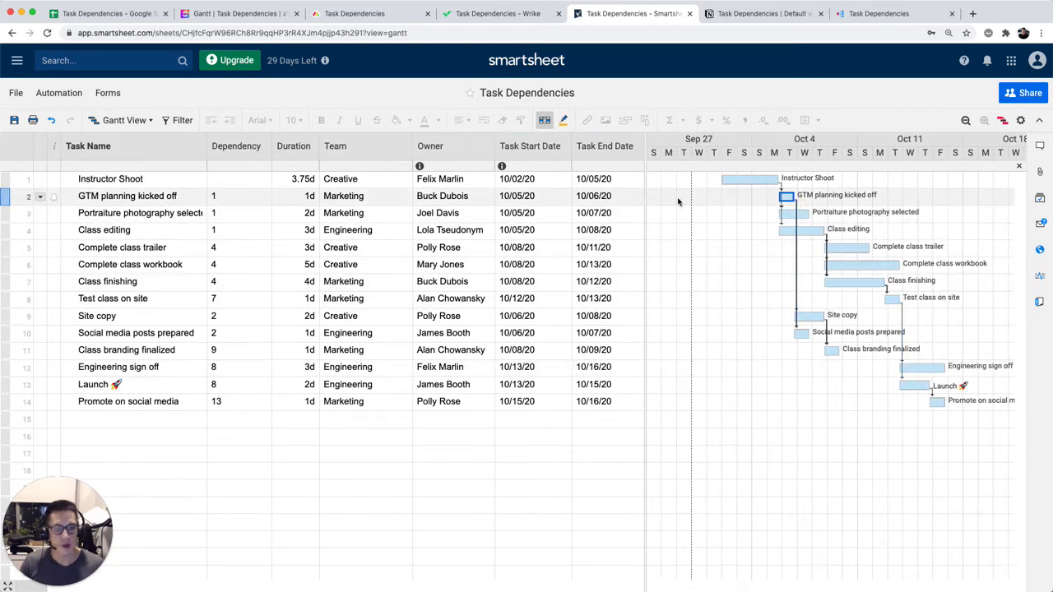
Step: Set the Instructor Shoot start date to 10/13/20 and examine the shifted bars in the Gantt chart
left_click(529, 181)
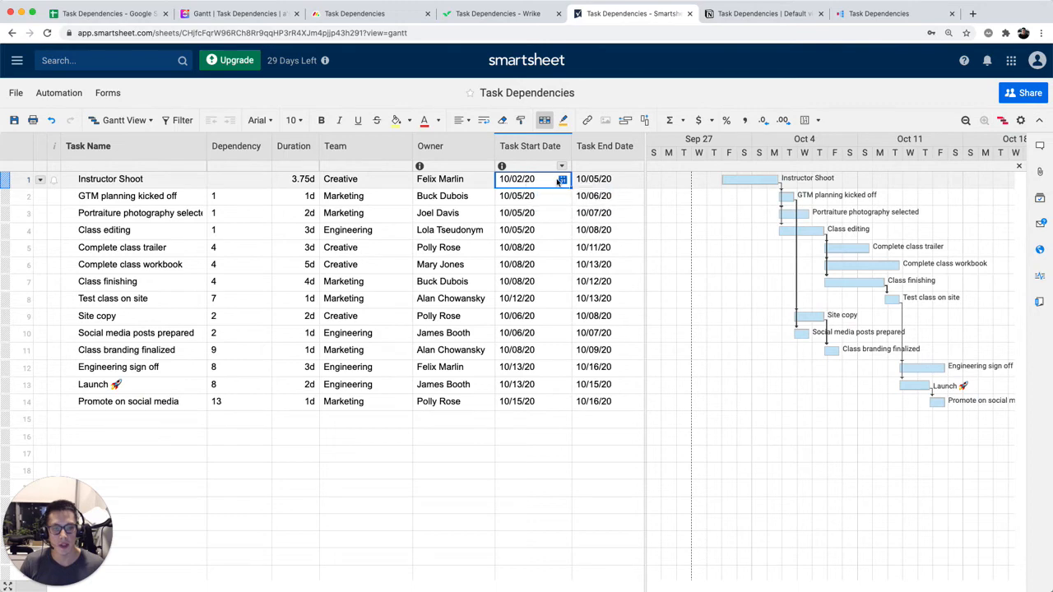
left_click(562, 180)
left_click(631, 256)
scroll(724, 267, "right", 10)
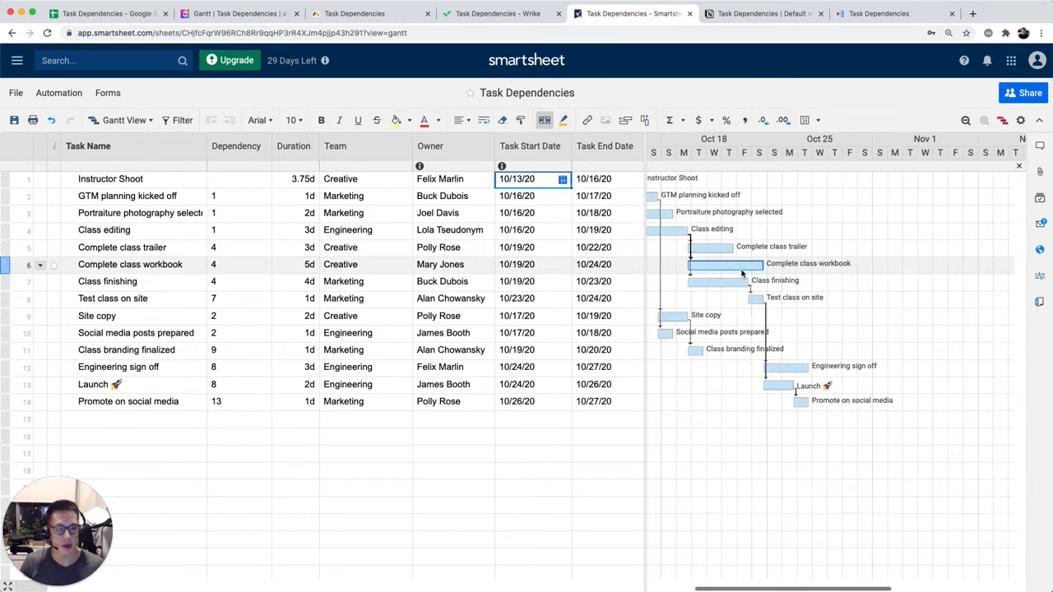
scroll(727, 276, "left", 5)
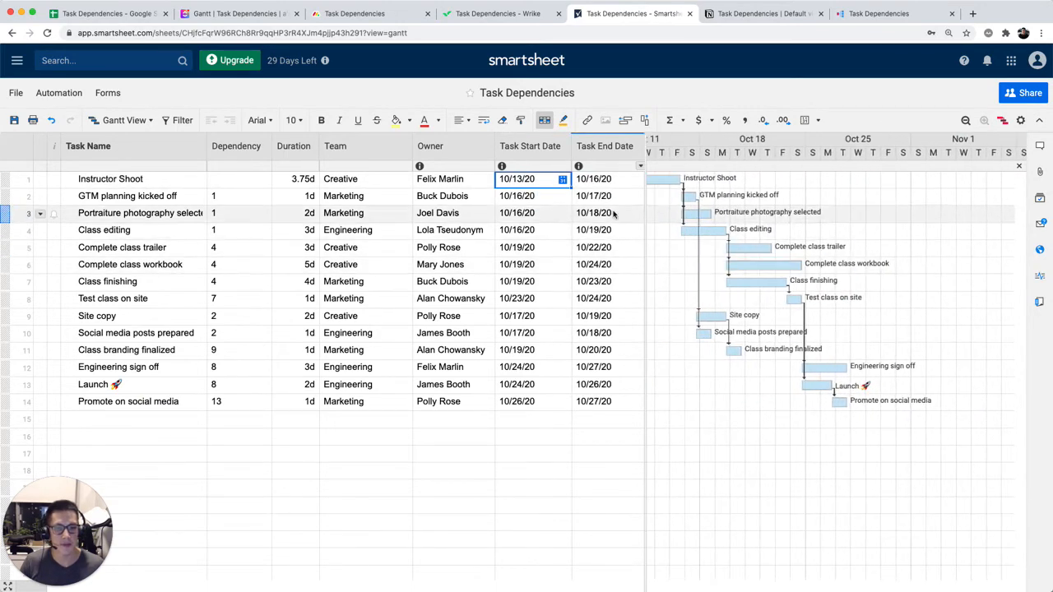
Step: Set the Instructor Shoot start date to 10/01/20
left_click(562, 180)
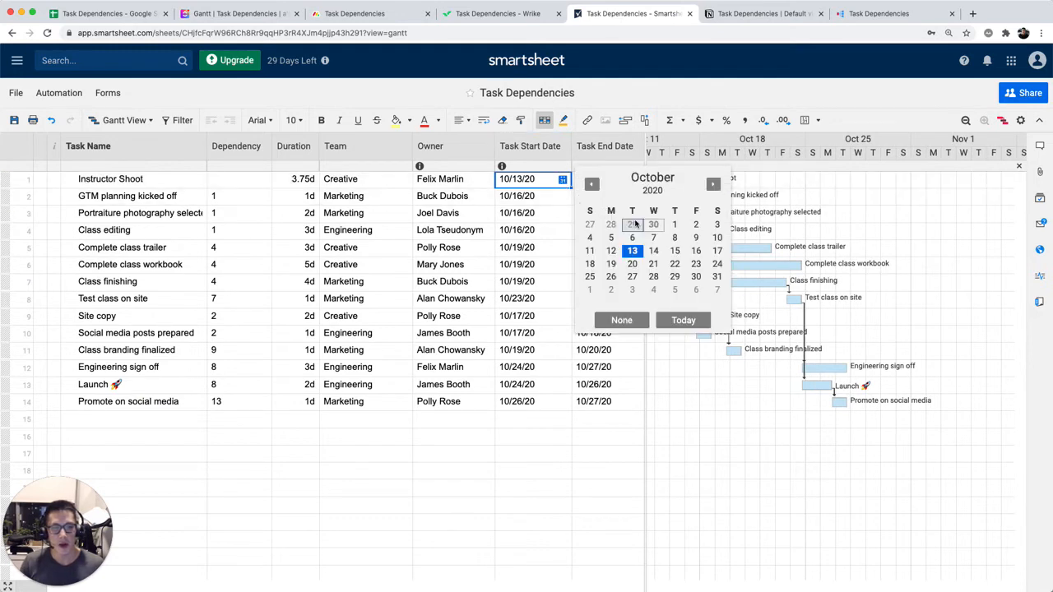
left_click(673, 225)
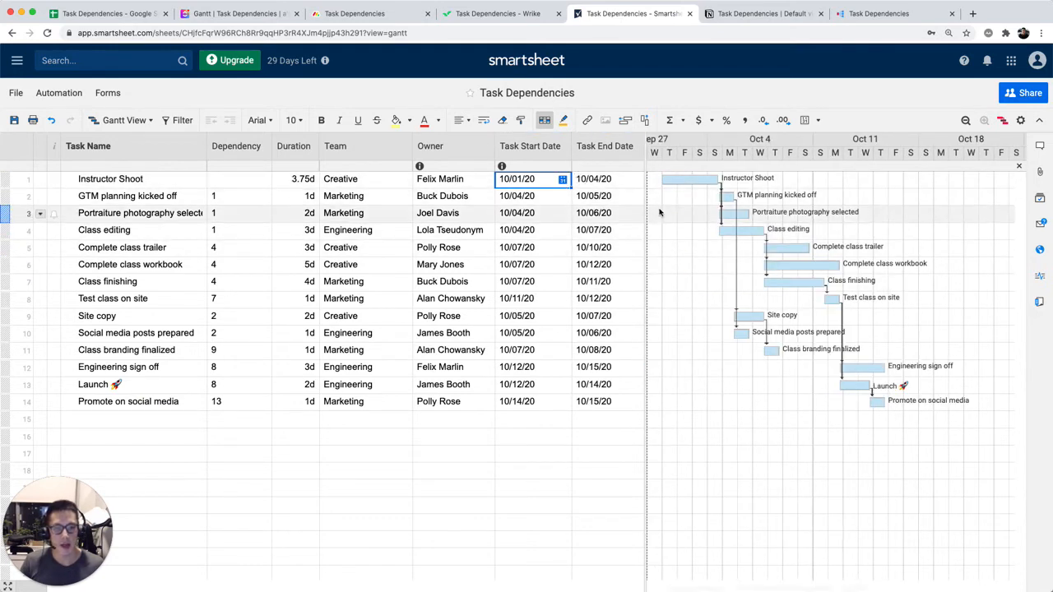
Step: Switch to the Google Sheets version and examine its Dep Start Date and Dep End Date columns and day-by-day chart
left_click(127, 15)
left_click(796, 144)
left_click(857, 153)
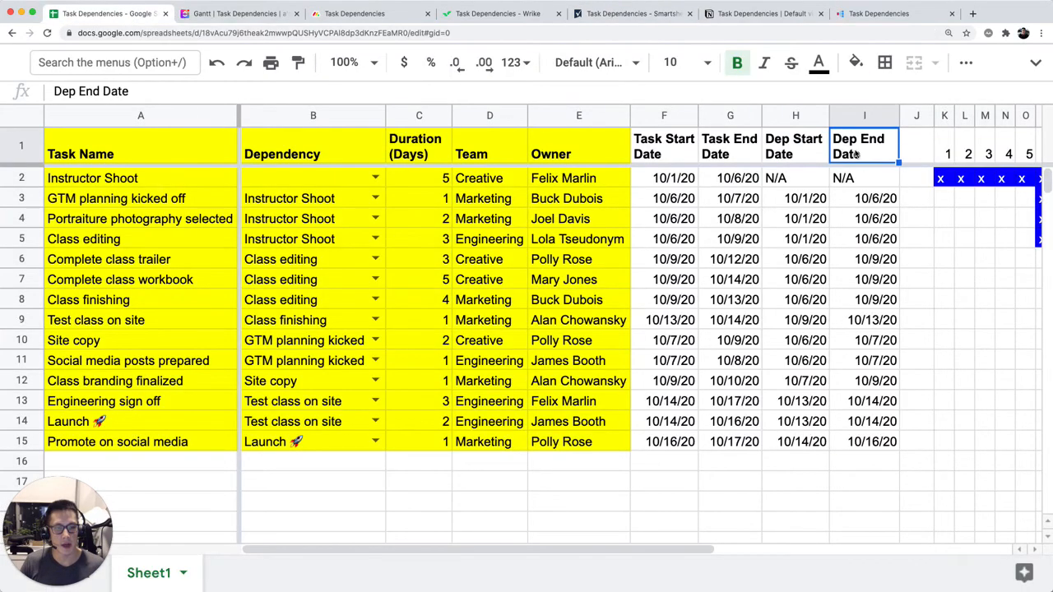
scroll(843, 187, "right", 2)
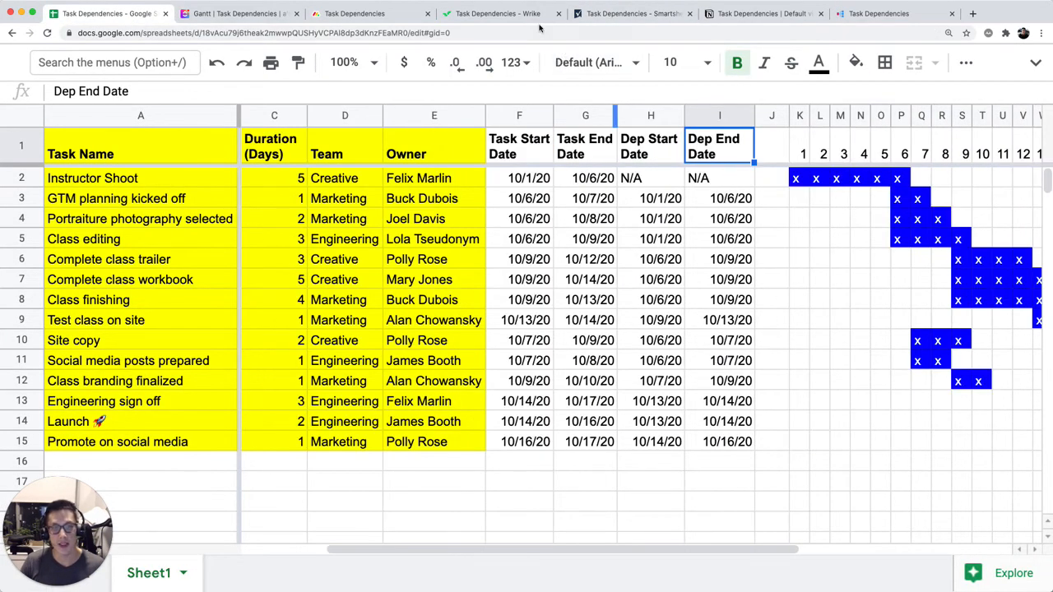
Step: Switch to Smartsheet and examine the project's dependency settings, including its date, predecessor and duration columns
left_click(604, 14)
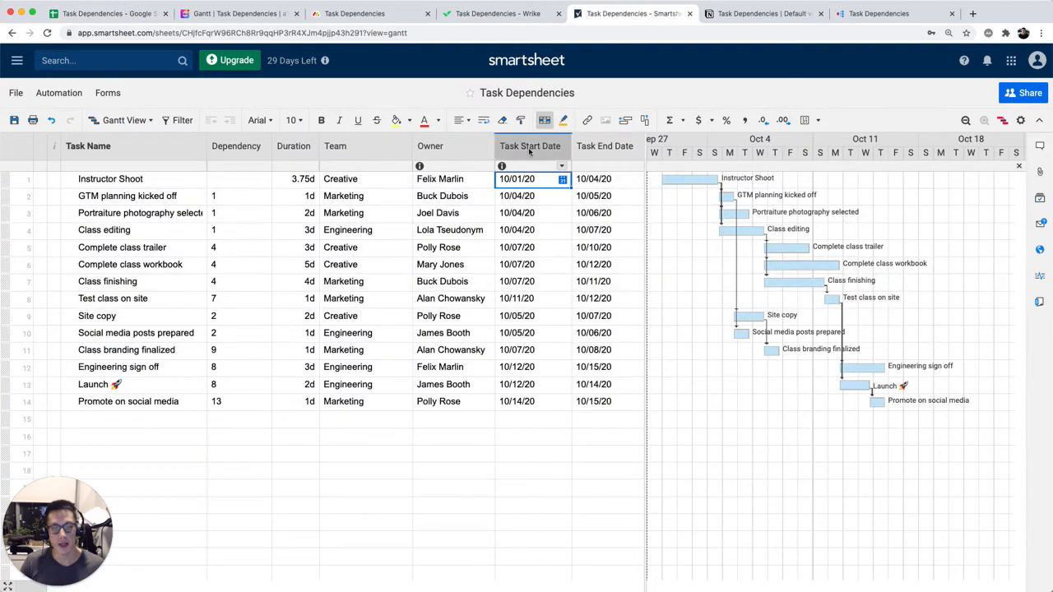
right_click(542, 246)
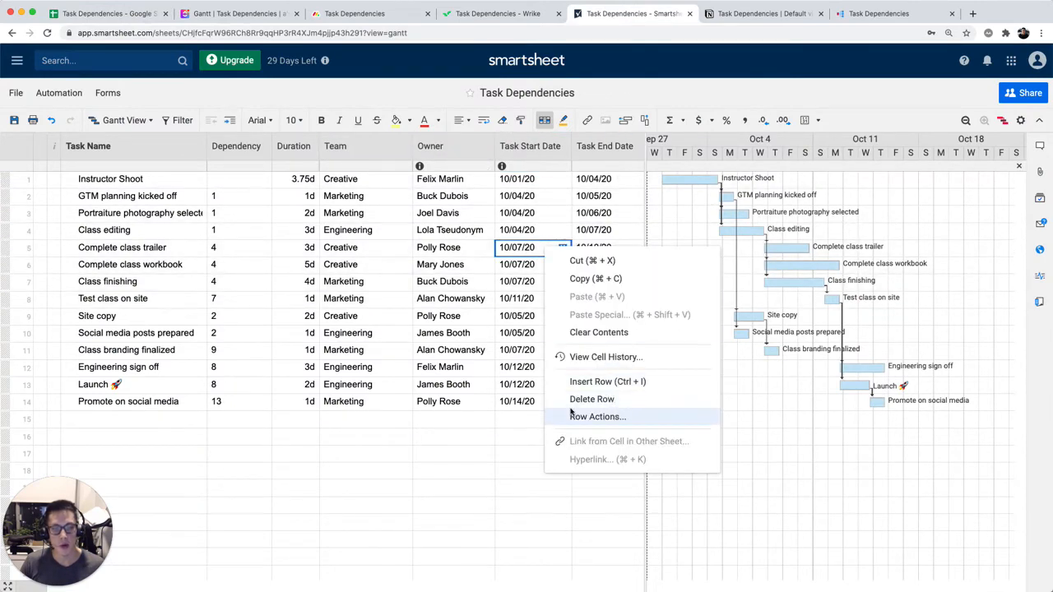
key("Escape")
right_click(365, 146)
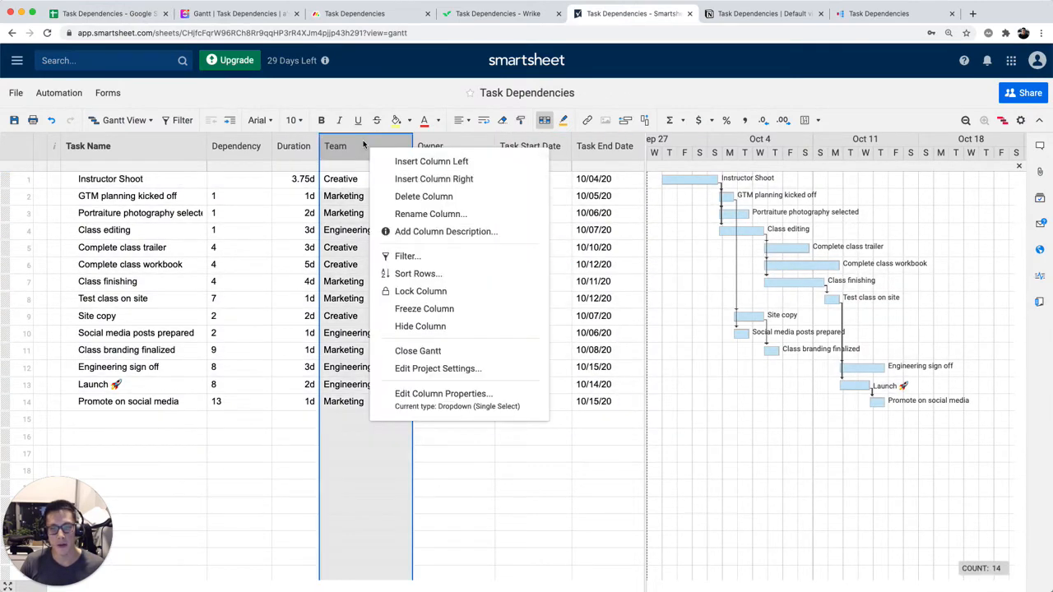
left_click(453, 368)
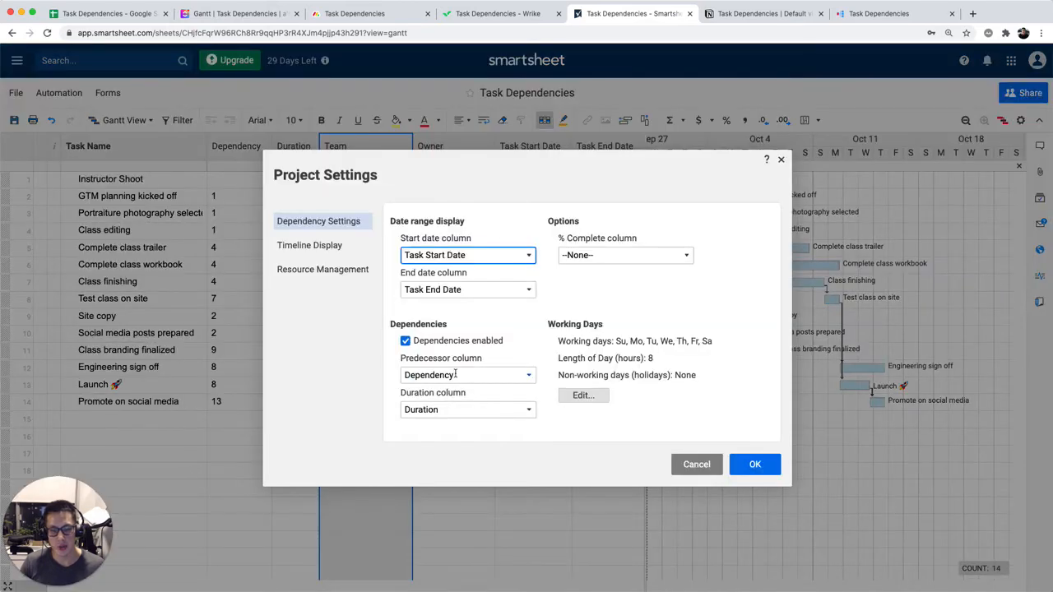
key("super+equal")
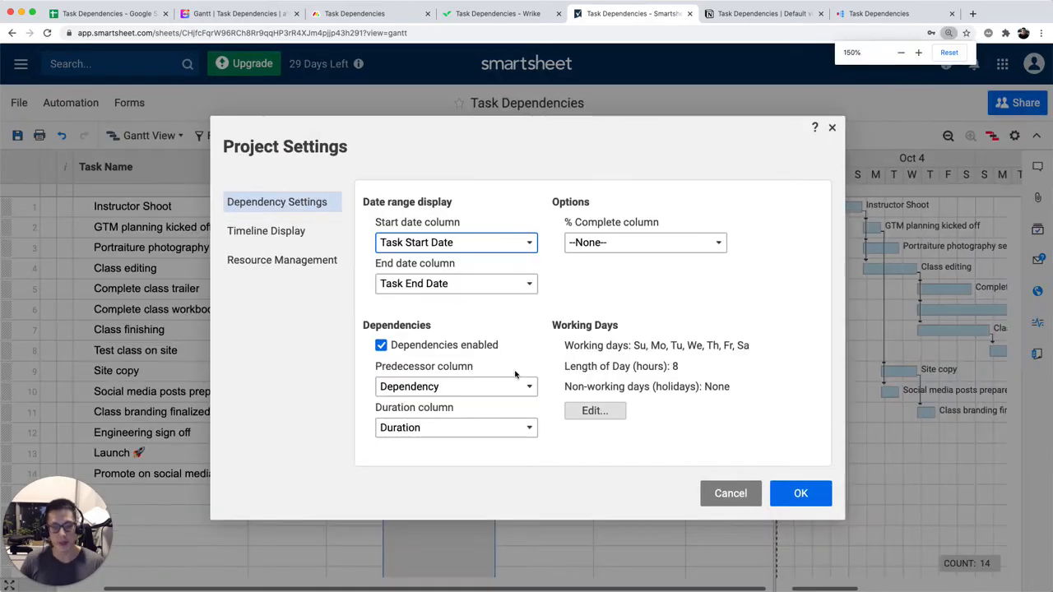
left_click(750, 496)
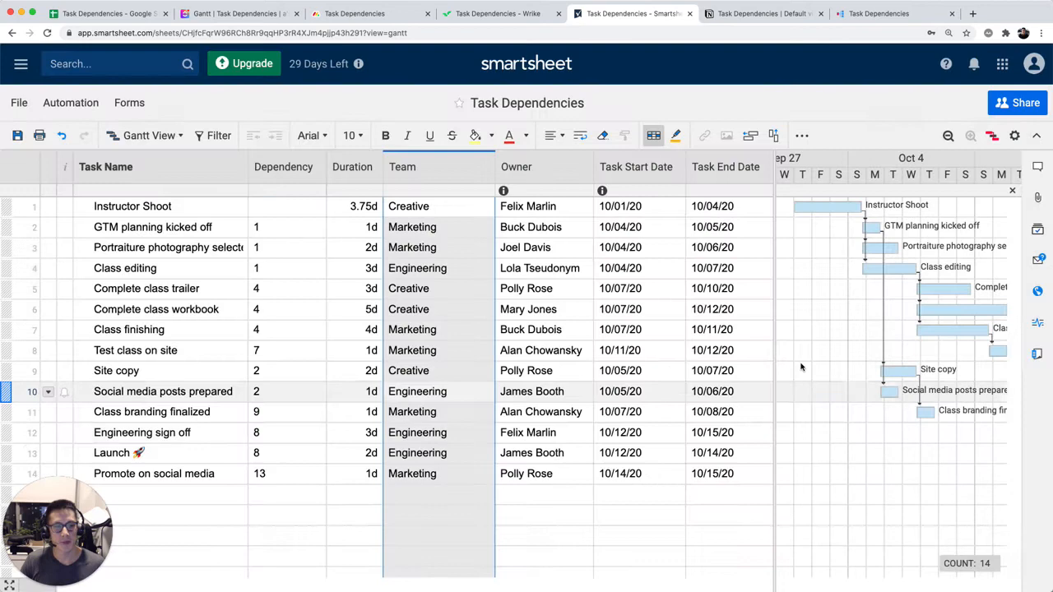
Step: Show the critical path on the Smartsheet Gantt chart and compare it with ClickUp's Gantt view
left_click(995, 138)
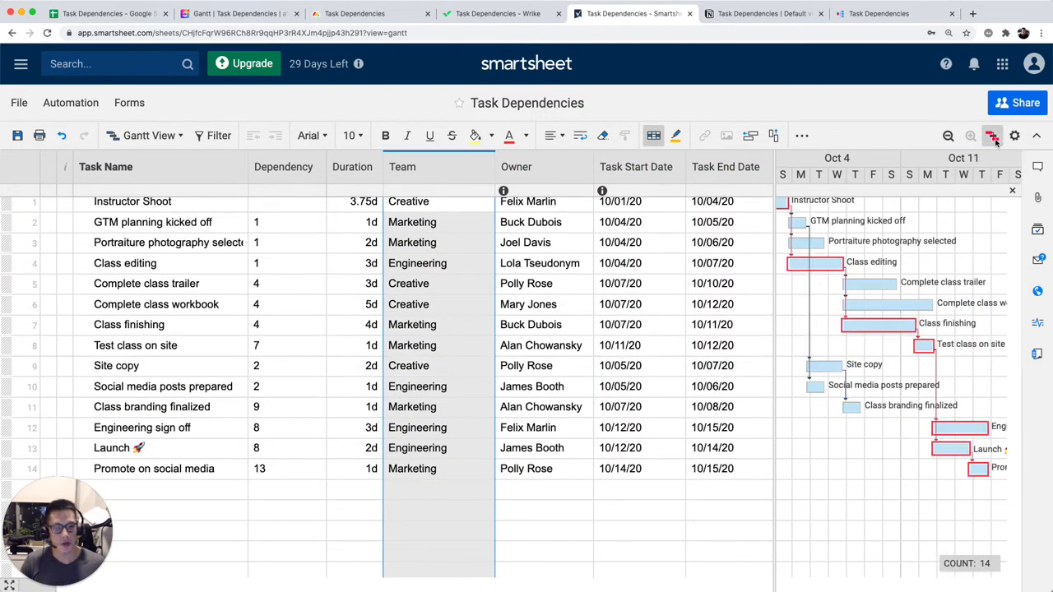
key("super+minus")
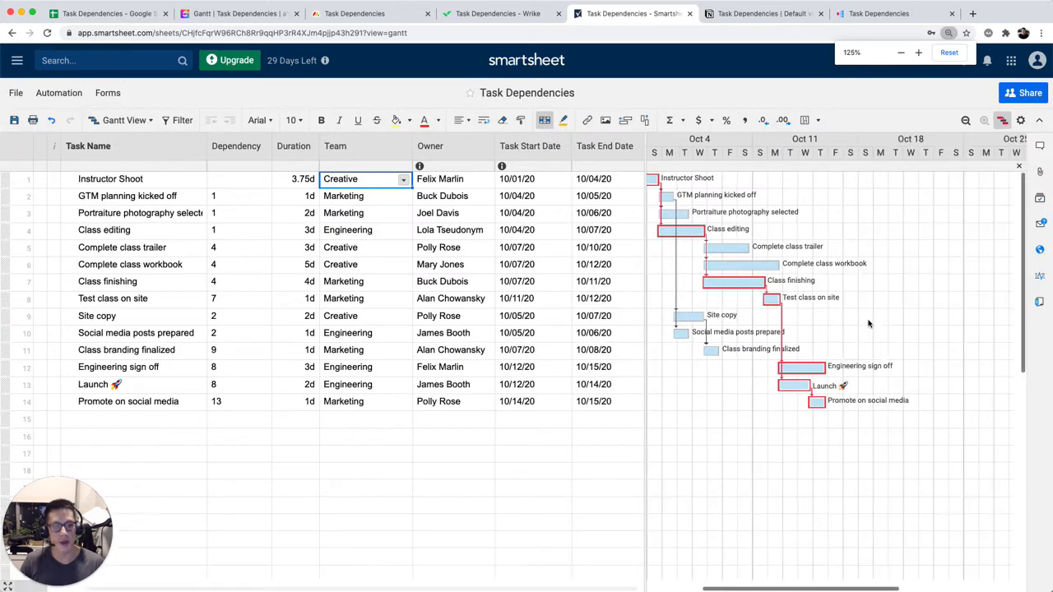
left_click(381, 17)
left_click(280, 15)
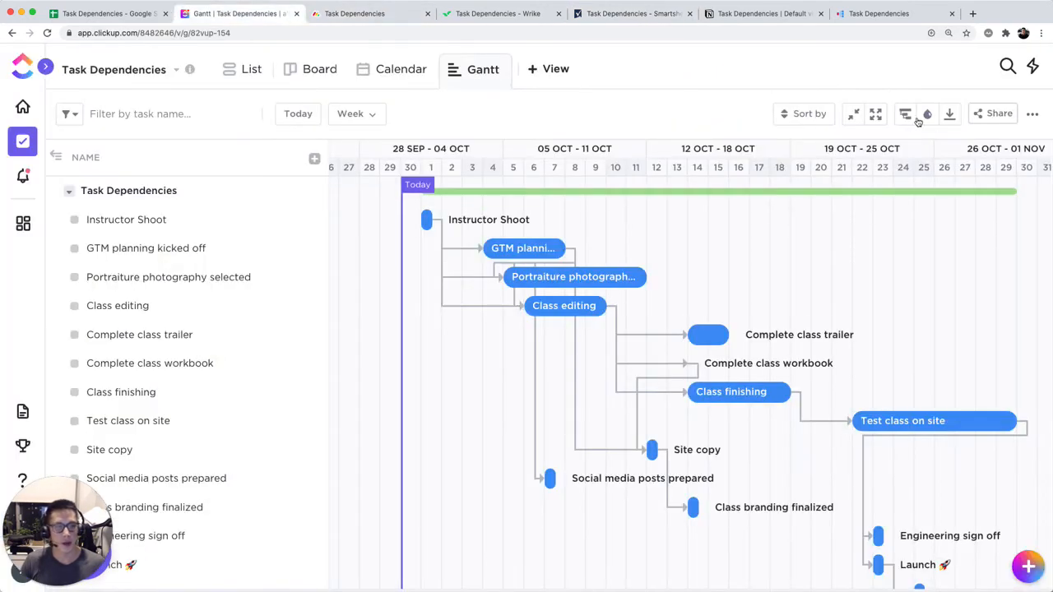
Step: Return to Smartsheet, turn off the critical path display and look over the task table
left_click(654, 15)
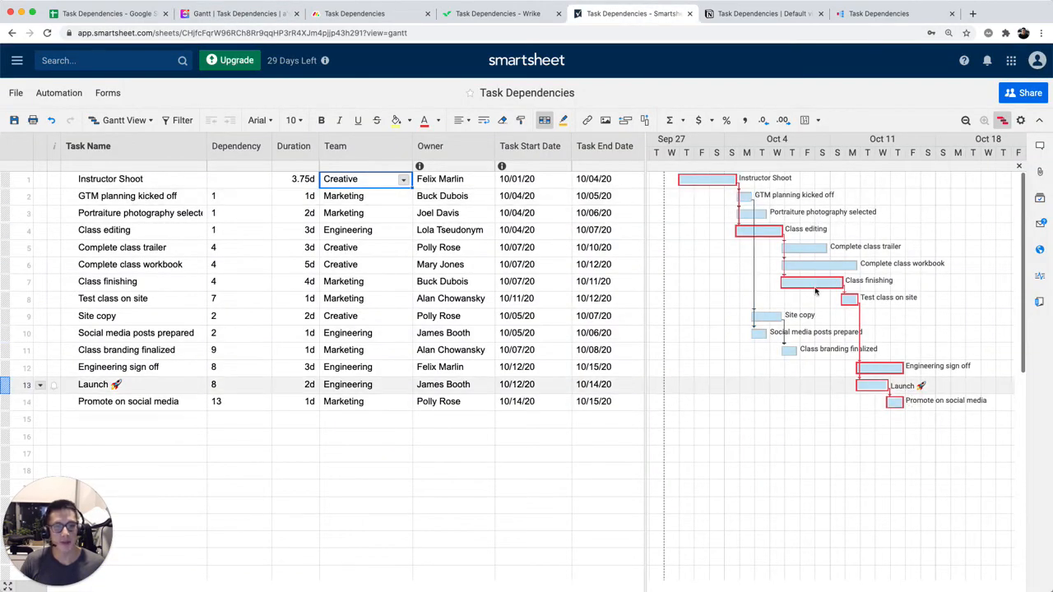
left_click(1003, 122)
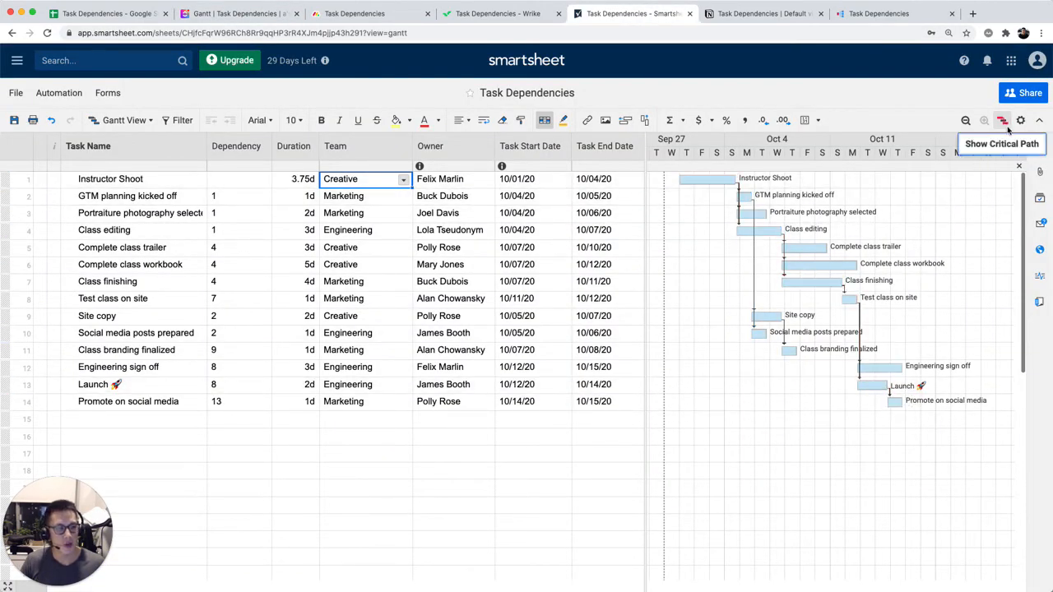
left_click(1005, 123)
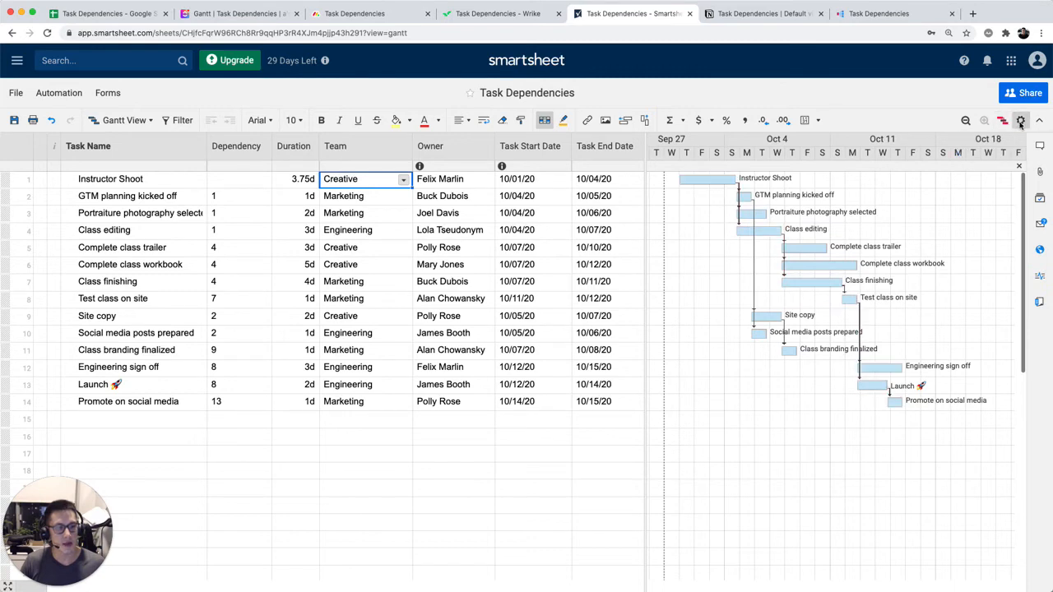
left_click(1020, 121)
left_click(781, 159)
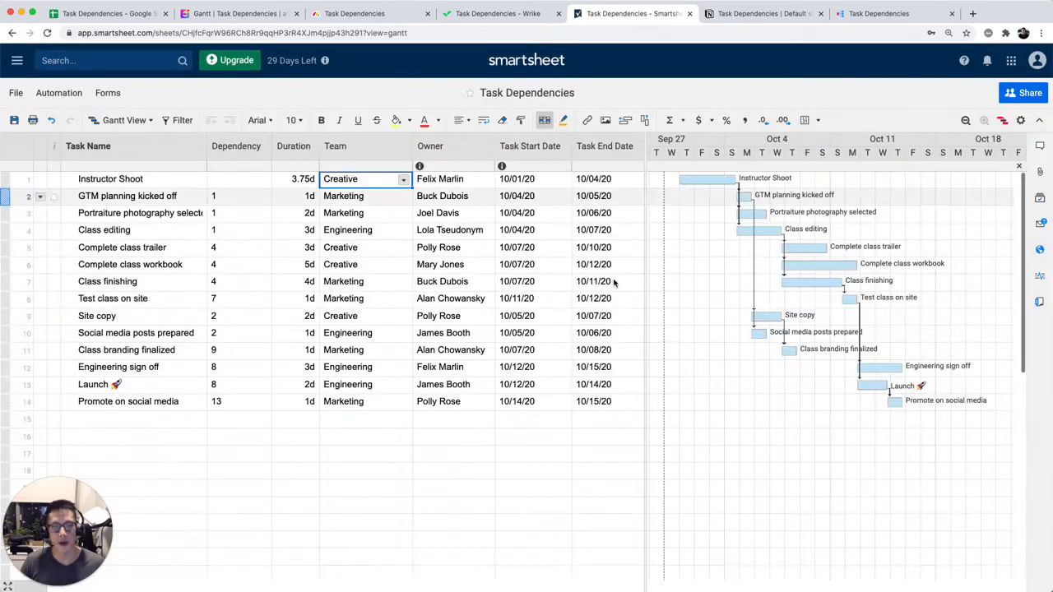
key("super+equal")
key("super+equal")
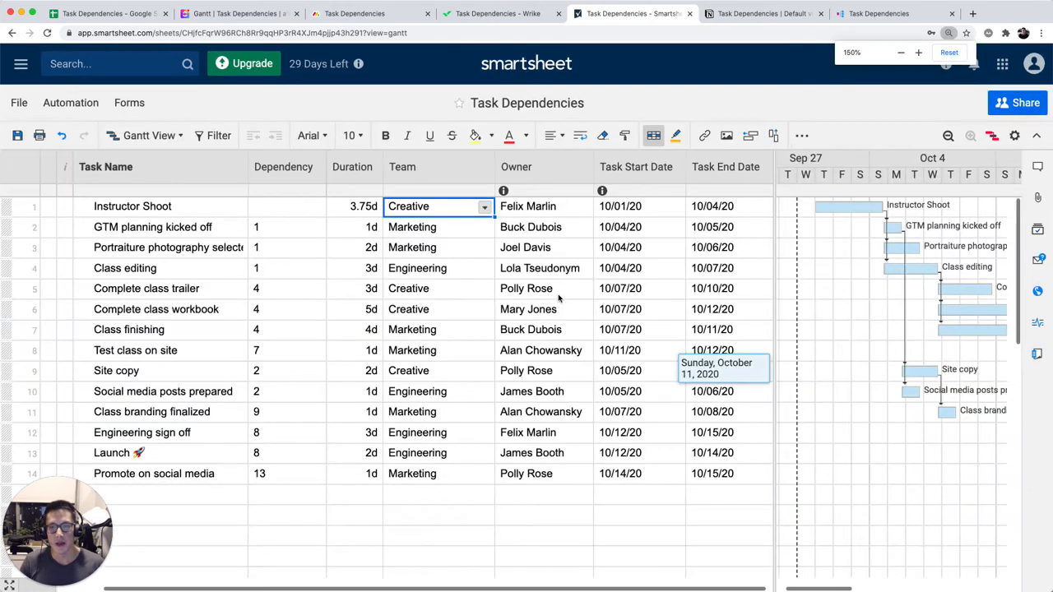
left_click(504, 298)
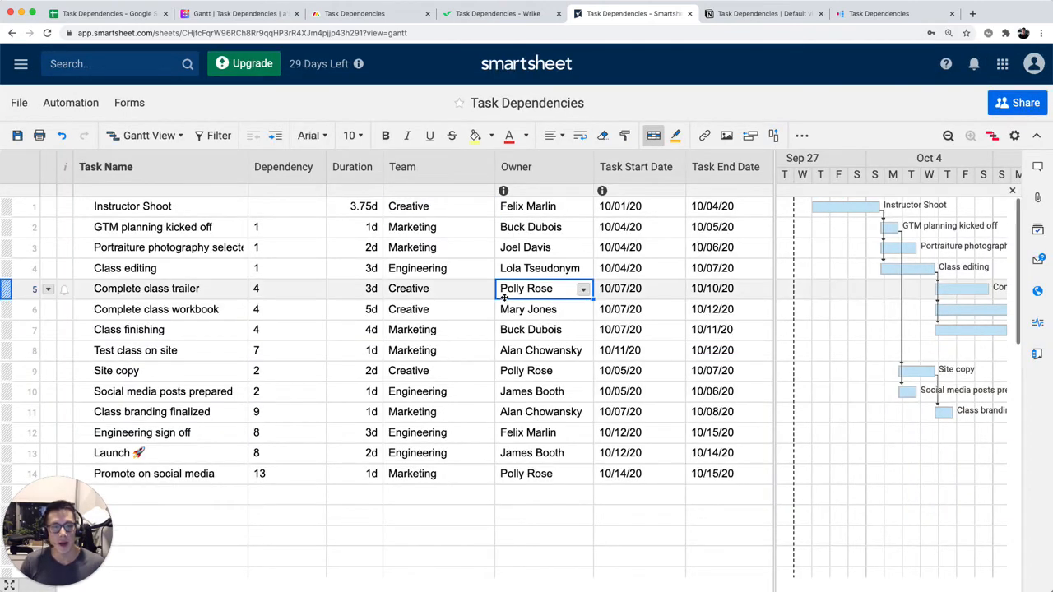
Step: Switch to Notion and examine the Dependency column's property type and the other available types
key("ctrl+Tab")
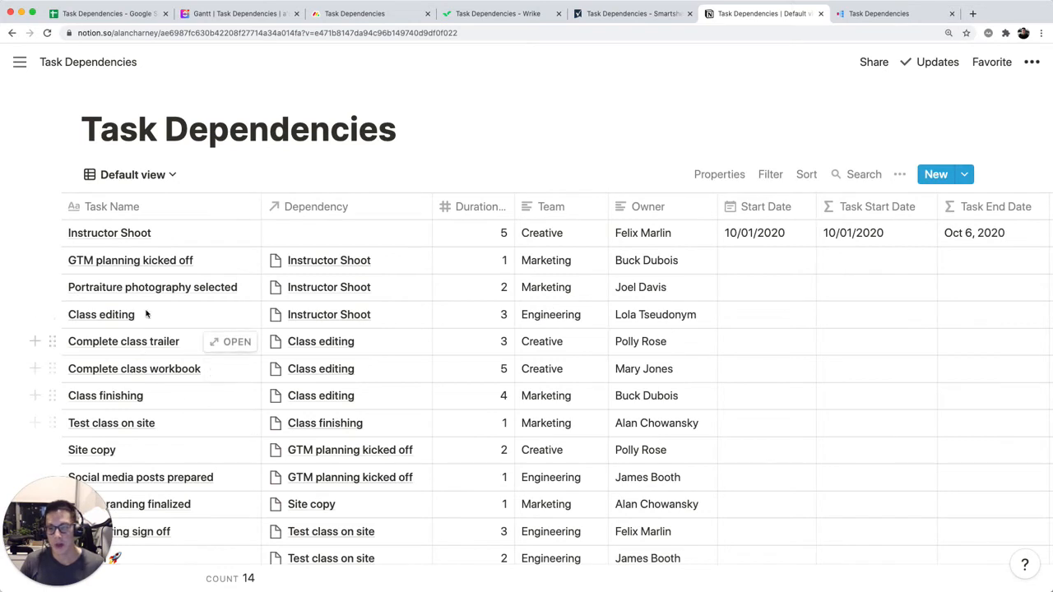
mouse_move(81, 518)
left_mouse_down()
mouse_move(592, 500)
mouse_move(81, 471)
mouse_move(81, 497)
left_mouse_up()
left_click(375, 207)
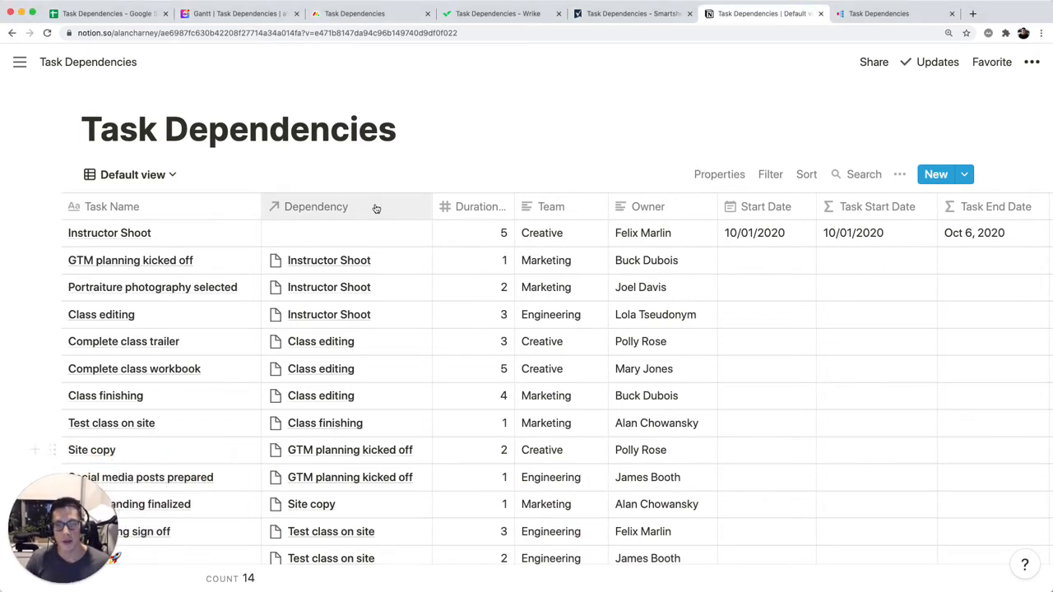
left_click(375, 206)
mouse_move(351, 308)
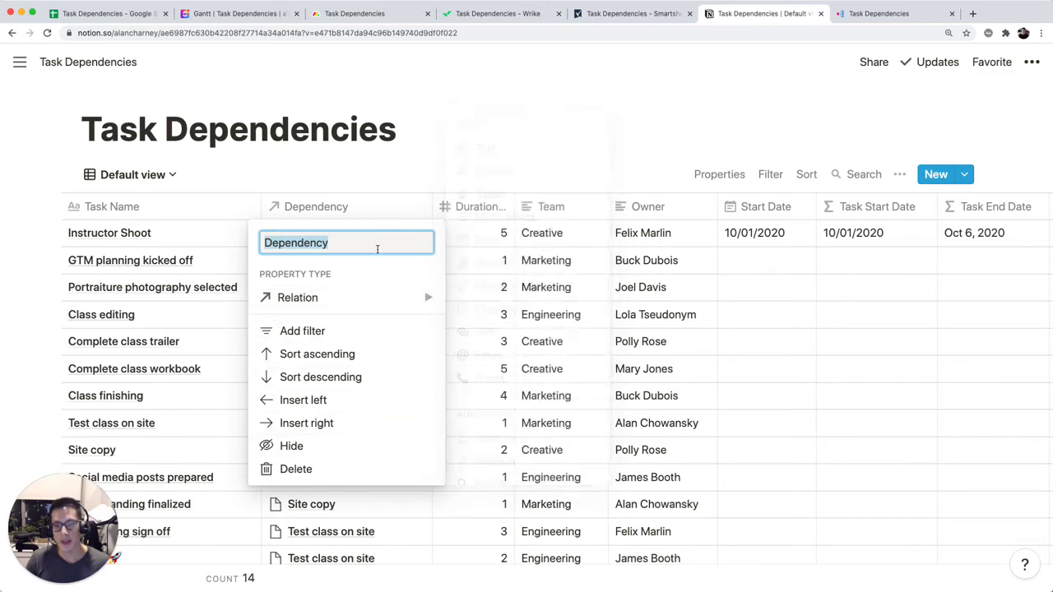
mouse_move(377, 296)
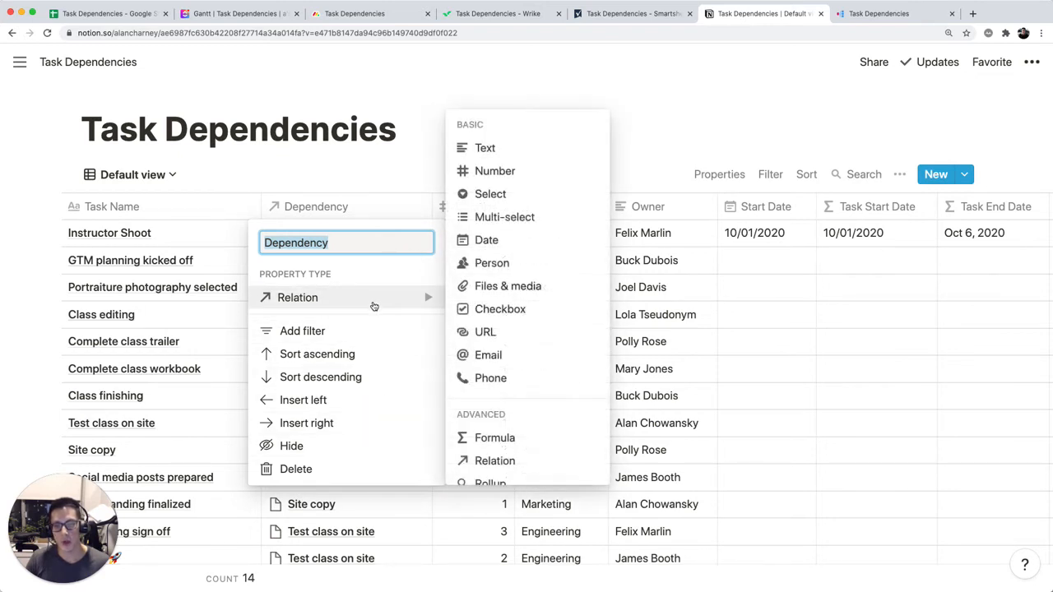
scroll(526, 403, "down", 2)
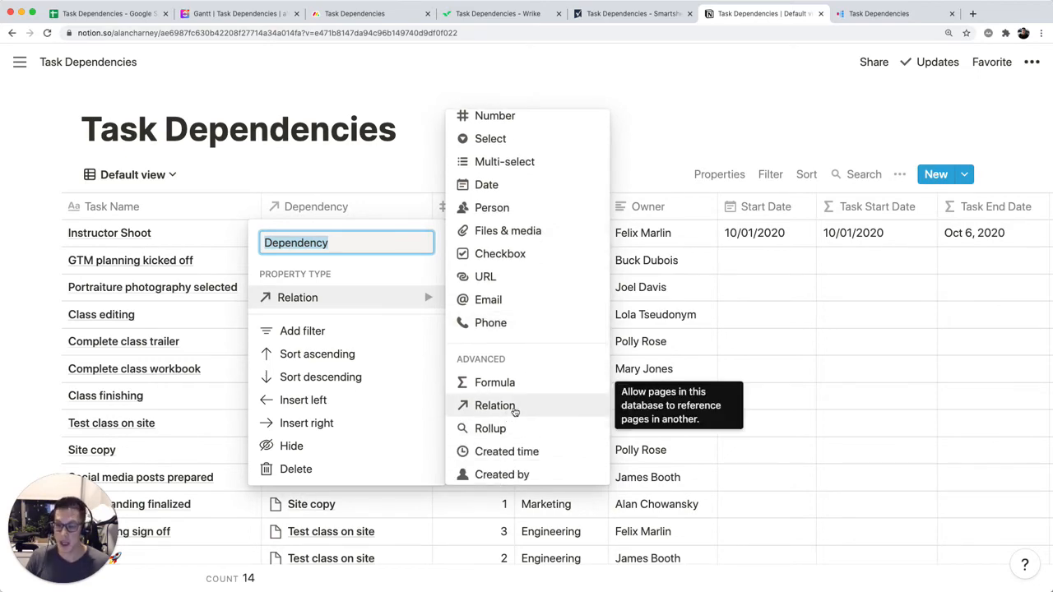
Step: Preview relating the Dependency column to its own Task Dependencies database with the same-property option, and cancel the relation
left_click(494, 405)
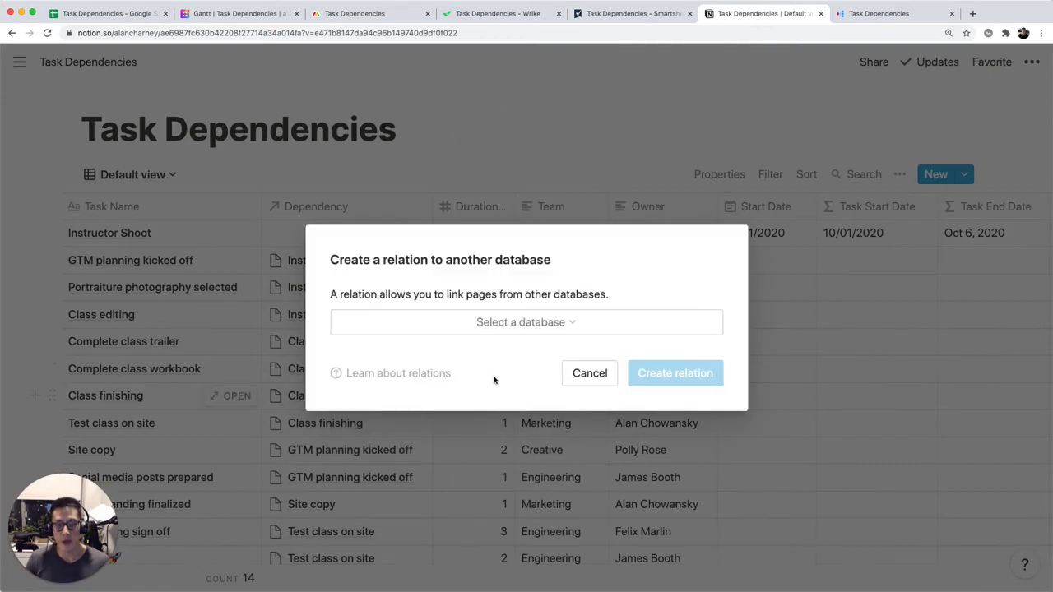
left_click(521, 325)
left_click(475, 389)
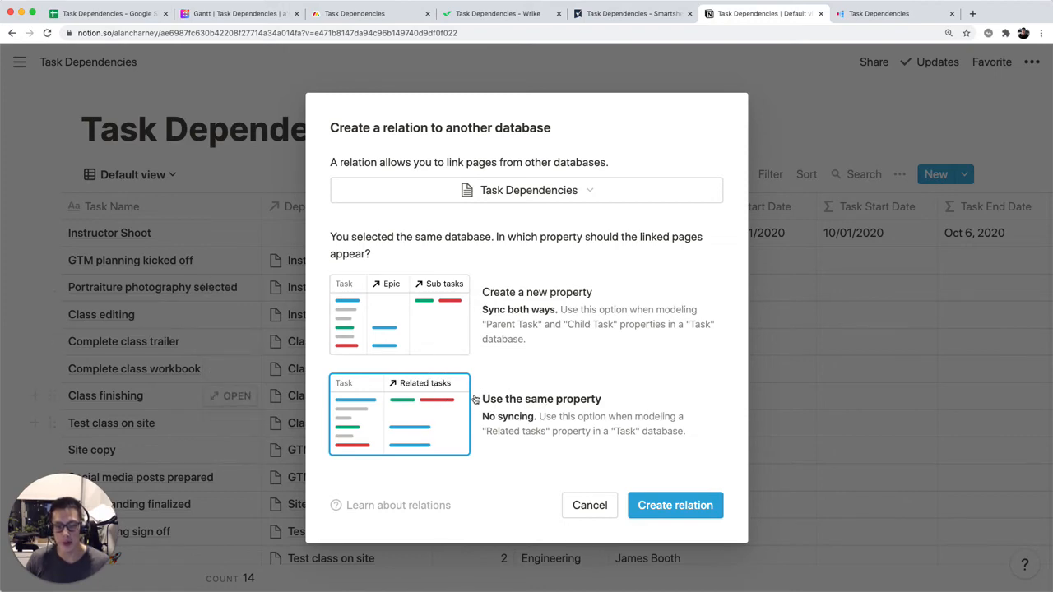
left_click(589, 505)
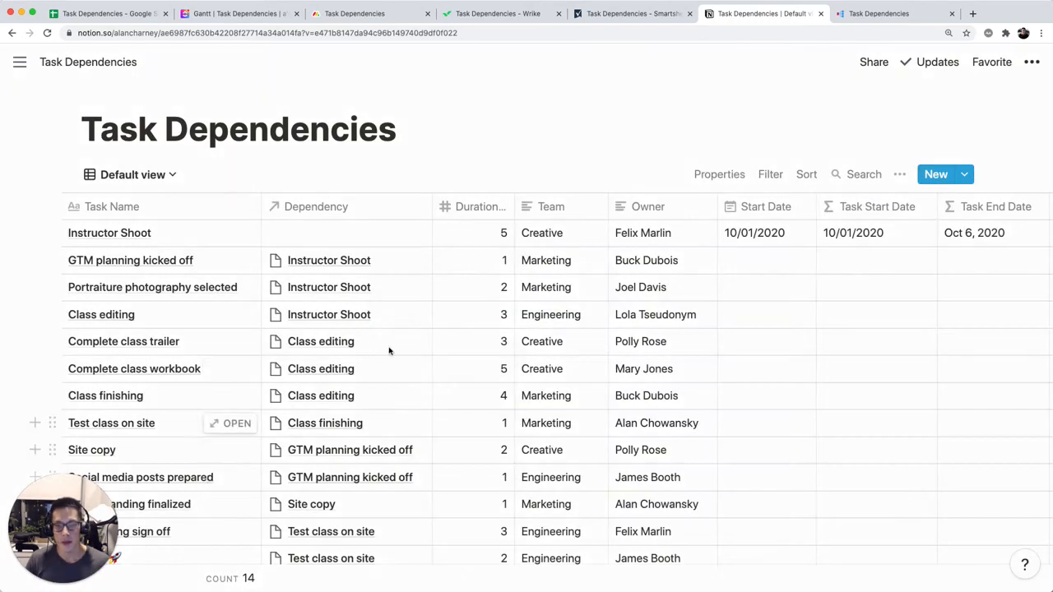
Step: Inspect the task linked as the dependency of GTM planning kicked off, including its Dep date properties
left_click(346, 260)
scroll(477, 312, "right", 10)
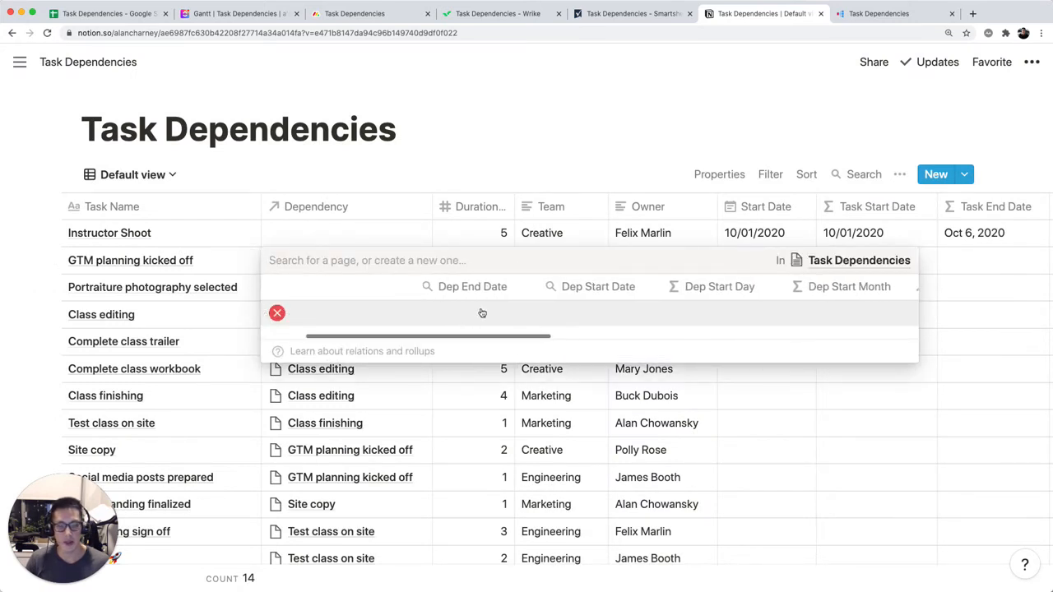
scroll(482, 313, "left", 10)
scroll(482, 313, "right", 10)
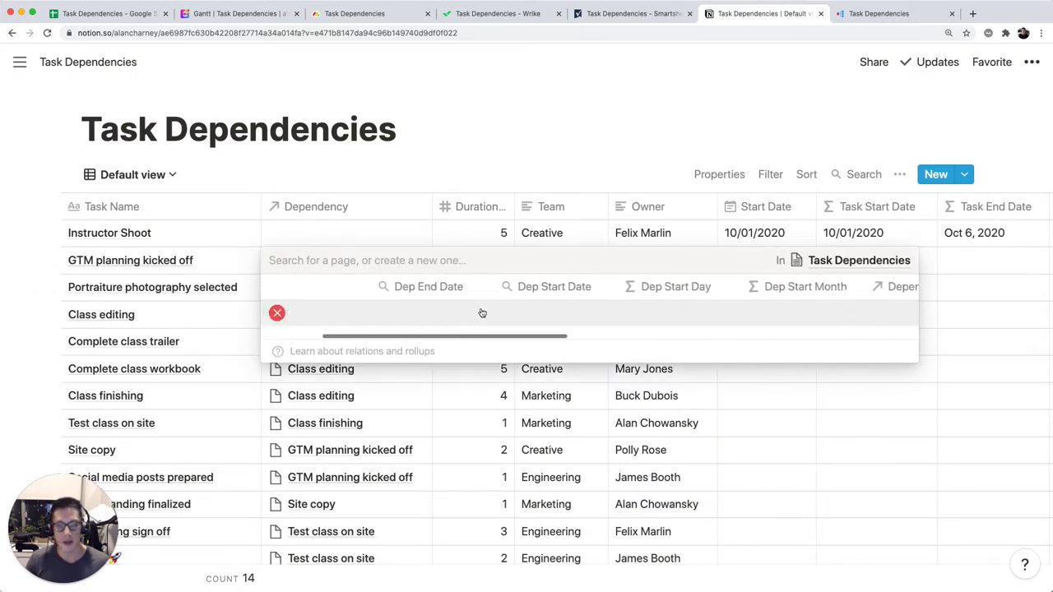
scroll(482, 312, "left", 8)
left_click(163, 227)
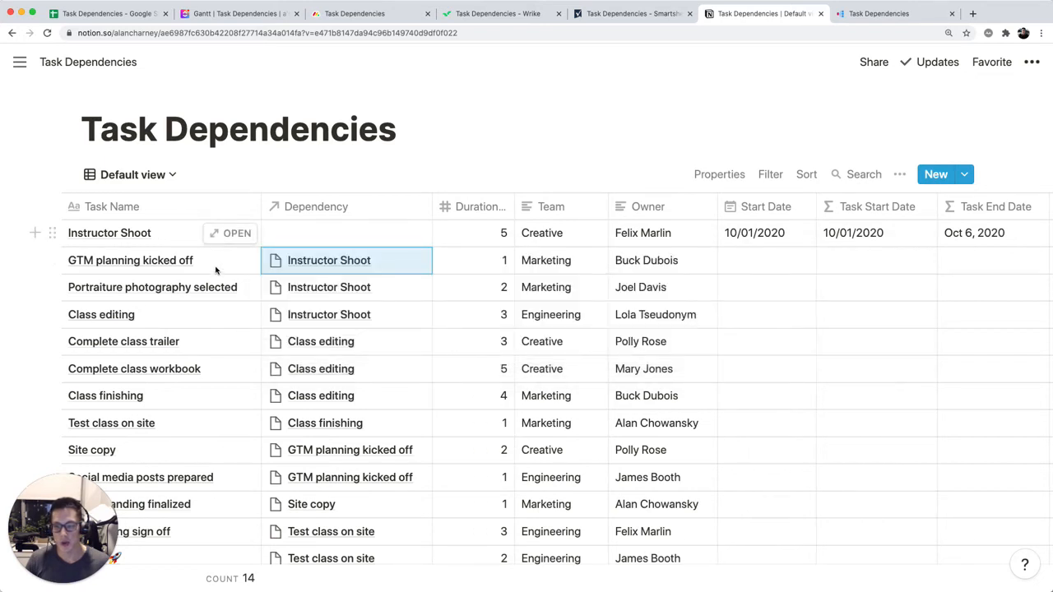
Step: Inspect the linked dependency tasks of Complete class workbook, Class finishing and Site copy
left_click(280, 367)
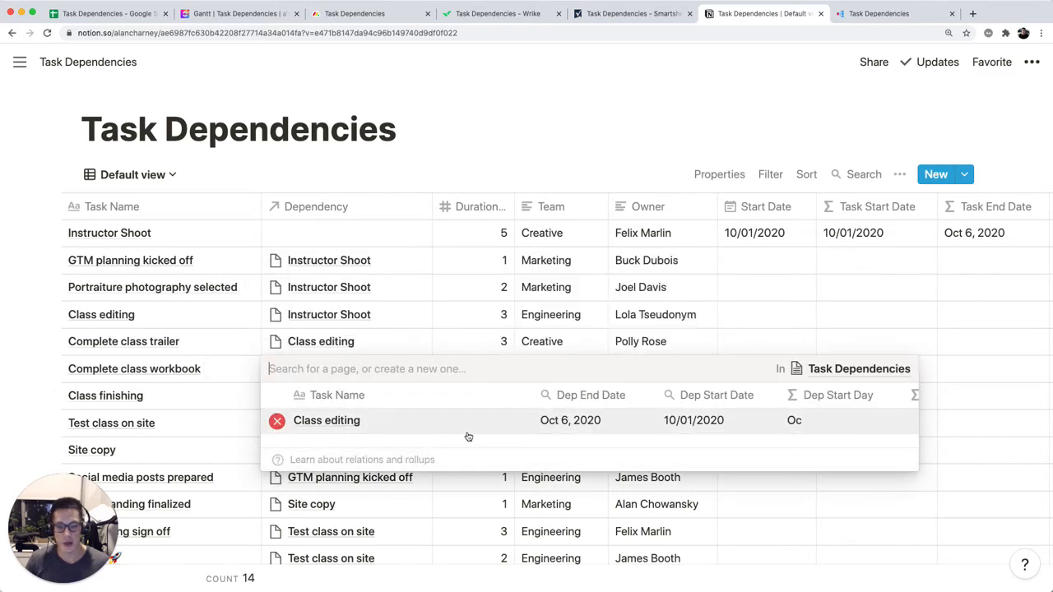
scroll(481, 430, "right", 10)
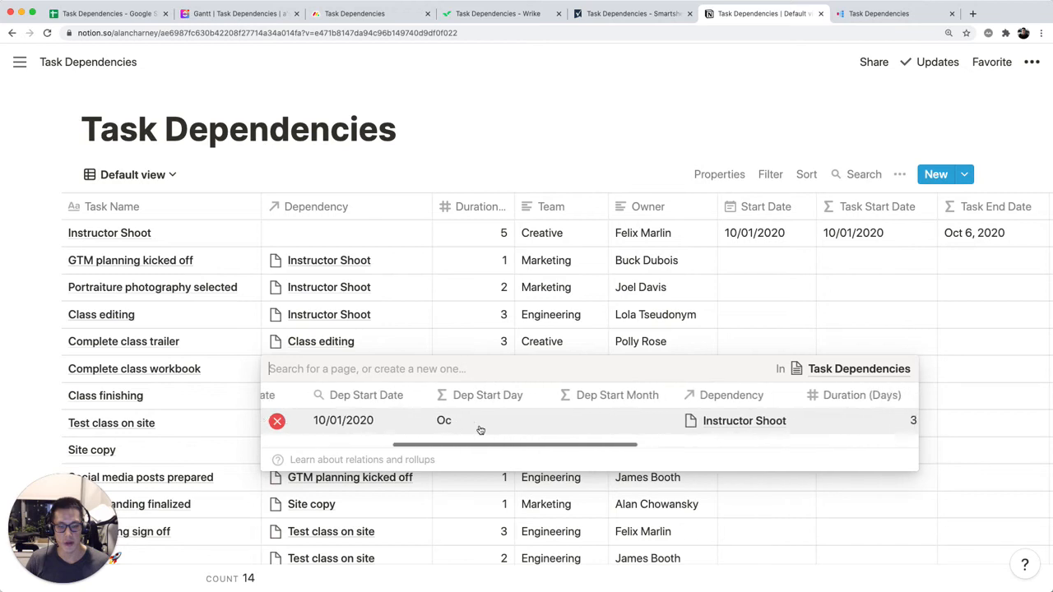
key("Escape")
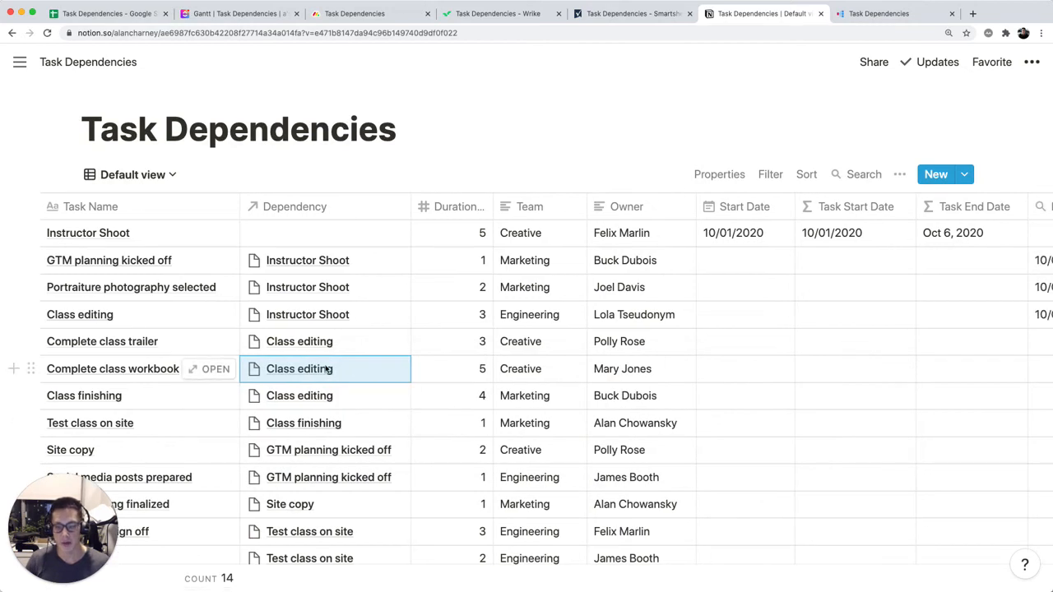
left_click(321, 368)
key("Escape")
left_click(322, 398)
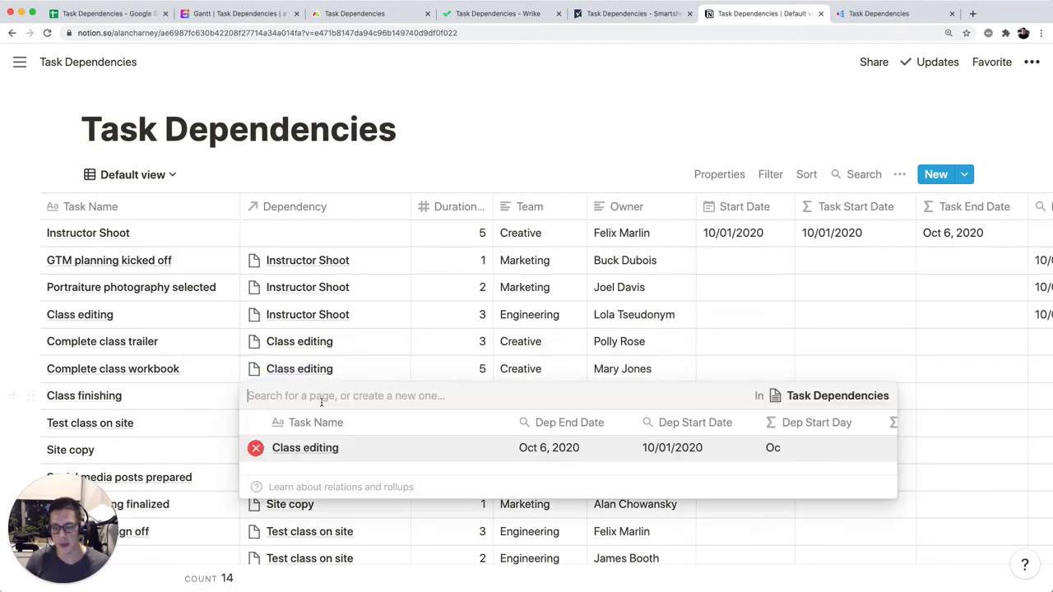
key("Escape")
left_click(306, 450)
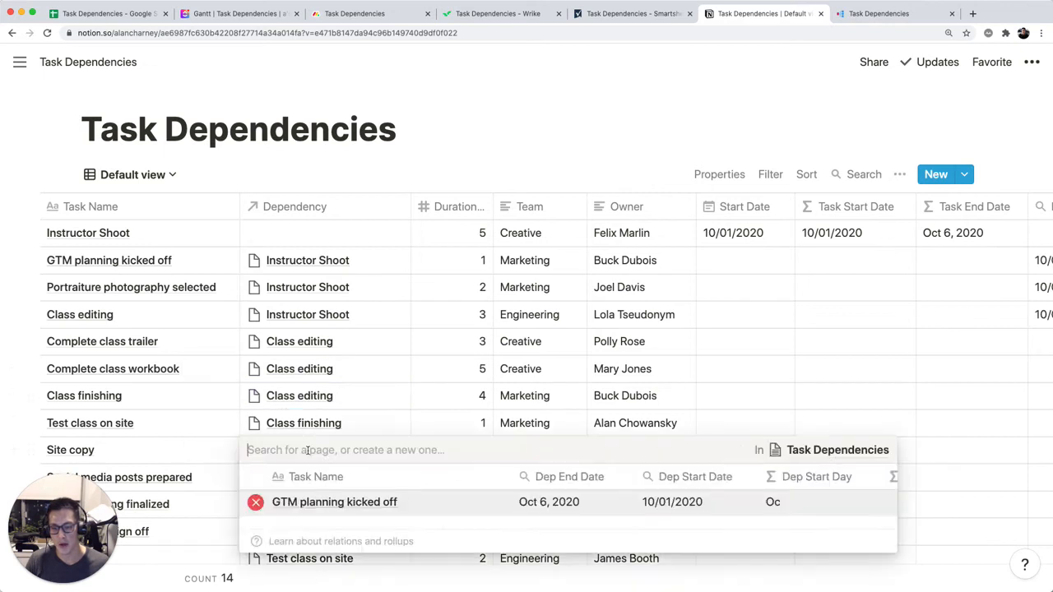
key("Escape")
key("Escape")
Step: Examine the Notion table's Duration, Task Start Date, Task End Date, Dep Start Date and Dep End Date columns
left_click(461, 232)
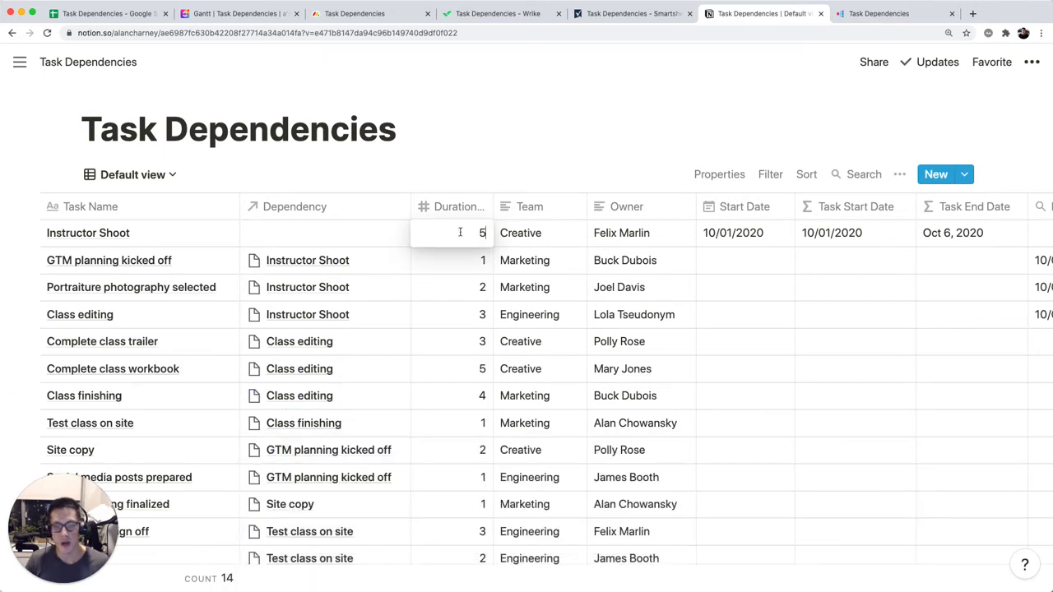
key("Escape")
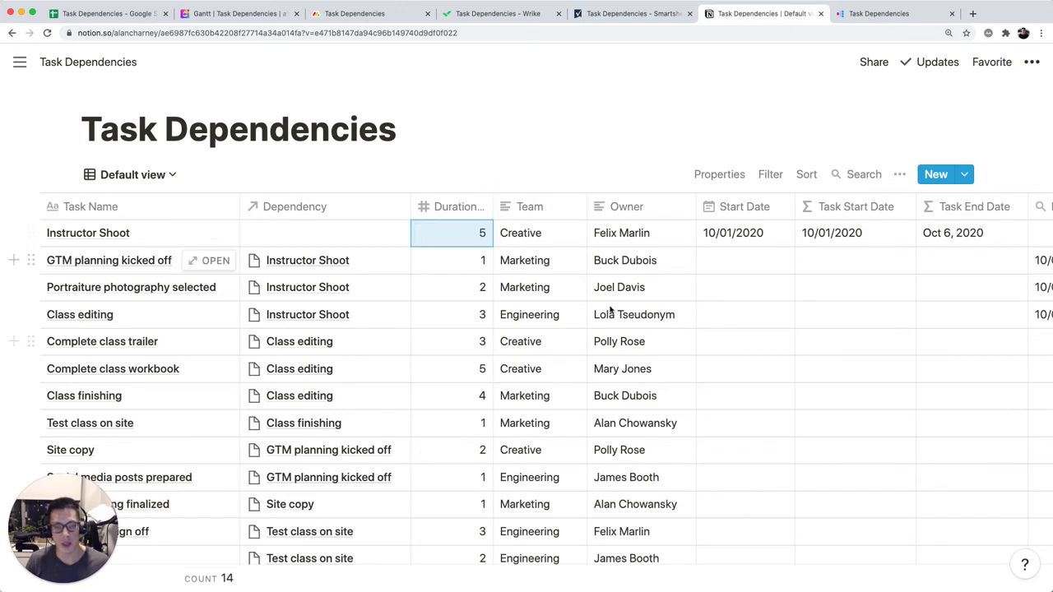
scroll(619, 319, "right", 7)
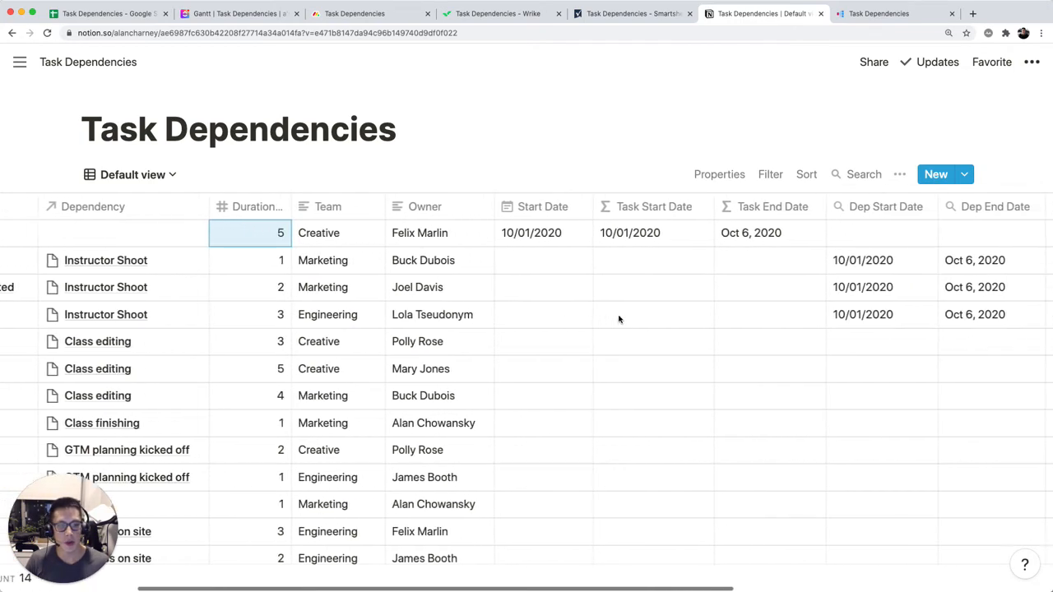
scroll(619, 319, "right", 1)
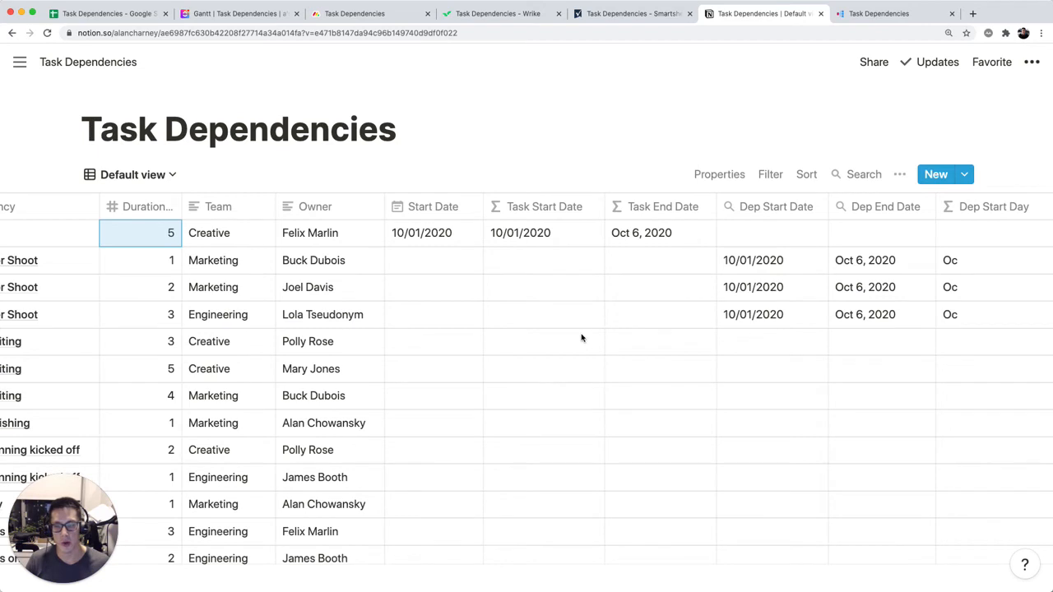
Step: Check the first task's Start Date and Task Start Date cells, and switch to the Google Sheets version to compare its date columns
left_click(466, 241)
key("Escape")
left_click(571, 239)
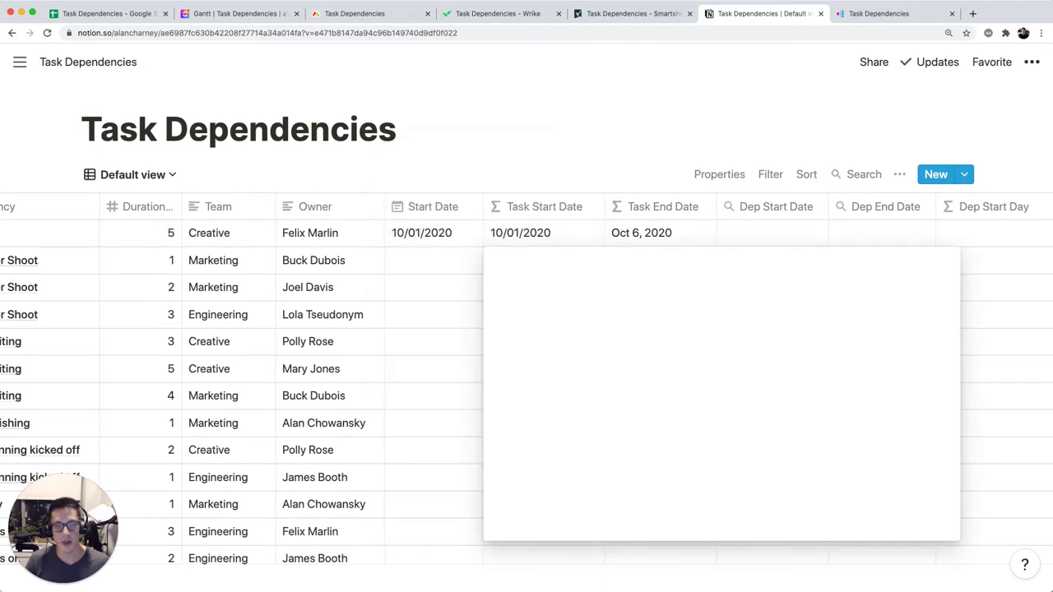
key("Escape")
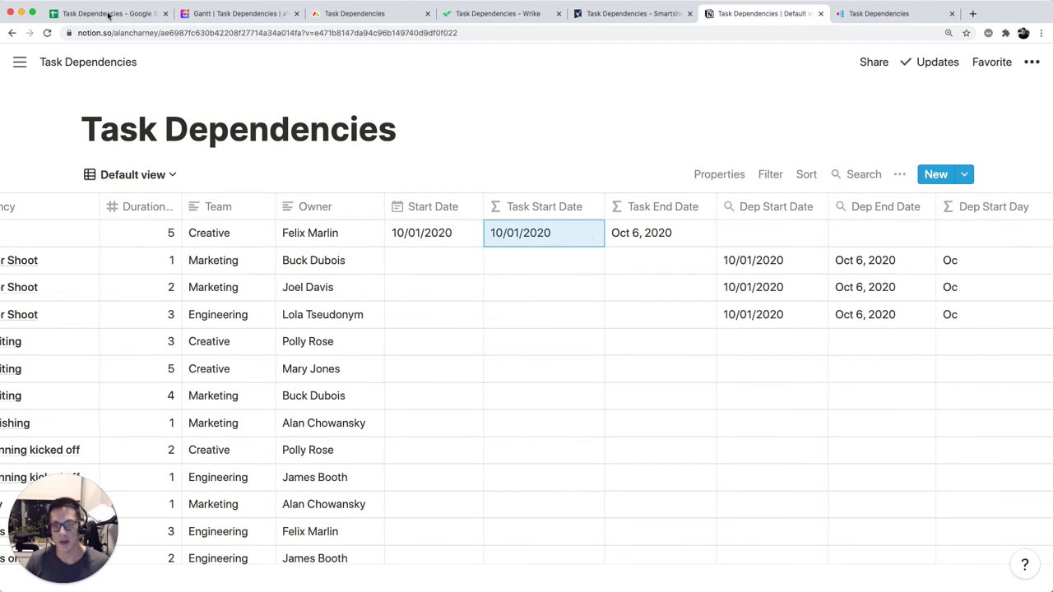
key("super+1")
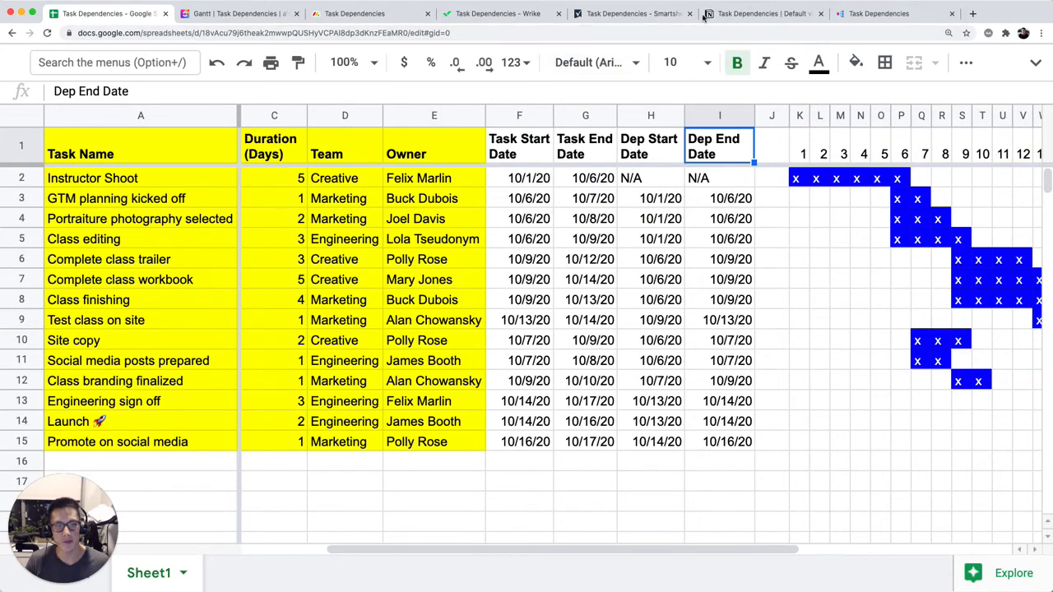
Step: Return to the Notion table and inspect the Task Start Date formula of the Instructor Shoot task
left_click(734, 16)
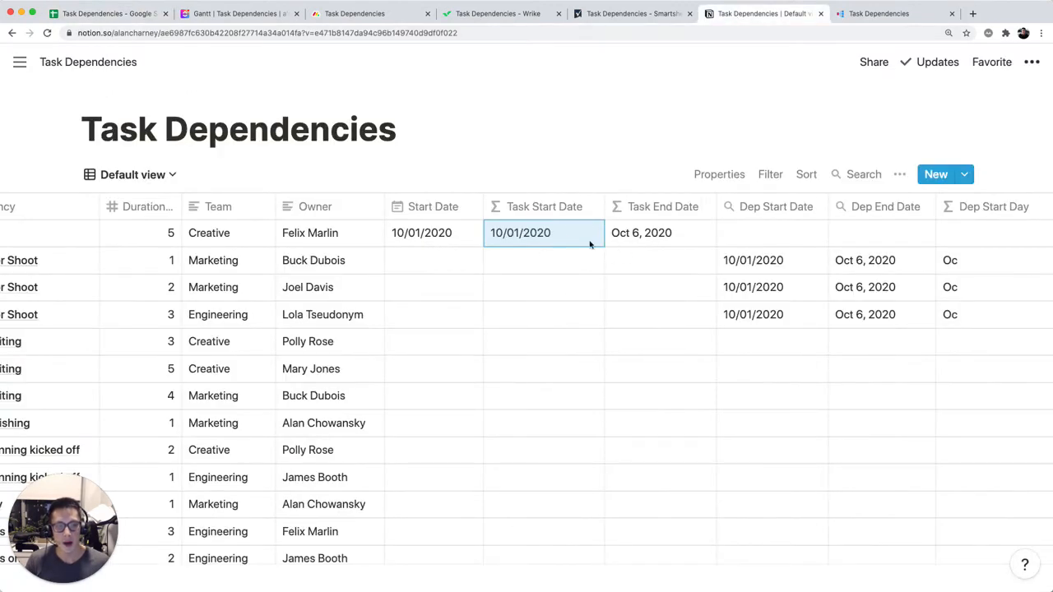
left_click(562, 238)
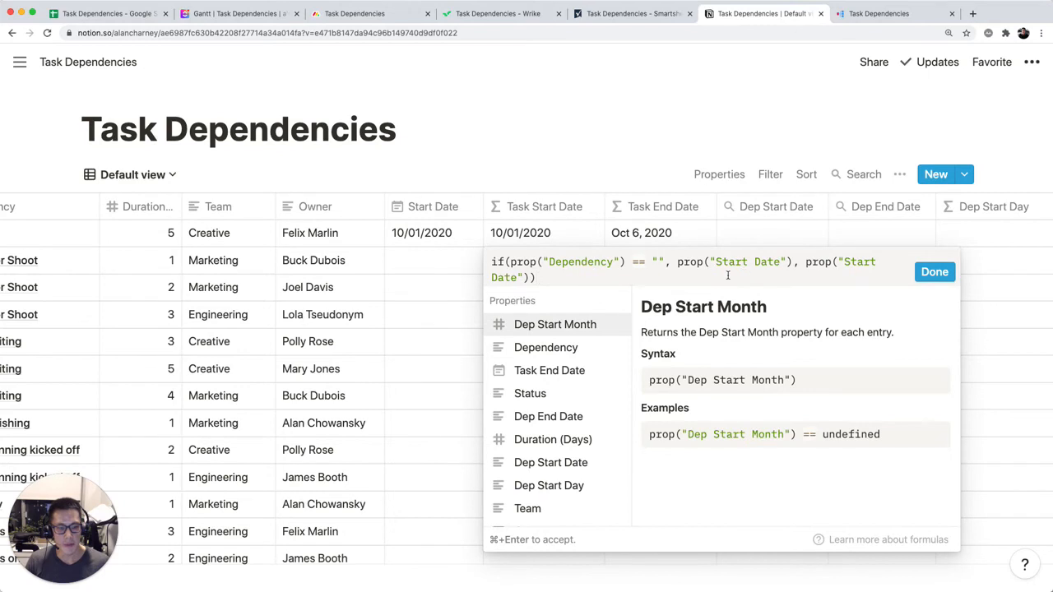
key("super+Return")
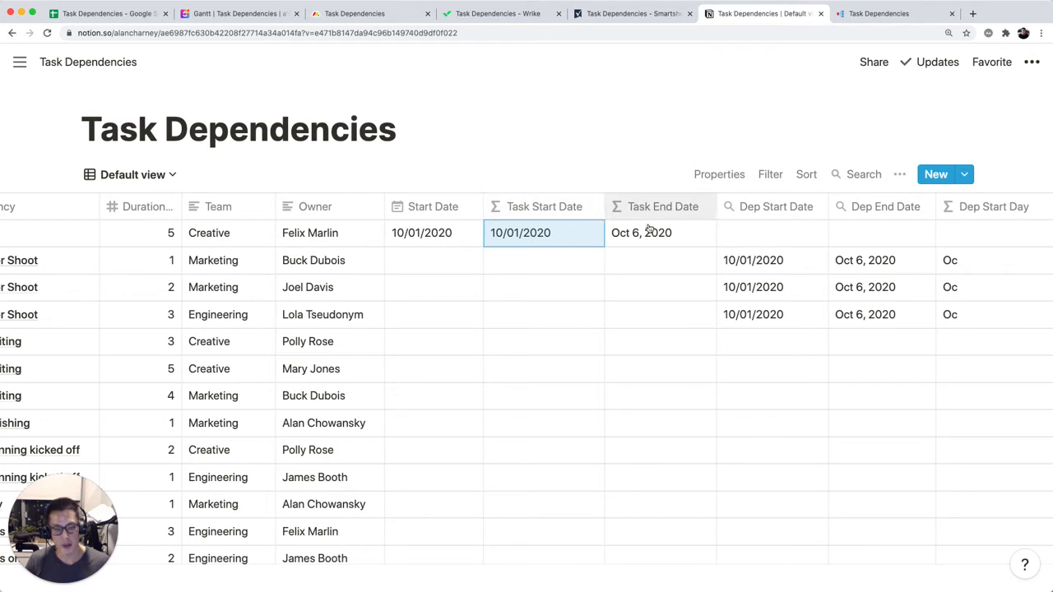
Step: Inspect the Task End Date formula, examining its Duration (Days) argument and its "days" unit
left_click(700, 212)
key("Escape")
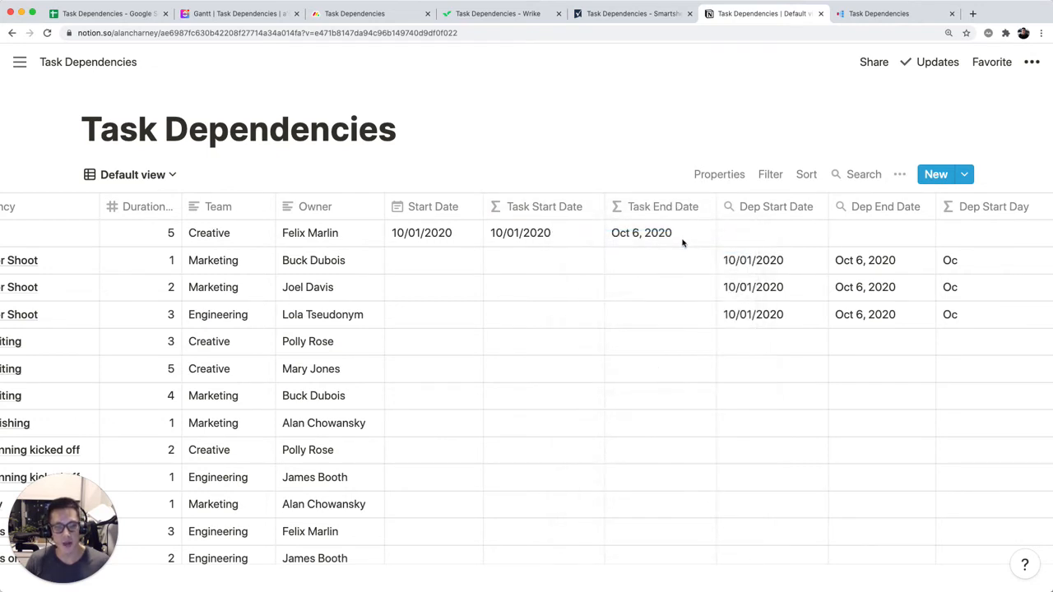
left_click(681, 243)
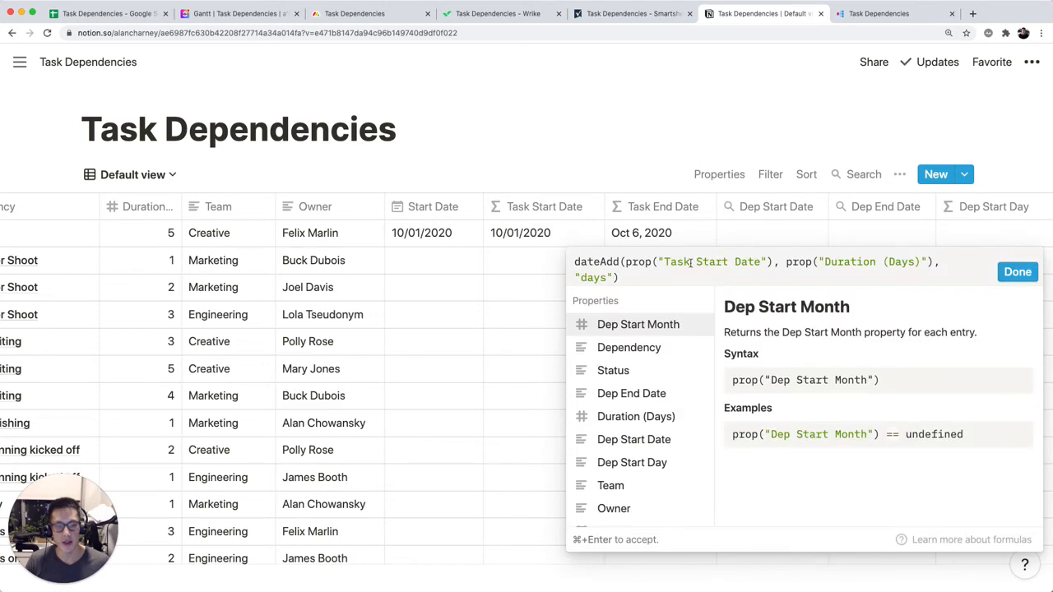
key("super+plus")
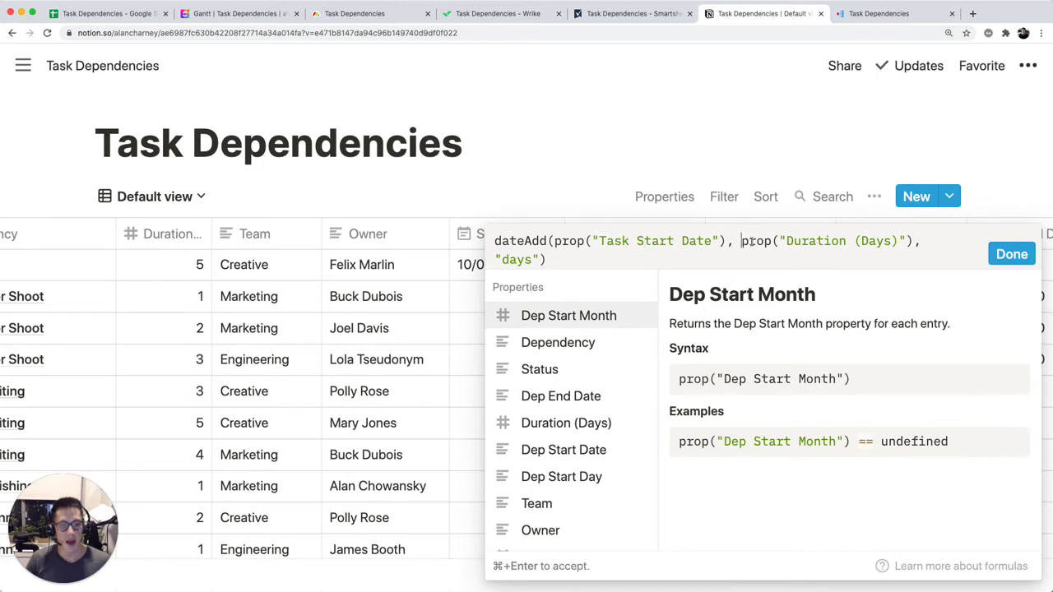
left_click_drag(744, 241, 902, 241)
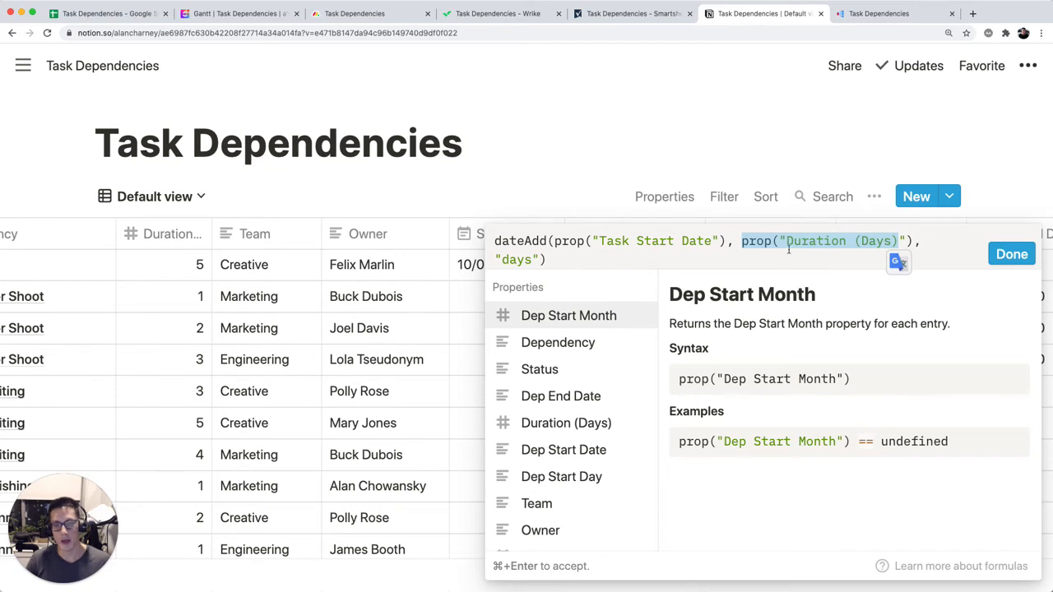
left_click(545, 261)
left_click_drag(528, 259, 501, 260)
key("Escape")
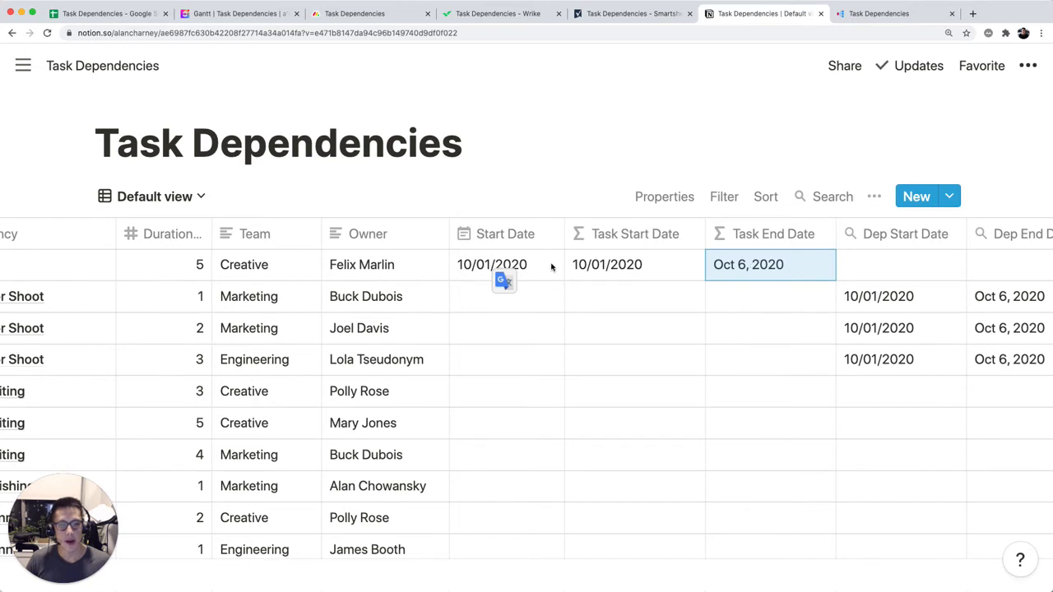
Step: Review the Dep Start Date values of the dependent tasks and the column's property type
scroll(611, 272, "left", 3)
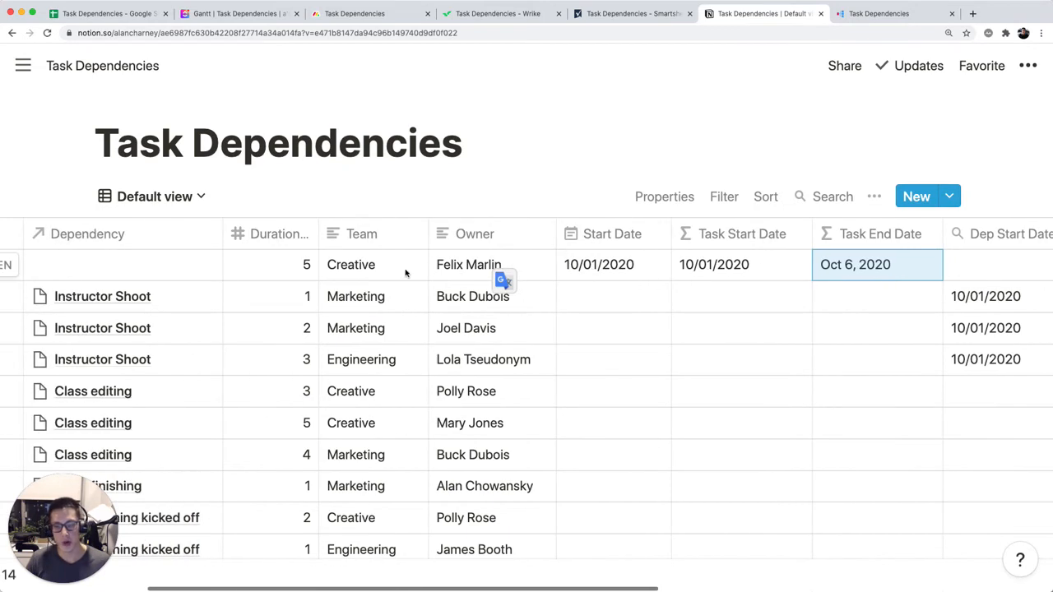
scroll(742, 287, "right", 5)
scroll(740, 288, "right", 2)
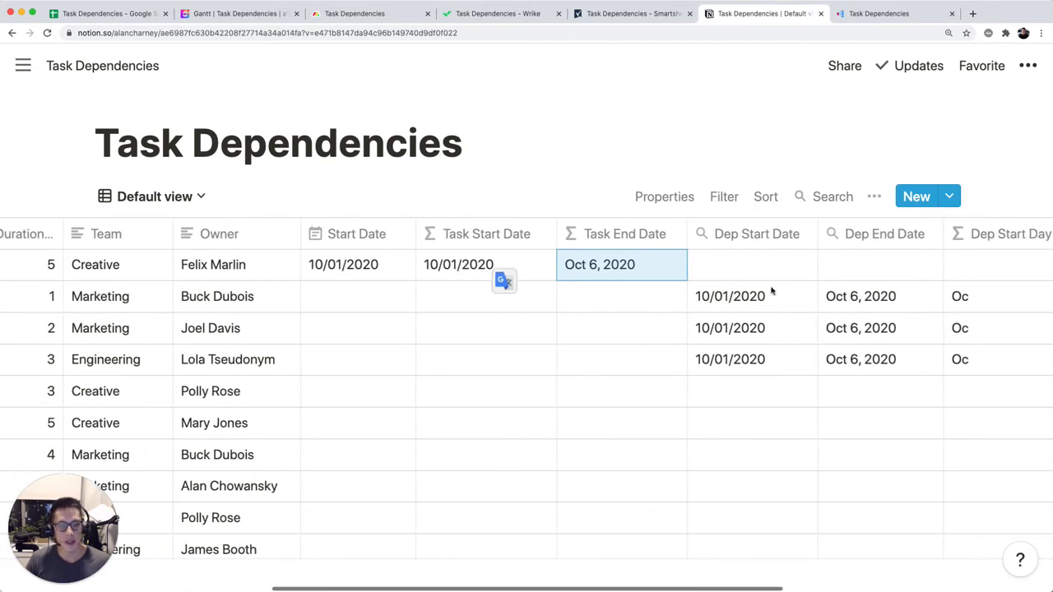
left_click(782, 301)
key("Escape")
key("Escape")
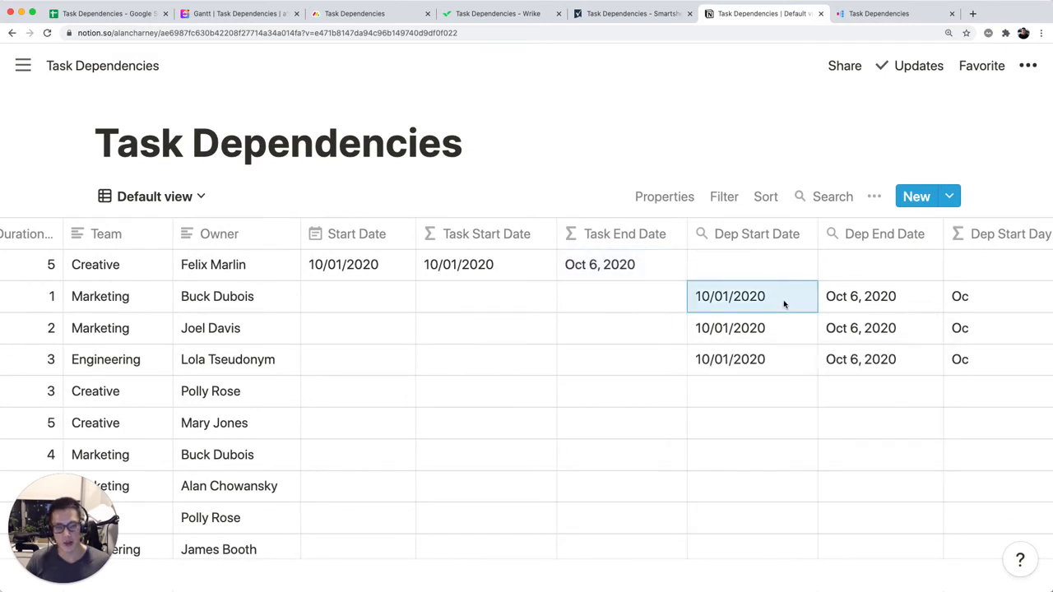
left_click(798, 239)
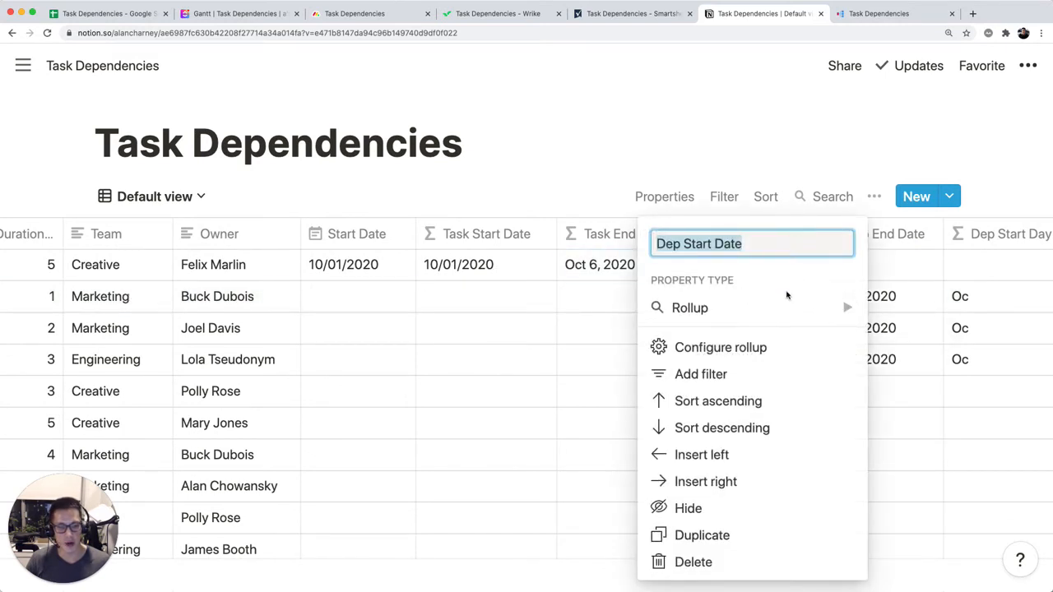
key("Escape")
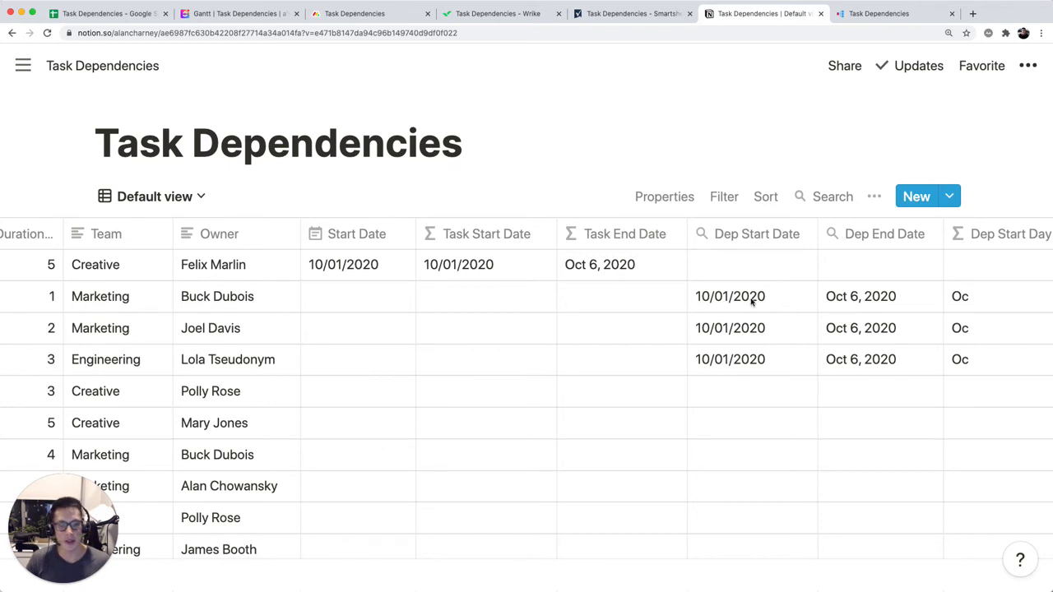
Step: Inspect the rollup configuration of GTM planning kicked off's Dep Start Date, including its relation, property and calculation
scroll(751, 301, "left", 5)
scroll(442, 304, "right", 3)
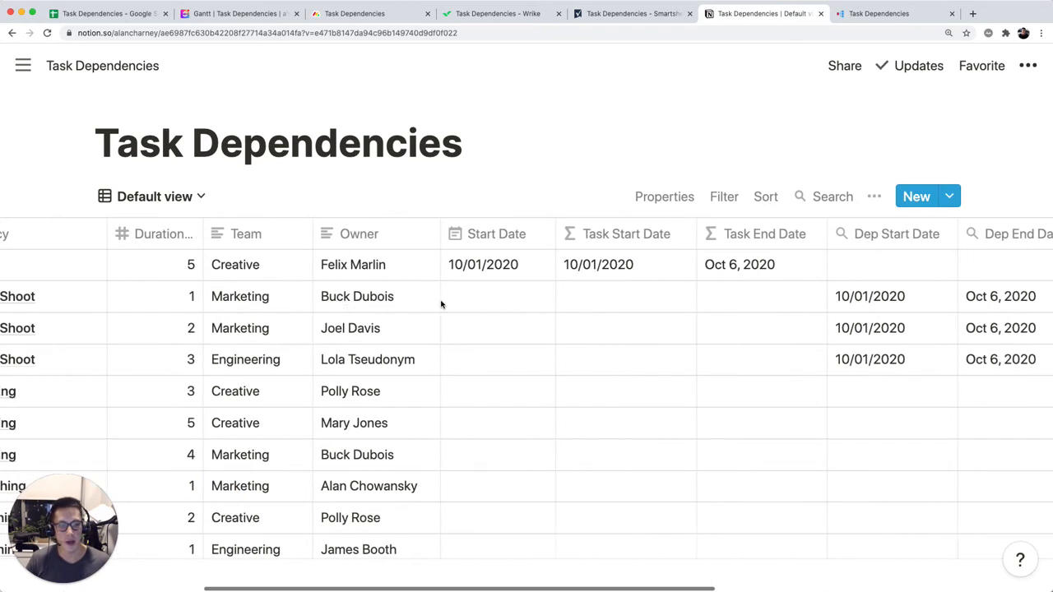
left_click(873, 308)
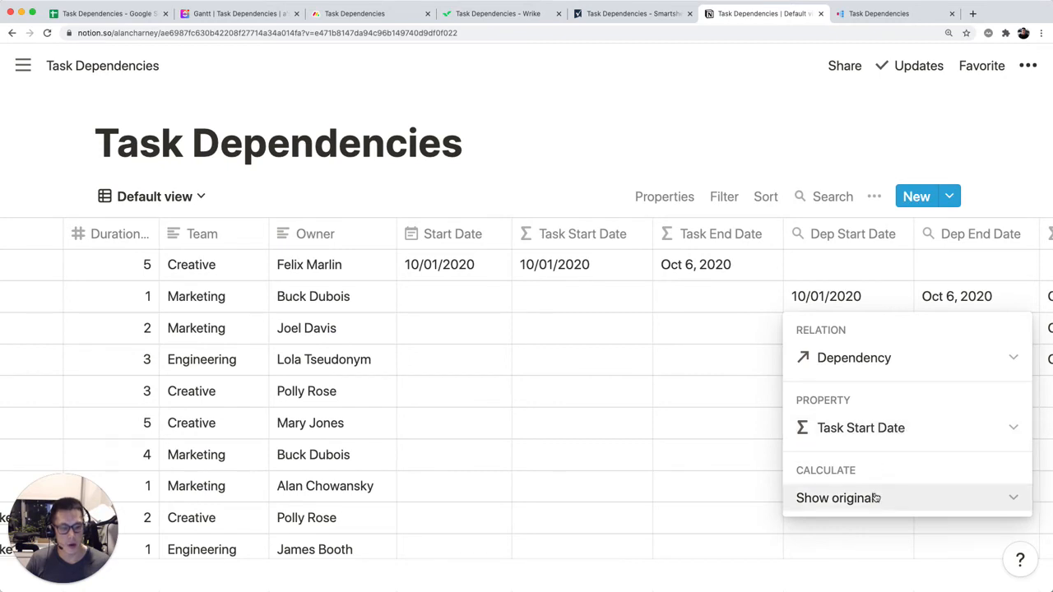
right_click(280, 313)
left_click(279, 314)
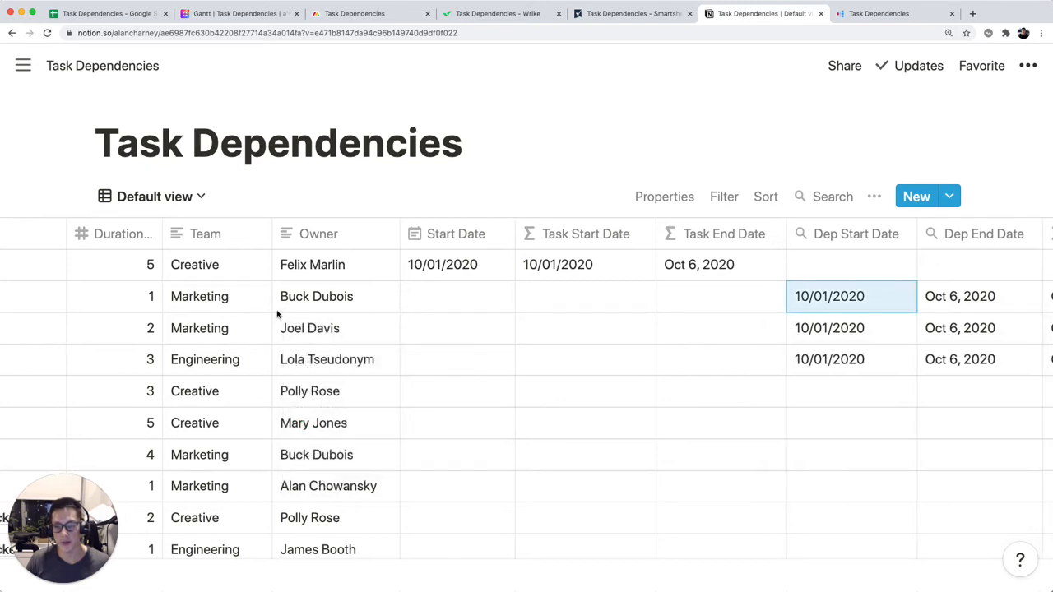
scroll(176, 304, "left", 5)
scroll(696, 334, "right", 6)
scroll(695, 334, "right", 5)
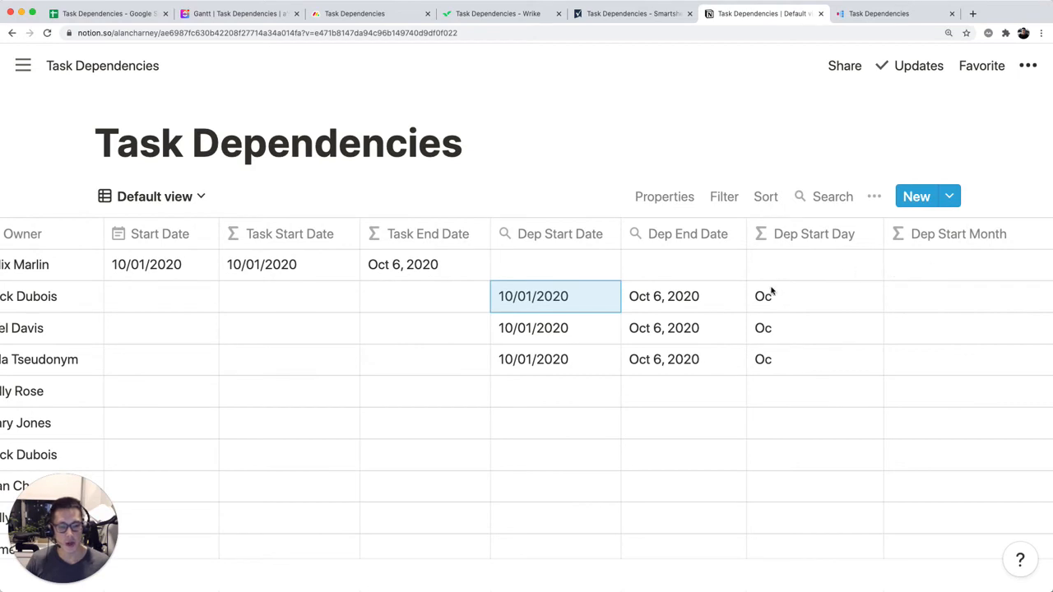
Step: Inspect the Dep Start Day column's property type and its slice formula
left_click(827, 246)
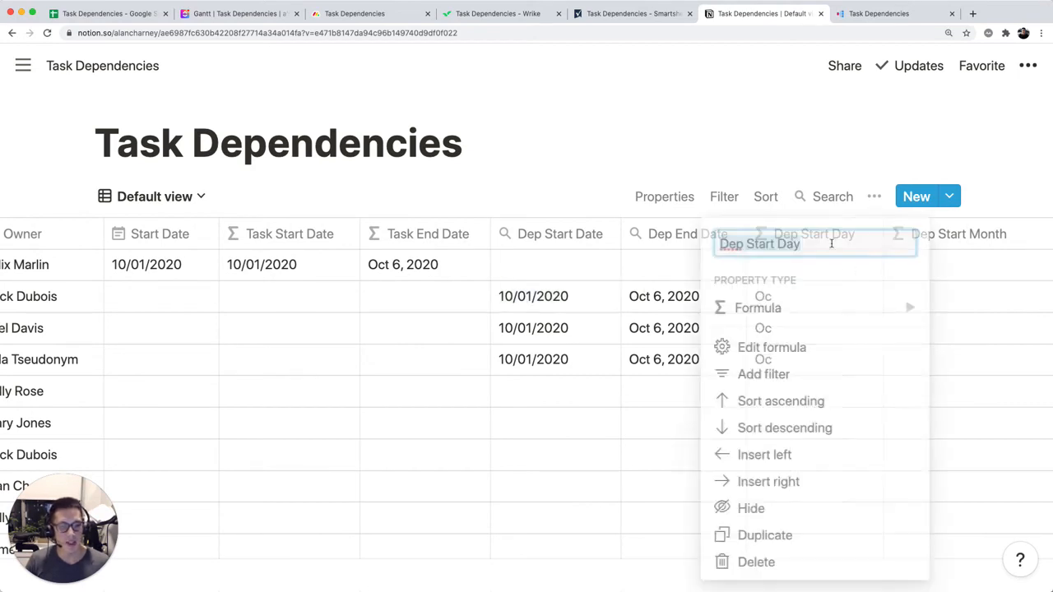
key("Escape")
left_click(827, 266)
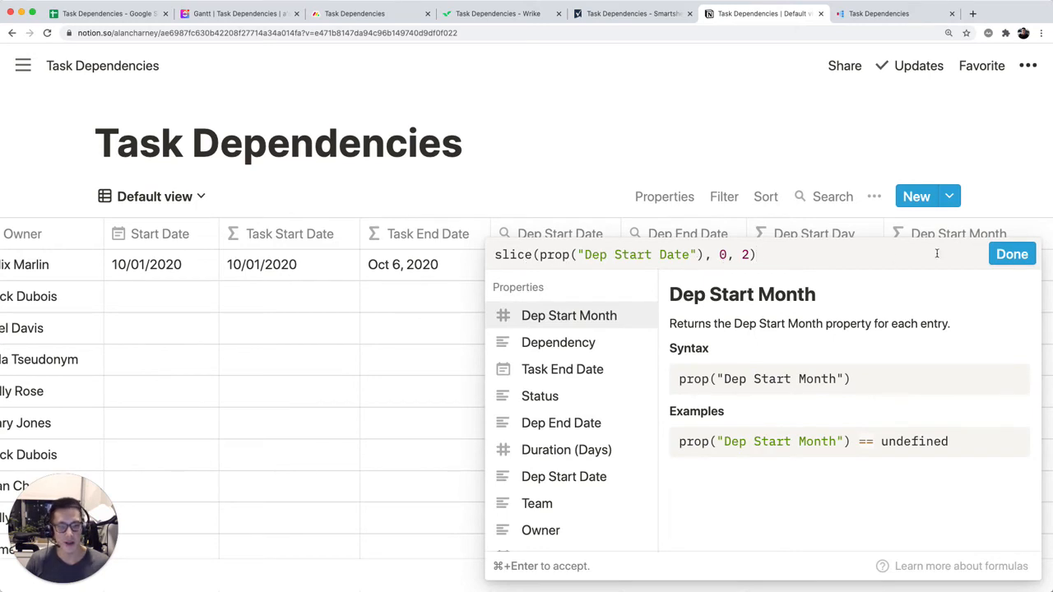
key("Escape")
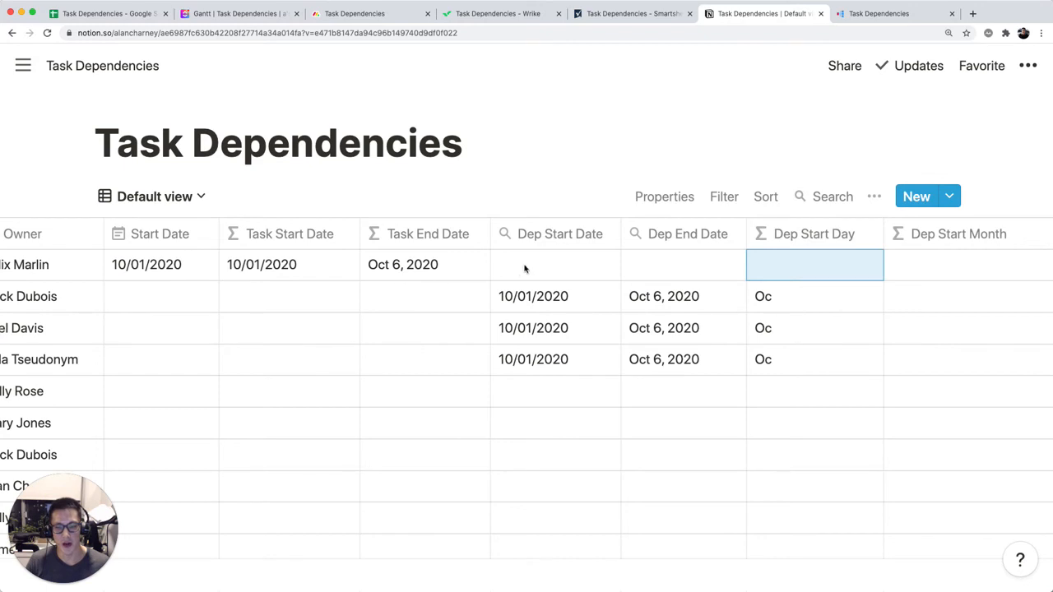
Step: Review the Task Start Date and Task End Date formulas of the first task again
left_click(392, 268)
key("Return")
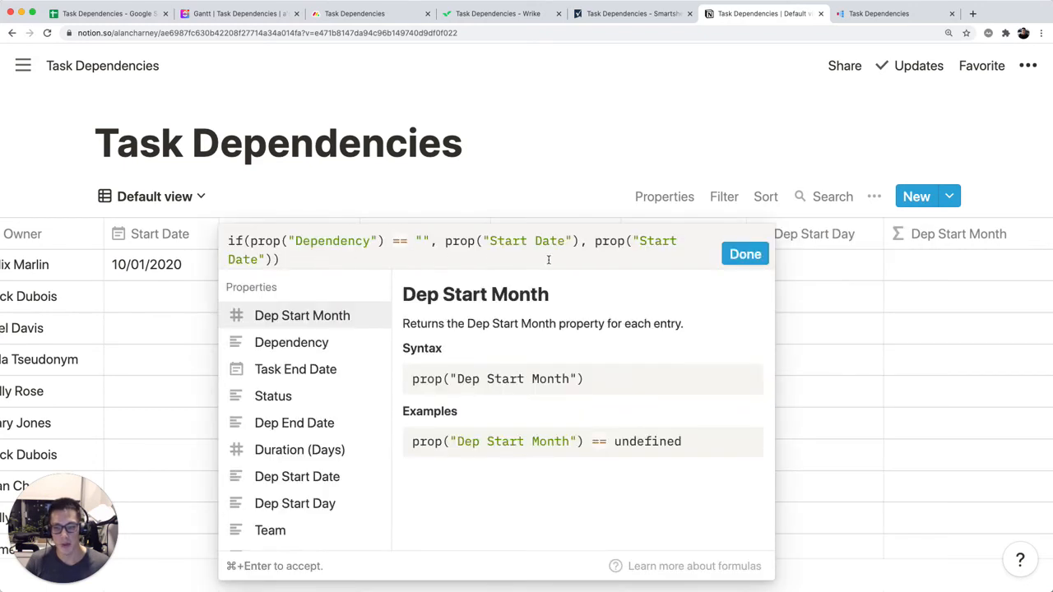
key("Escape")
left_click(450, 262)
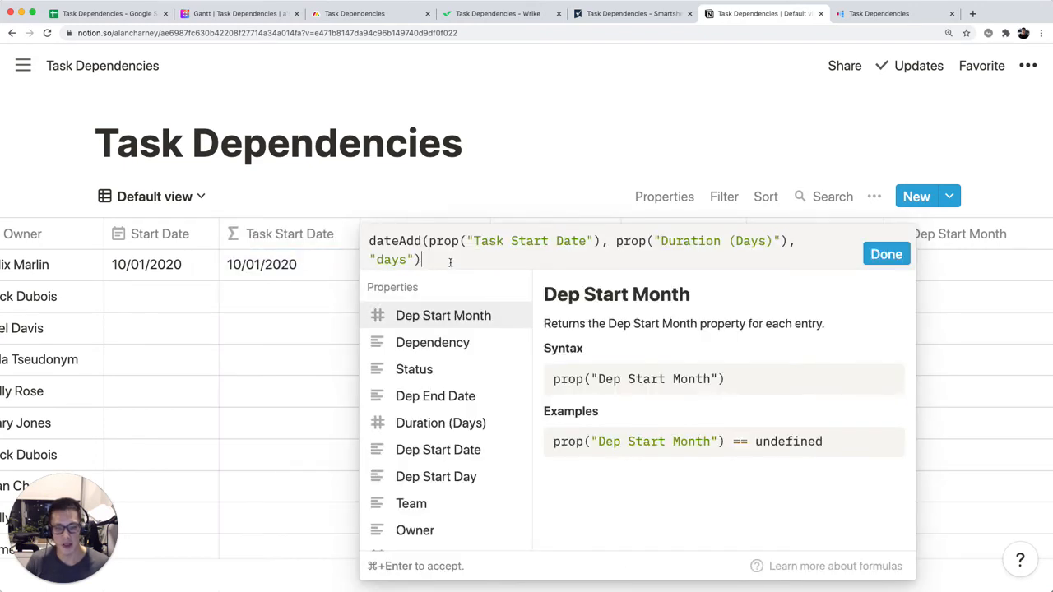
key("Escape")
Step: Try to replace the last Start Date reference in the Task Start Date formula with the Dep End Date property
left_click(289, 266)
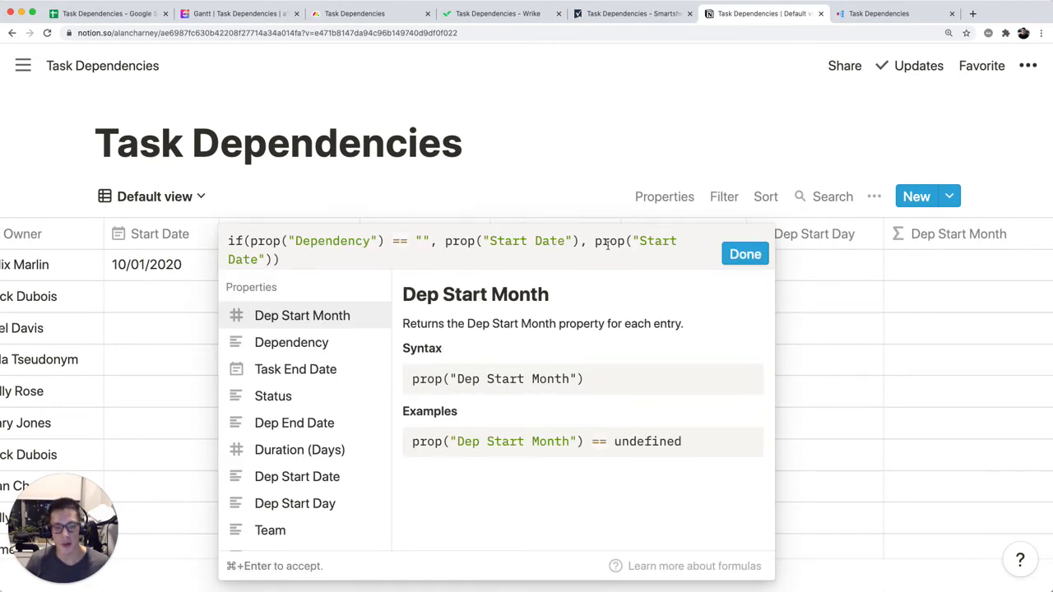
left_click_drag(596, 242, 338, 262)
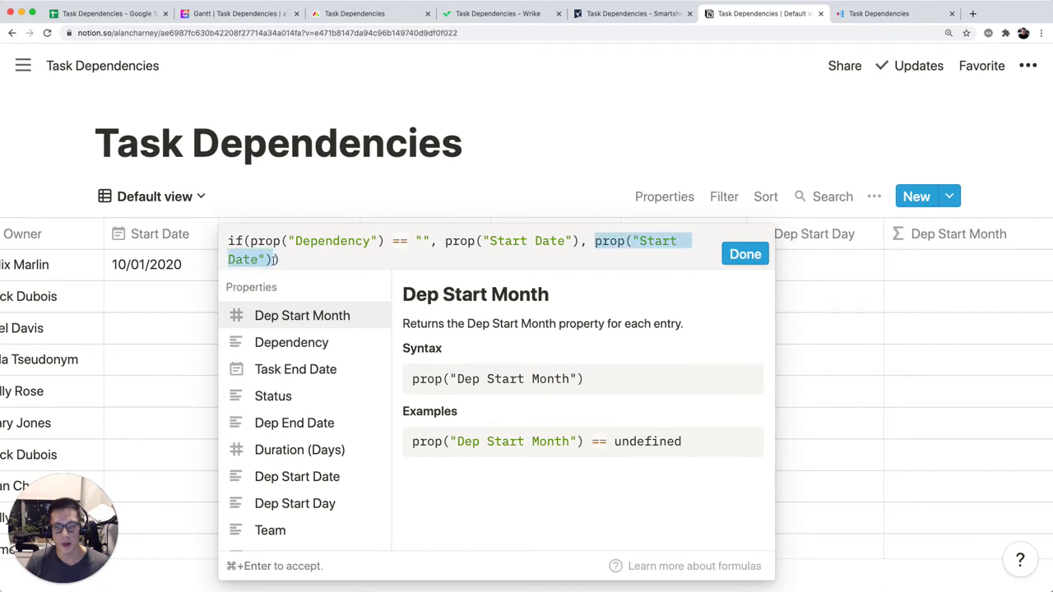
key("BackSpace")
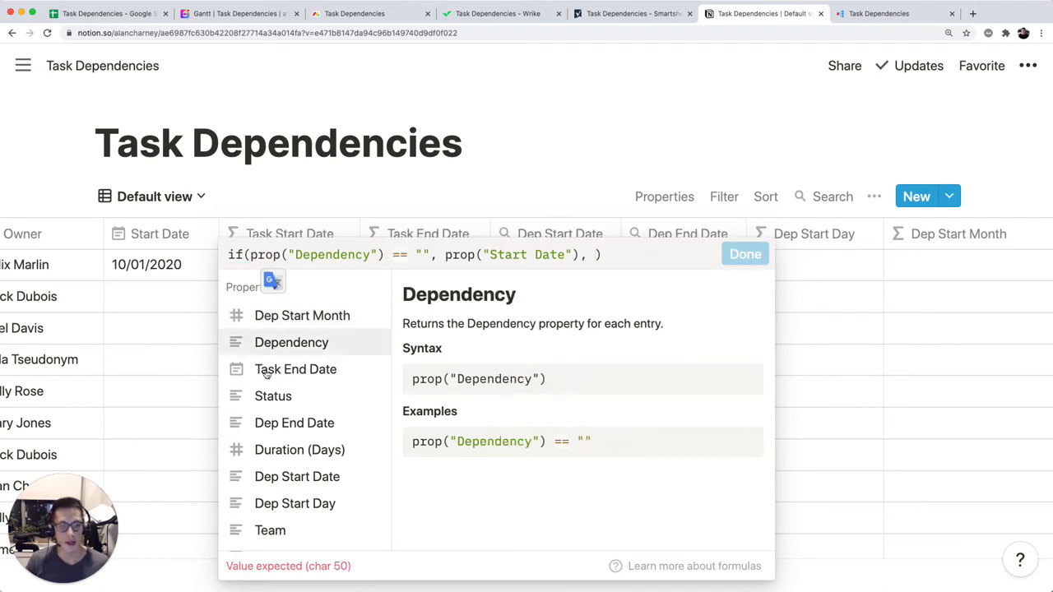
left_click(328, 427)
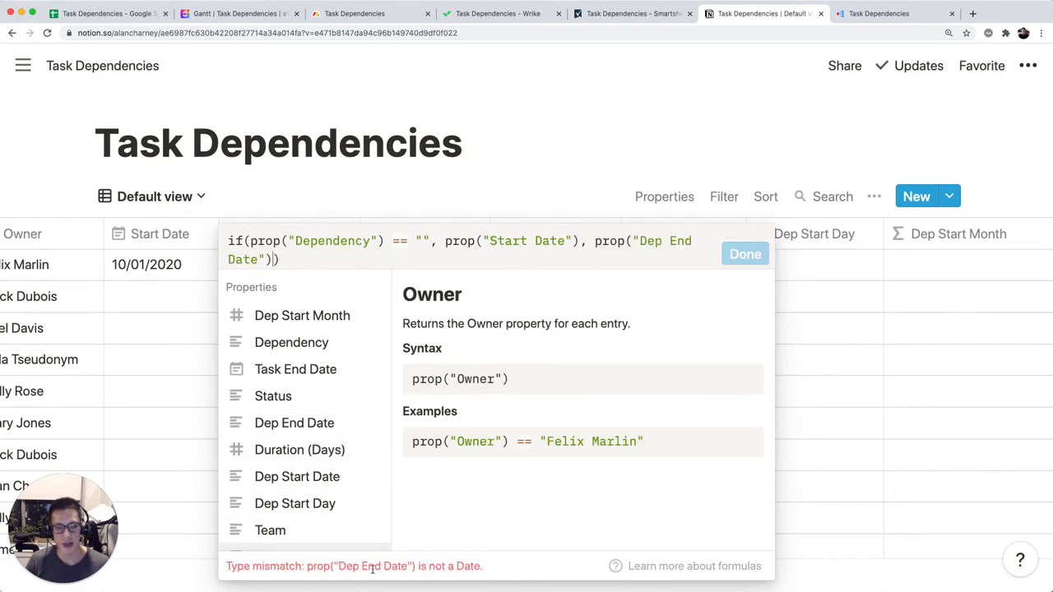
left_click(776, 443)
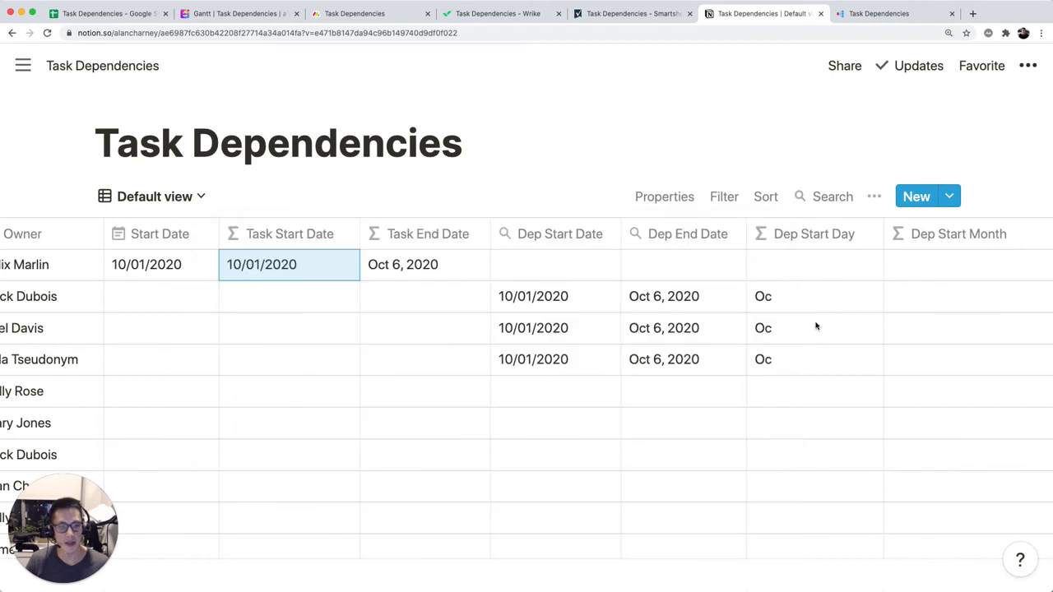
Step: Examine the property types available for the Dep End Date rollup column, leaving its type as Rollup
left_click(705, 234)
mouse_move(659, 313)
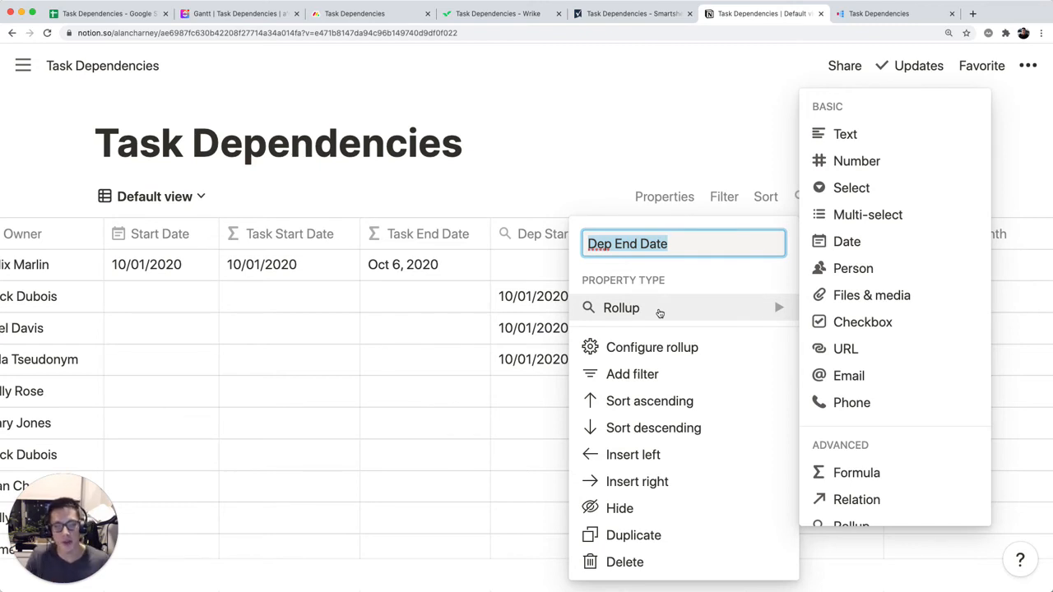
left_click(526, 362)
Step: Switch the Task Dependencies database from the default table to the Calendar view
scroll(527, 364, "left", 10)
scroll(527, 364, "left", 5)
scroll(457, 316, "down", 1)
scroll(457, 315, "down", 1)
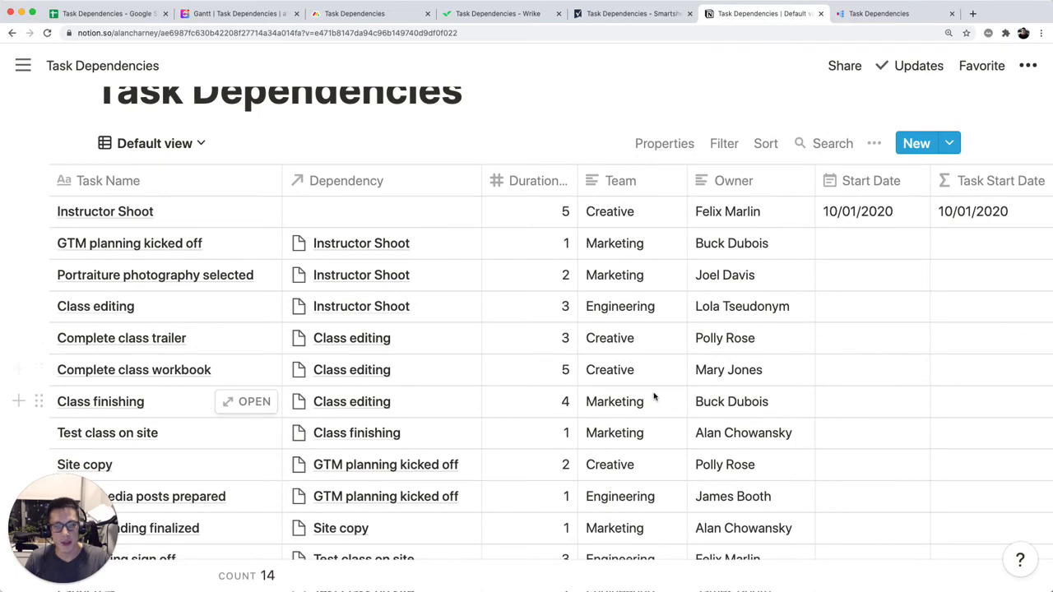
scroll(654, 397, "up", 1)
scroll(713, 296, "right", 5)
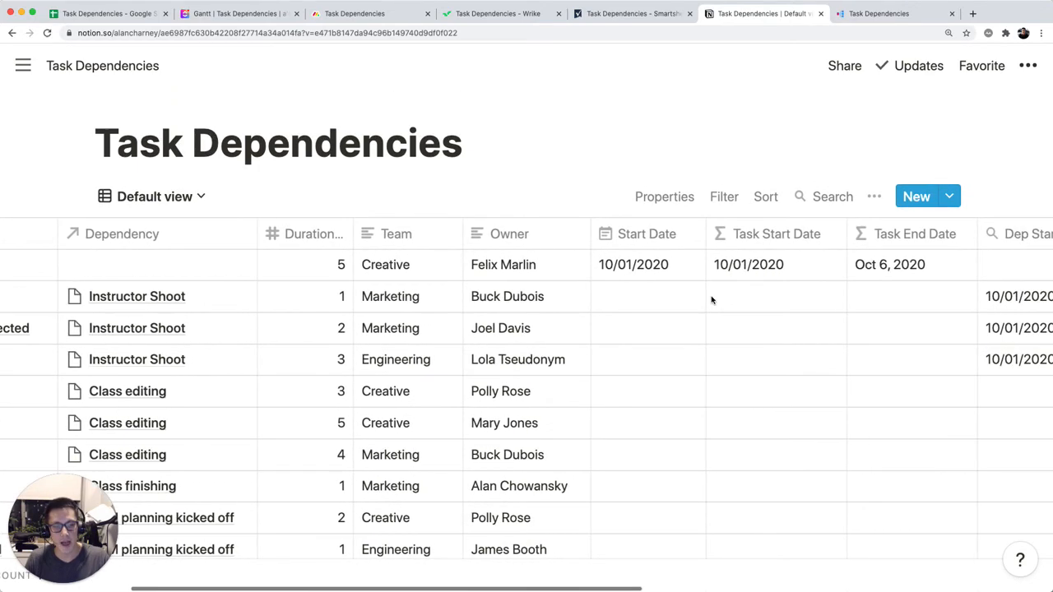
scroll(712, 298, "left", 5)
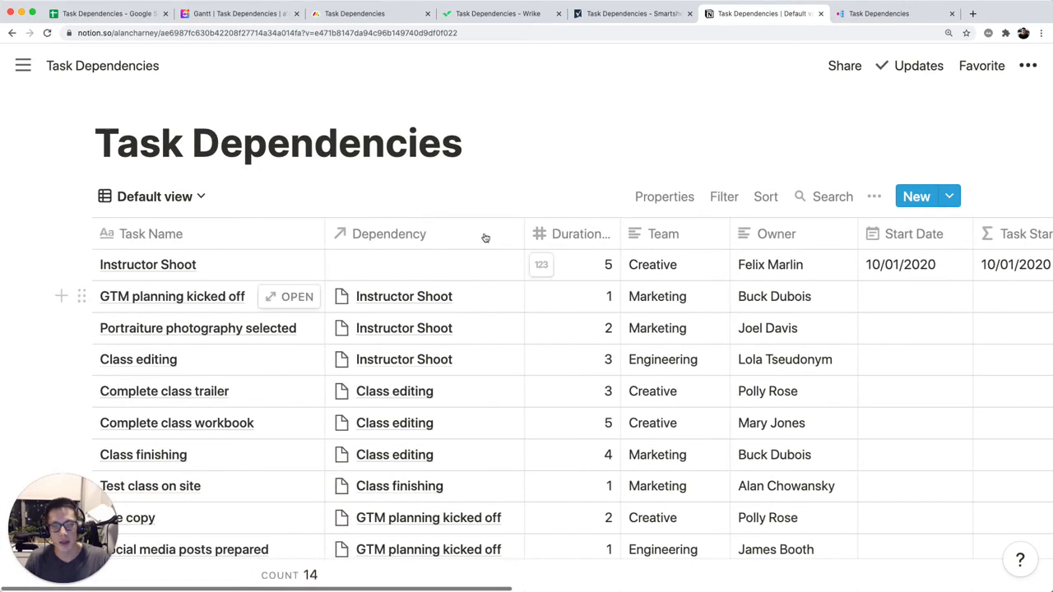
left_click(185, 201)
left_click(181, 298)
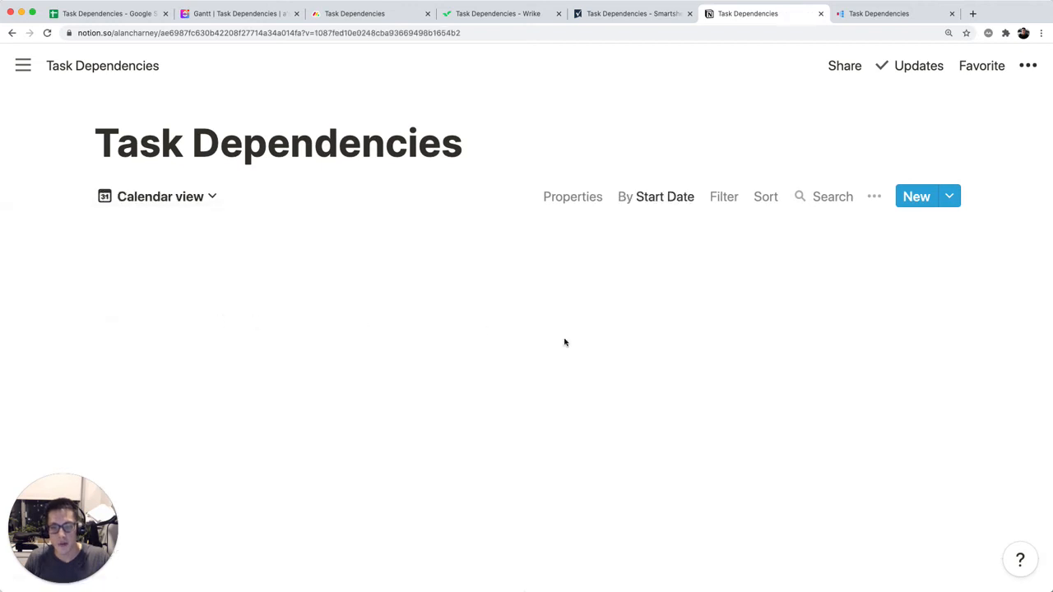
Step: Look through September and October 2020 in the calendar for tasks placed by Start Date
scroll(616, 345, "down", 2)
scroll(617, 345, "up", 2)
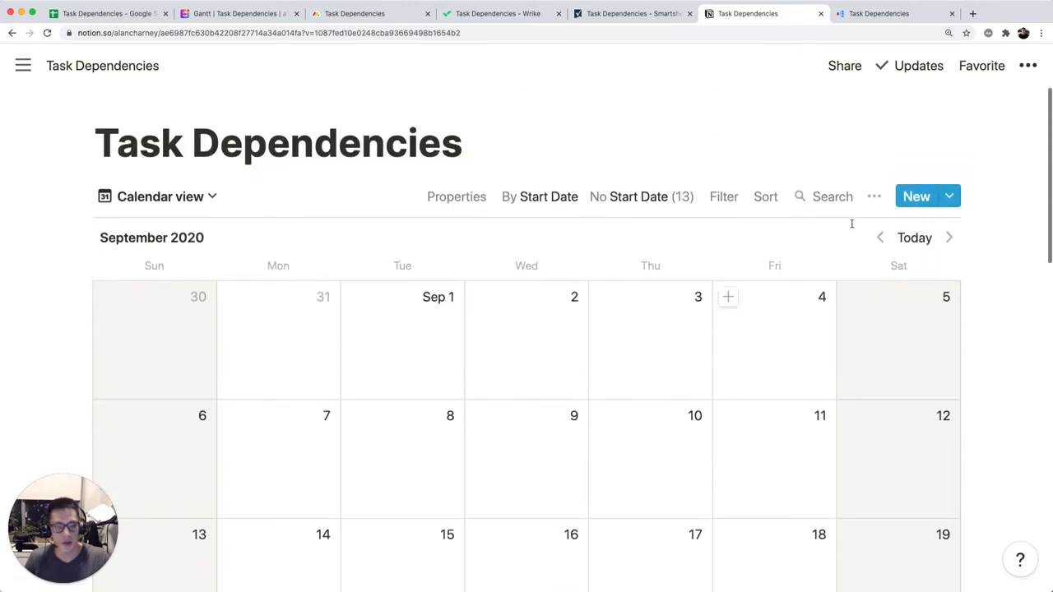
left_click(950, 236)
scroll(646, 287, "down", 2)
scroll(650, 290, "down", 2)
scroll(651, 289, "up", 5)
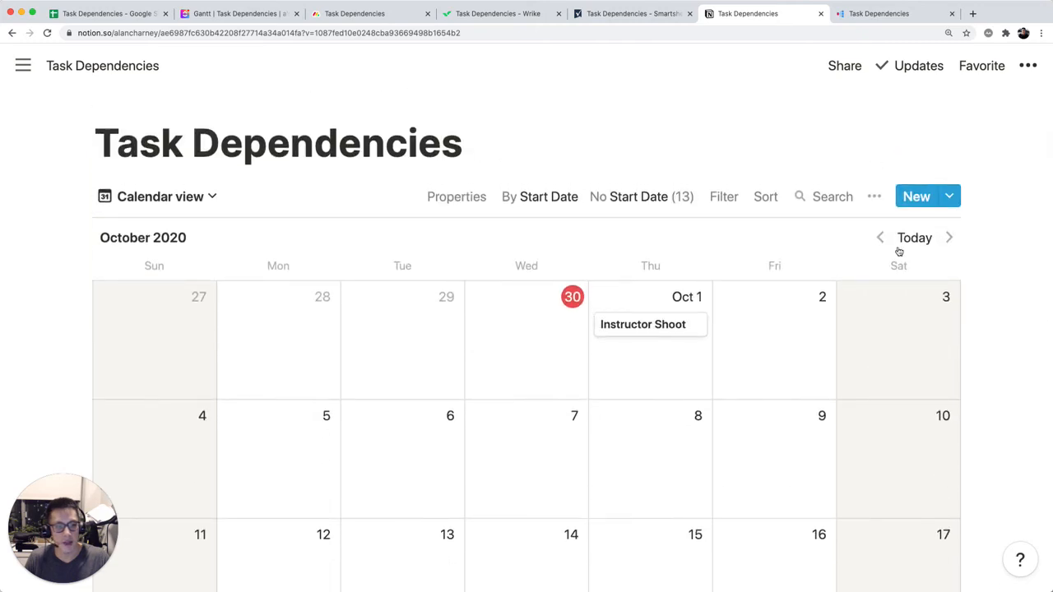
left_click(877, 238)
left_click(909, 238)
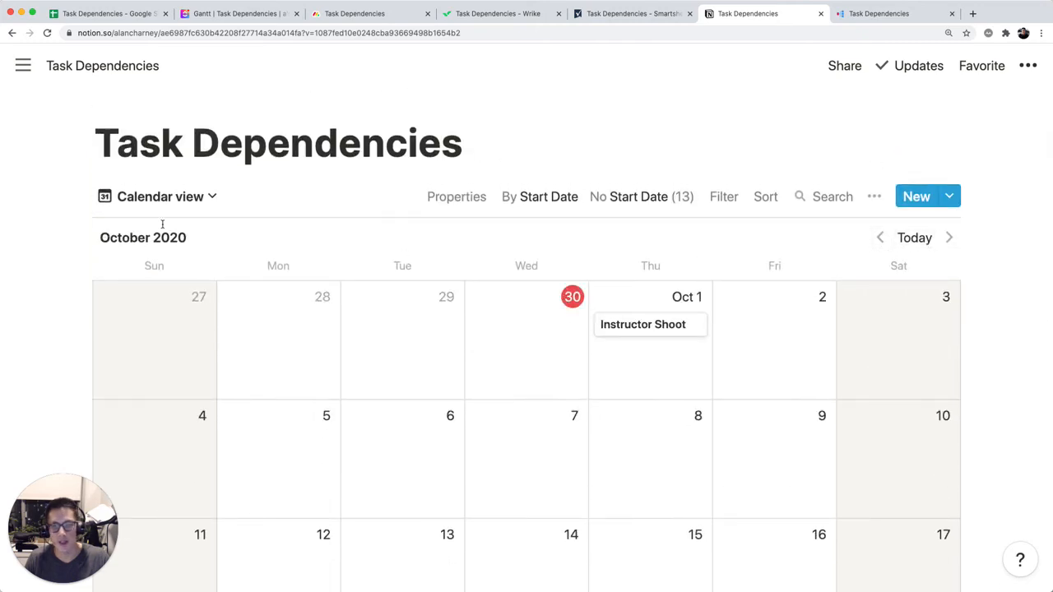
Step: Return to the Default view table and set the Start Date of GTM planning kicked off to 10/14/2020
left_click(215, 205)
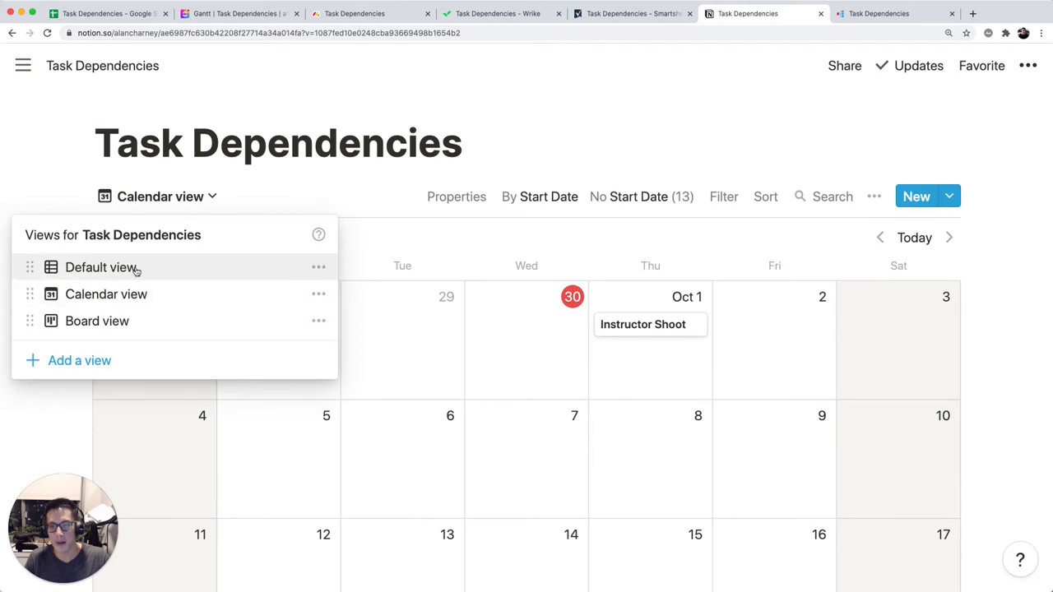
left_click(140, 268)
scroll(737, 336, "down", 1)
scroll(737, 335, "right", 3)
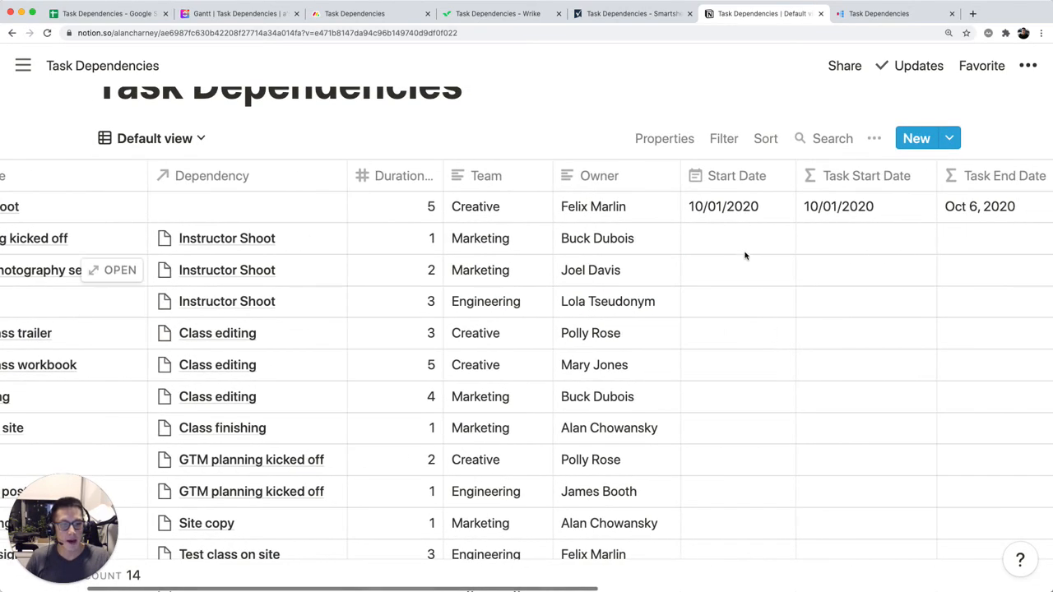
left_click(745, 241)
left_click(840, 247)
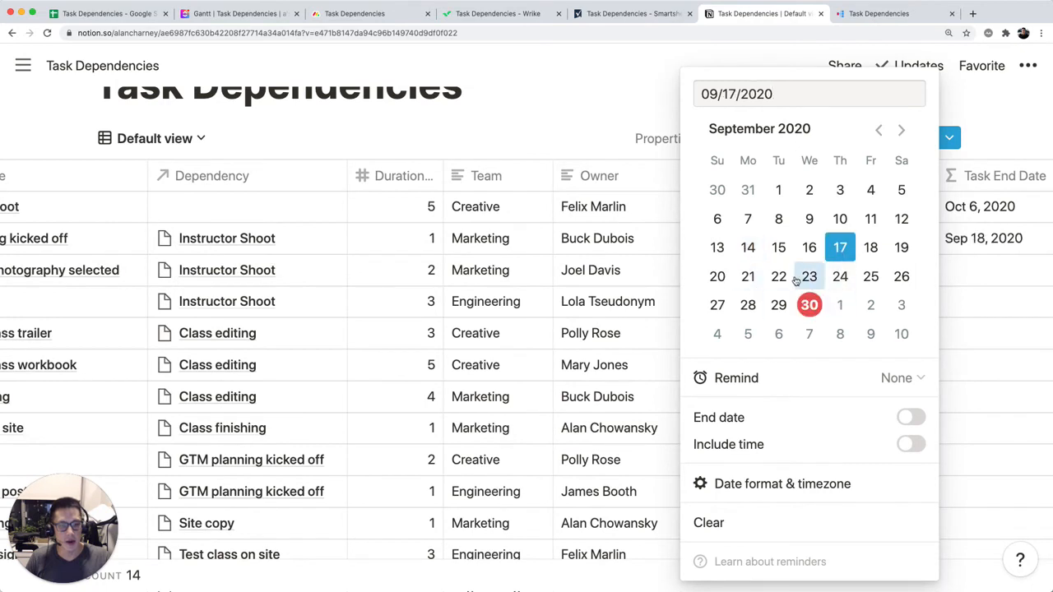
left_click(870, 305)
left_click(810, 248)
left_click(942, 308)
Step: Set the Start Date of Portraiture photography selected to 10/14/2020 and that of Class editing to 10/12/2020
left_click(746, 271)
left_click(902, 132)
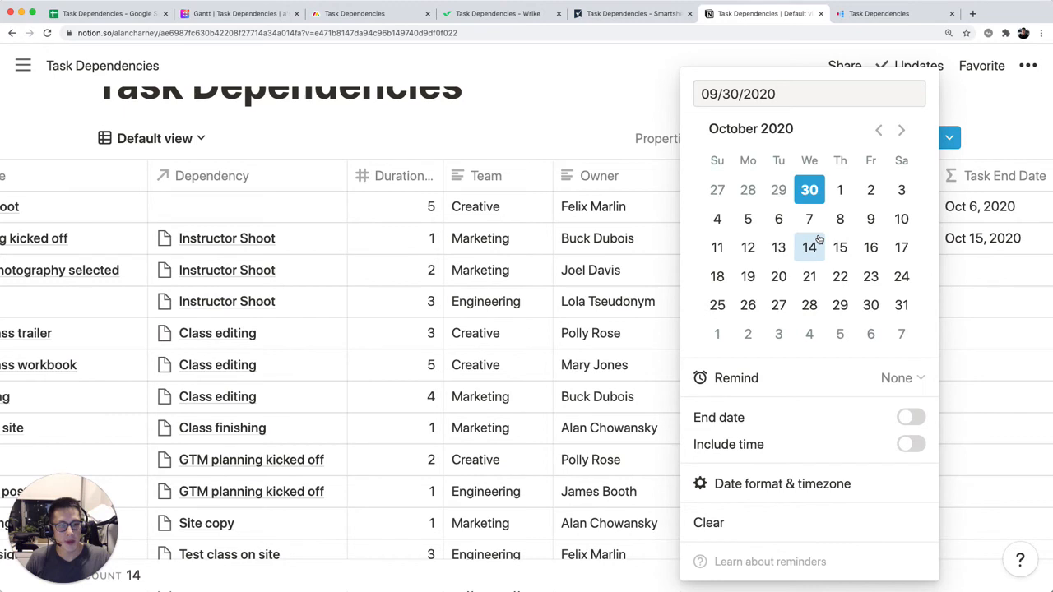
left_click(809, 247)
left_click(959, 308)
left_click(741, 317)
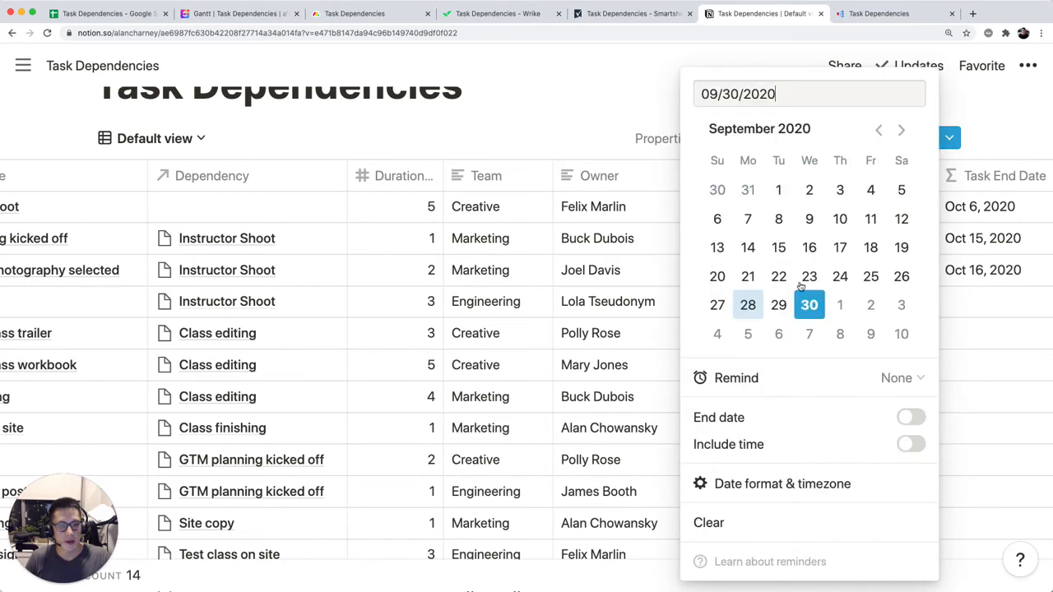
left_click(903, 131)
left_click(748, 248)
left_click(975, 342)
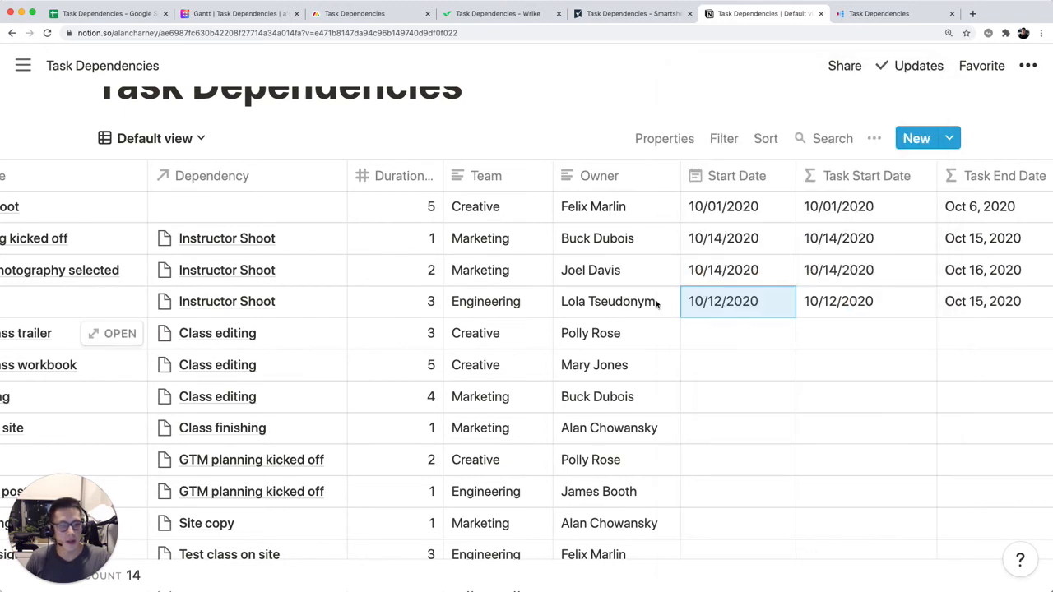
Step: Switch to the Calendar view and review the properties of the GTM planning kicked off entry
left_click(200, 140)
left_click(189, 236)
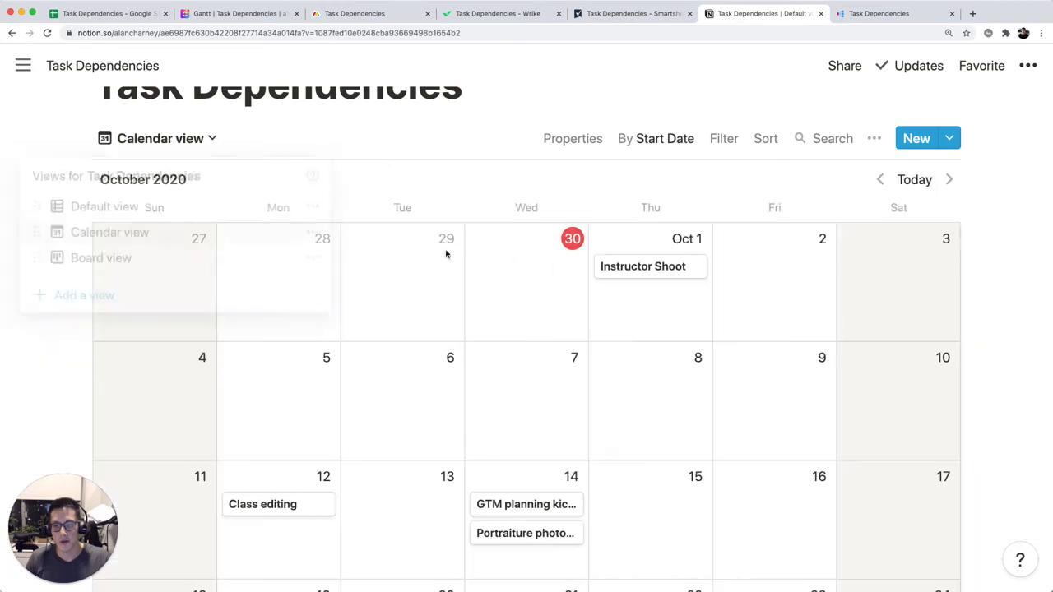
scroll(514, 262, "down", 3)
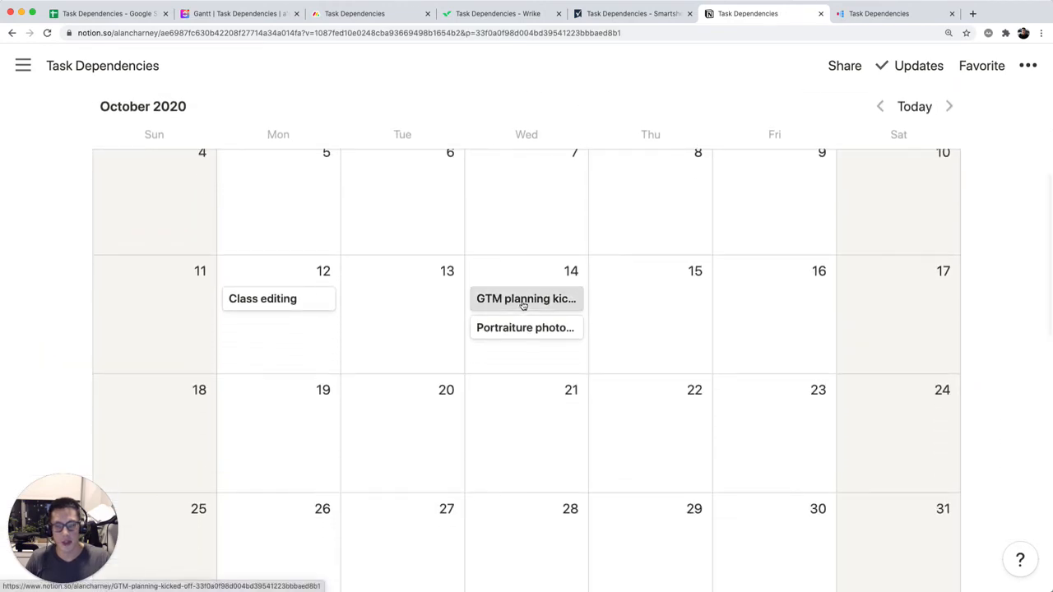
left_click(521, 304)
scroll(442, 272, "down", 8)
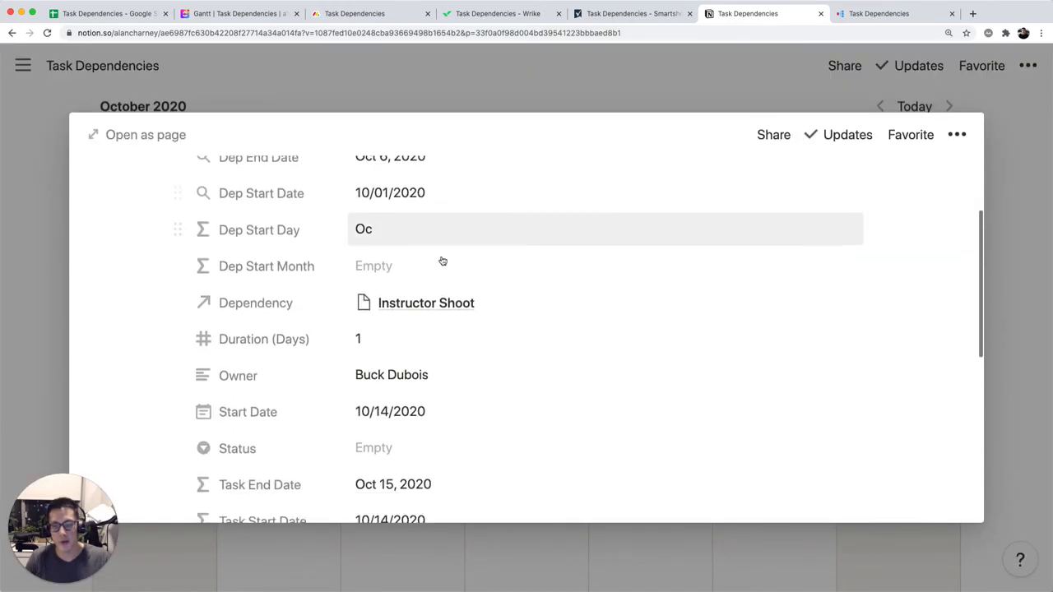
scroll(443, 272, "up", 10)
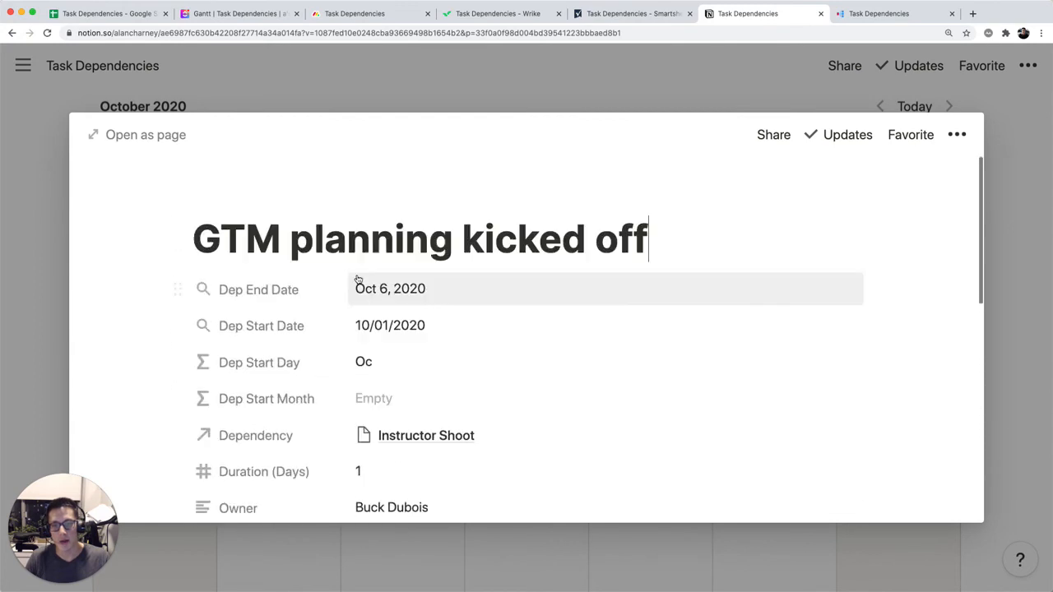
scroll(357, 282, "down", 3)
left_click(499, 77)
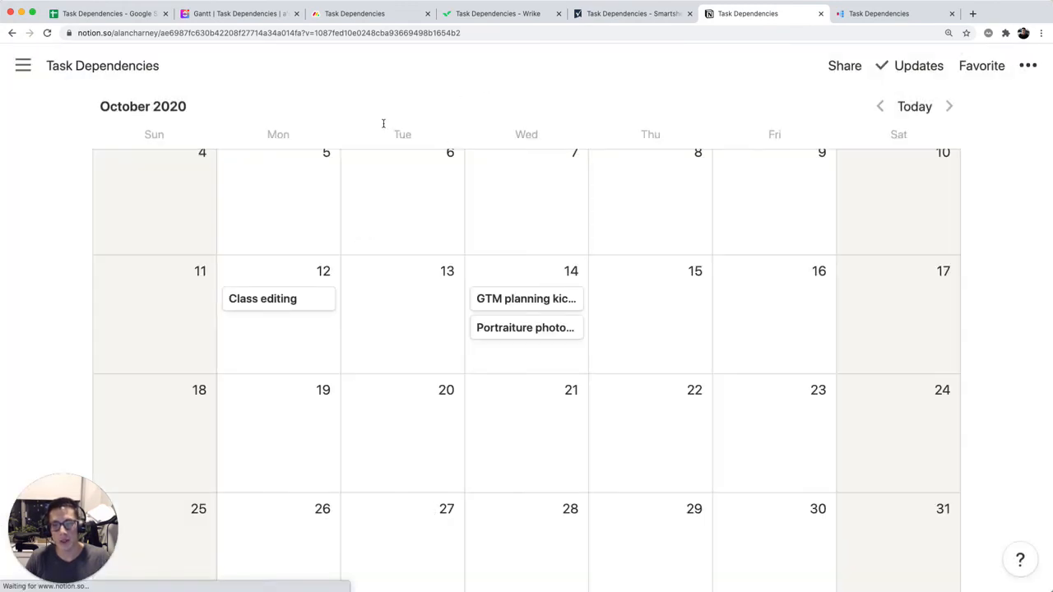
scroll(246, 140, "up", 5)
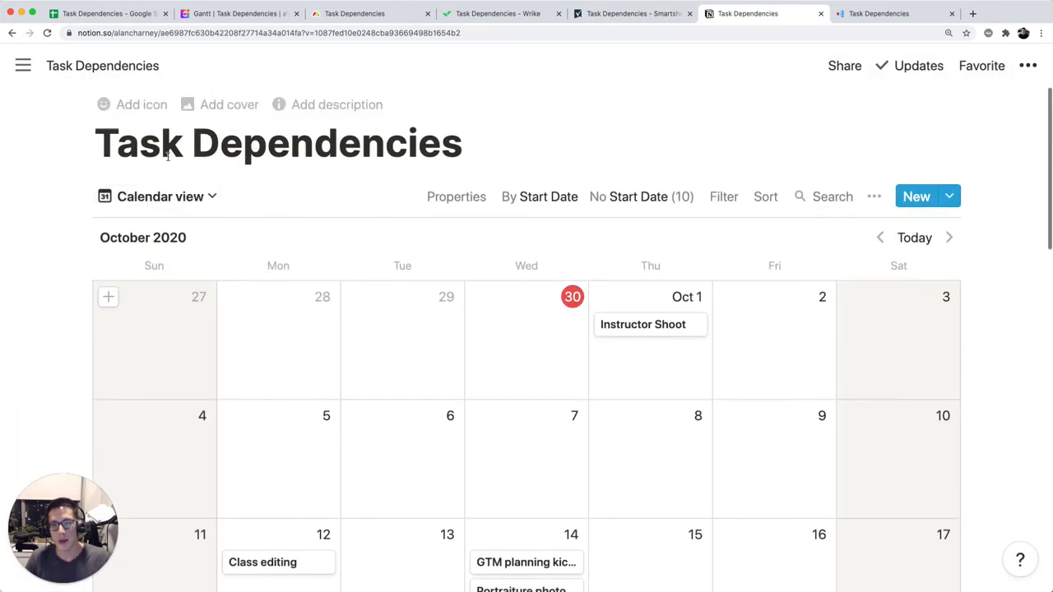
Step: View the tasks in the Board view grouped by Status and return to the Default view table
left_click(179, 196)
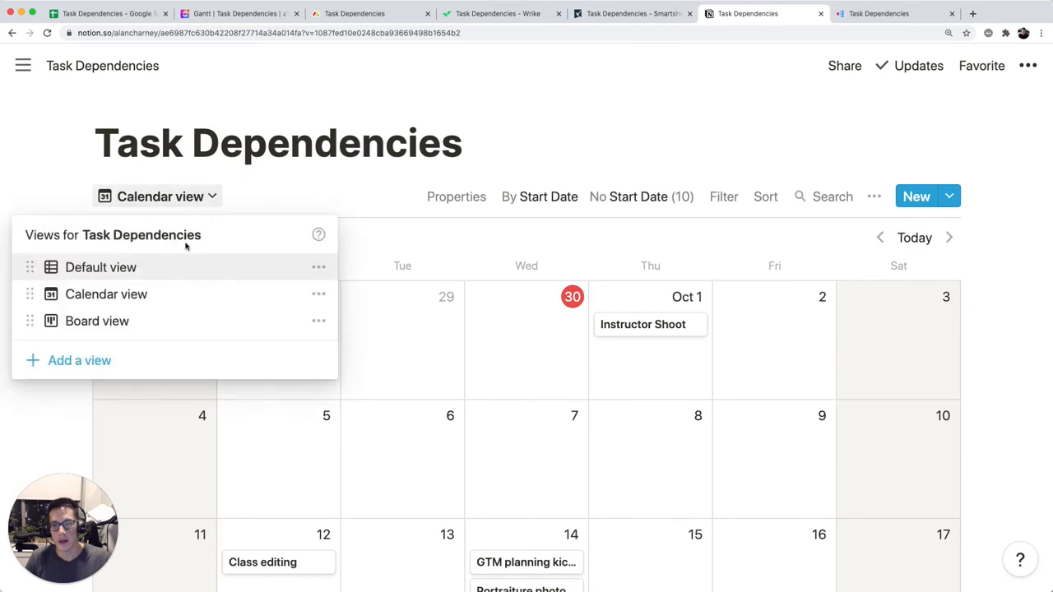
left_click(168, 319)
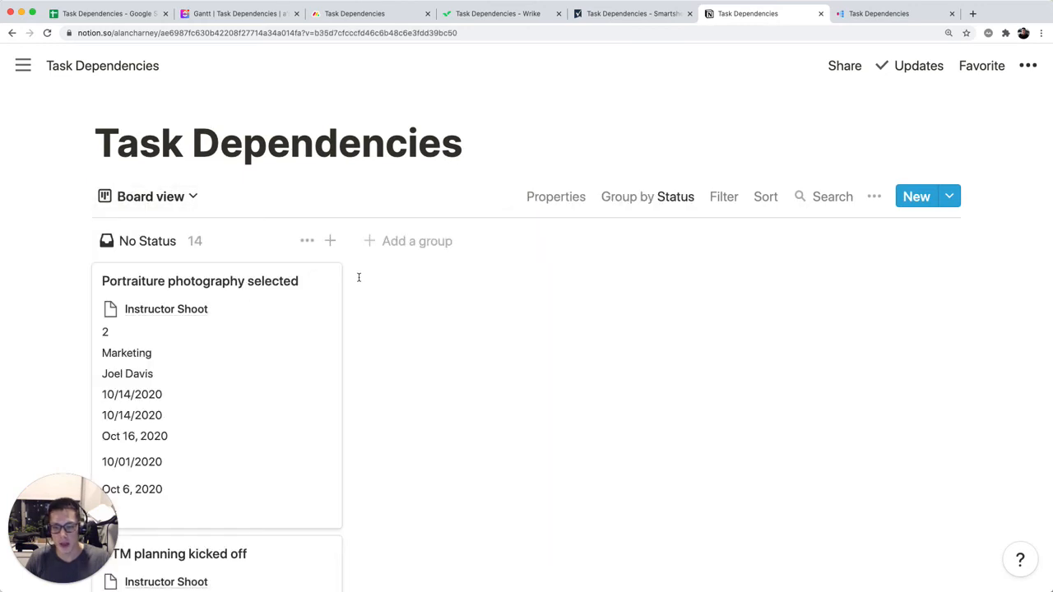
left_click(180, 202)
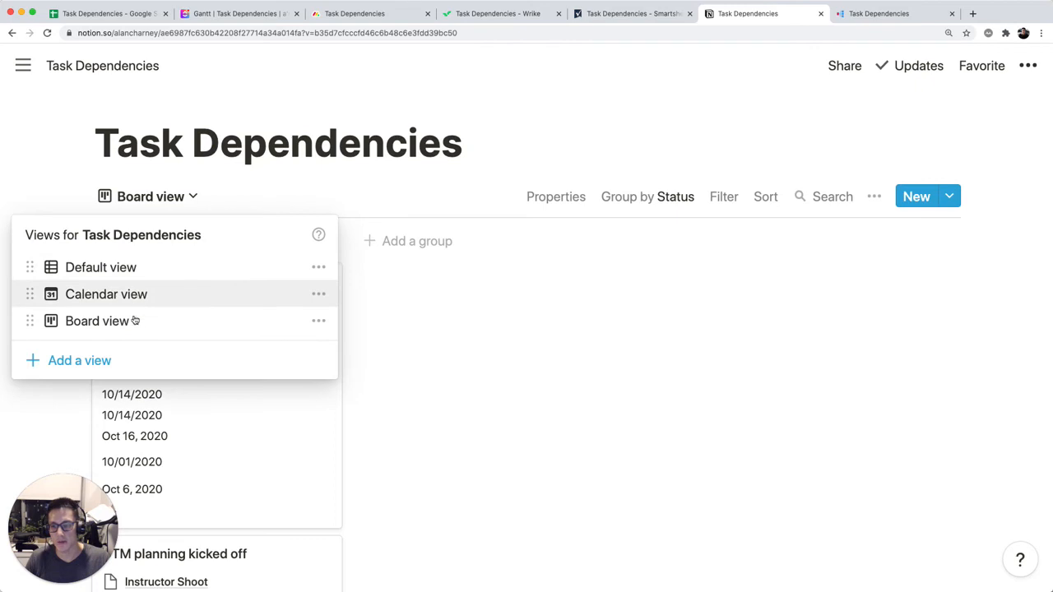
left_click(142, 278)
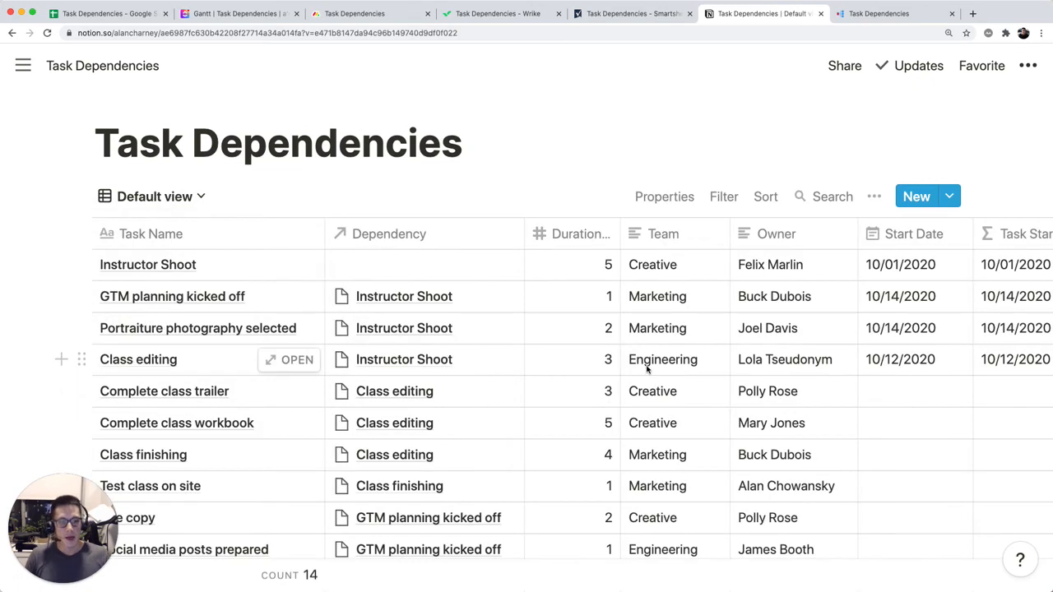
Step: Set the Start Date of Complete class trailer to 10/29/2020 and check its task and dependency date columns
scroll(648, 369, "right", 5)
scroll(689, 350, "down", 2)
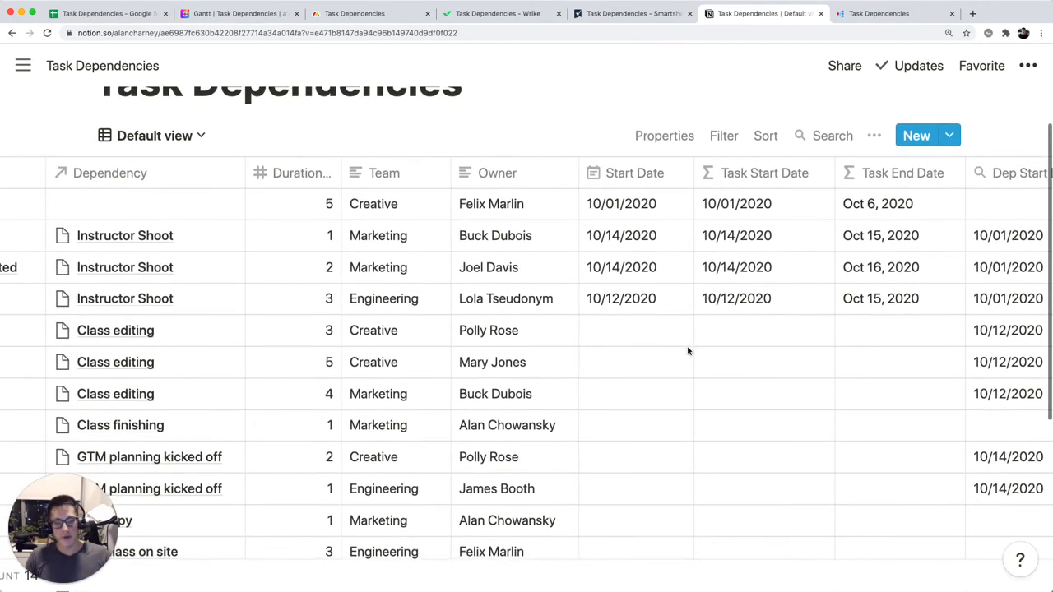
scroll(688, 351, "down", 1)
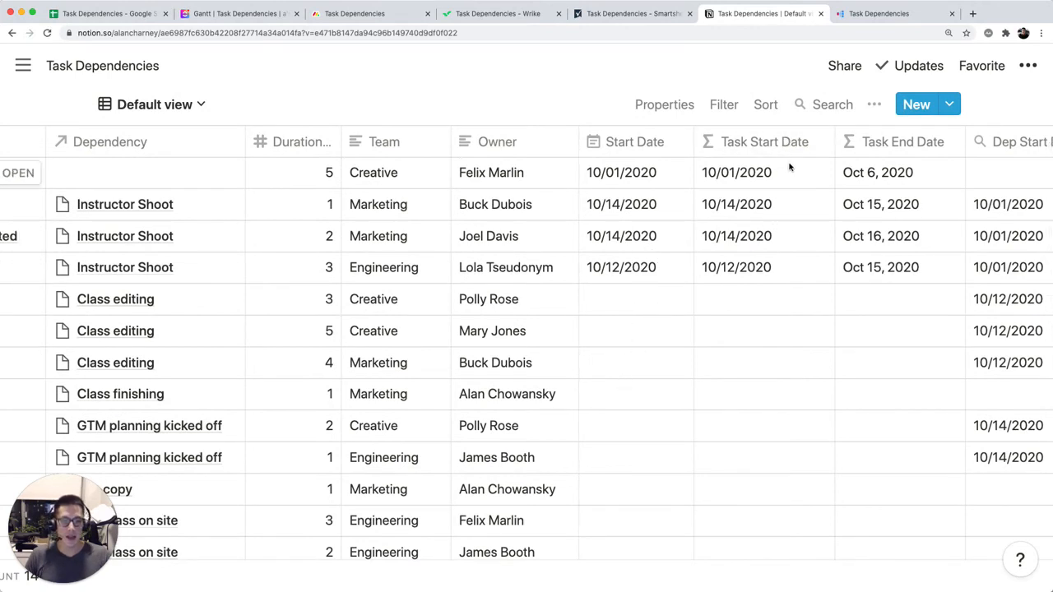
left_click(750, 296)
key("Escape")
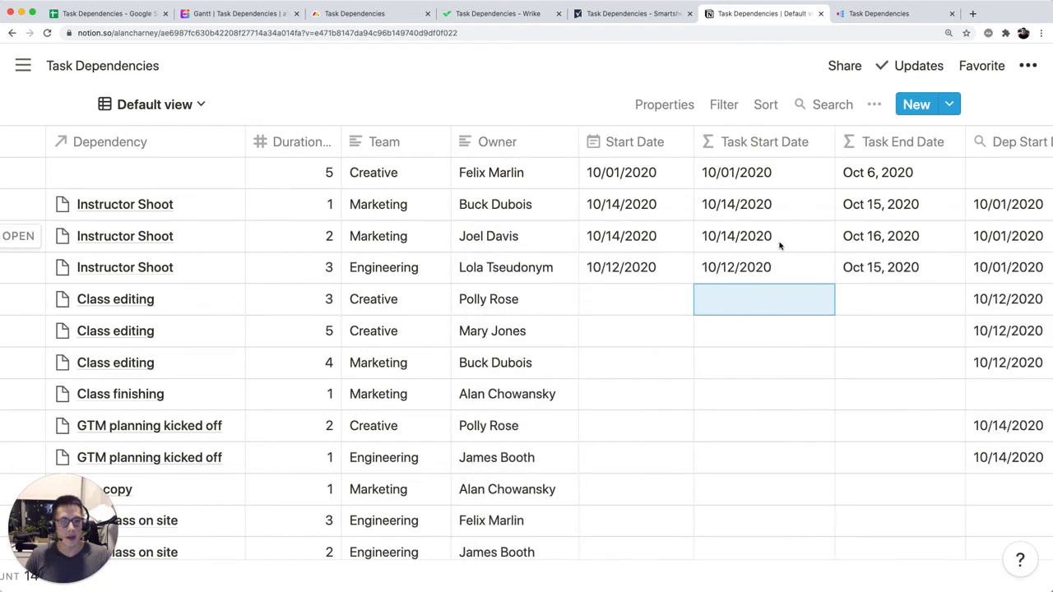
left_click(670, 310)
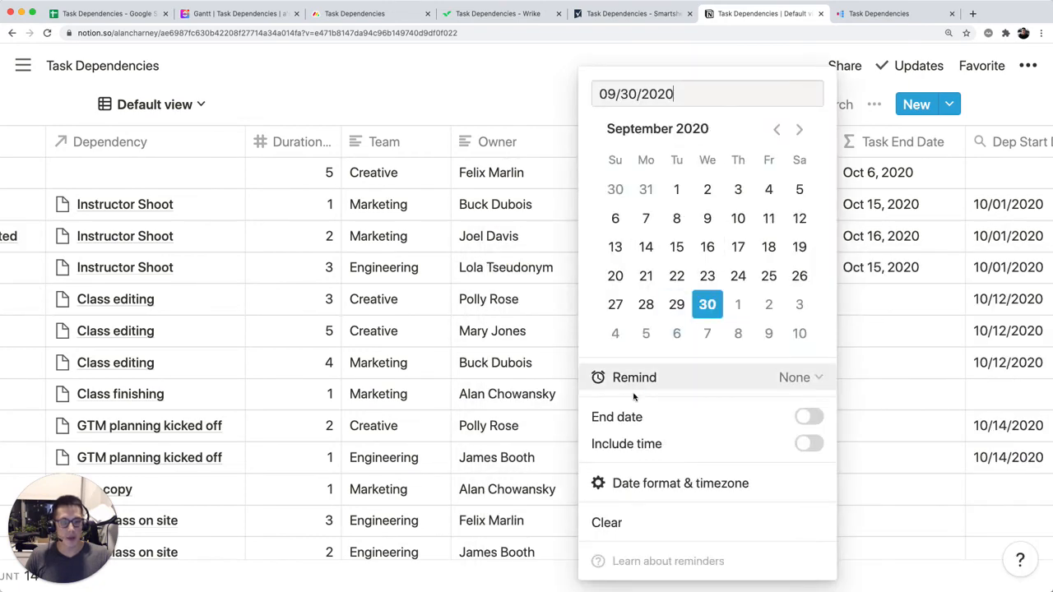
left_click(797, 129)
left_click(738, 306)
left_click(935, 332)
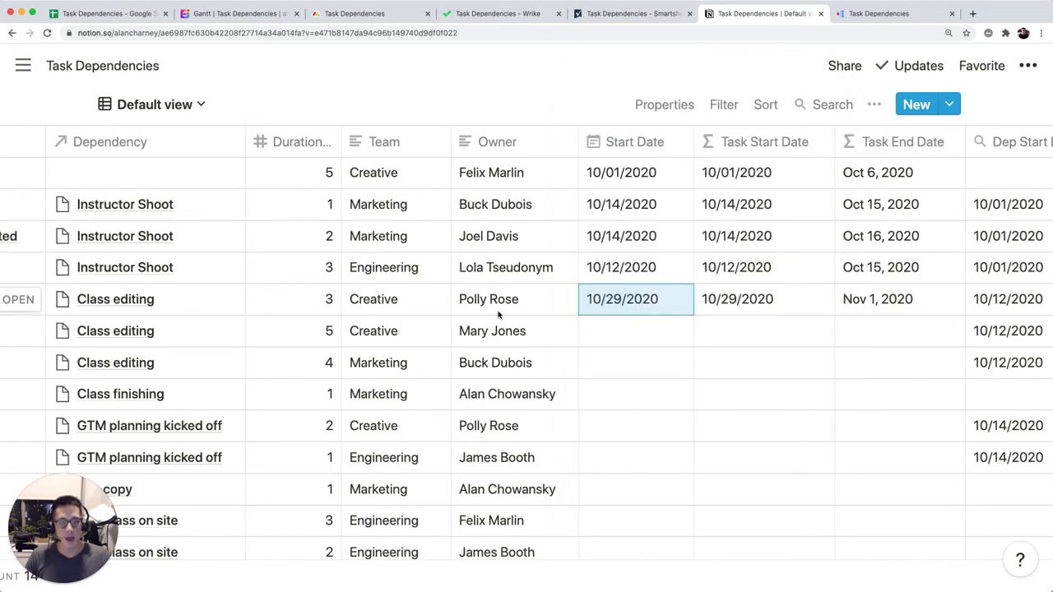
scroll(452, 325, "right", 6)
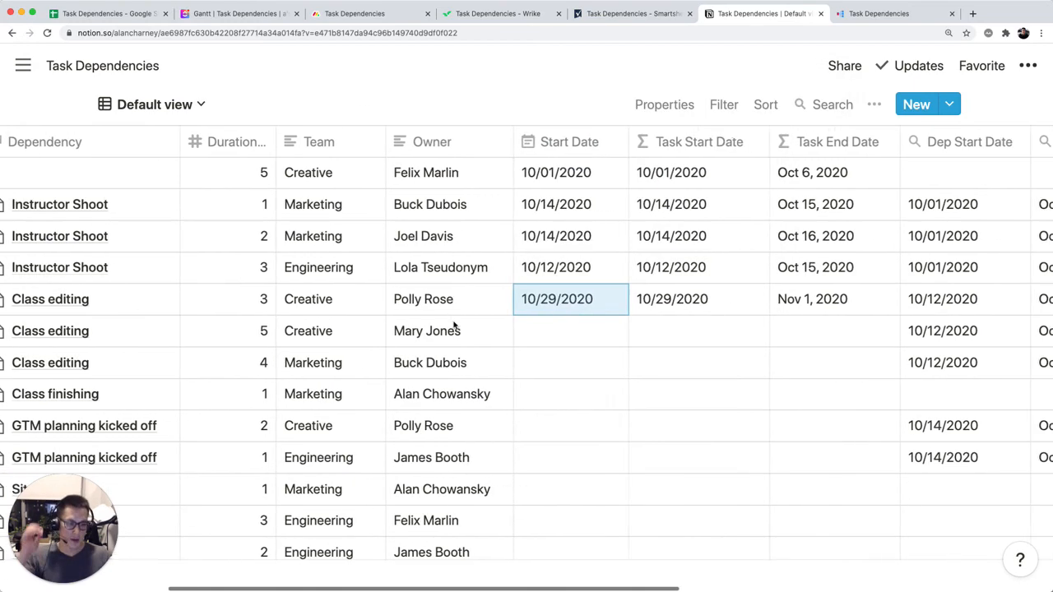
scroll(453, 326, "right", 2)
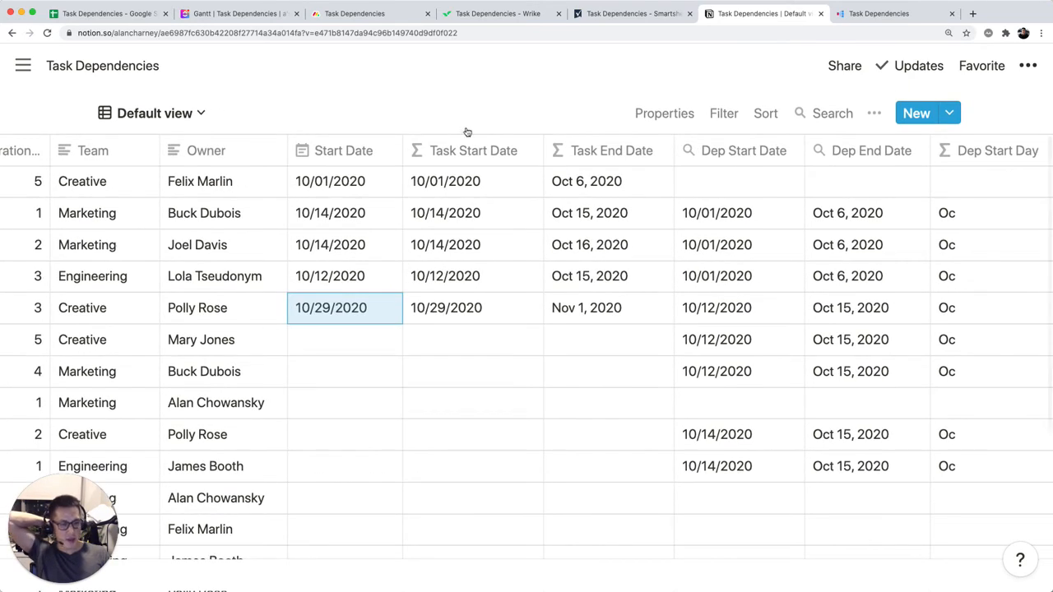
Step: Revisit the Task Dependencies versions in Google Sheets, Smartsheet, Wrike, monday.com and ClickUp to compare their dates and Gantt charts
left_click(149, 16)
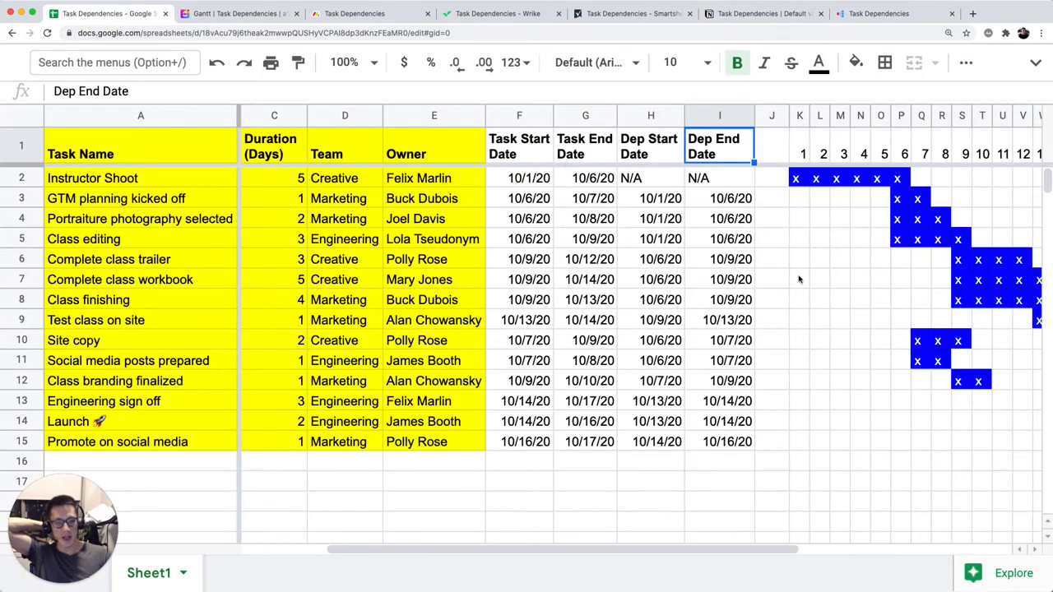
left_click(625, 13)
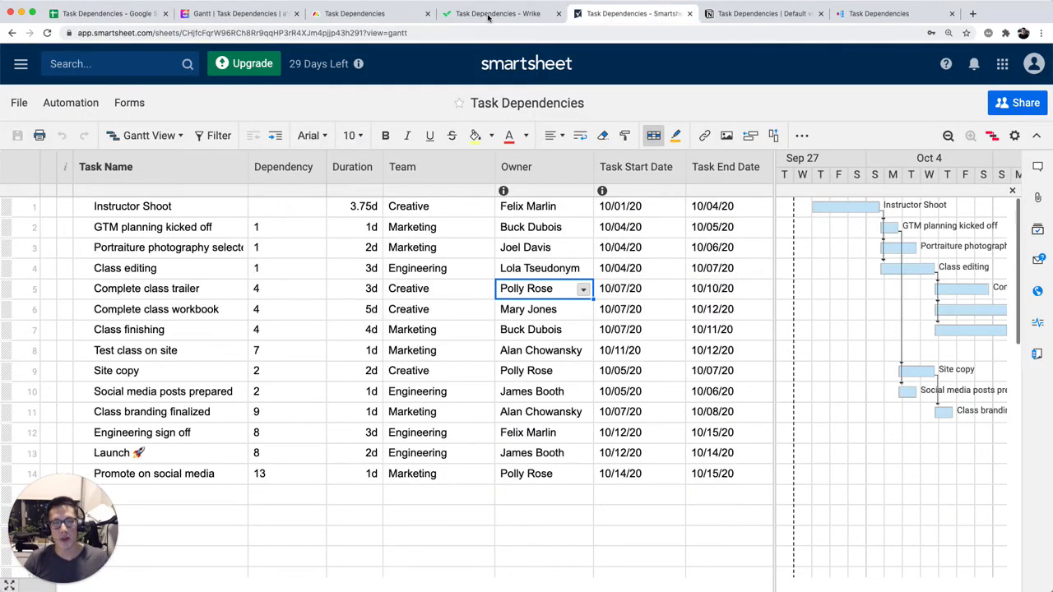
left_click(489, 15)
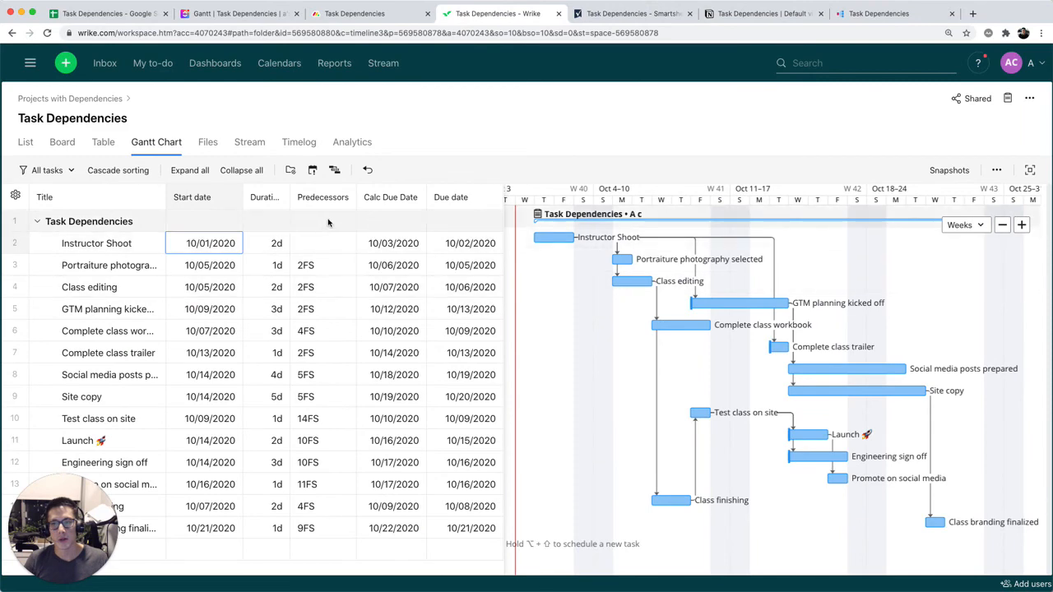
left_click(395, 15)
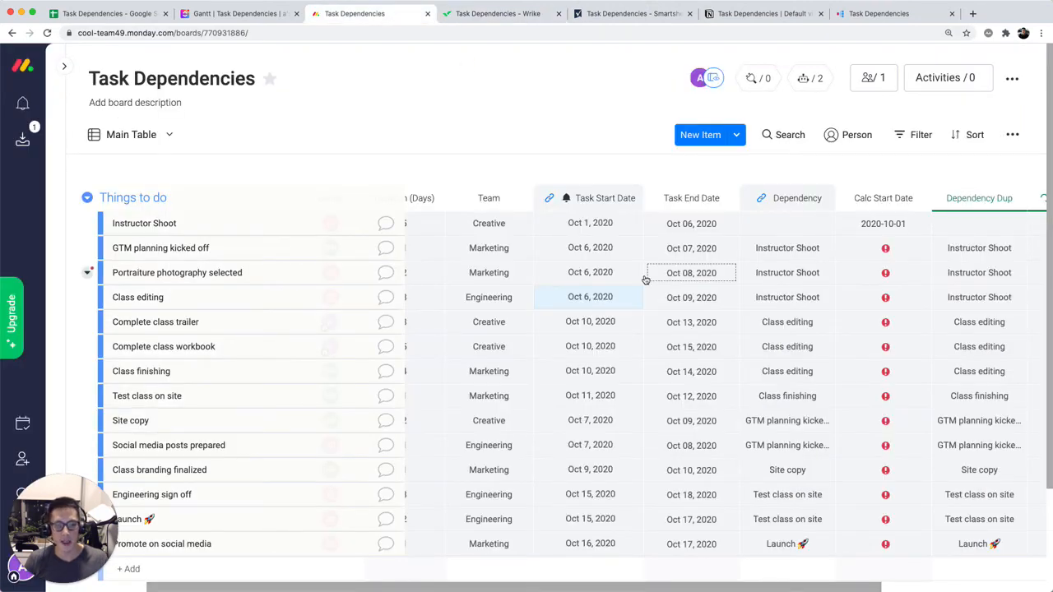
left_click(269, 18)
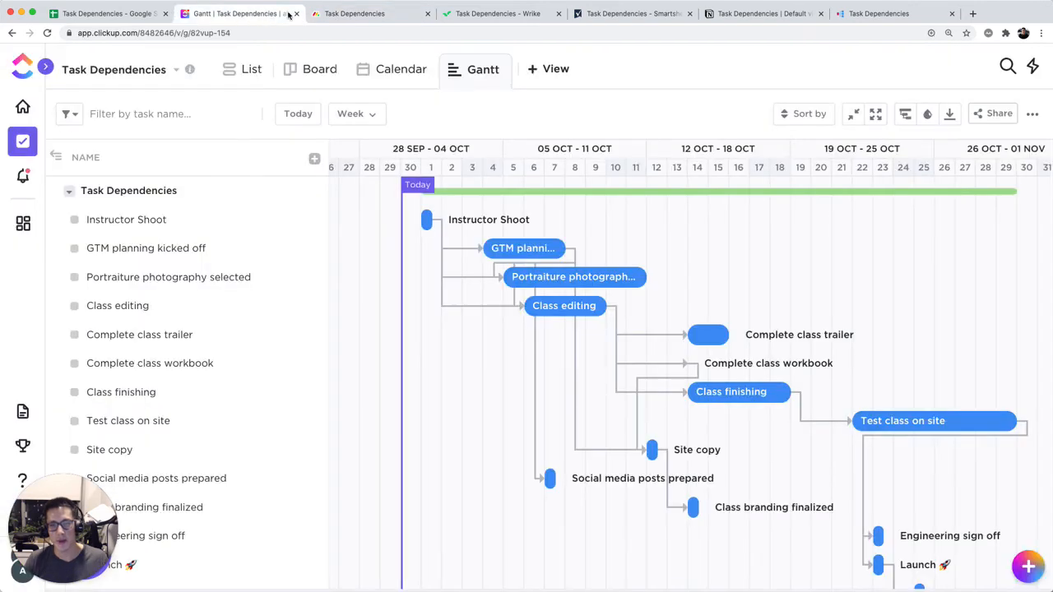
Step: Switch to the Coda version of Task Dependencies and review its All Tasks table
left_click(868, 23)
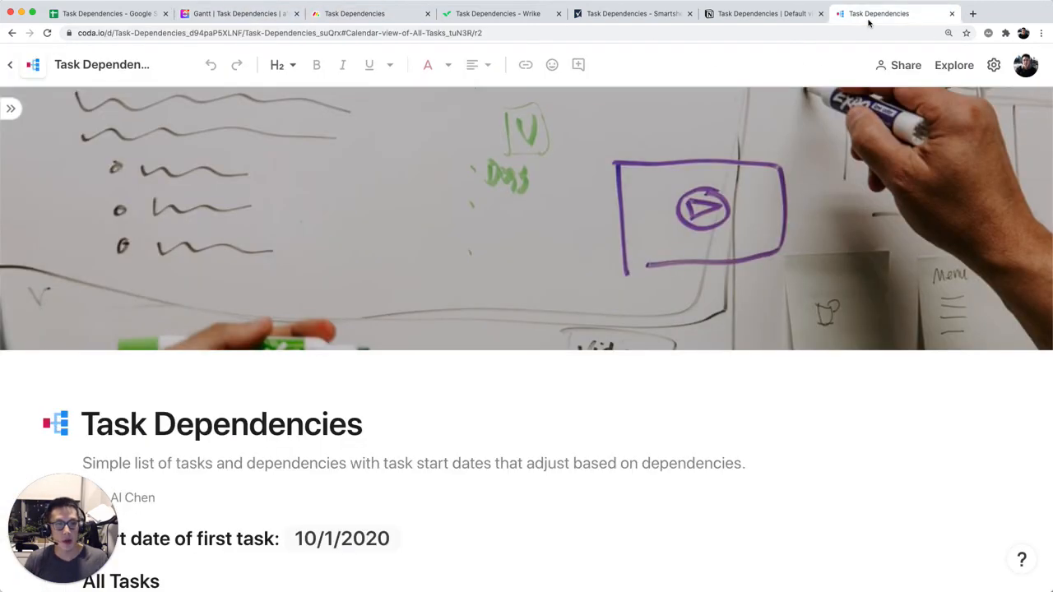
scroll(507, 221, "down", 5)
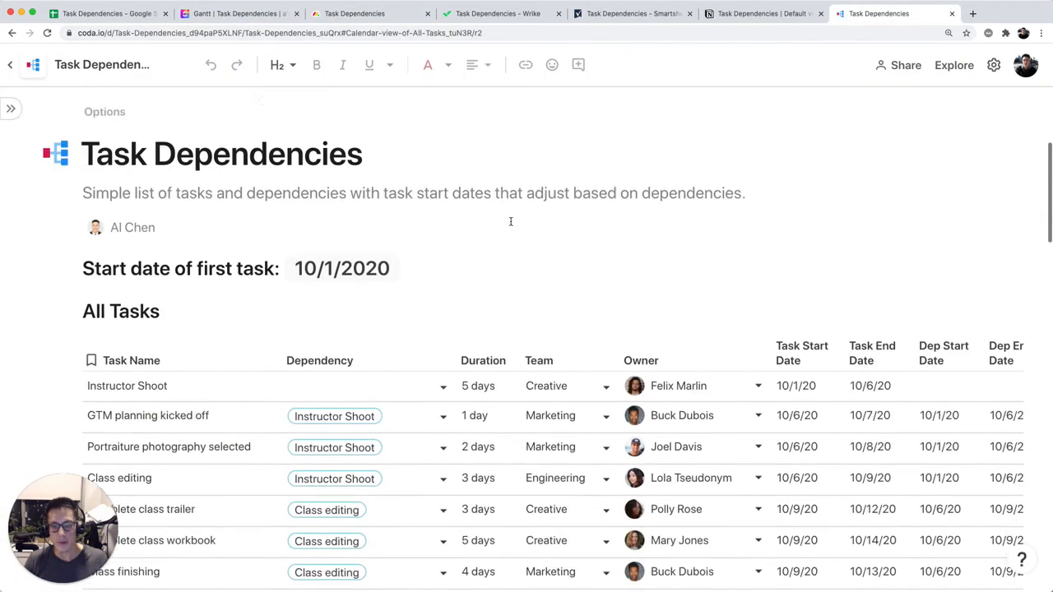
scroll(199, 329, "down", 3)
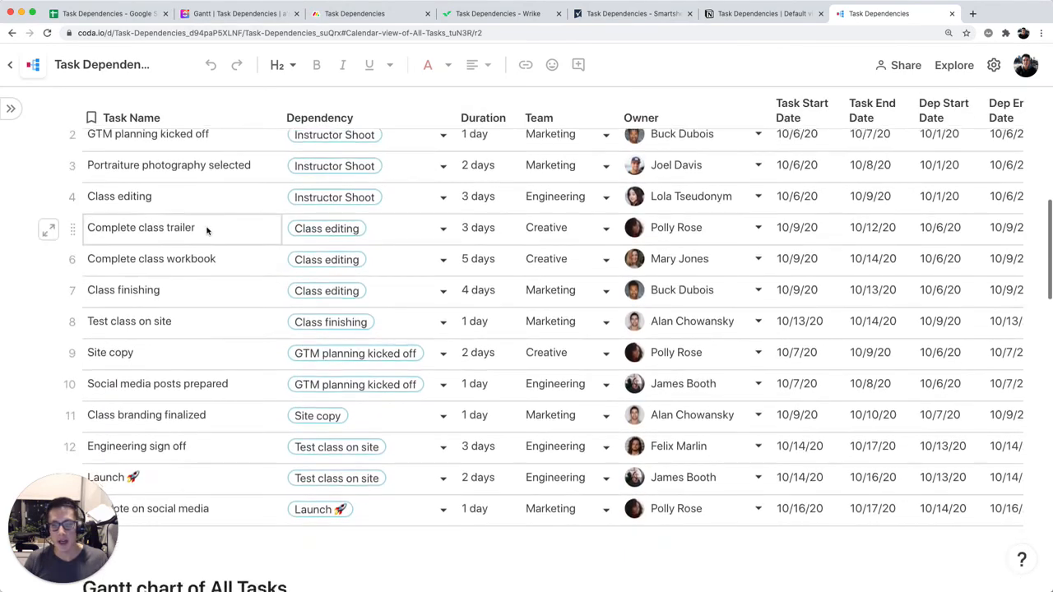
scroll(200, 329, "up", 3)
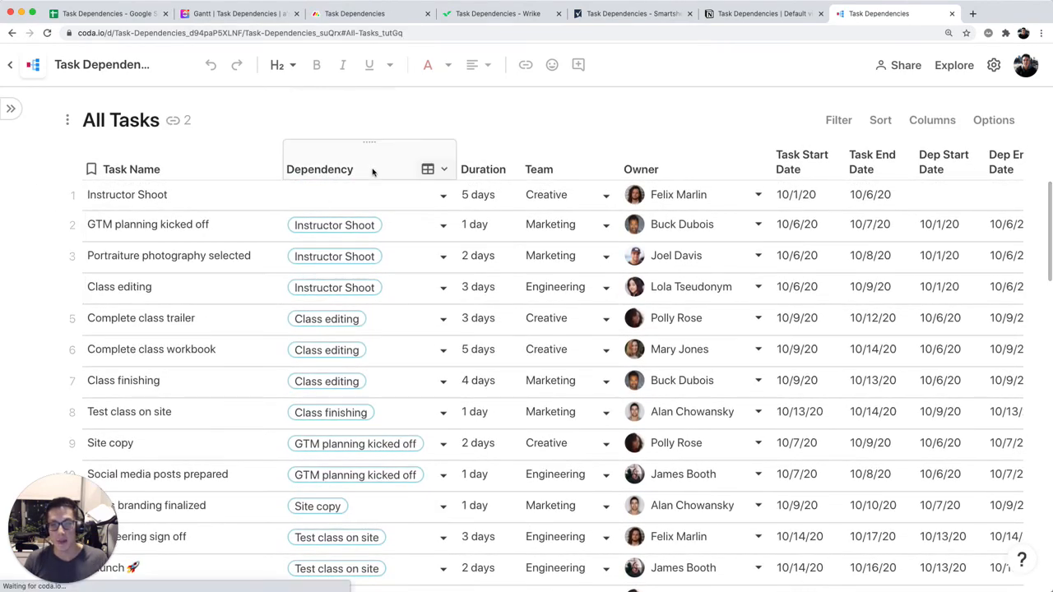
Step: Review the Dependency column's lookup settings and the task choices offered for GTM planning kicked off, keeping Instructor Shoot as its dependency
left_click(442, 169)
left_click(461, 200)
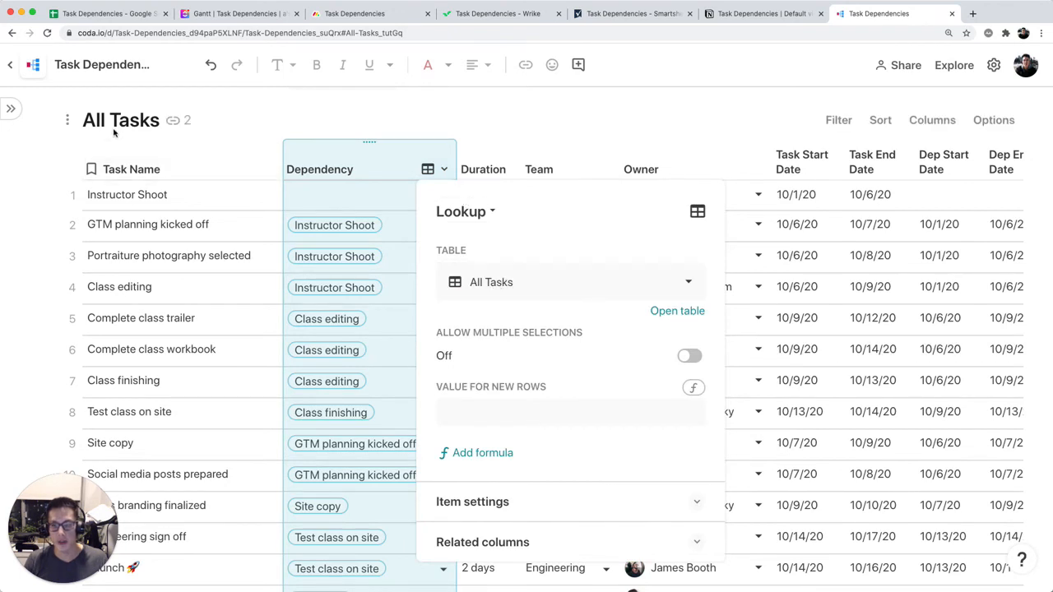
key("Escape")
left_click(440, 228)
left_click(440, 228)
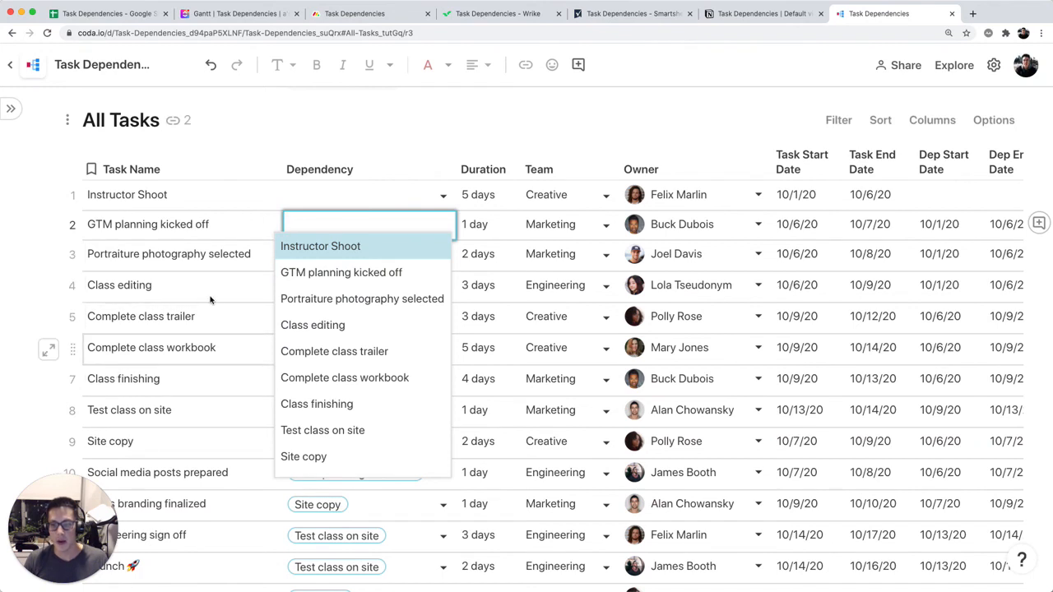
key("Return")
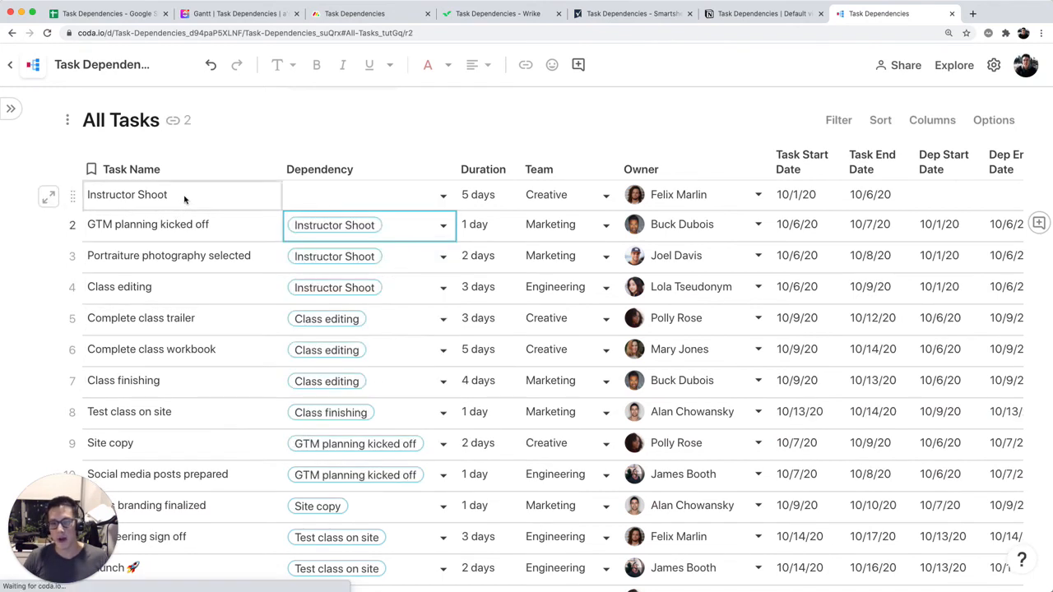
Step: Rename the first task as Instructor Shootsss to test its linked dependencies, and restore the name to Instructor Shoot
left_click(185, 198)
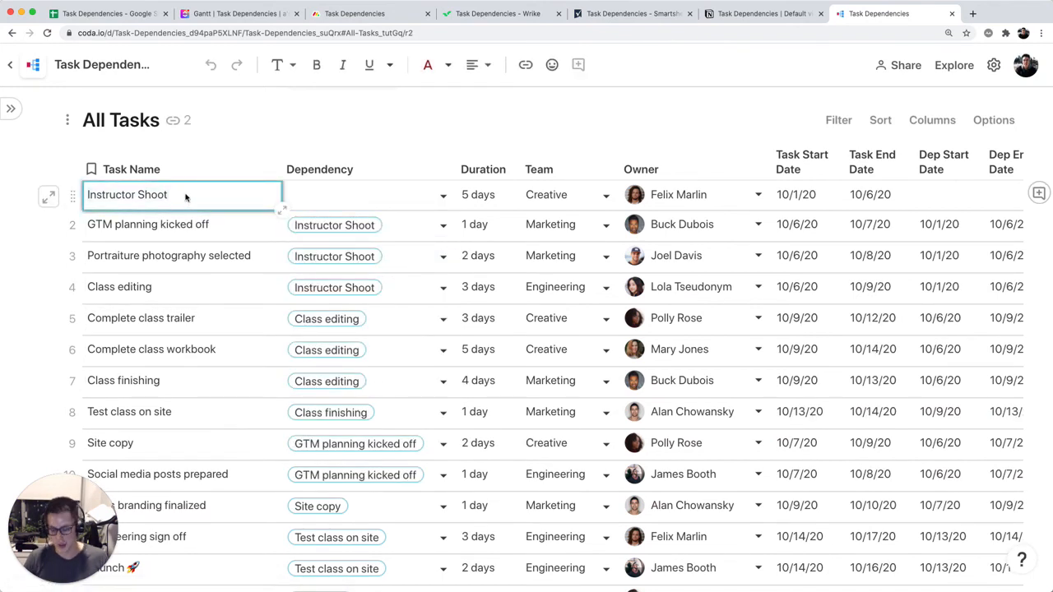
key("Return")
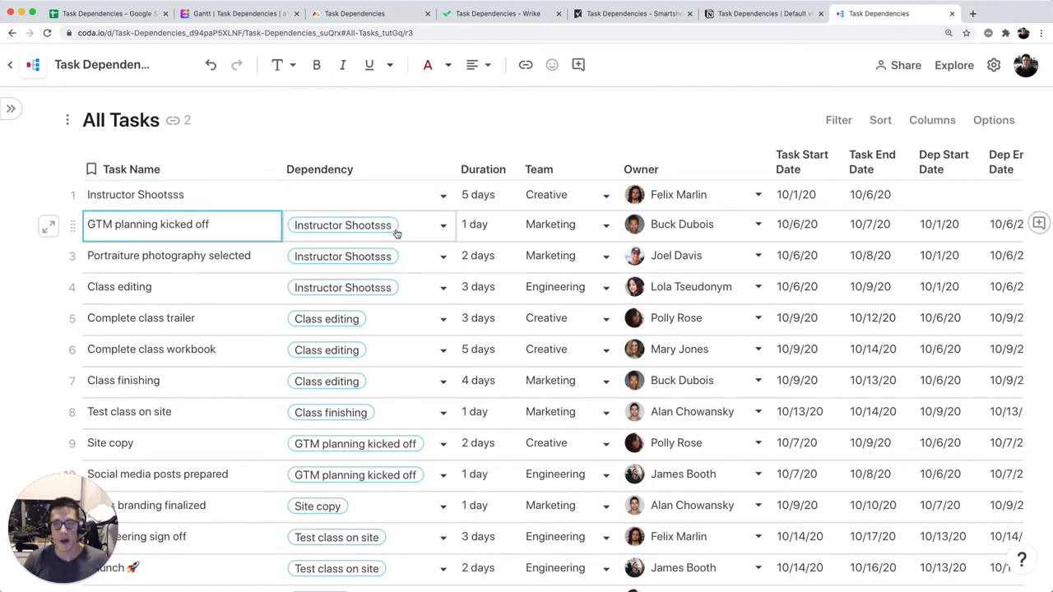
left_click(211, 201)
key("Return")
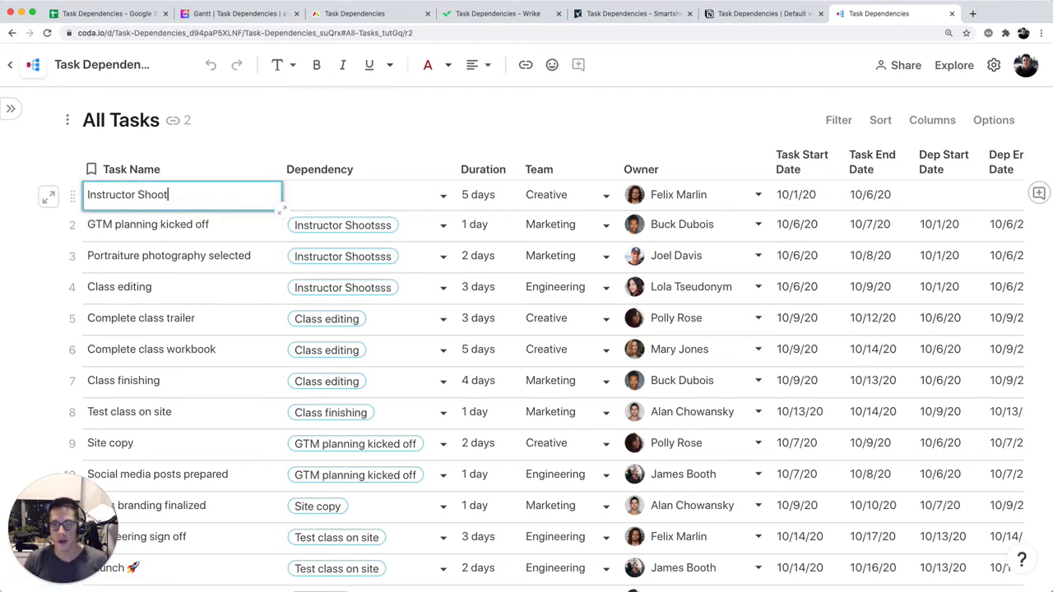
key("Return")
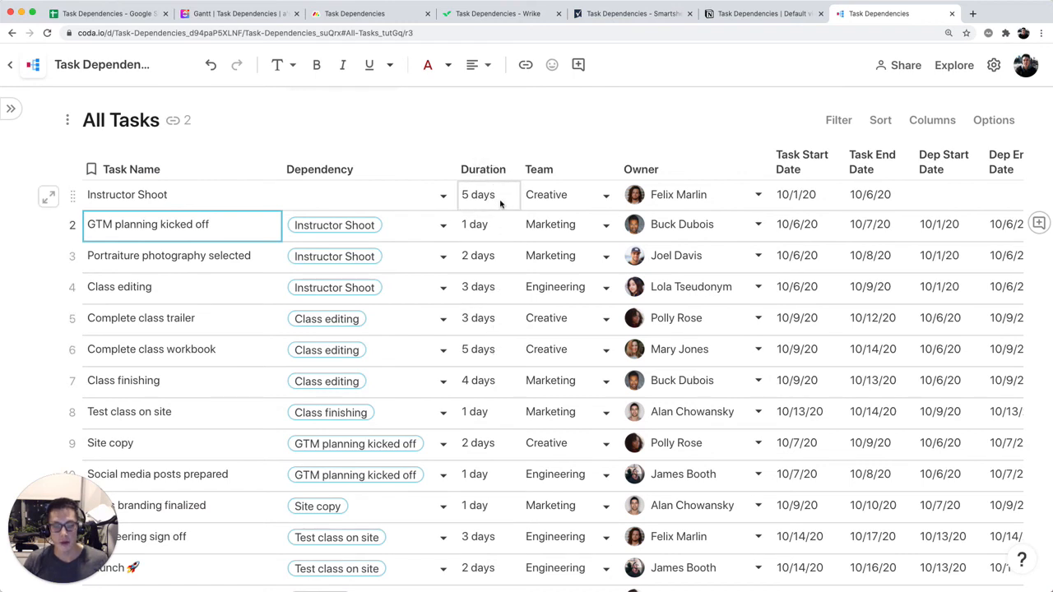
Step: Look through the Team and Owner choices for the Instructor Shoot task without changing them
left_click(607, 197)
key("Escape")
left_click(757, 194)
key("Escape")
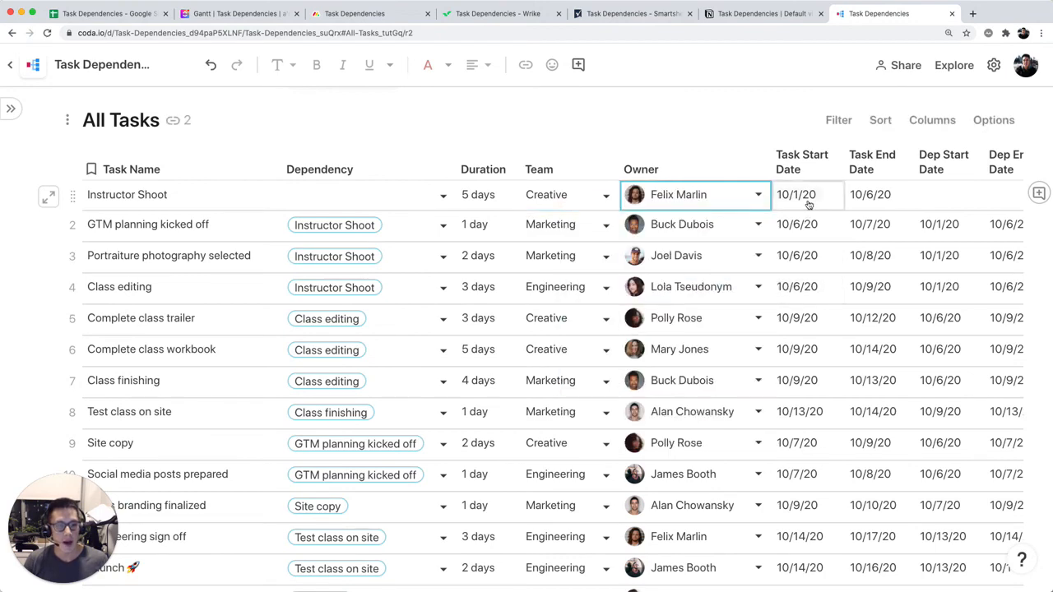
Step: View the formula behind the Task Start Date column in the All Tasks table
scroll(812, 201, "right", 4)
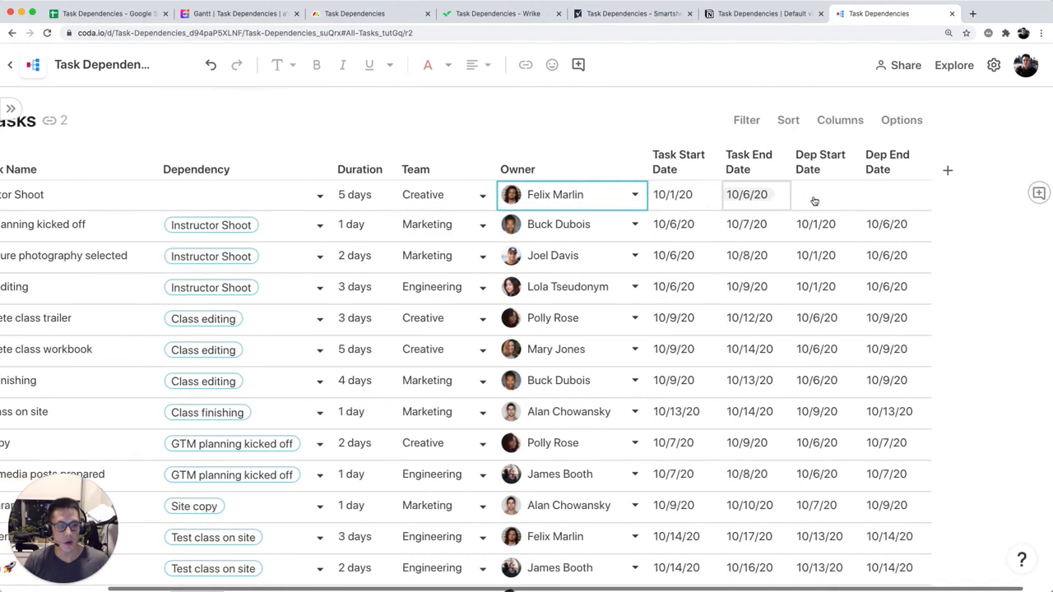
left_click(686, 170)
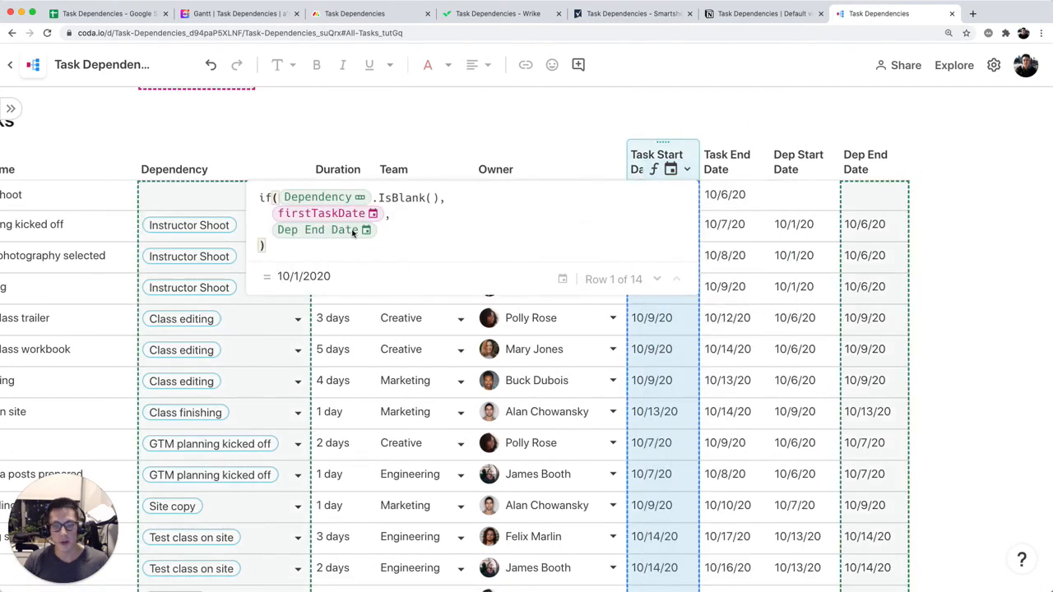
left_click(799, 261)
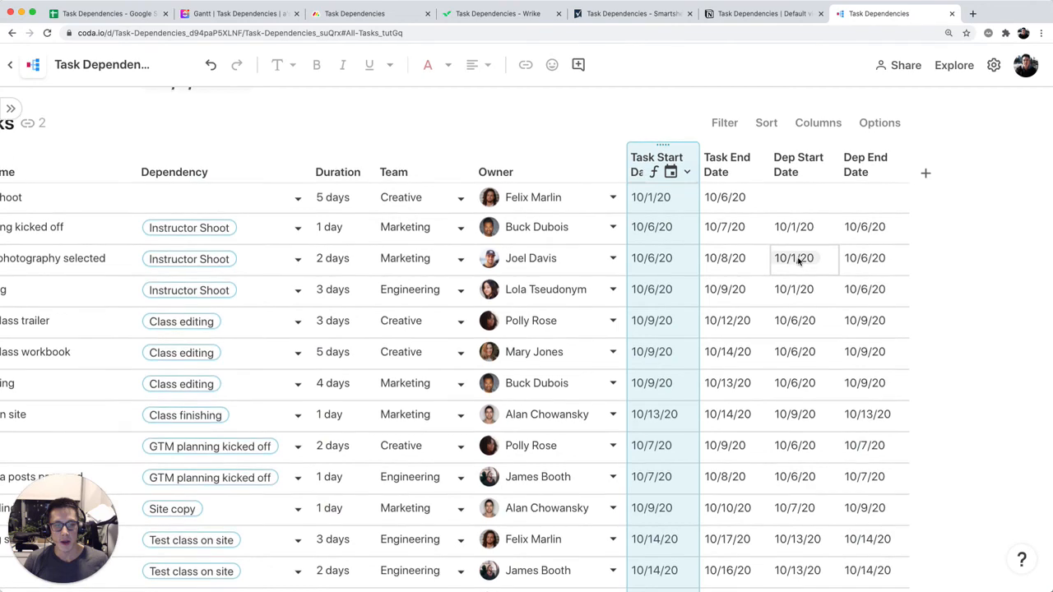
Step: Set the start date of the first task to 10/7/2020 and check the recalculated dates in All Tasks
scroll(271, 215, "up", 2)
scroll(272, 216, "left", 4)
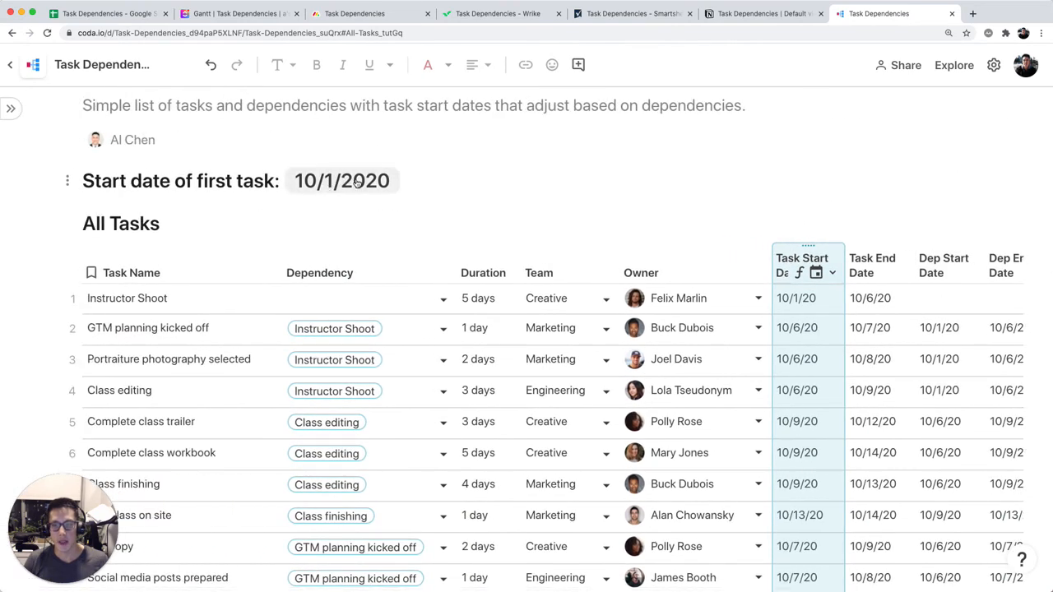
left_click(344, 184)
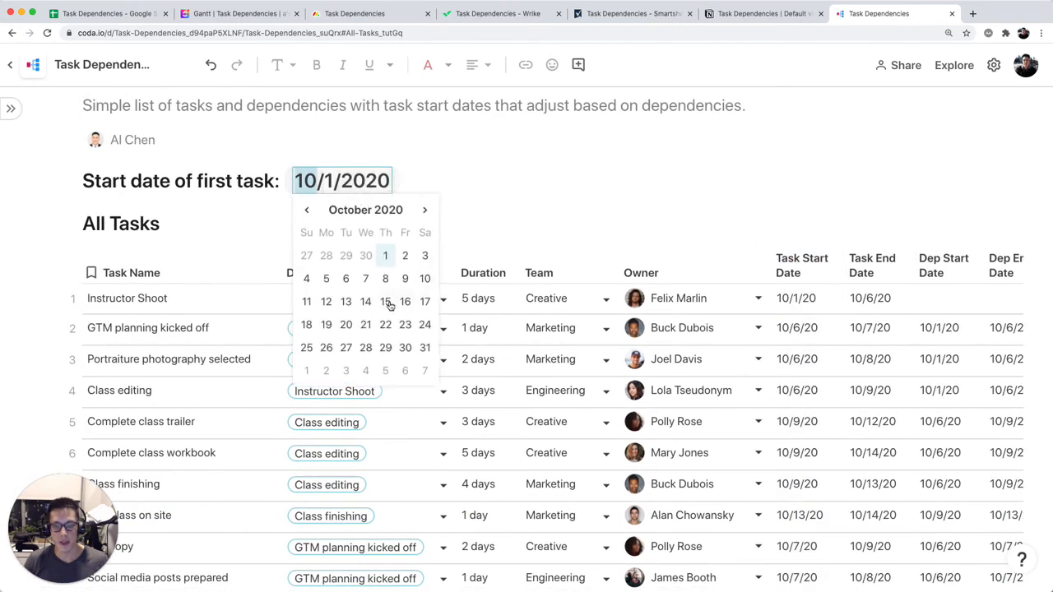
left_click(365, 278)
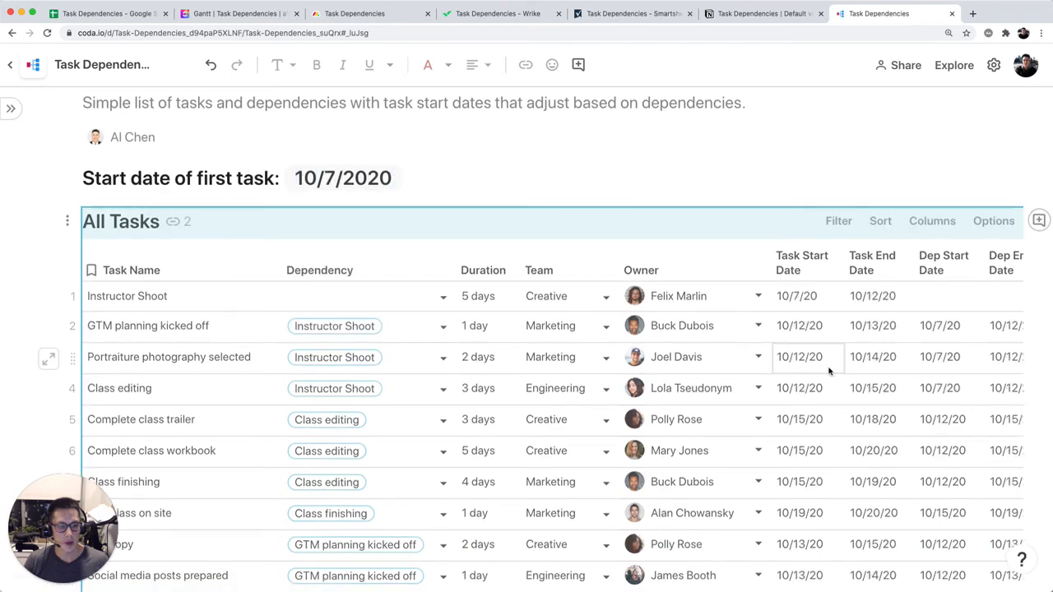
scroll(826, 370, "down", 3)
scroll(498, 238, "up", 8)
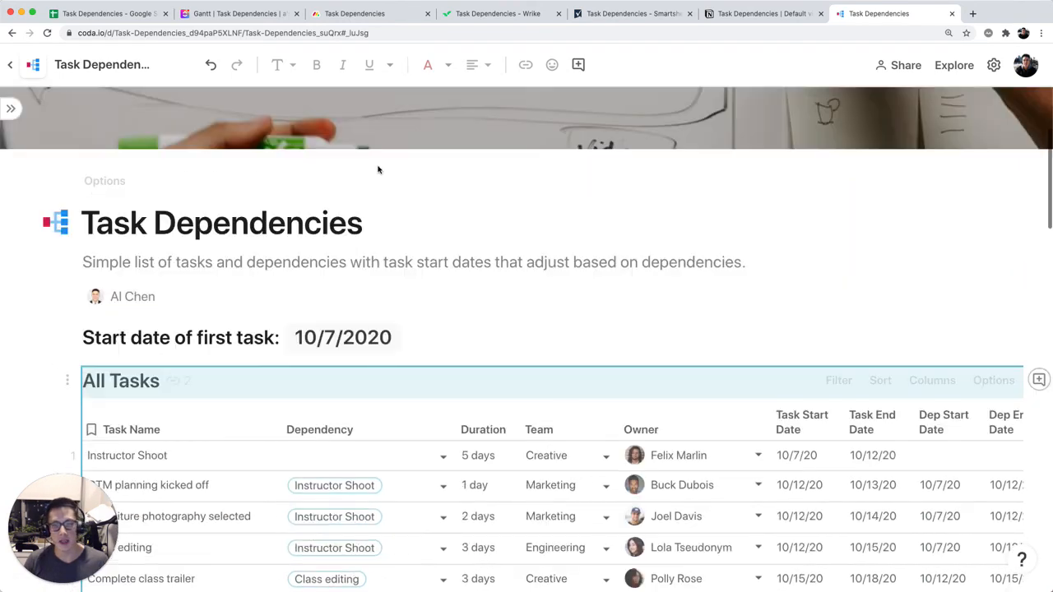
Step: Set the start date of the first task back to 10/1/2020 and check the table's date columns
left_click(349, 331)
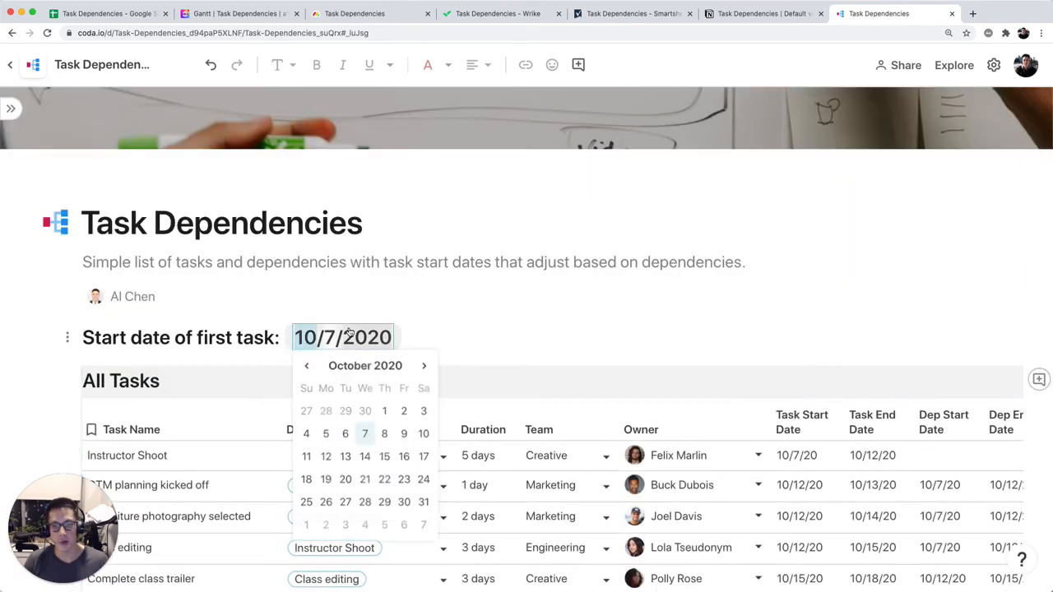
left_click(385, 411)
scroll(764, 501, "down", 2)
scroll(761, 494, "right", 4)
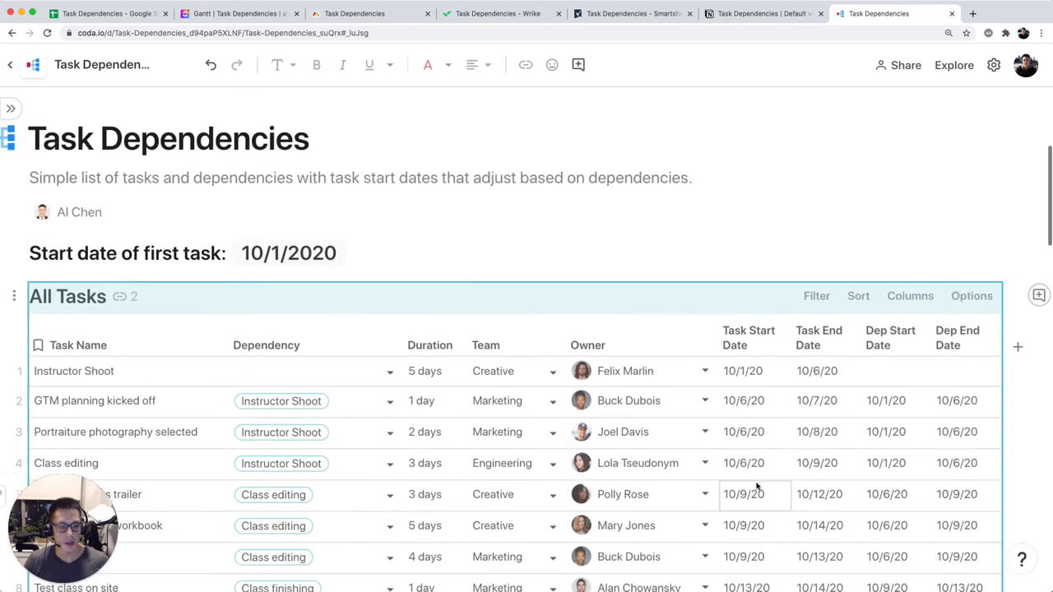
Step: Re-examine the Task Start Date formula and compare its firstTaskDate reference with the start date above the table
scroll(748, 460, "down", 4)
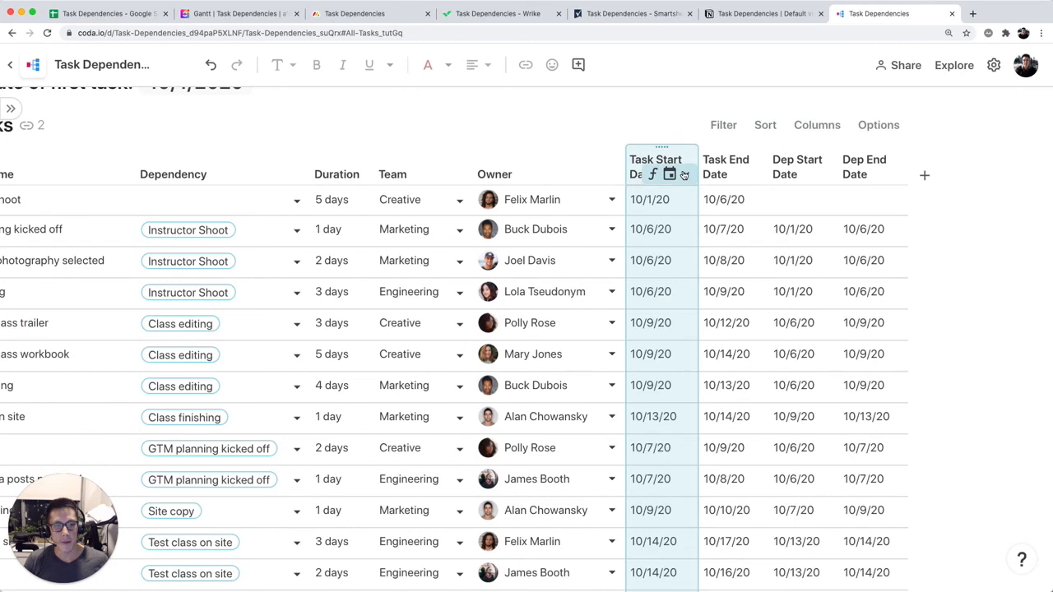
left_click(685, 174)
left_click(703, 258)
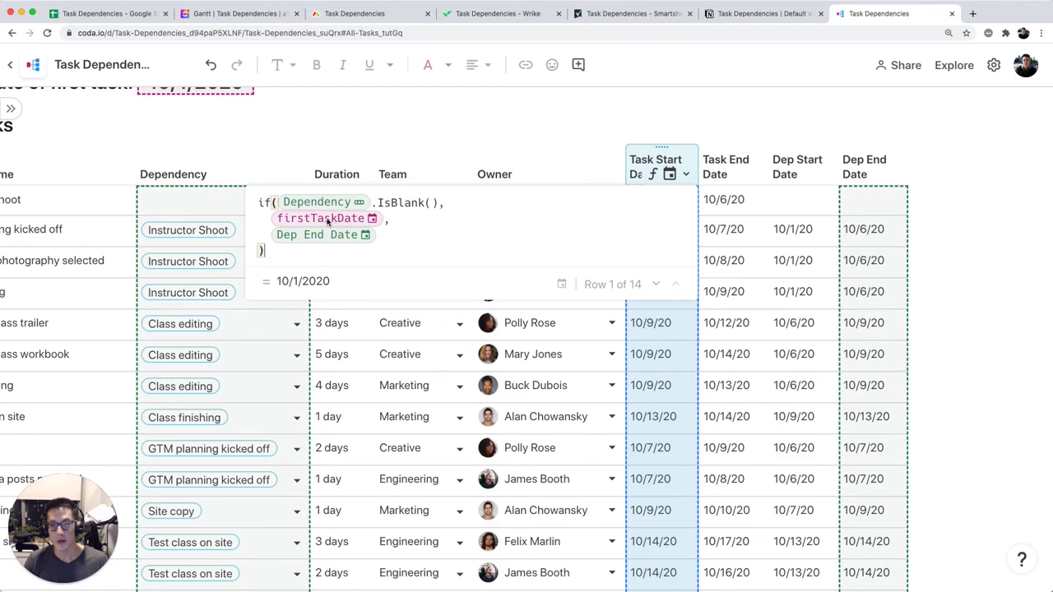
left_click(355, 123)
scroll(355, 124, "up", 1)
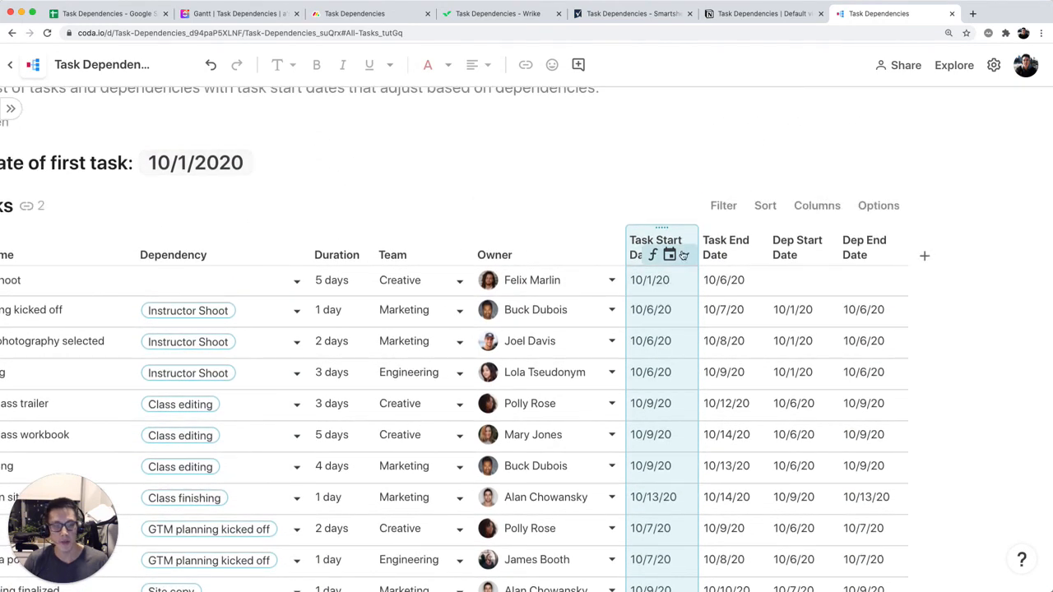
left_click(686, 254)
left_click(695, 337)
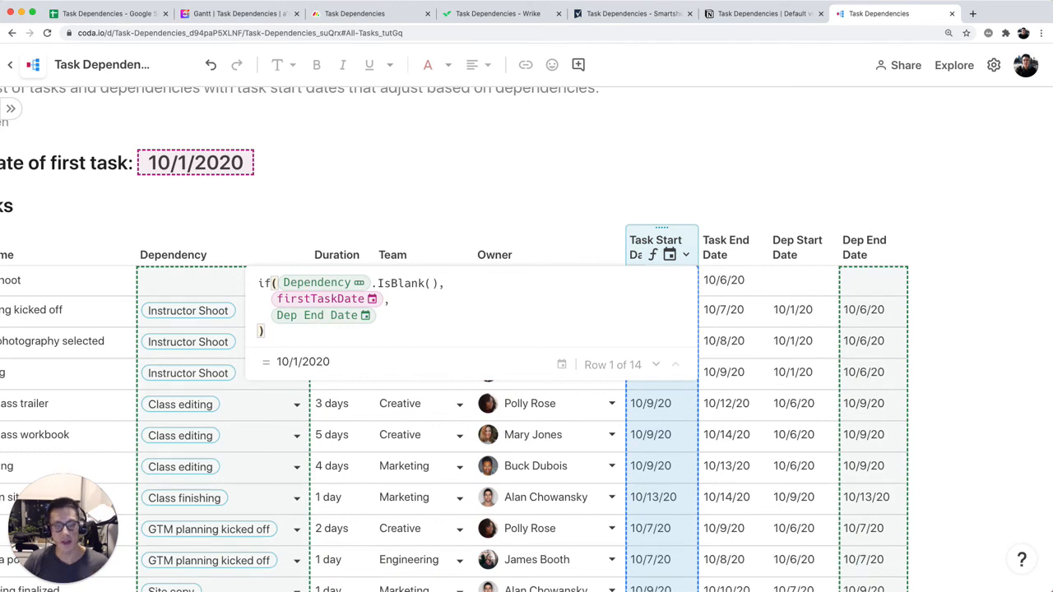
key("Escape")
Step: Examine the Dep End Date formula and preview the Instructor Shoot row that the Dependency column references
left_click(895, 254)
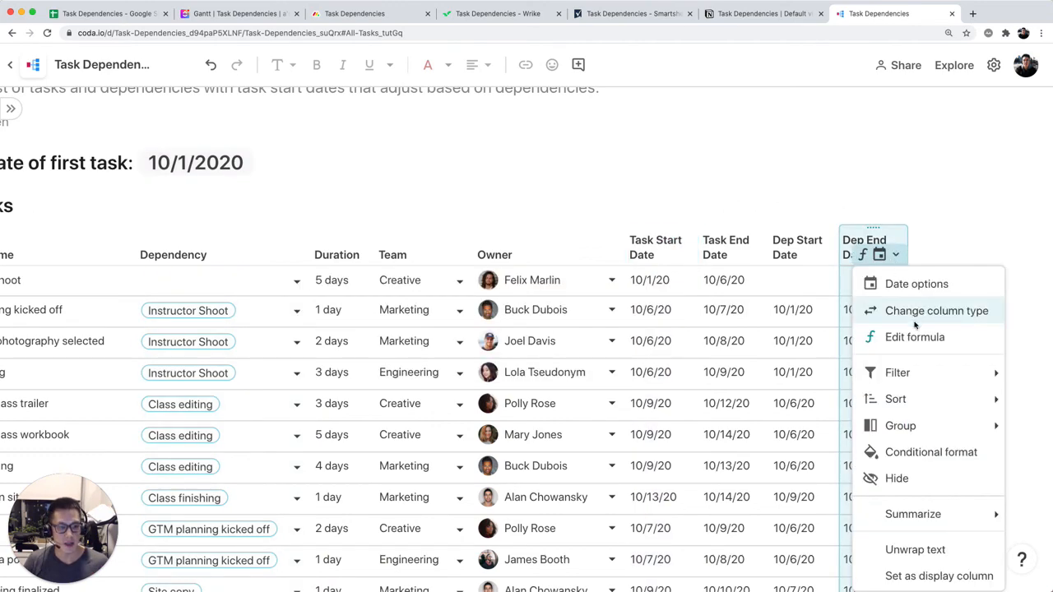
left_click(913, 337)
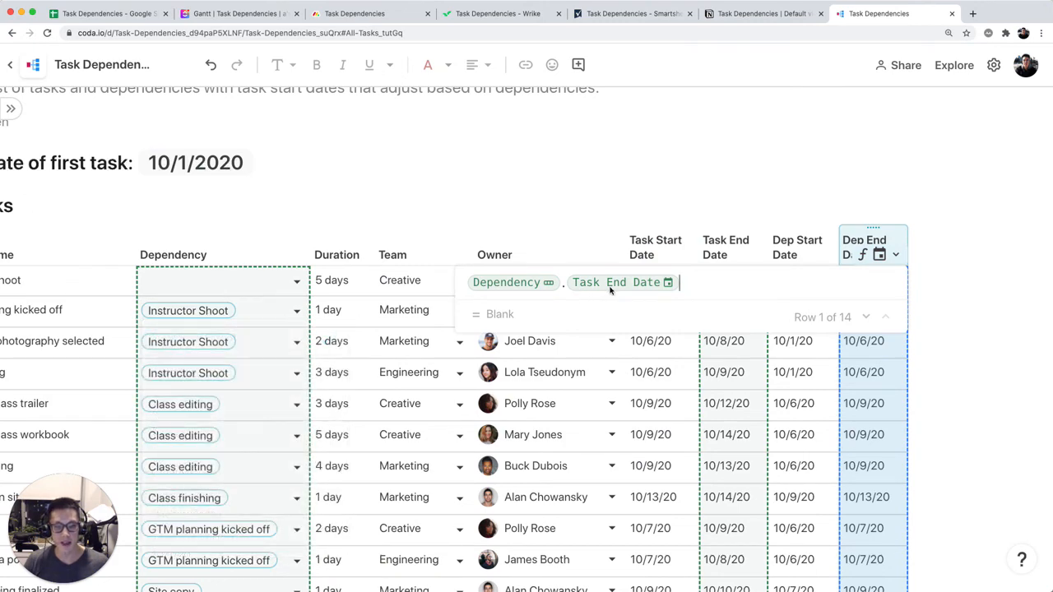
mouse_move(184, 317)
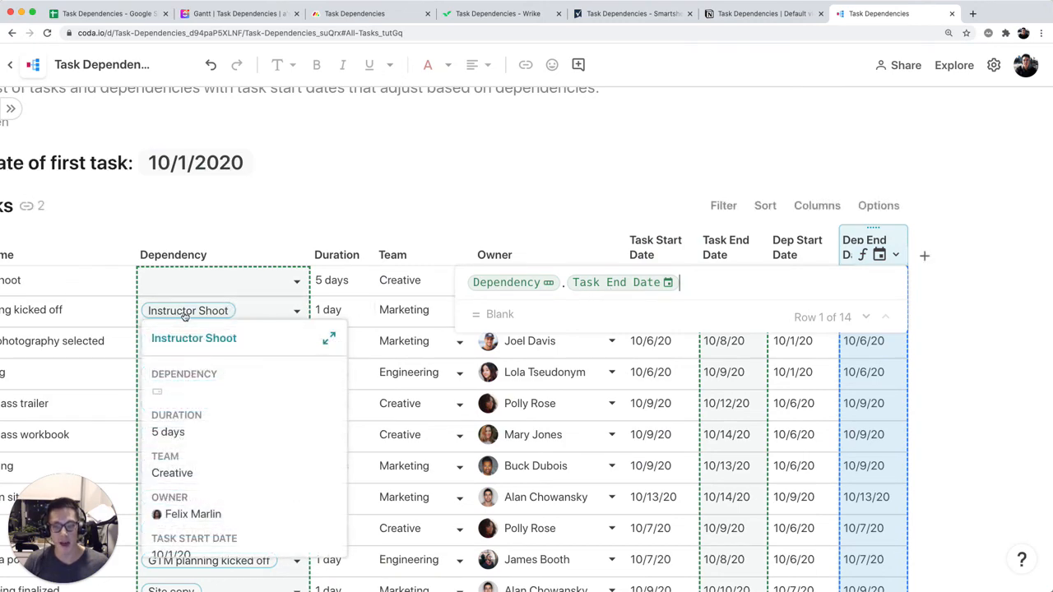
key("Escape")
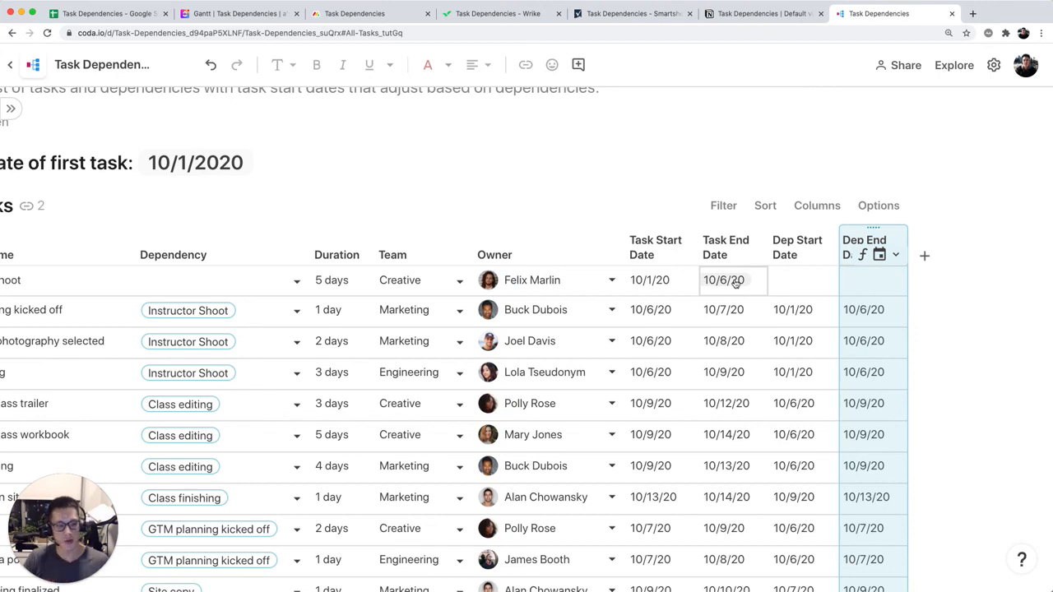
Step: View the formula of the Dep Start Date column and close it unchanged
left_click(825, 255)
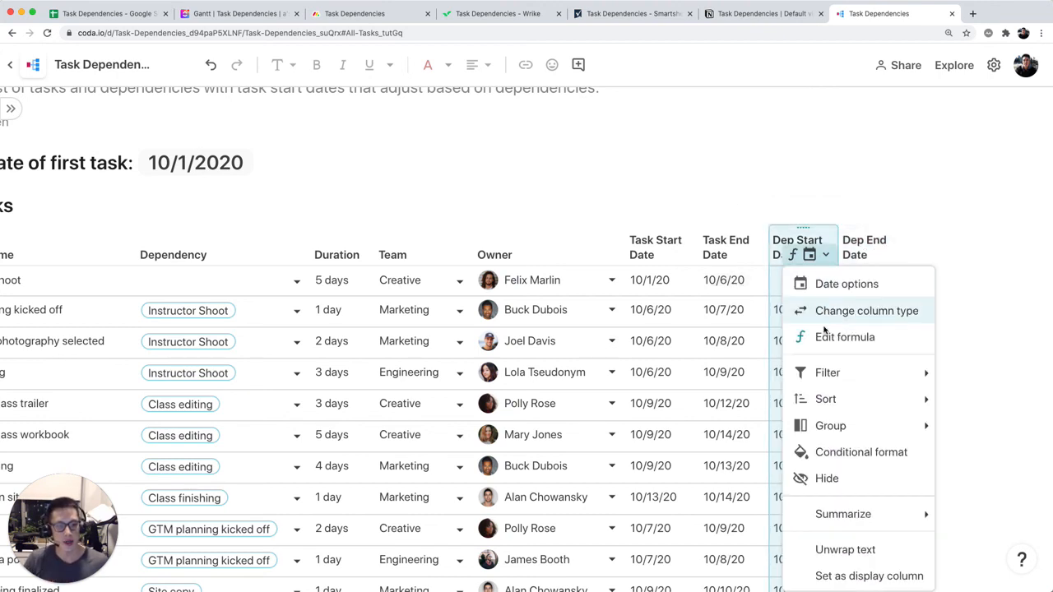
left_click(824, 334)
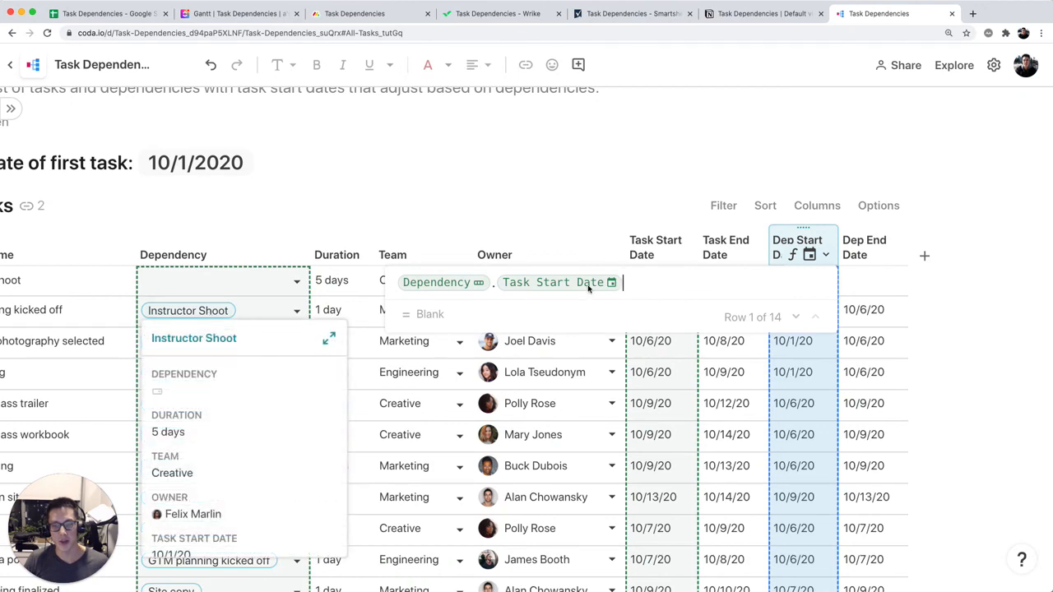
key("Return")
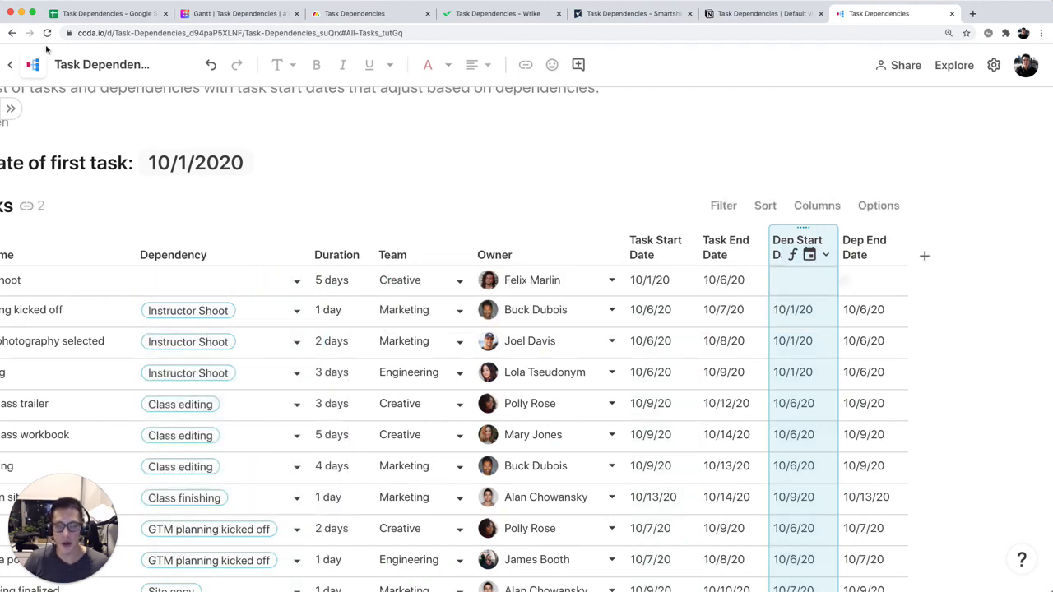
Step: Switch to the Google Sheets version and inspect the vlookup formula in cell H3 under Dep Start Date
left_click(91, 13)
left_click(649, 199)
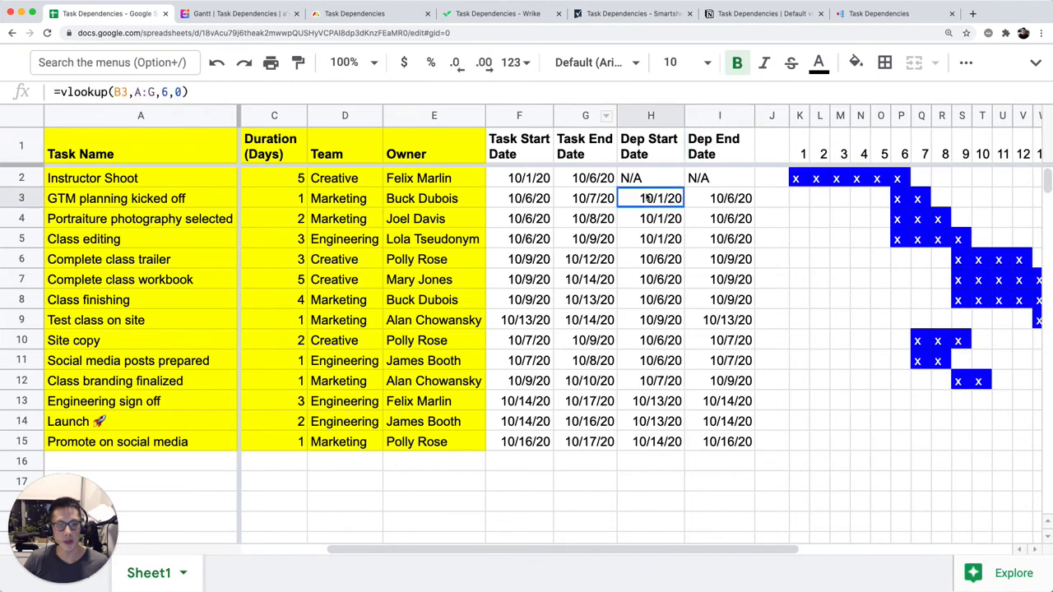
double_click(647, 198)
key("Escape")
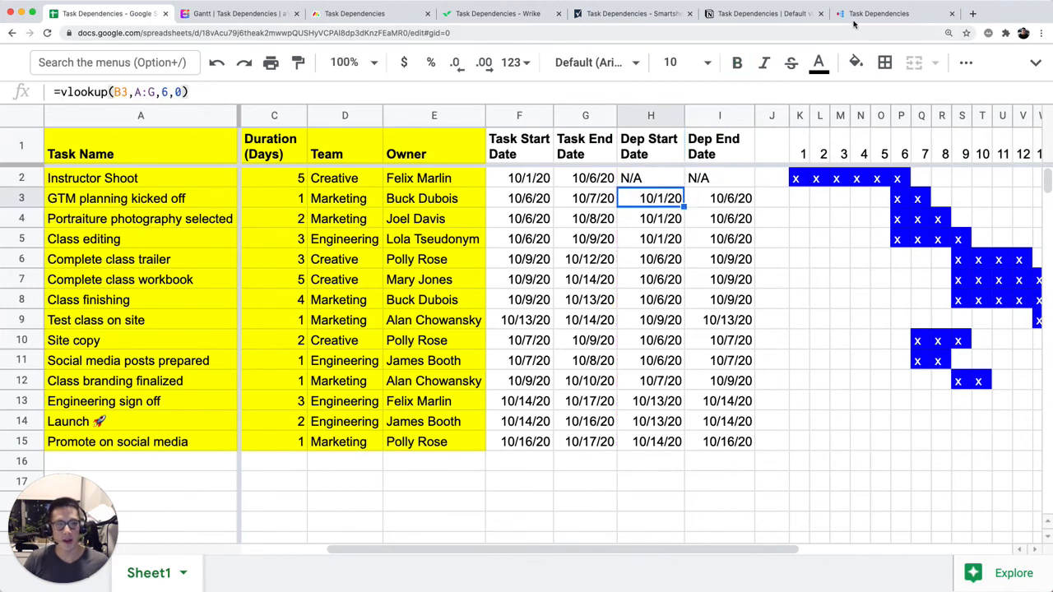
Step: Return to the Coda version and compare its Dep Start Date formula with the spreadsheet's vlookup
left_click(878, 14)
left_click(823, 256)
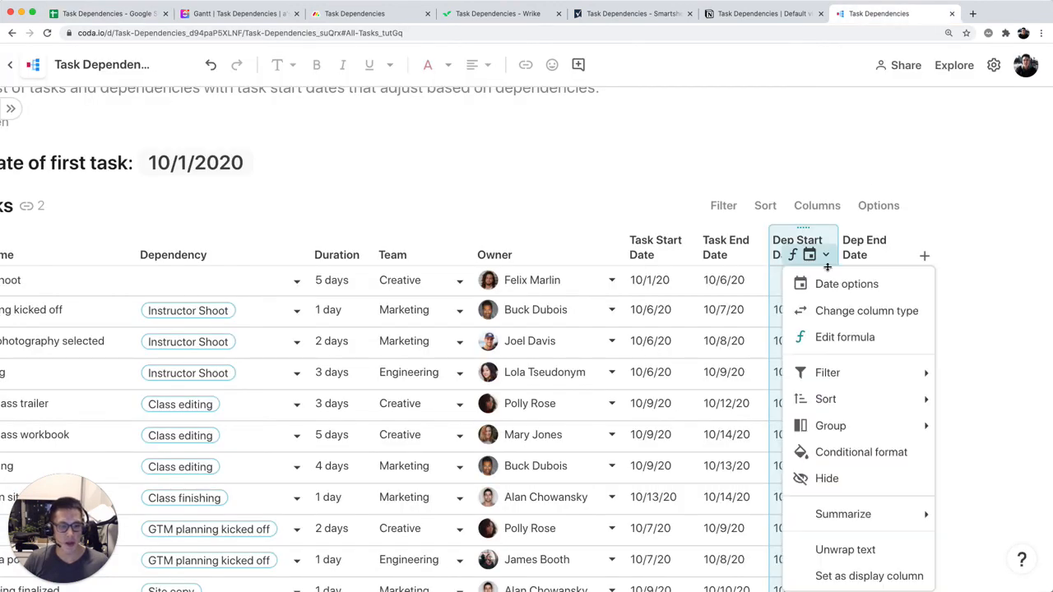
left_click(830, 337)
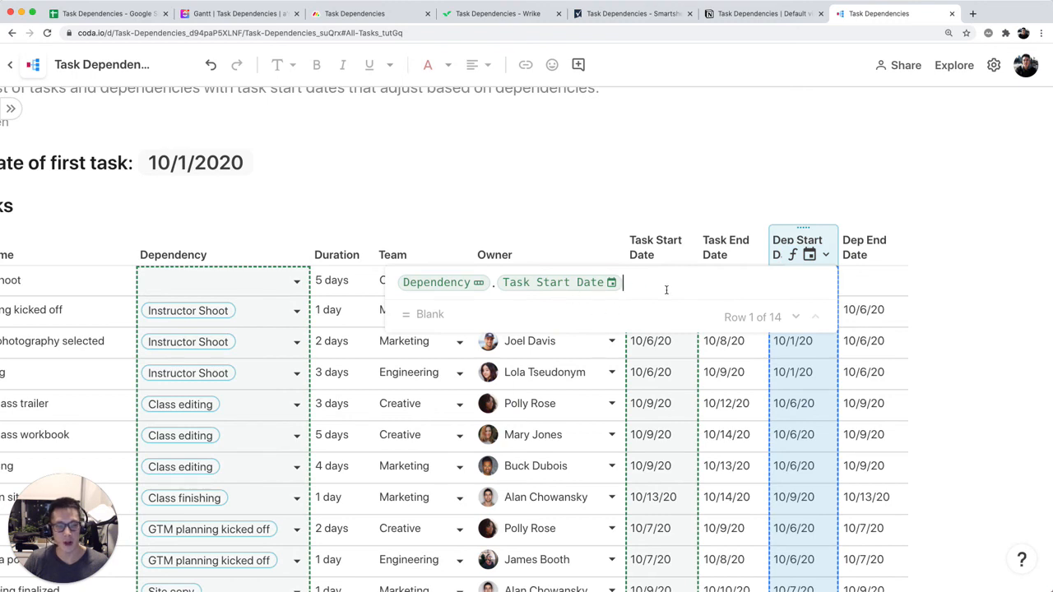
key("Escape")
Step: View the formula that calculates the Task End Date column and close it unchanged
left_click(755, 256)
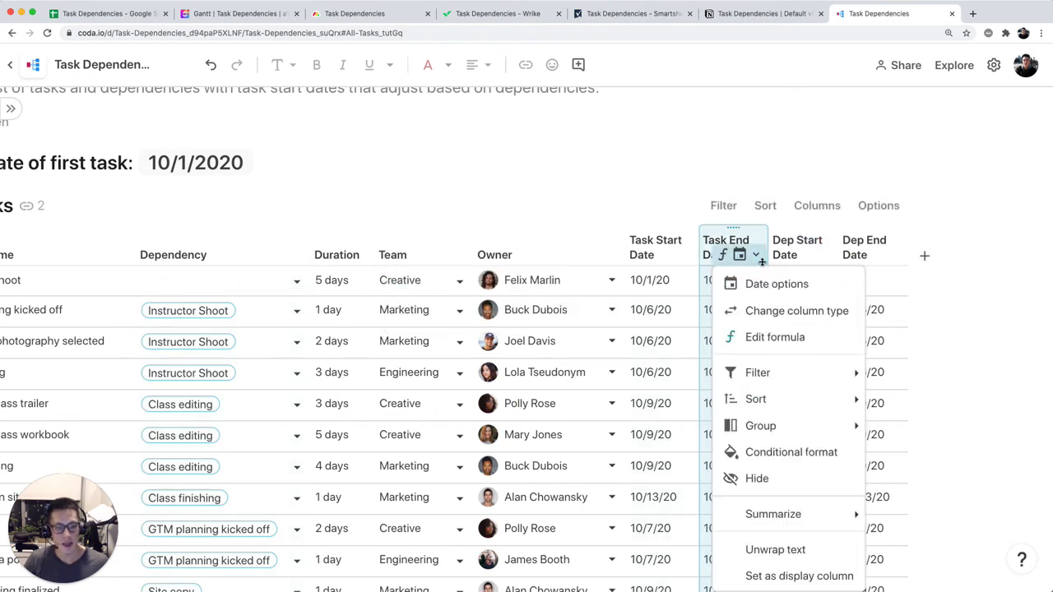
left_click(735, 337)
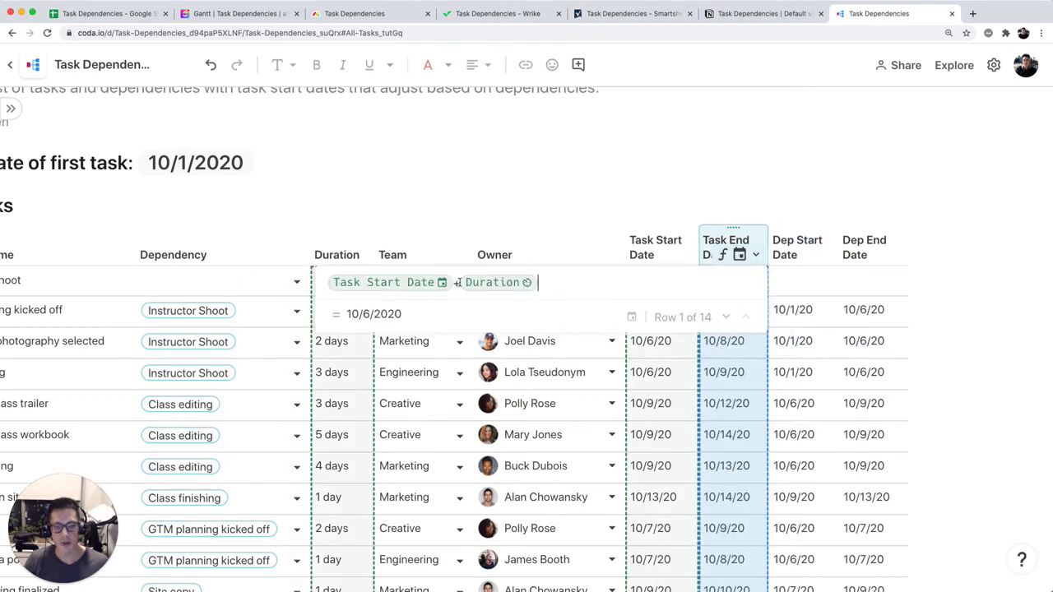
key("Escape")
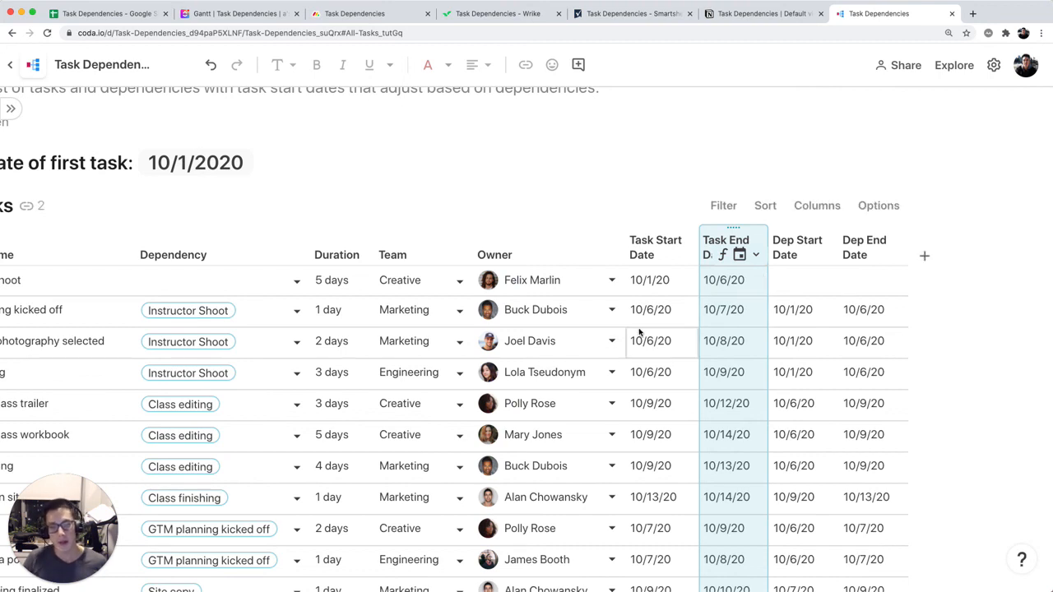
Step: Take another look at the Task End Date column's formula and leave it unedited
left_click(755, 255)
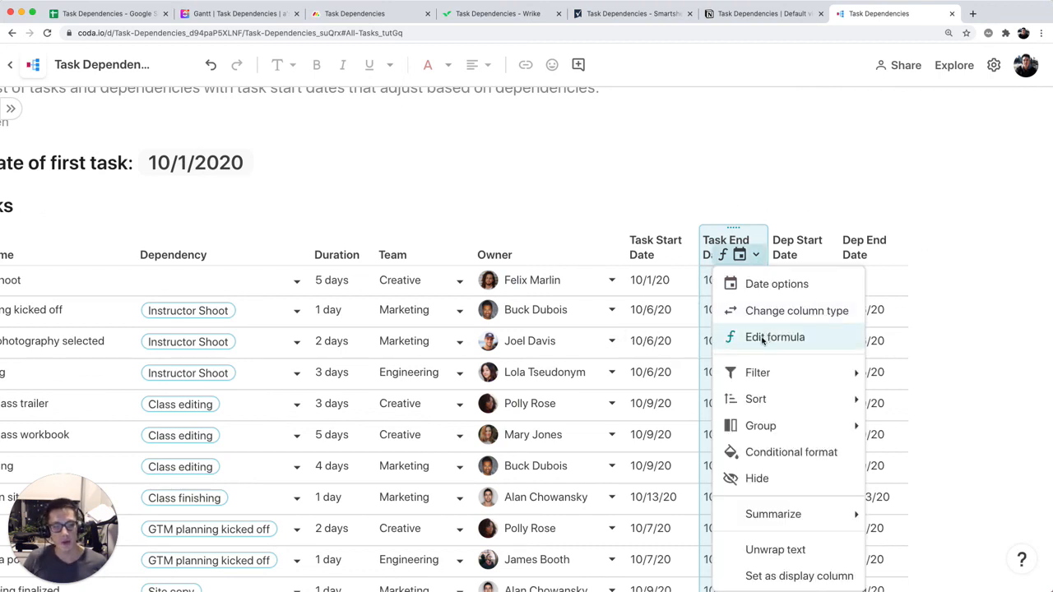
left_click(765, 338)
key("Escape")
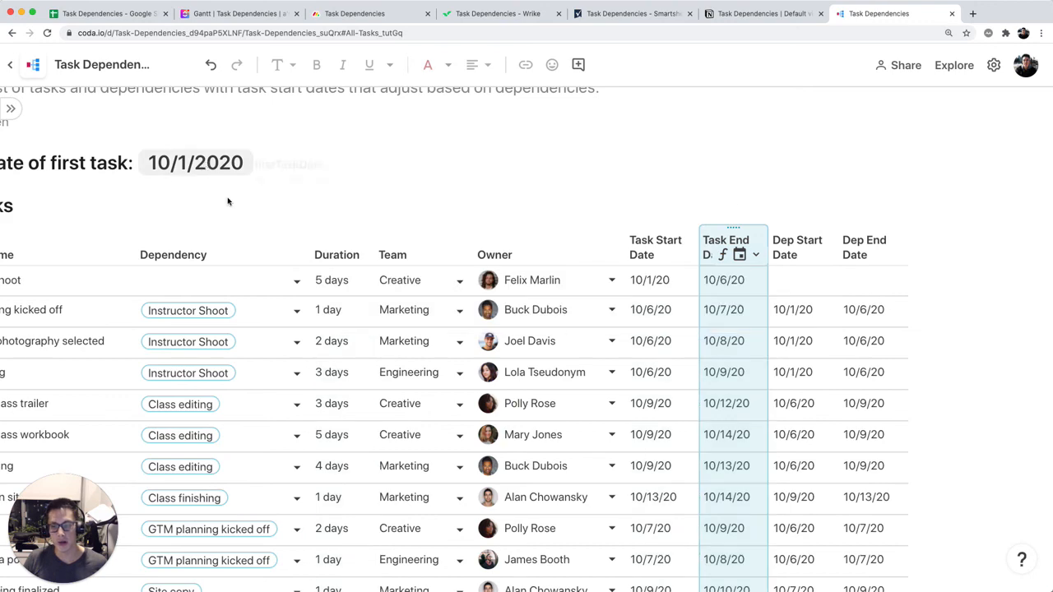
Step: Review the All Tasks table from its first columns down to the Gantt chart of All Tasks below it
scroll(228, 201, "left", 4)
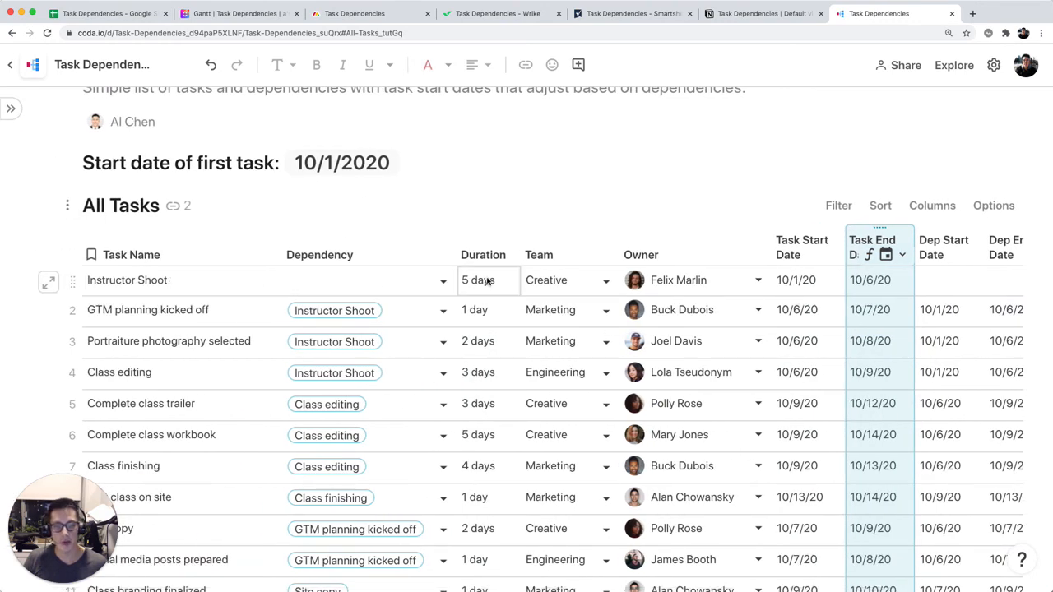
scroll(487, 281, "down", 10)
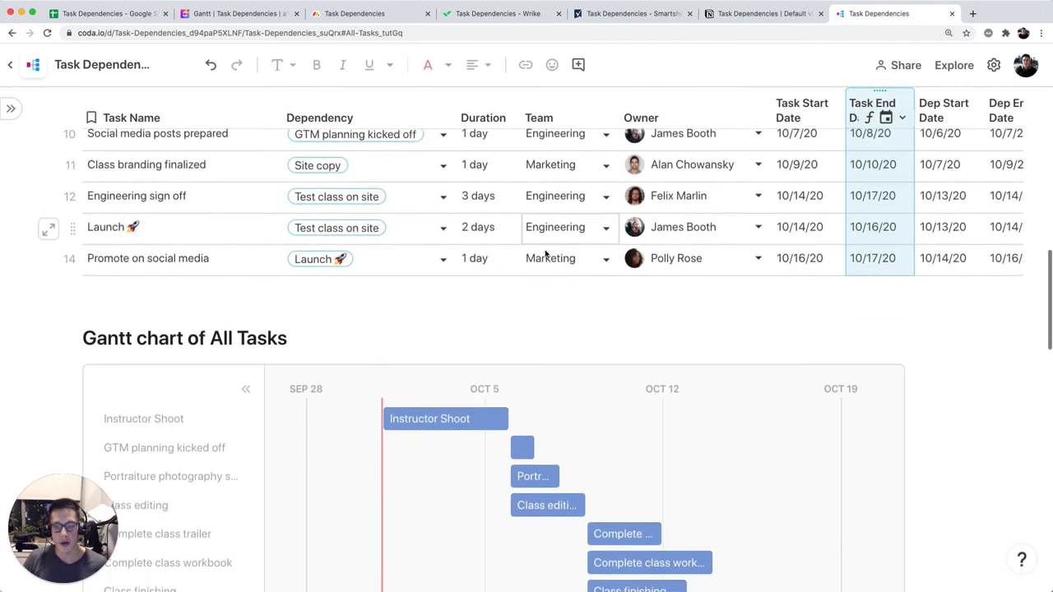
scroll(545, 254, "down", 7)
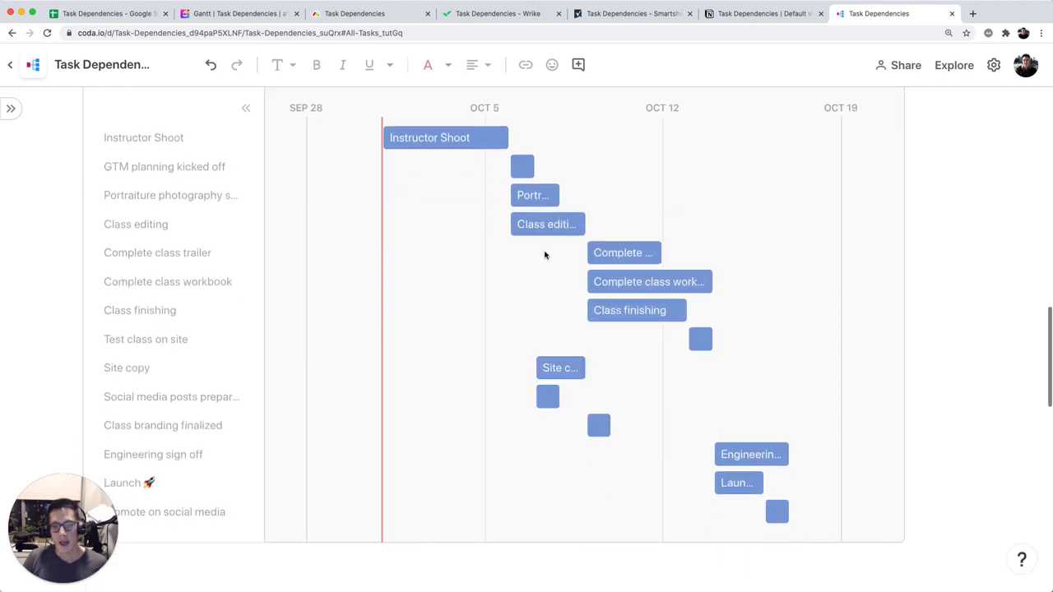
Step: Switch through the Smartsheet, Wrike and ClickUp versions to compare their Gantt charts with Coda's
left_click(630, 15)
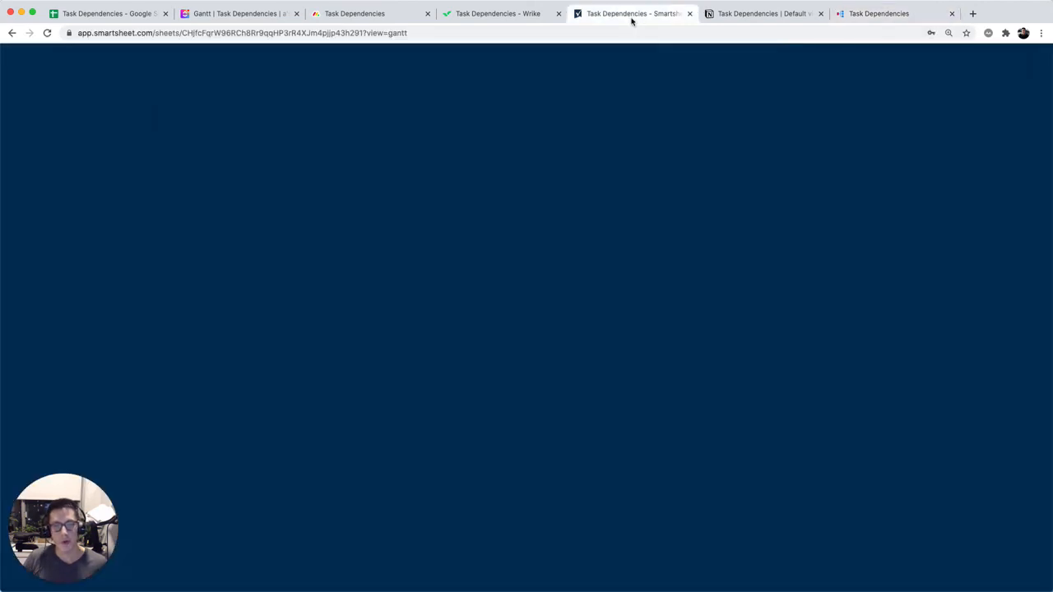
left_click(498, 14)
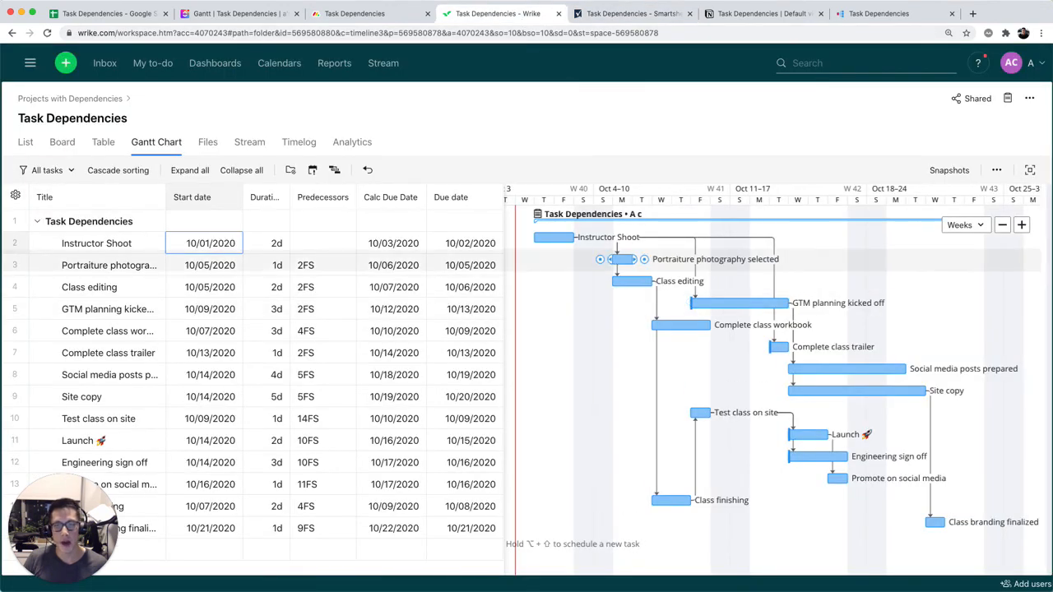
left_click(238, 14)
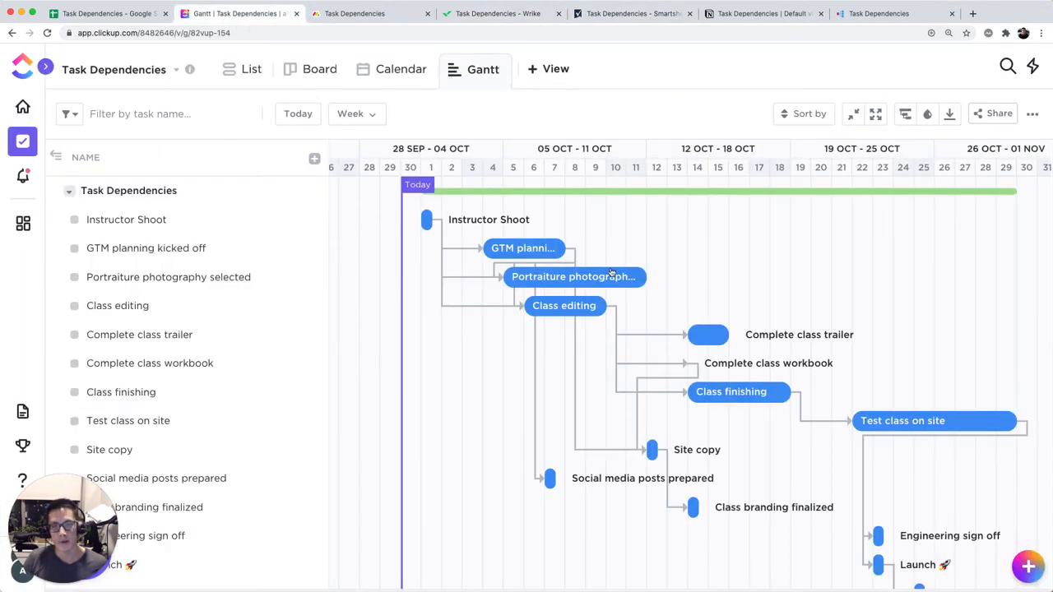
Step: Return to the Coda version, examine the Instructor Shoot task's details from the Gantt chart, and close them unchanged
left_click(861, 15)
scroll(634, 395, "up", 2)
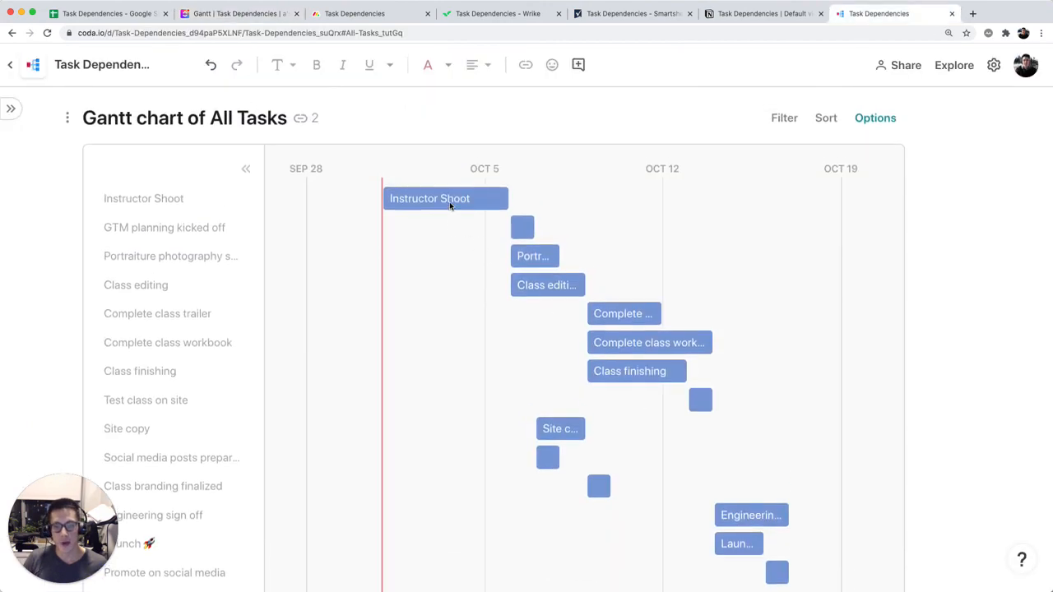
left_click(450, 206)
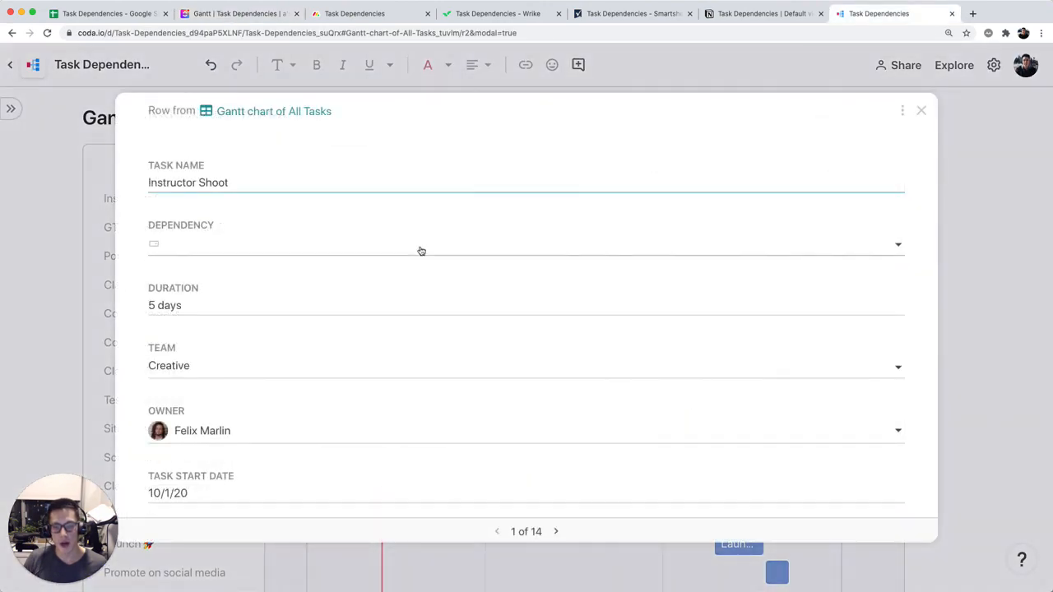
scroll(239, 238, "down", 3)
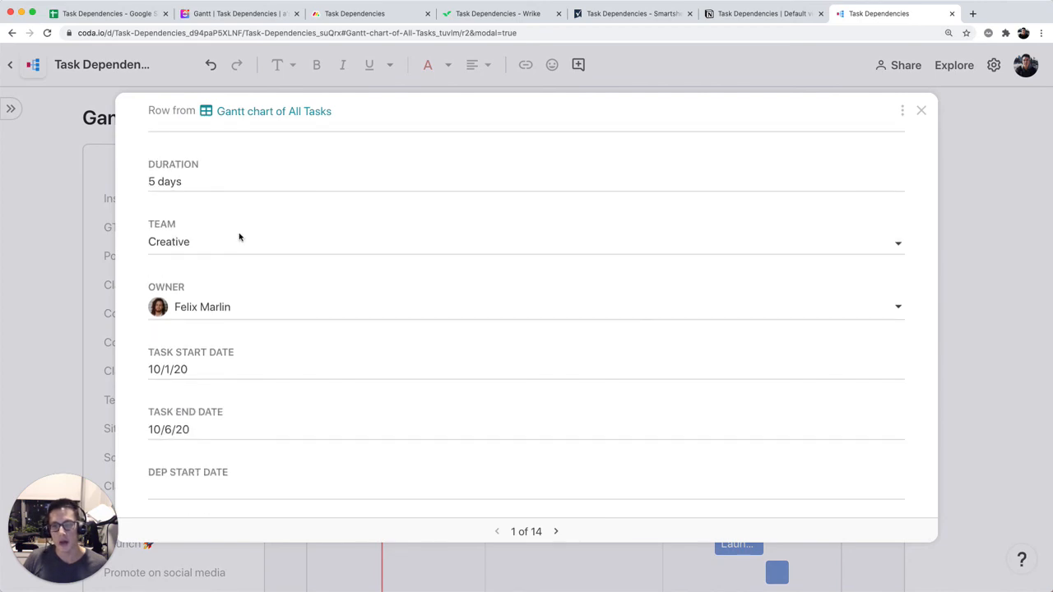
scroll(247, 267, "up", 3)
left_click(1011, 244)
scroll(677, 280, "down", 1)
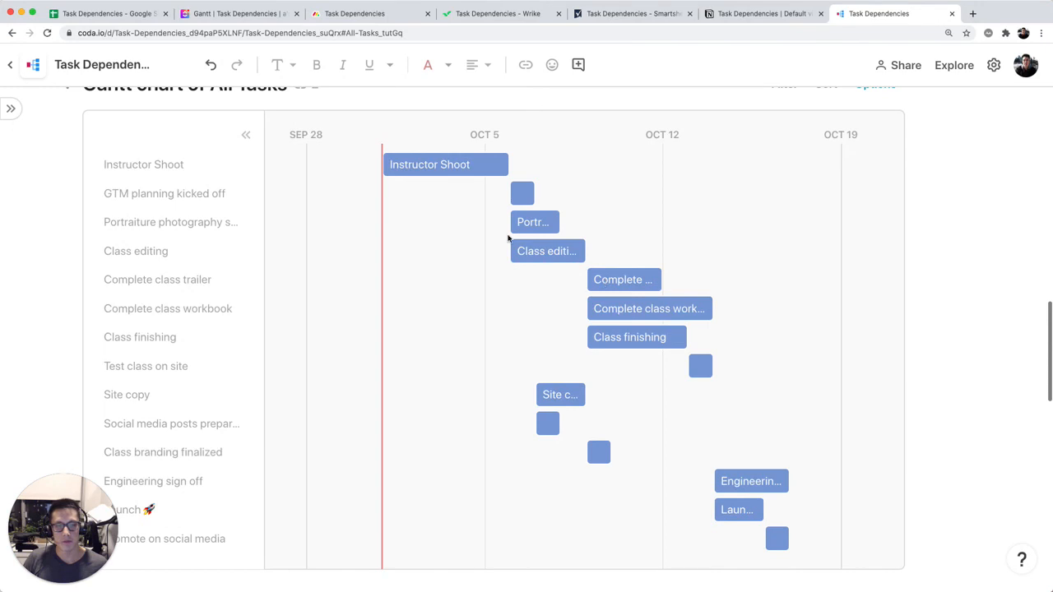
scroll(482, 214, "up", 1)
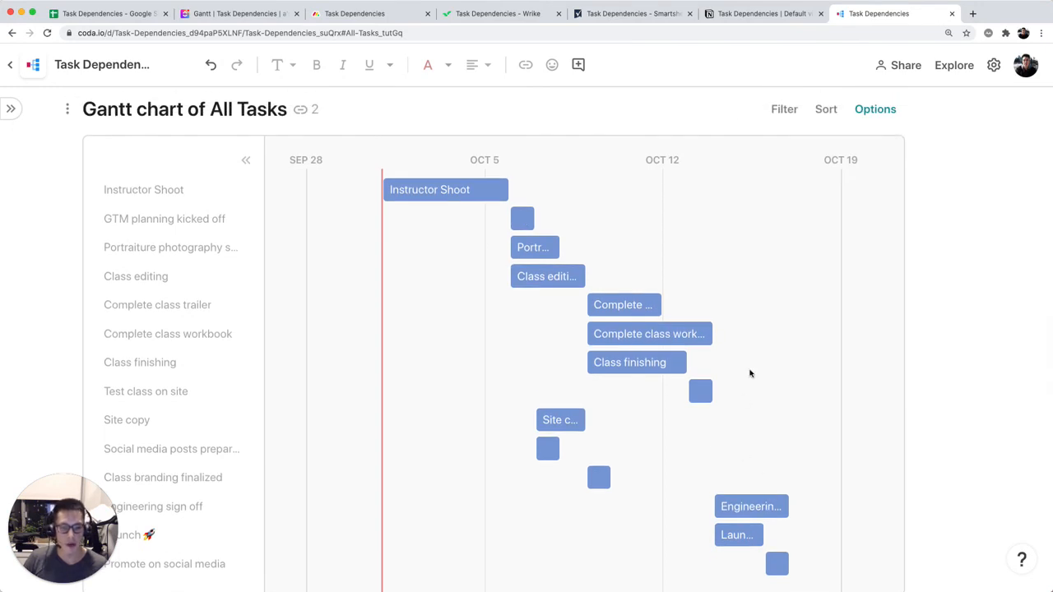
Step: Switch to Smartsheet's Gantt view, then to the Google Sheets version to examine its day-by-day Gantt grid
left_click(757, 12)
left_click(650, 12)
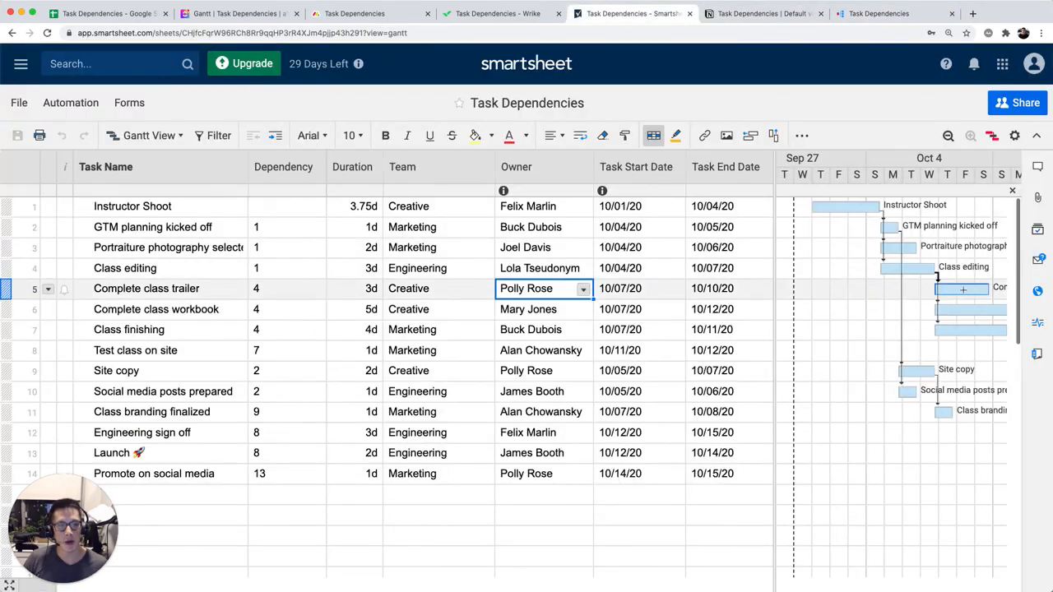
left_click(149, 14)
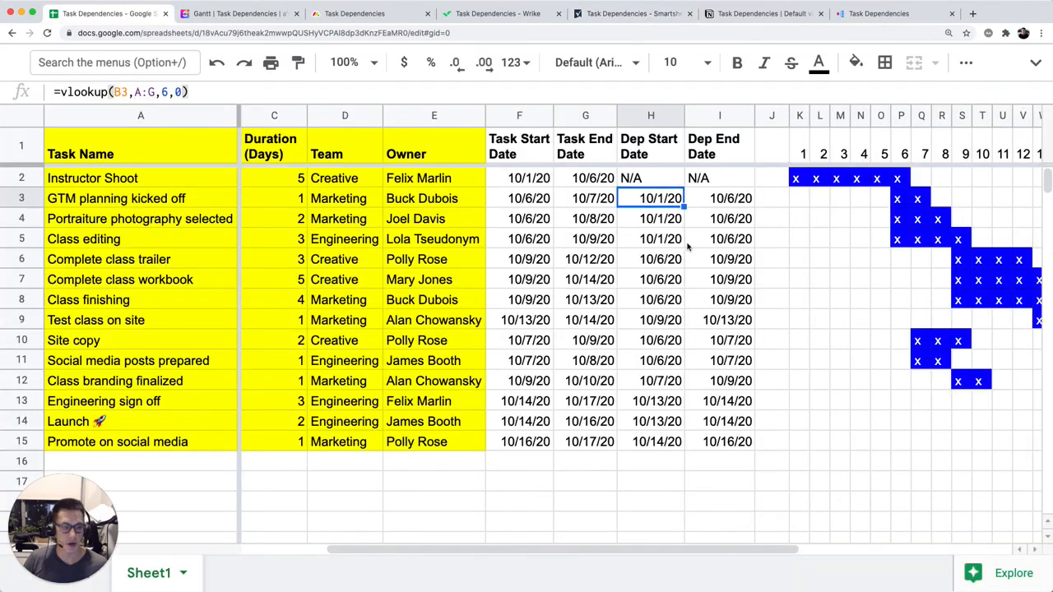
scroll(687, 247, "right", 5)
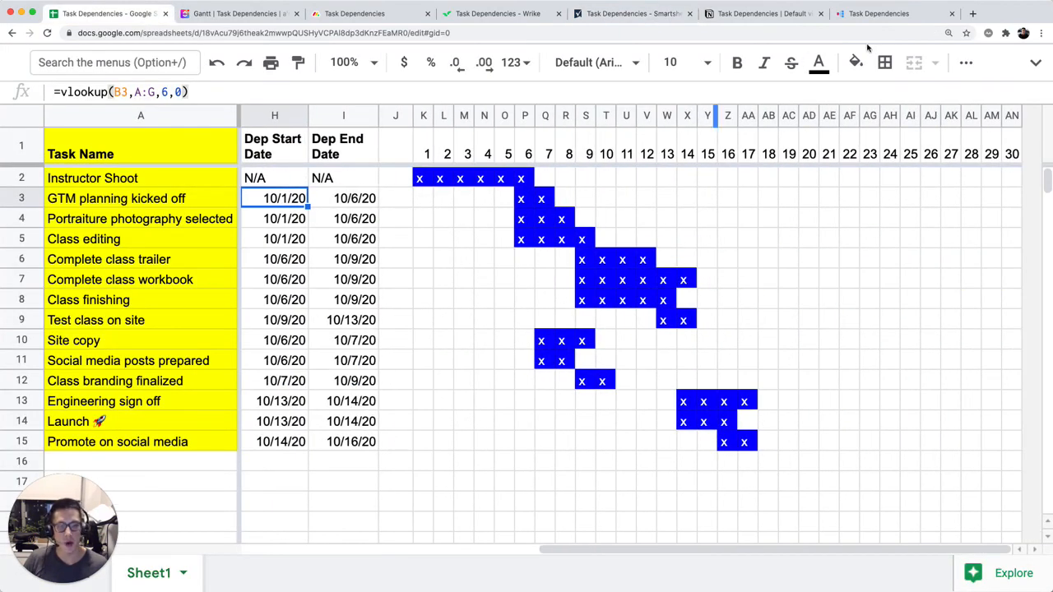
Step: Return to the Coda version, review the Calendar view of All Tasks and the Portraiture photography selected task's details, then go back to the page top
left_click(878, 13)
scroll(758, 312, "down", 6)
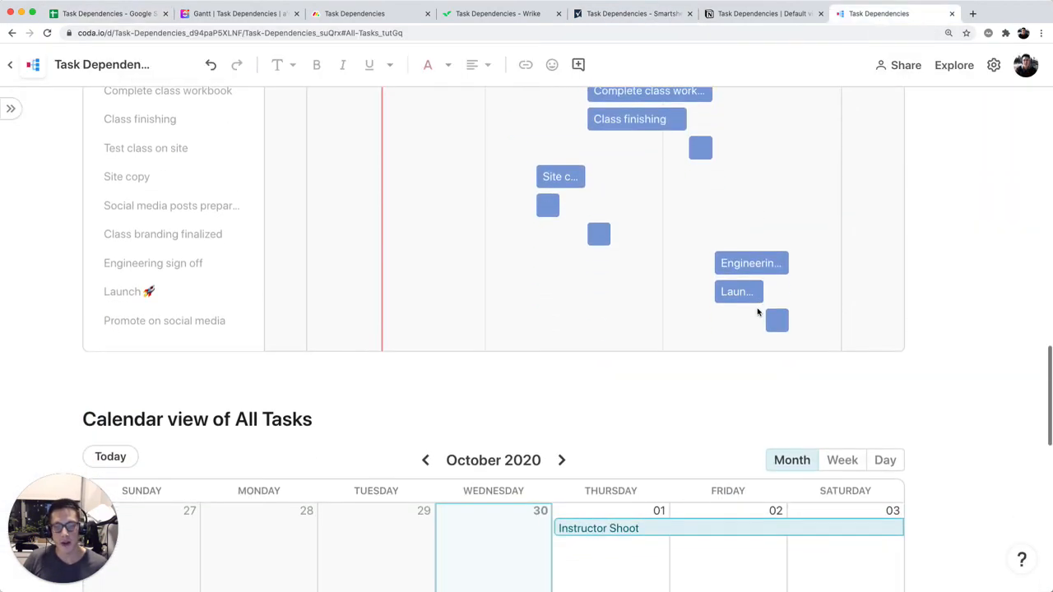
scroll(758, 311, "down", 2)
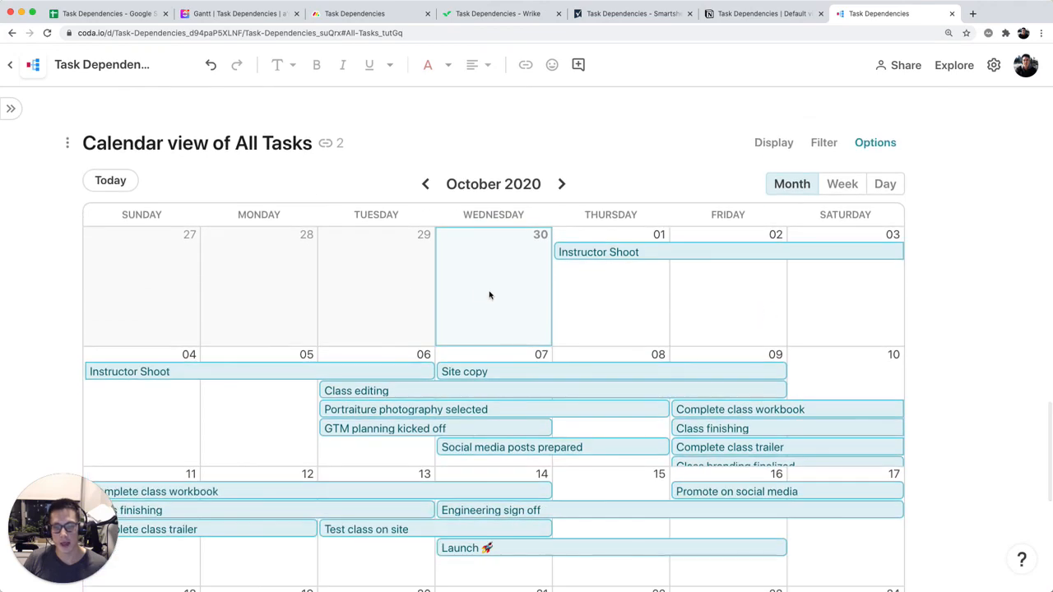
scroll(482, 291, "down", 3)
left_click(364, 304)
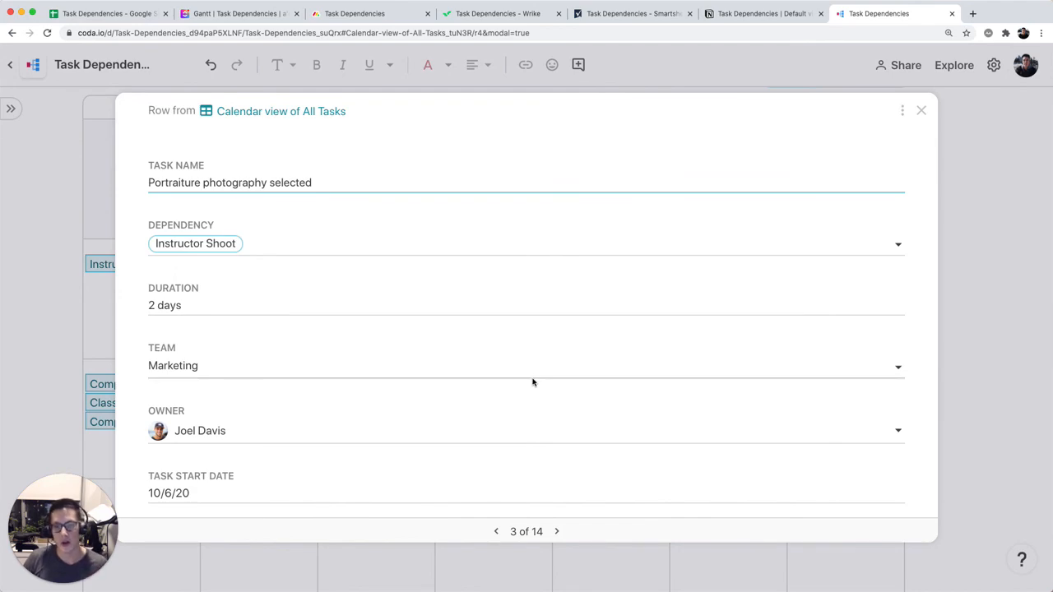
key("Escape")
scroll(557, 338, "up", 10)
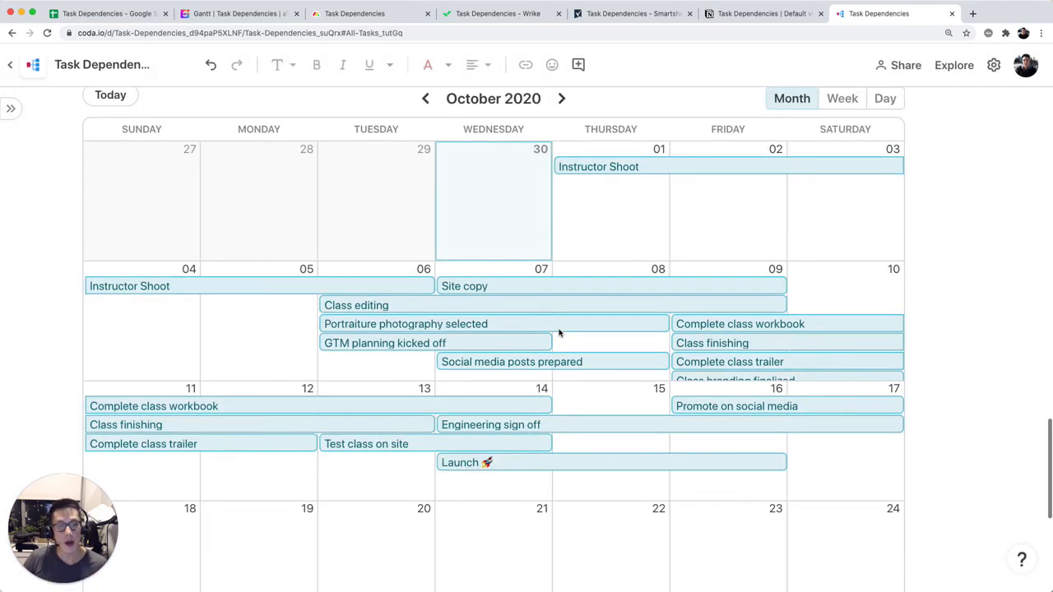
scroll(556, 338, "up", 15)
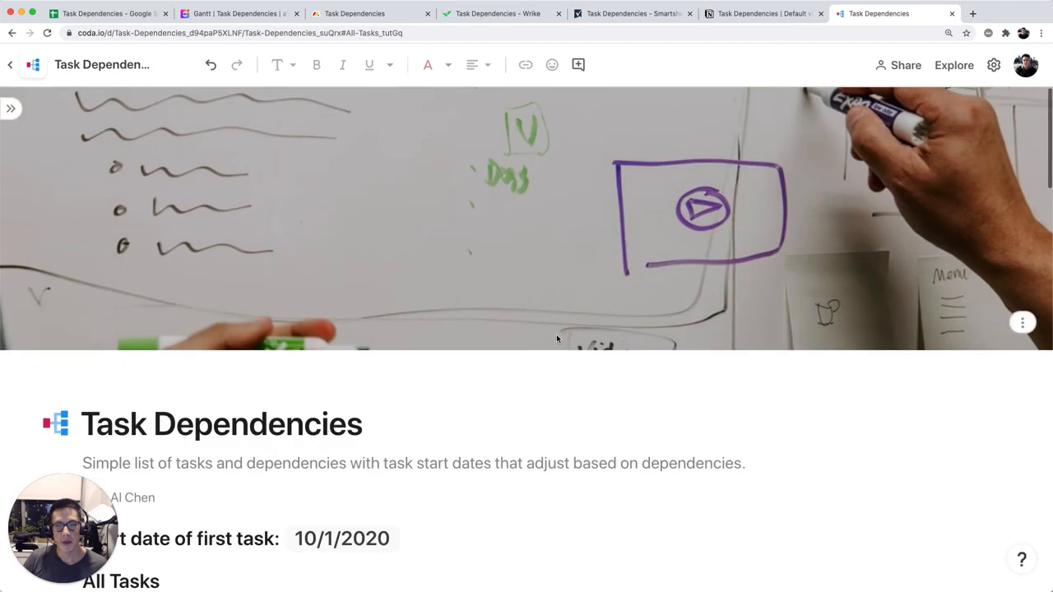